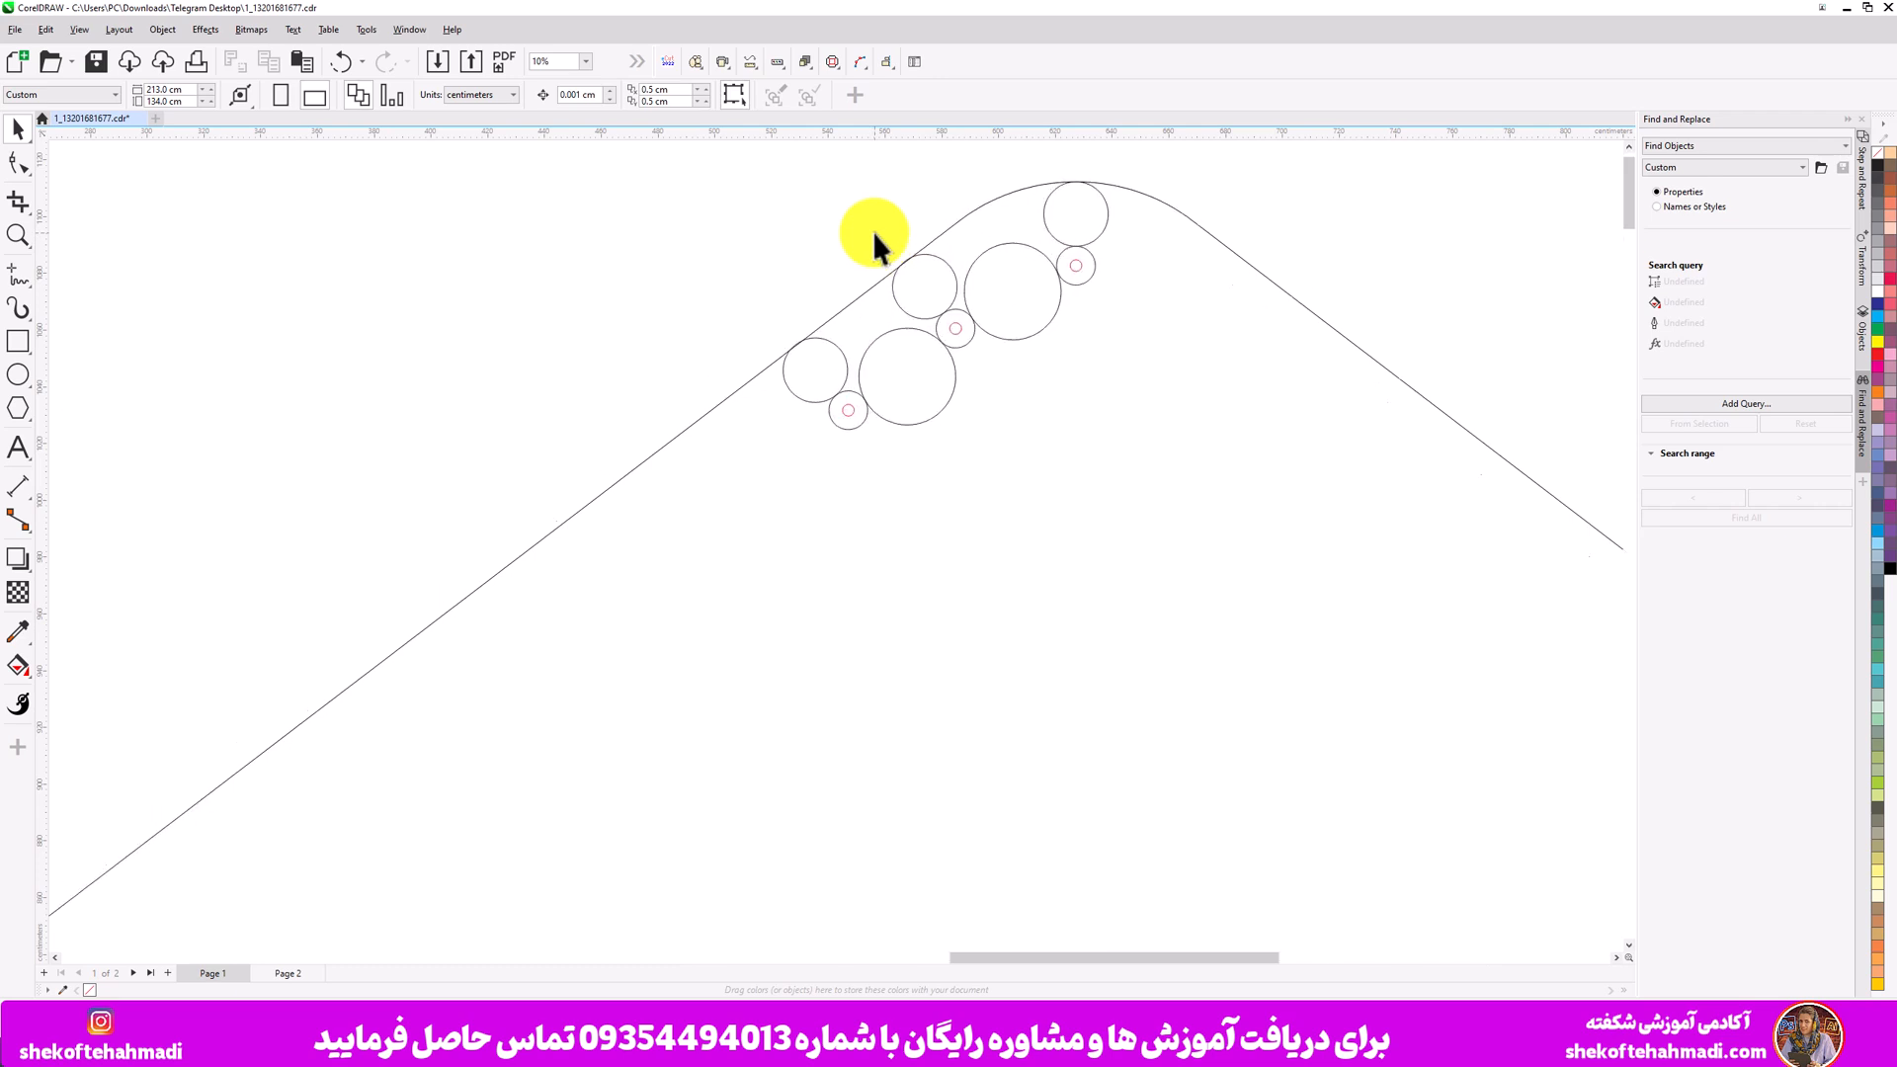
# - Inspect the rounded diamond outline and the sizes of the circles clustered along its top corner
pyautogui.scroll(-5, 868, 239)
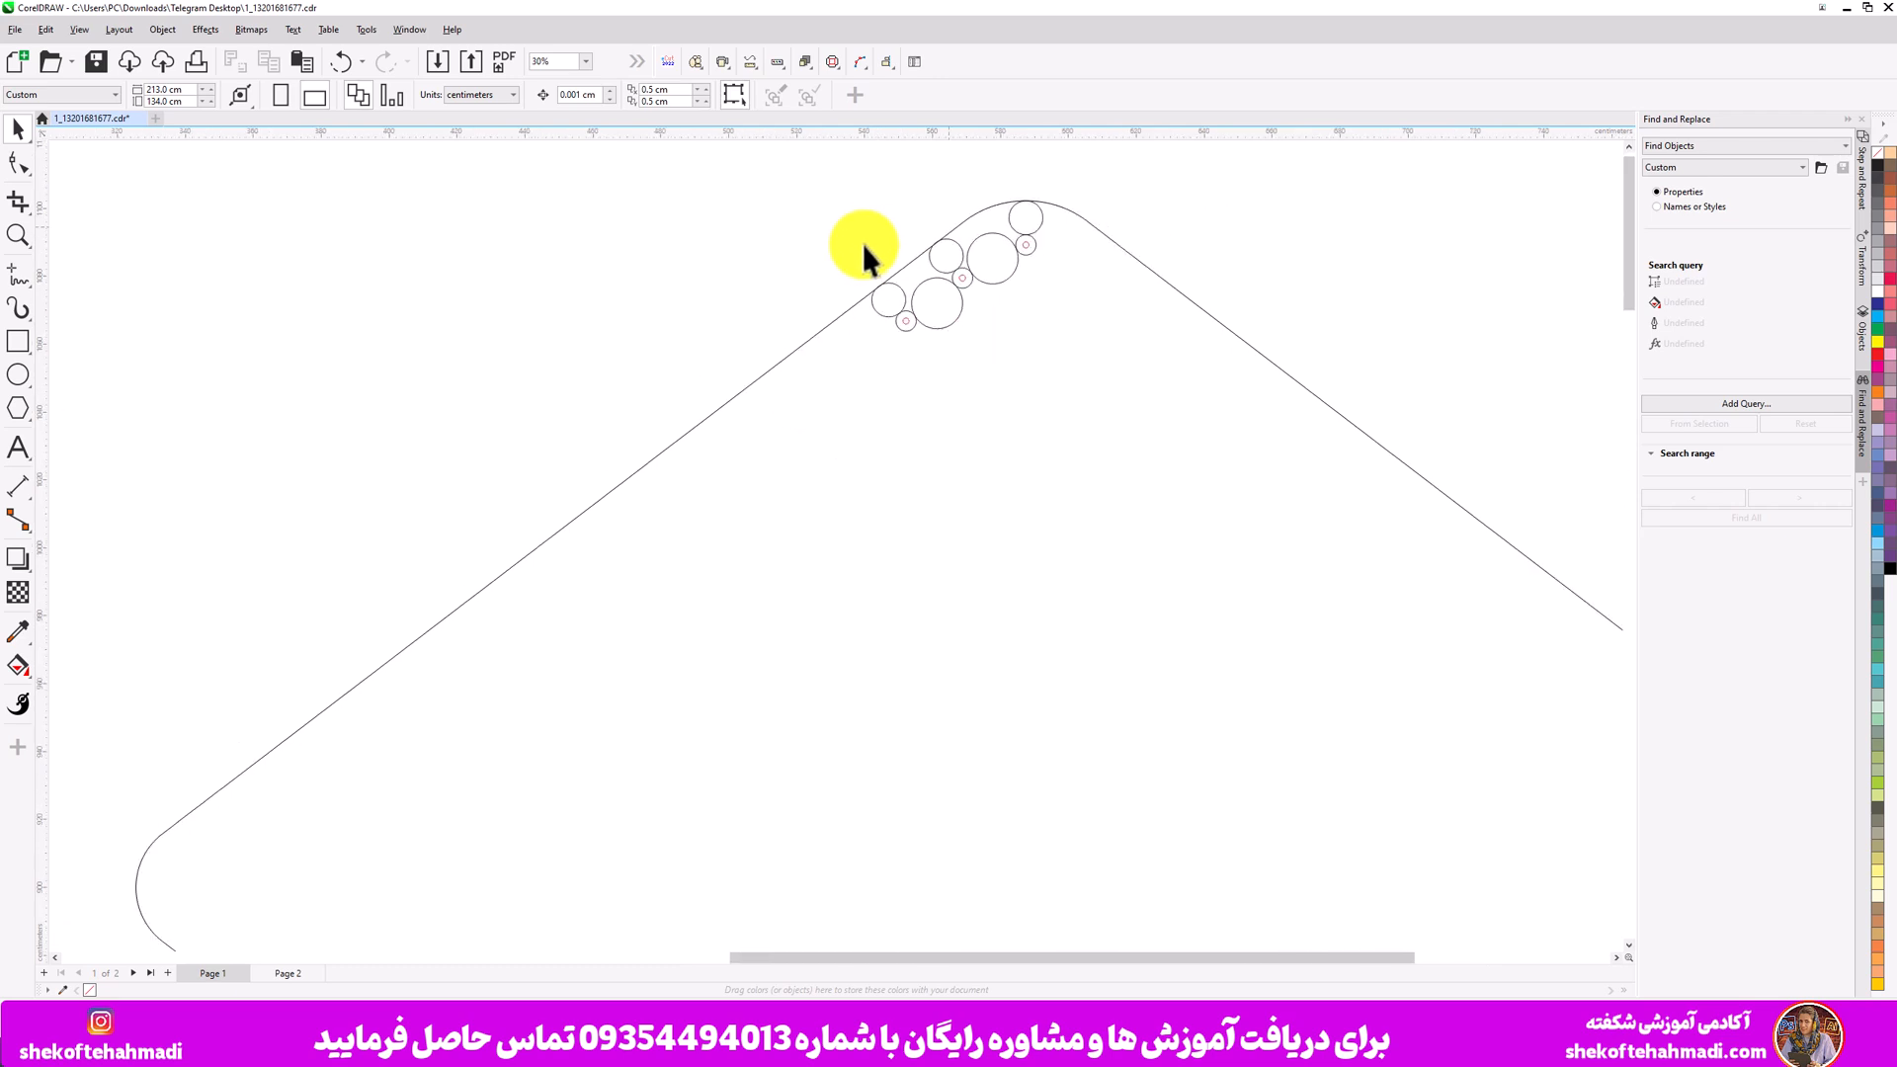
pyautogui.click(725, 401)
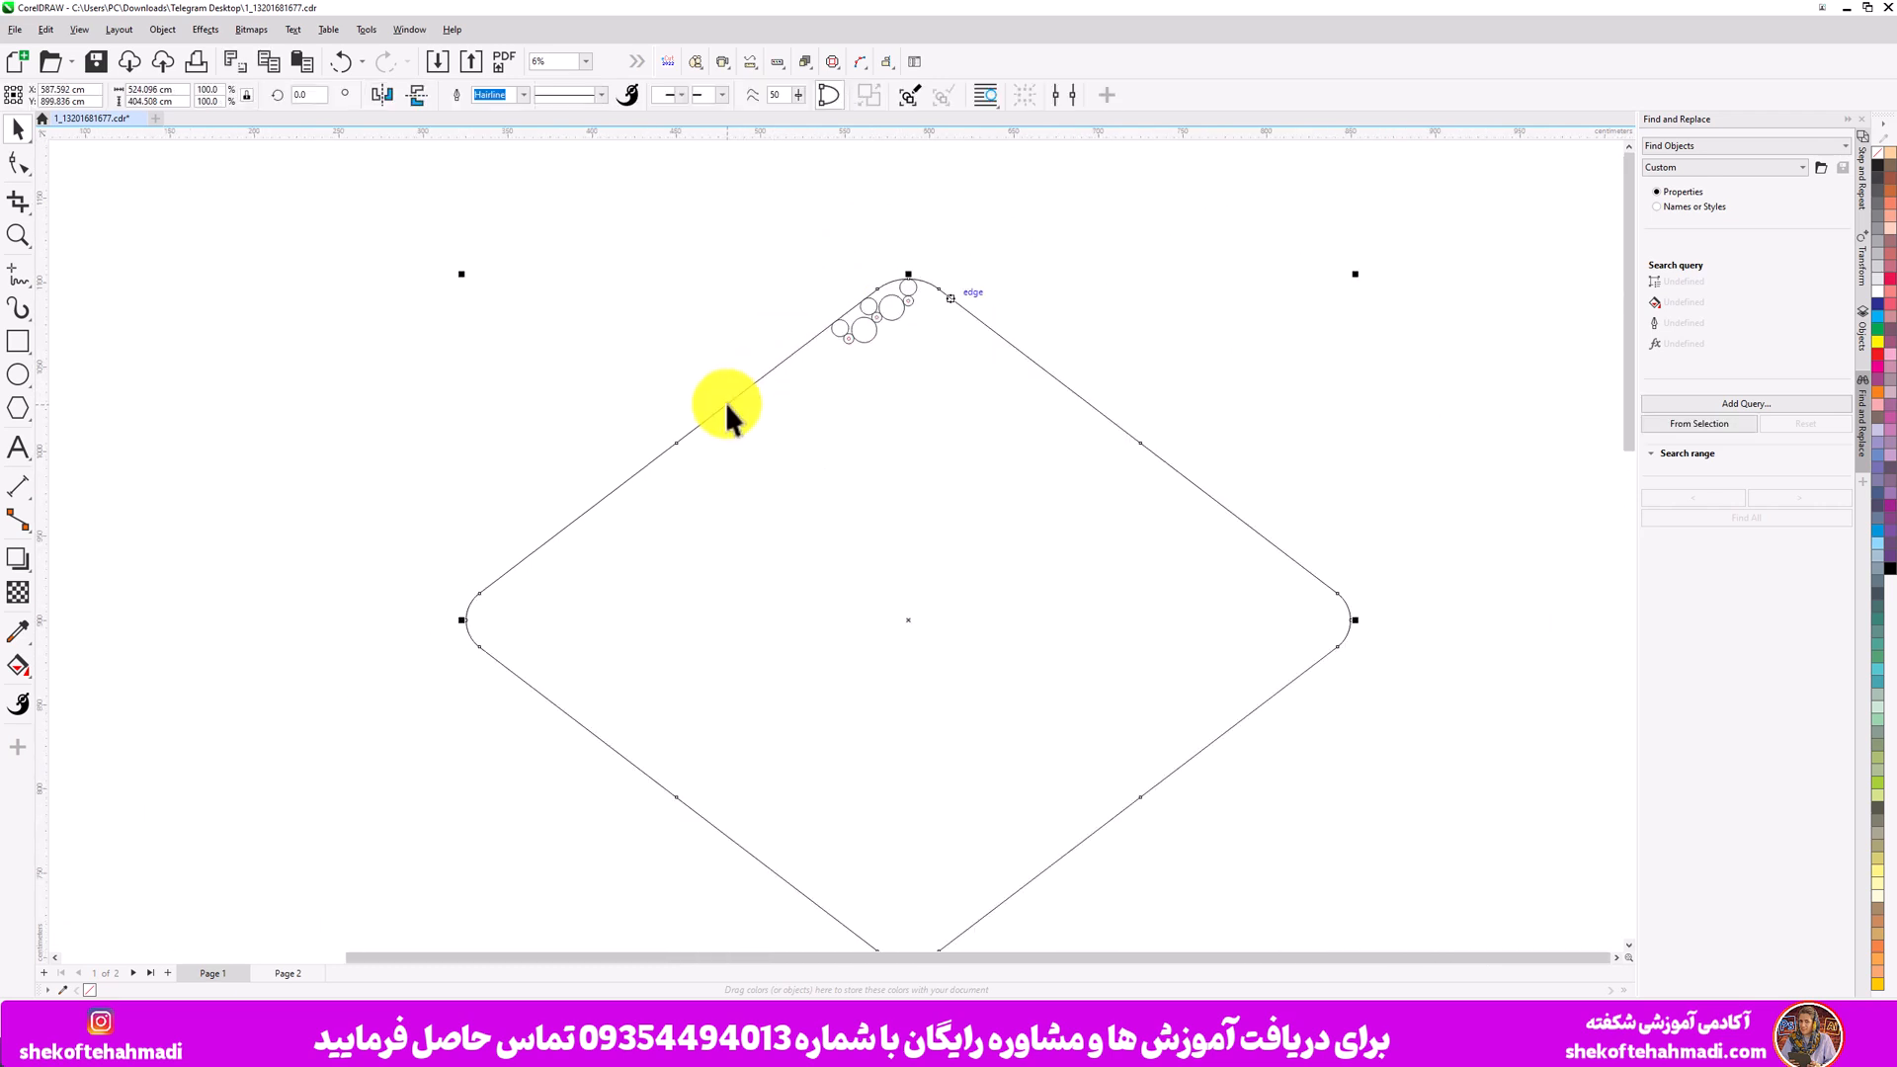
pyautogui.scroll(3, 855, 328)
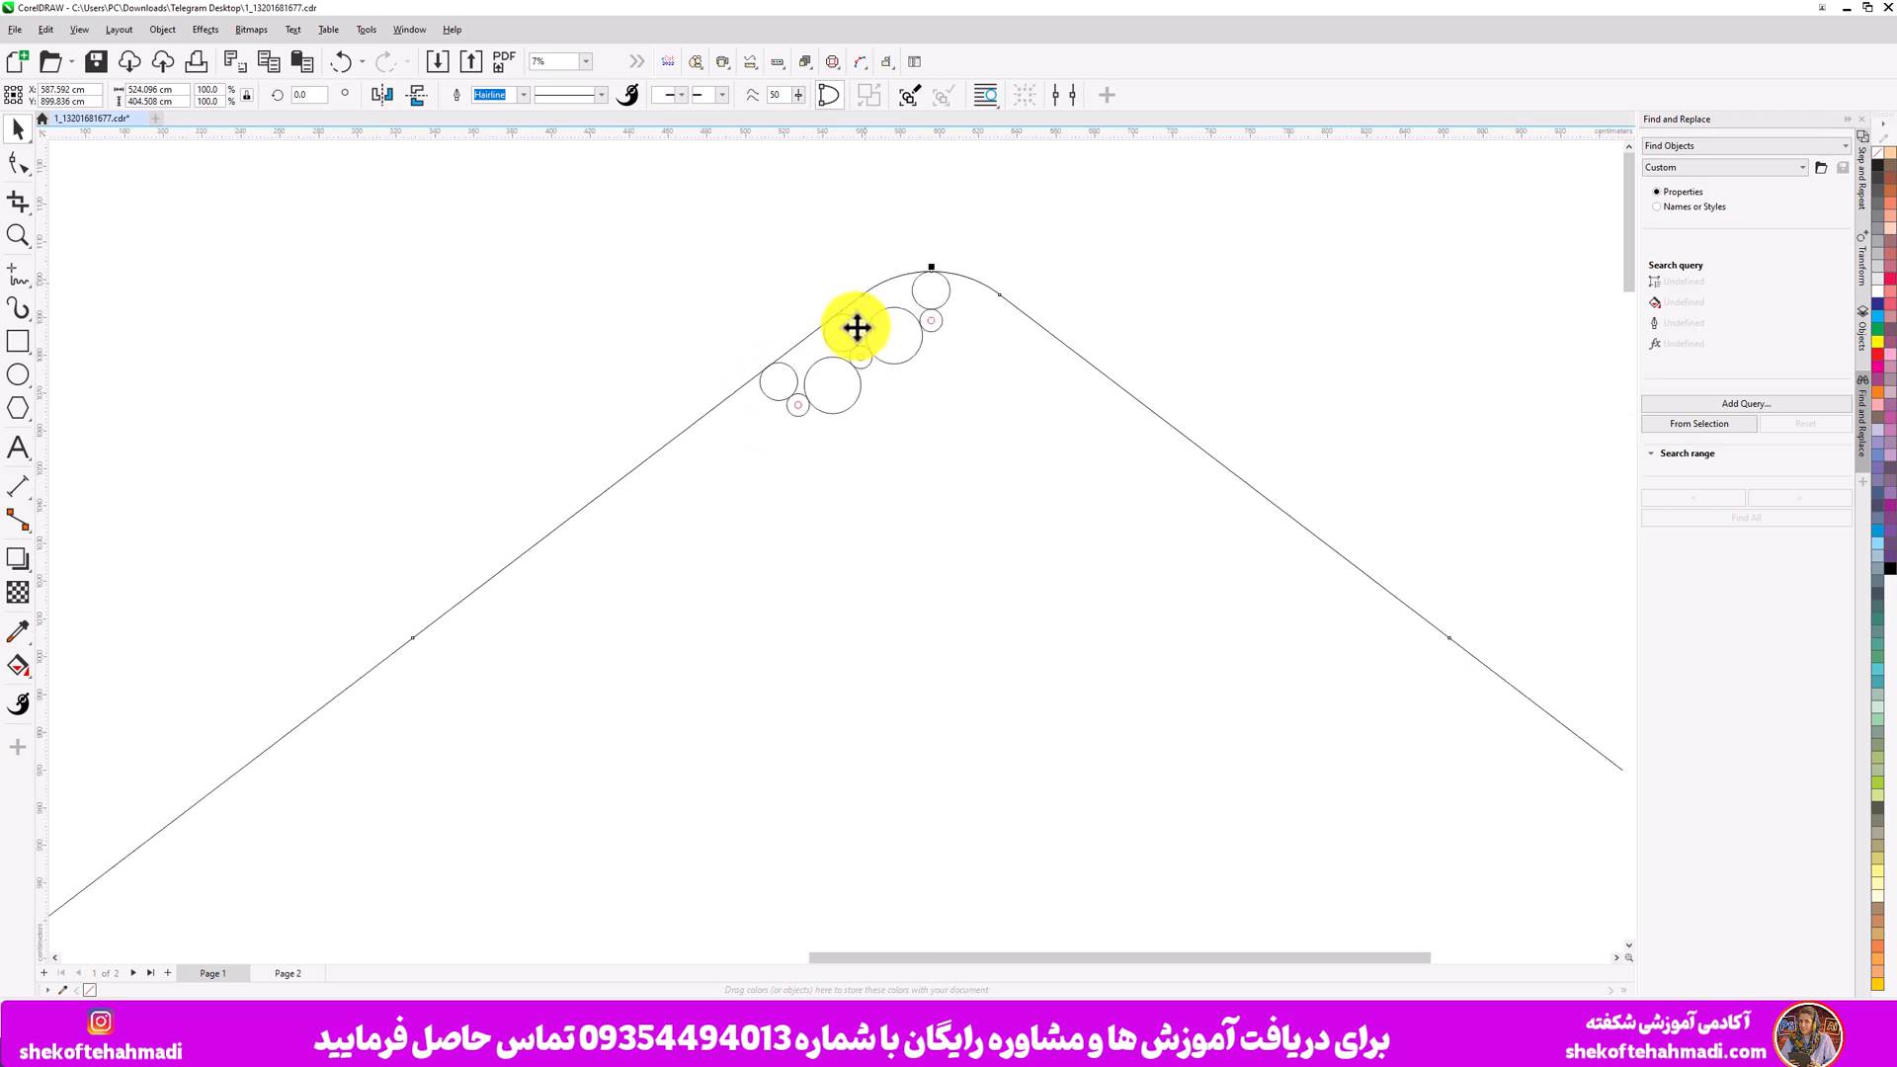
pyautogui.scroll(5, 856, 328)
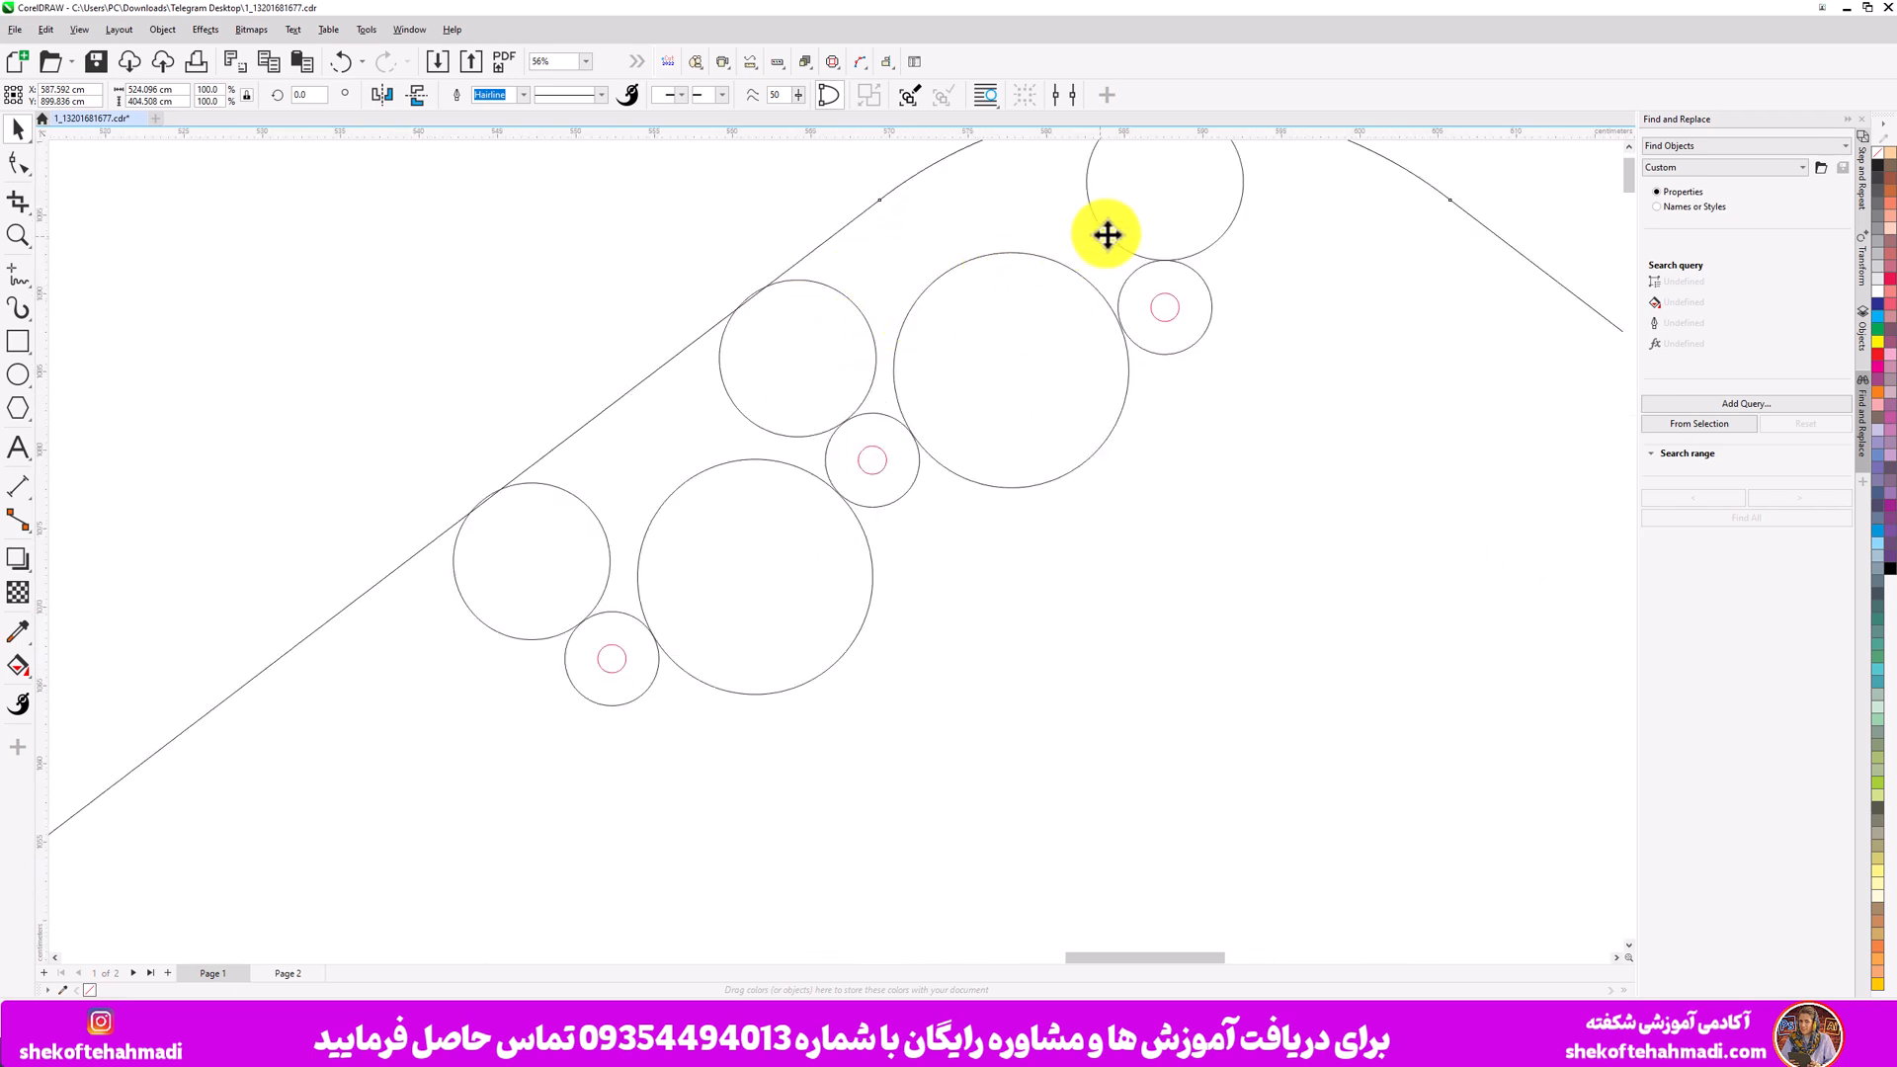
pyautogui.click(1106, 235)
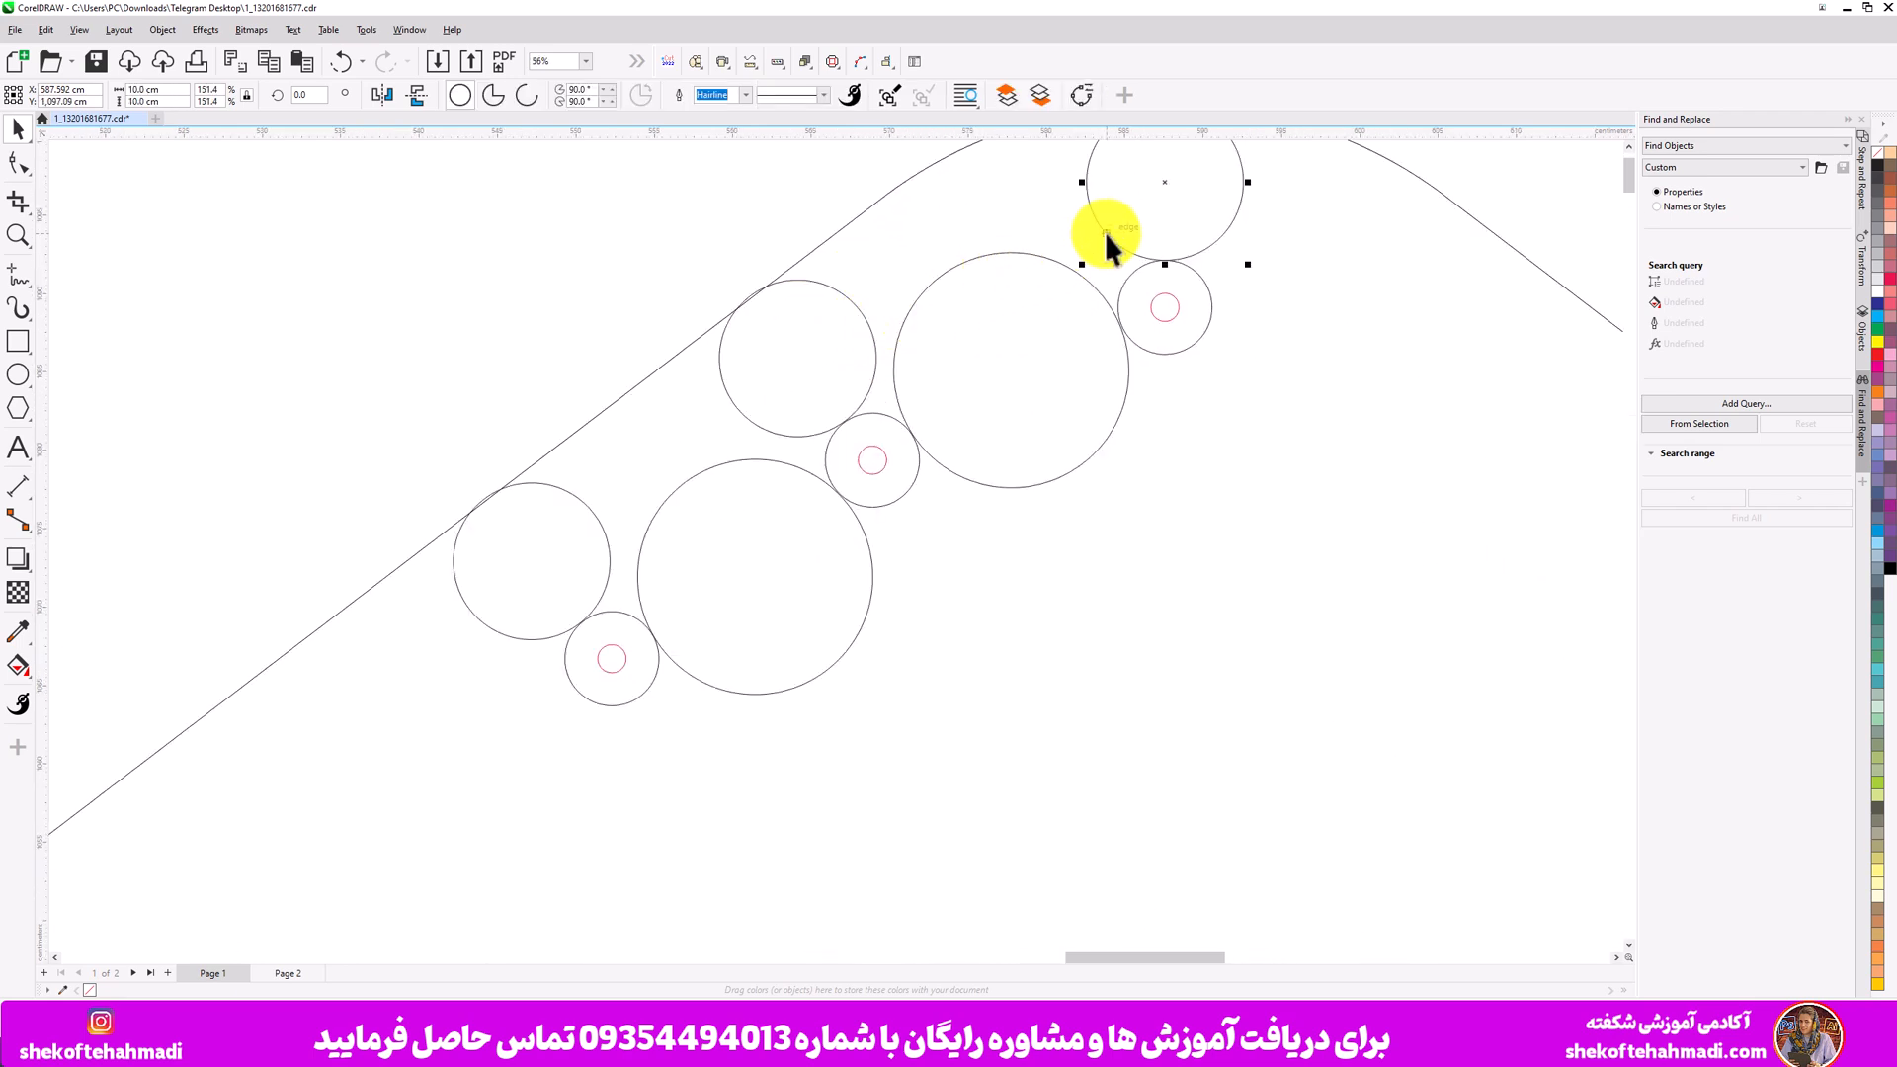
pyautogui.click(850, 304)
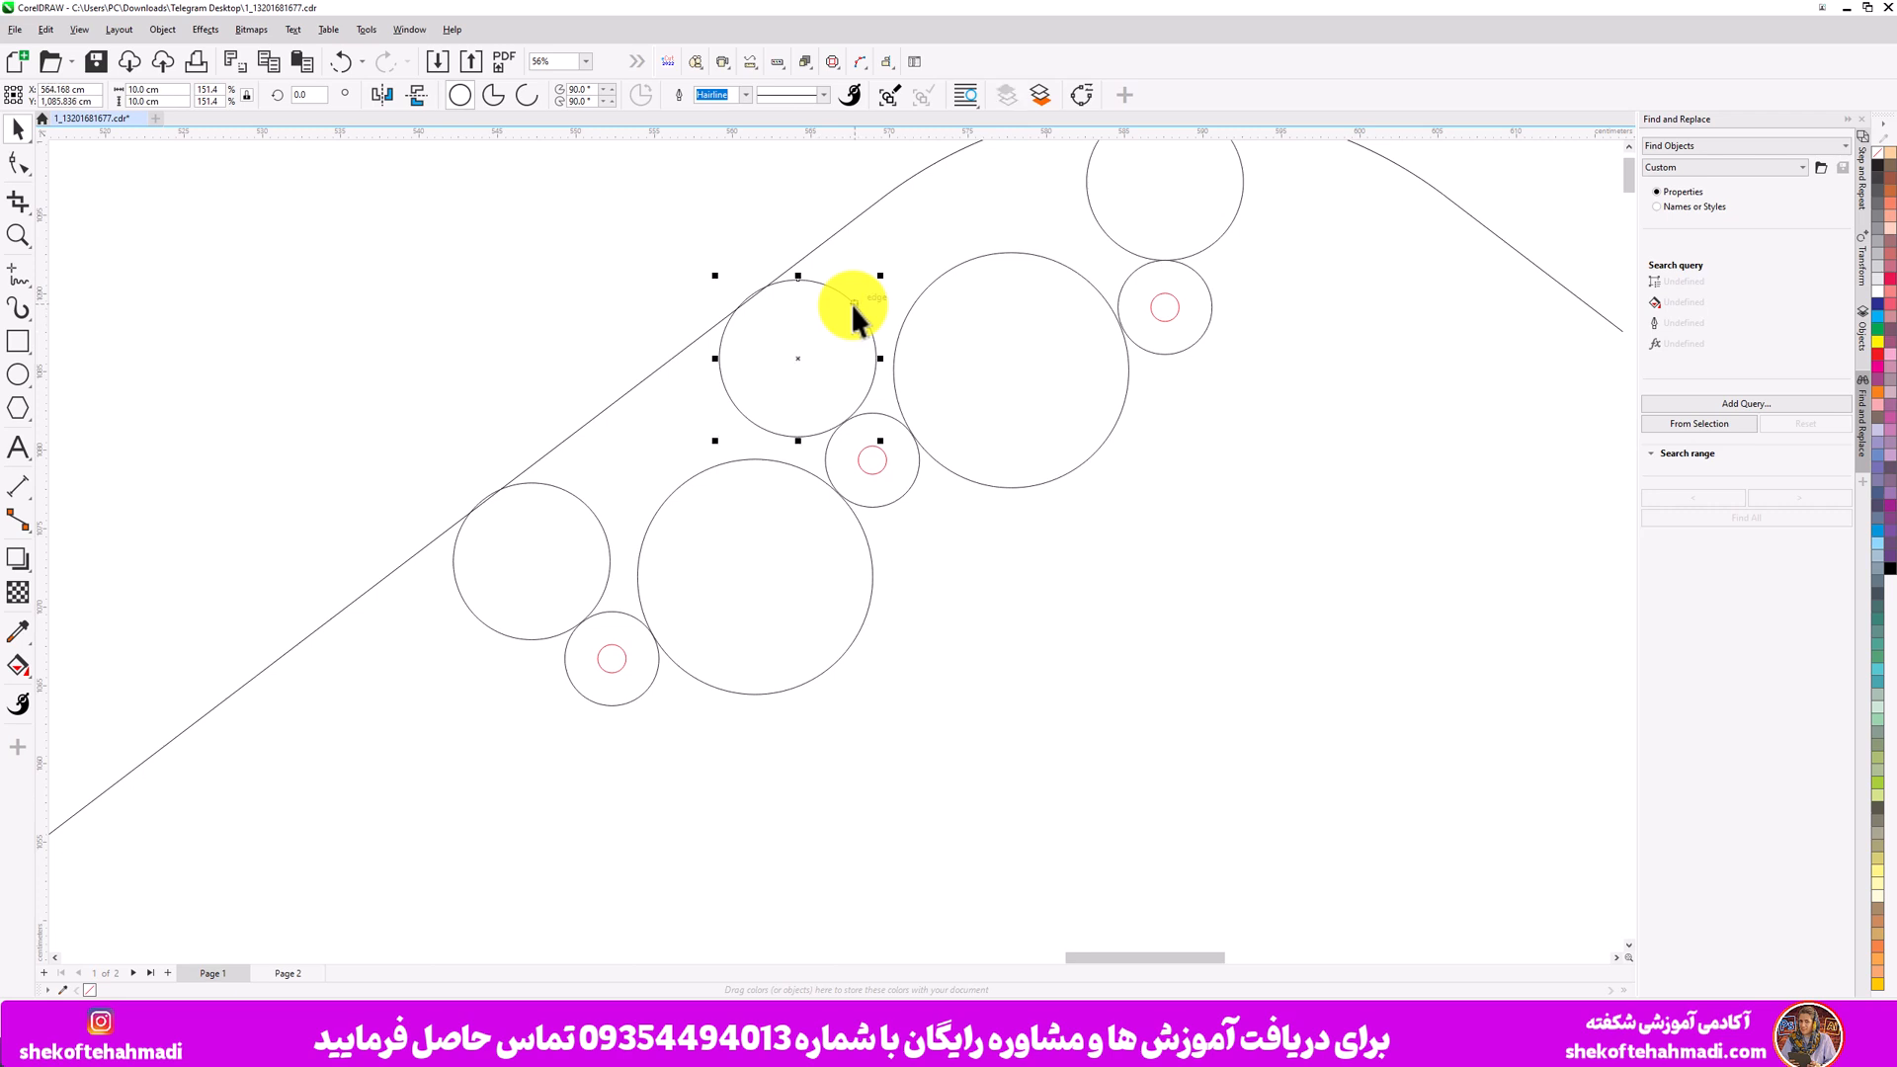
pyautogui.click(943, 275)
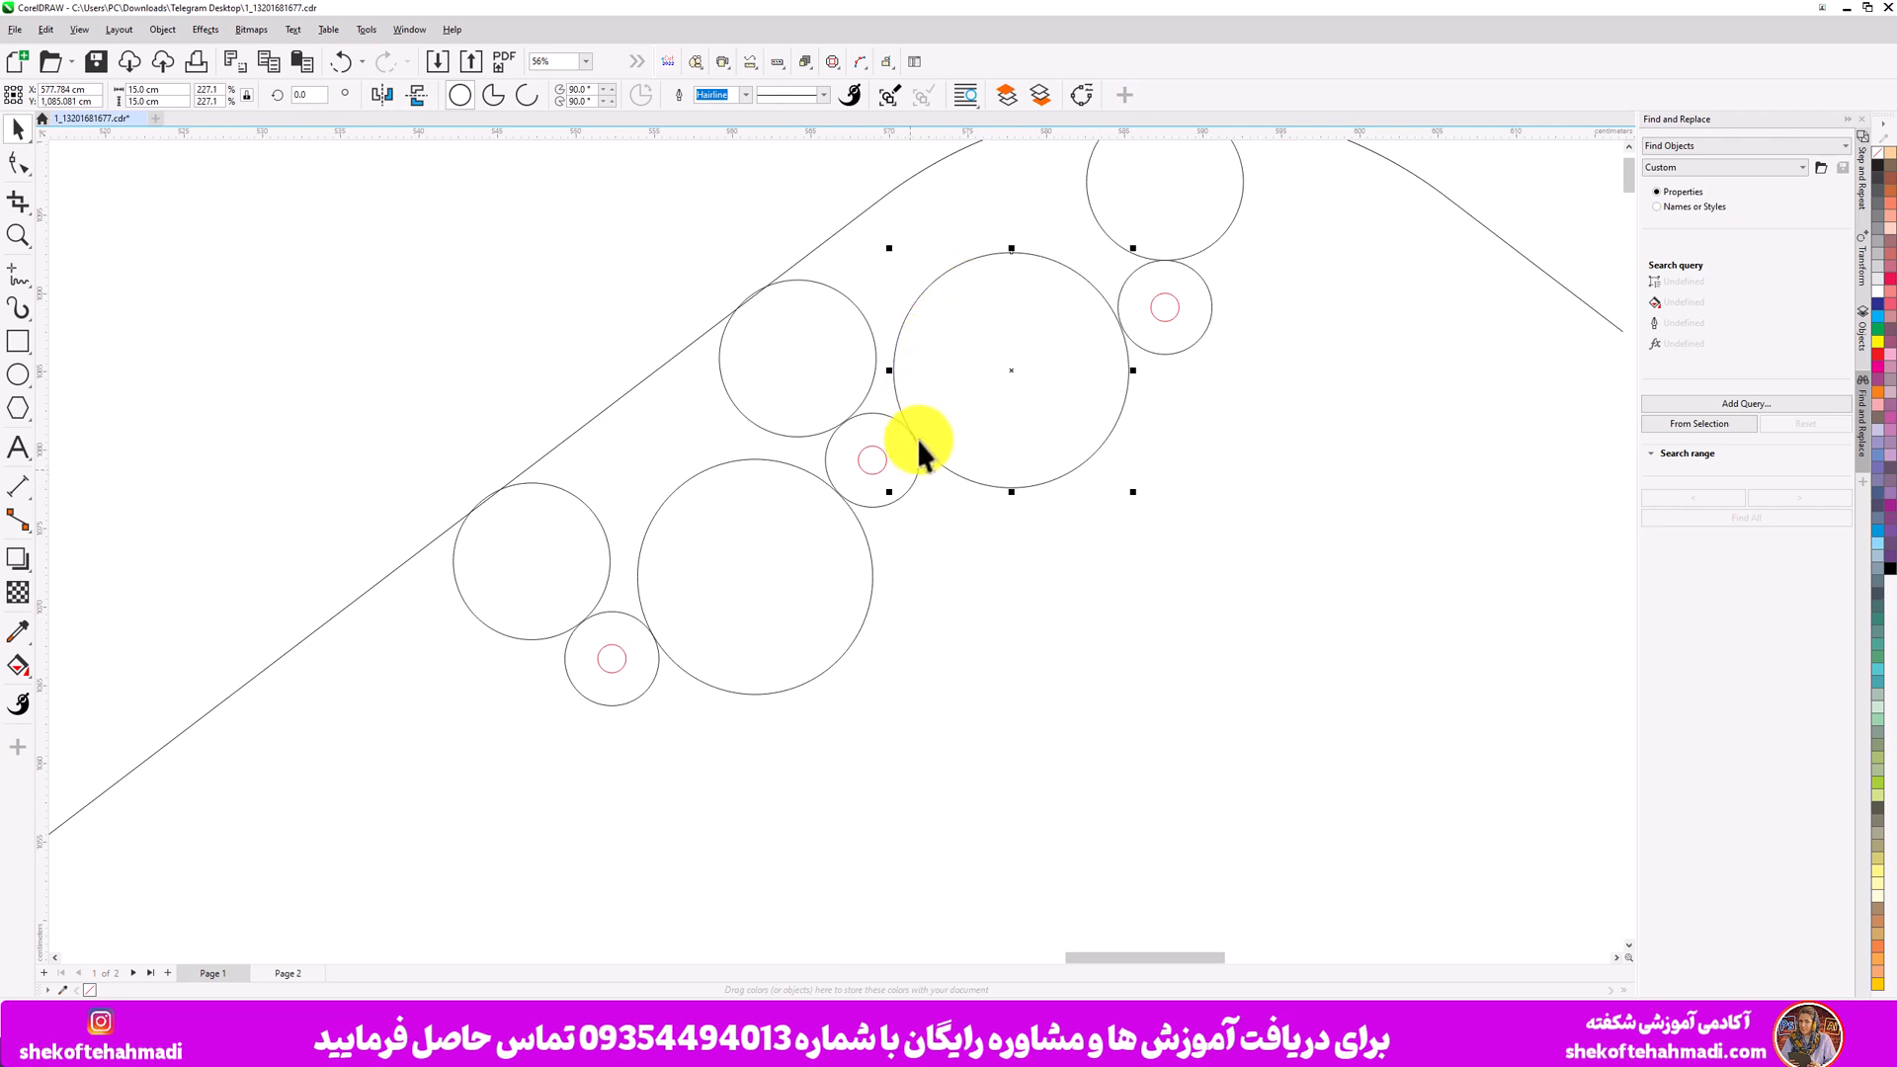
pyautogui.click(911, 486)
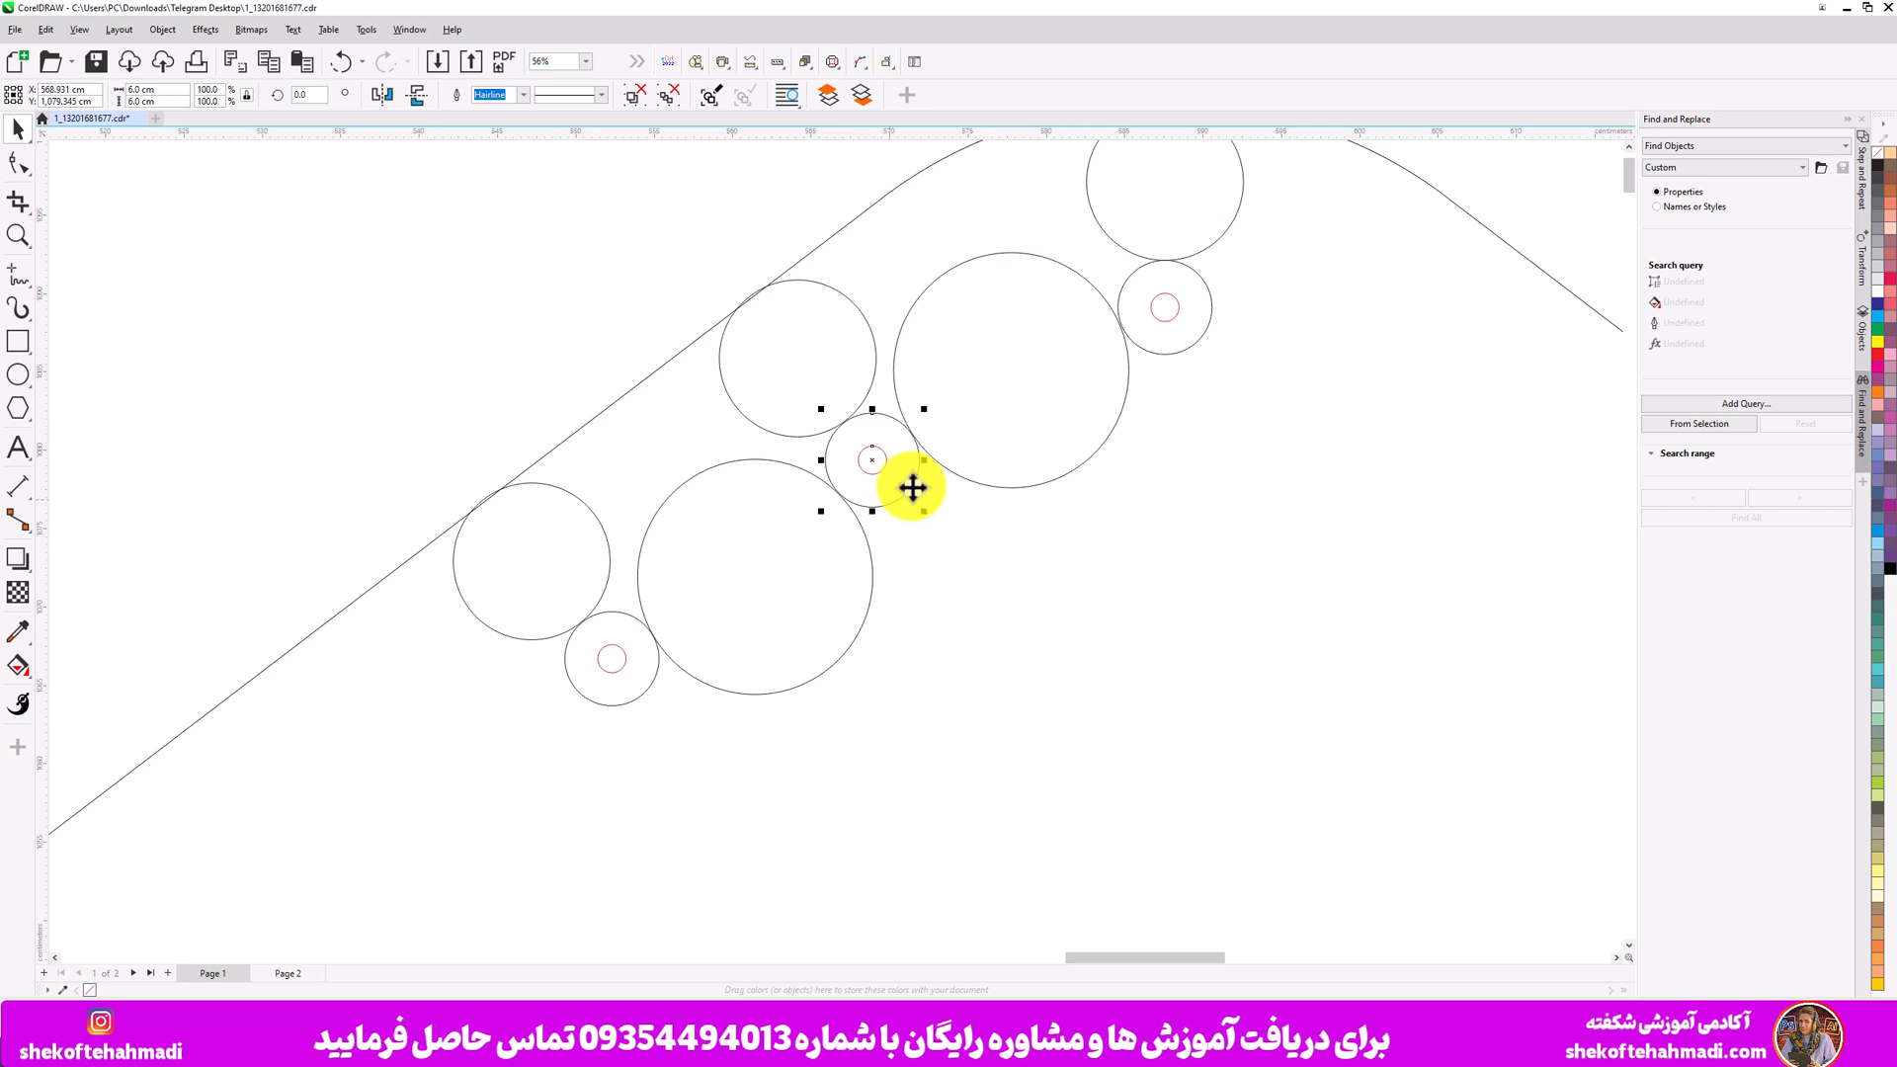
# - Duplicate the rounded diamond outline, placing the copy to the right of the original
pyautogui.scroll(-6, 911, 485)
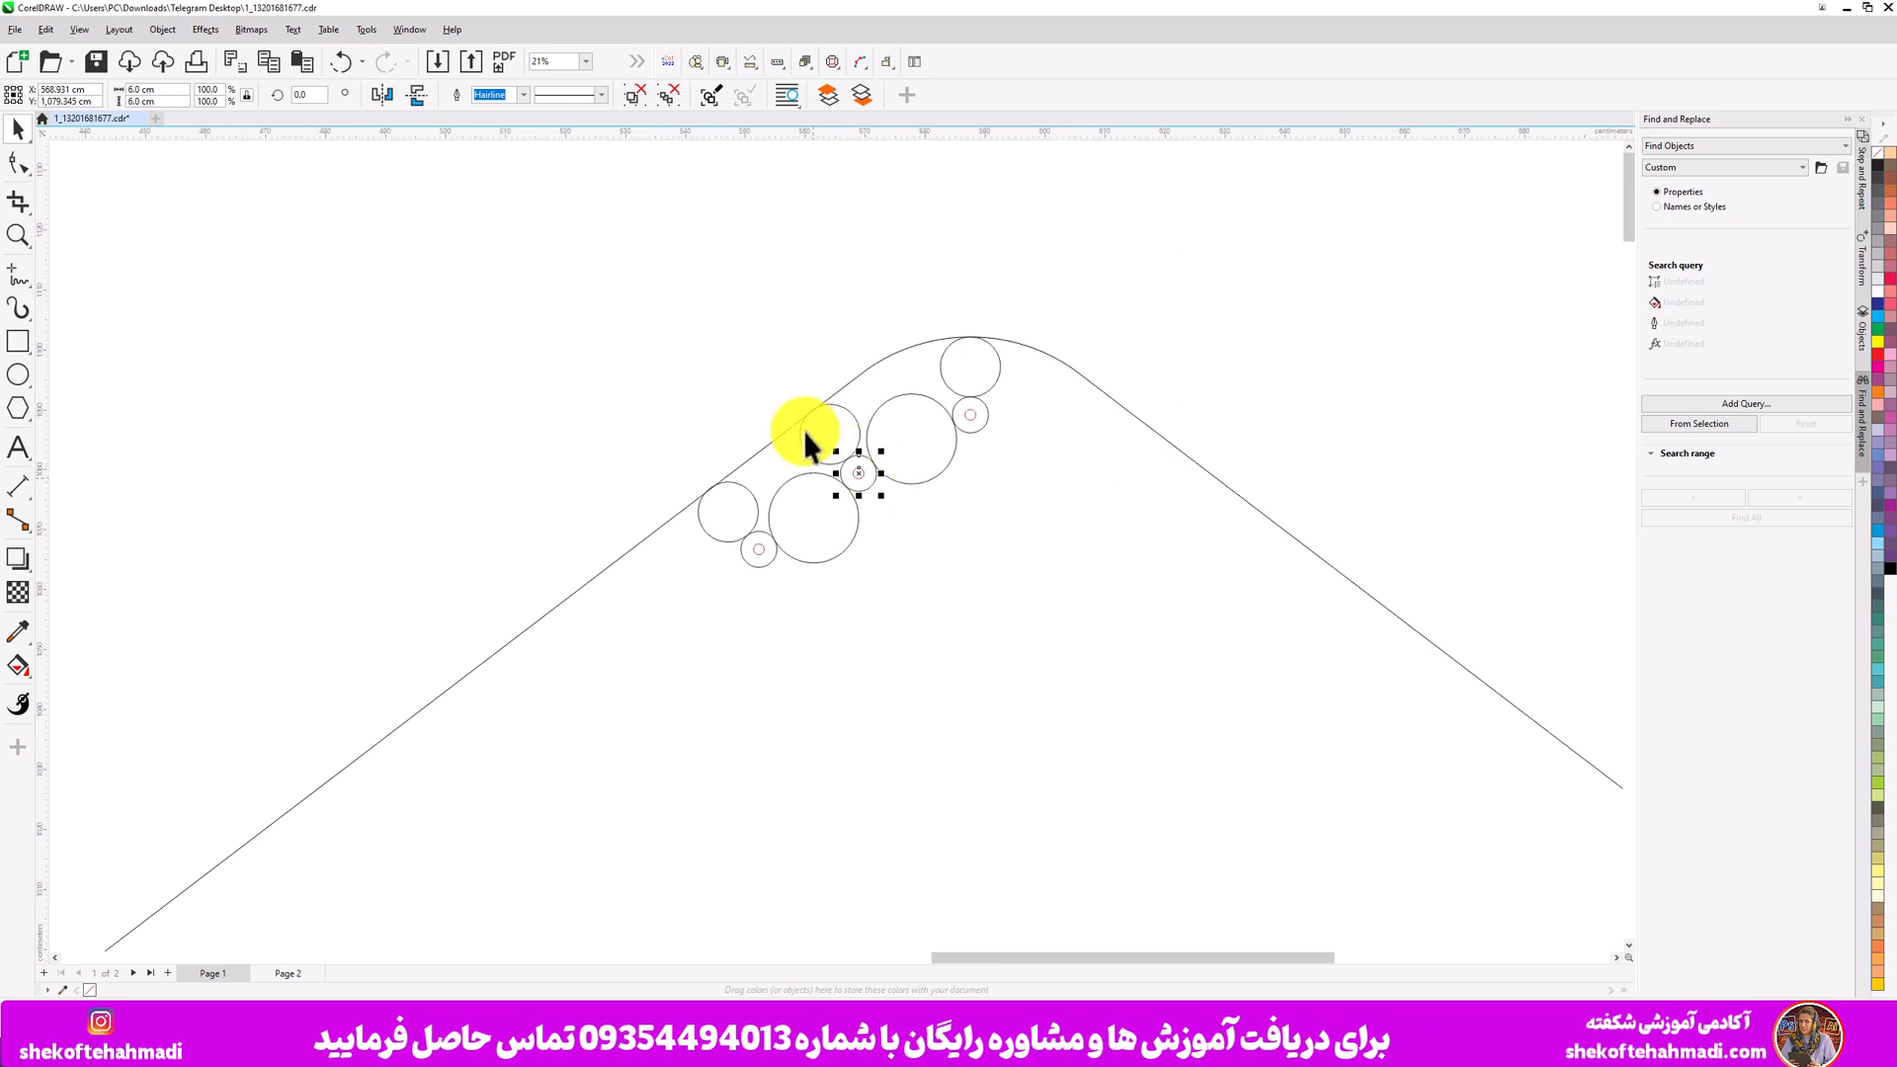
pyautogui.moveTo(593, 324); pyautogui.dragTo(968, 579)
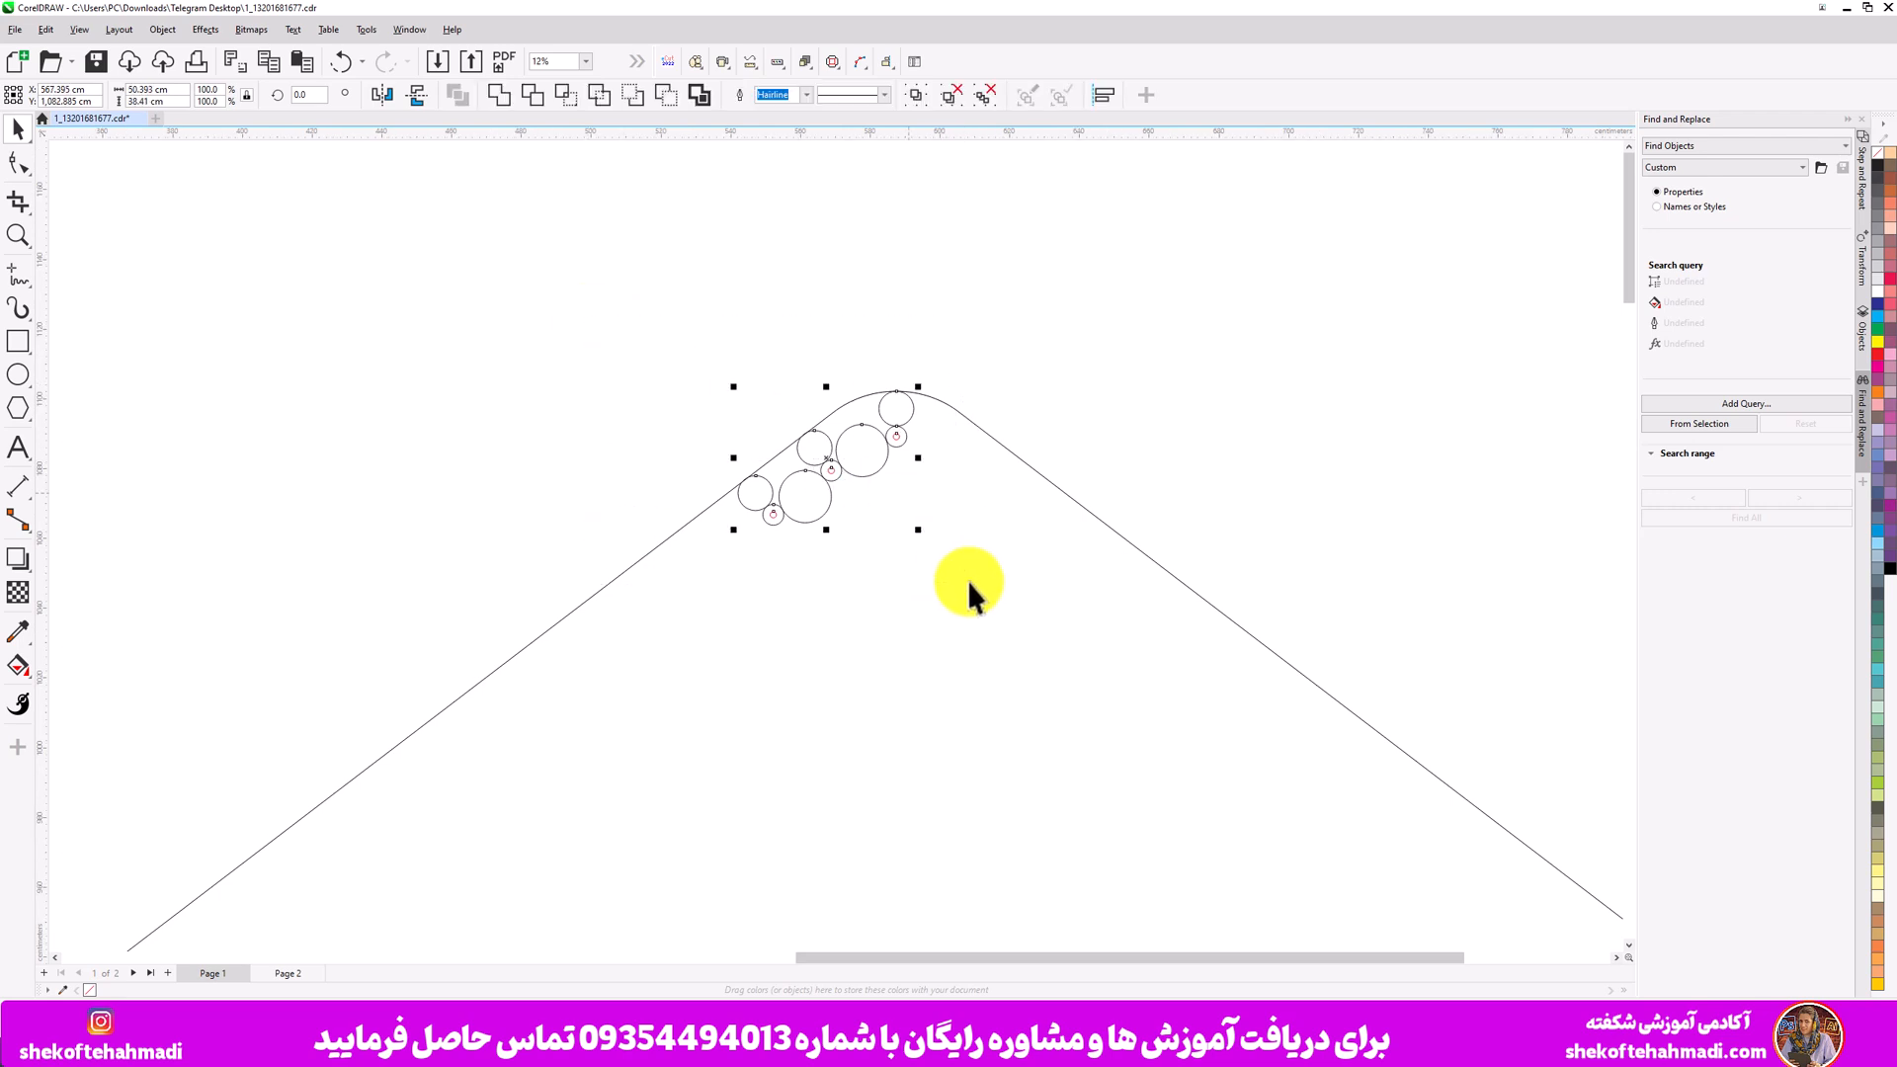
pyautogui.scroll(-3, 964, 574)
pyautogui.click(916, 492)
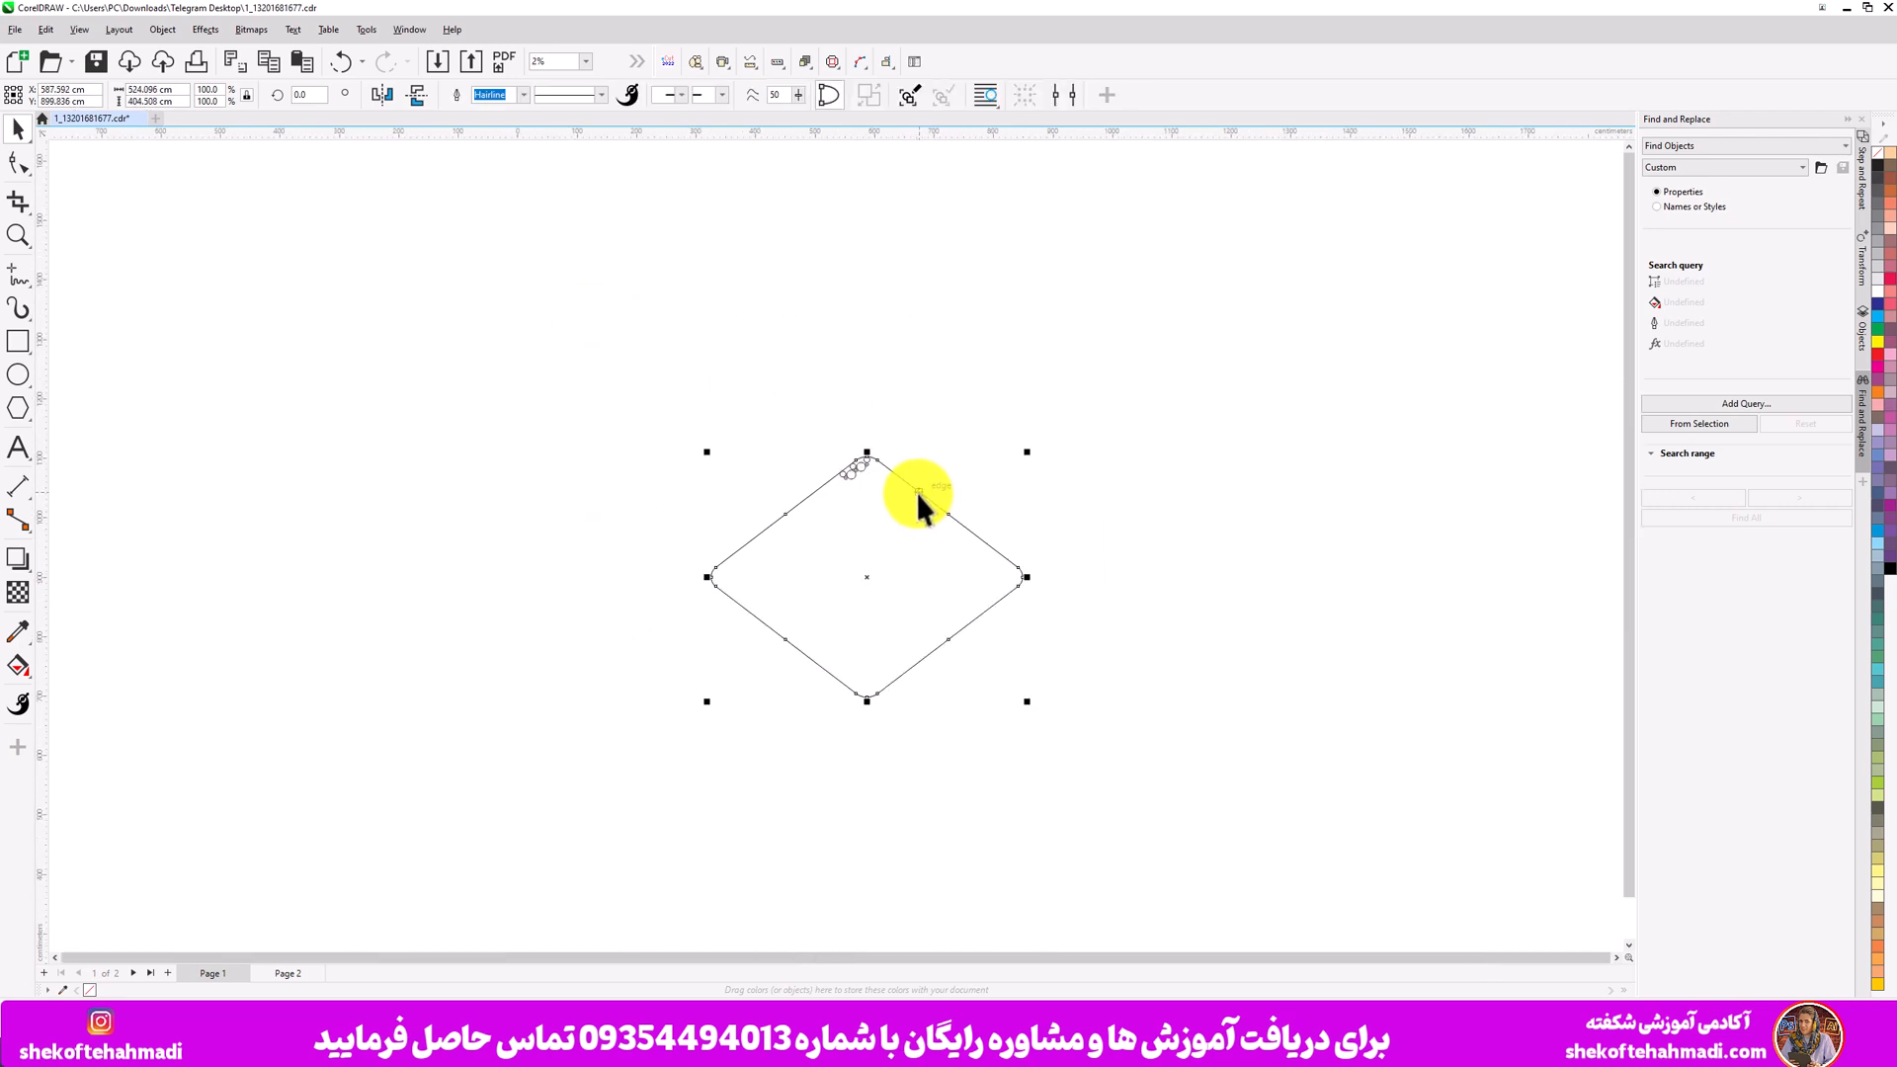
pyautogui.moveTo(916, 492); pyautogui.dragTo(1306, 500)
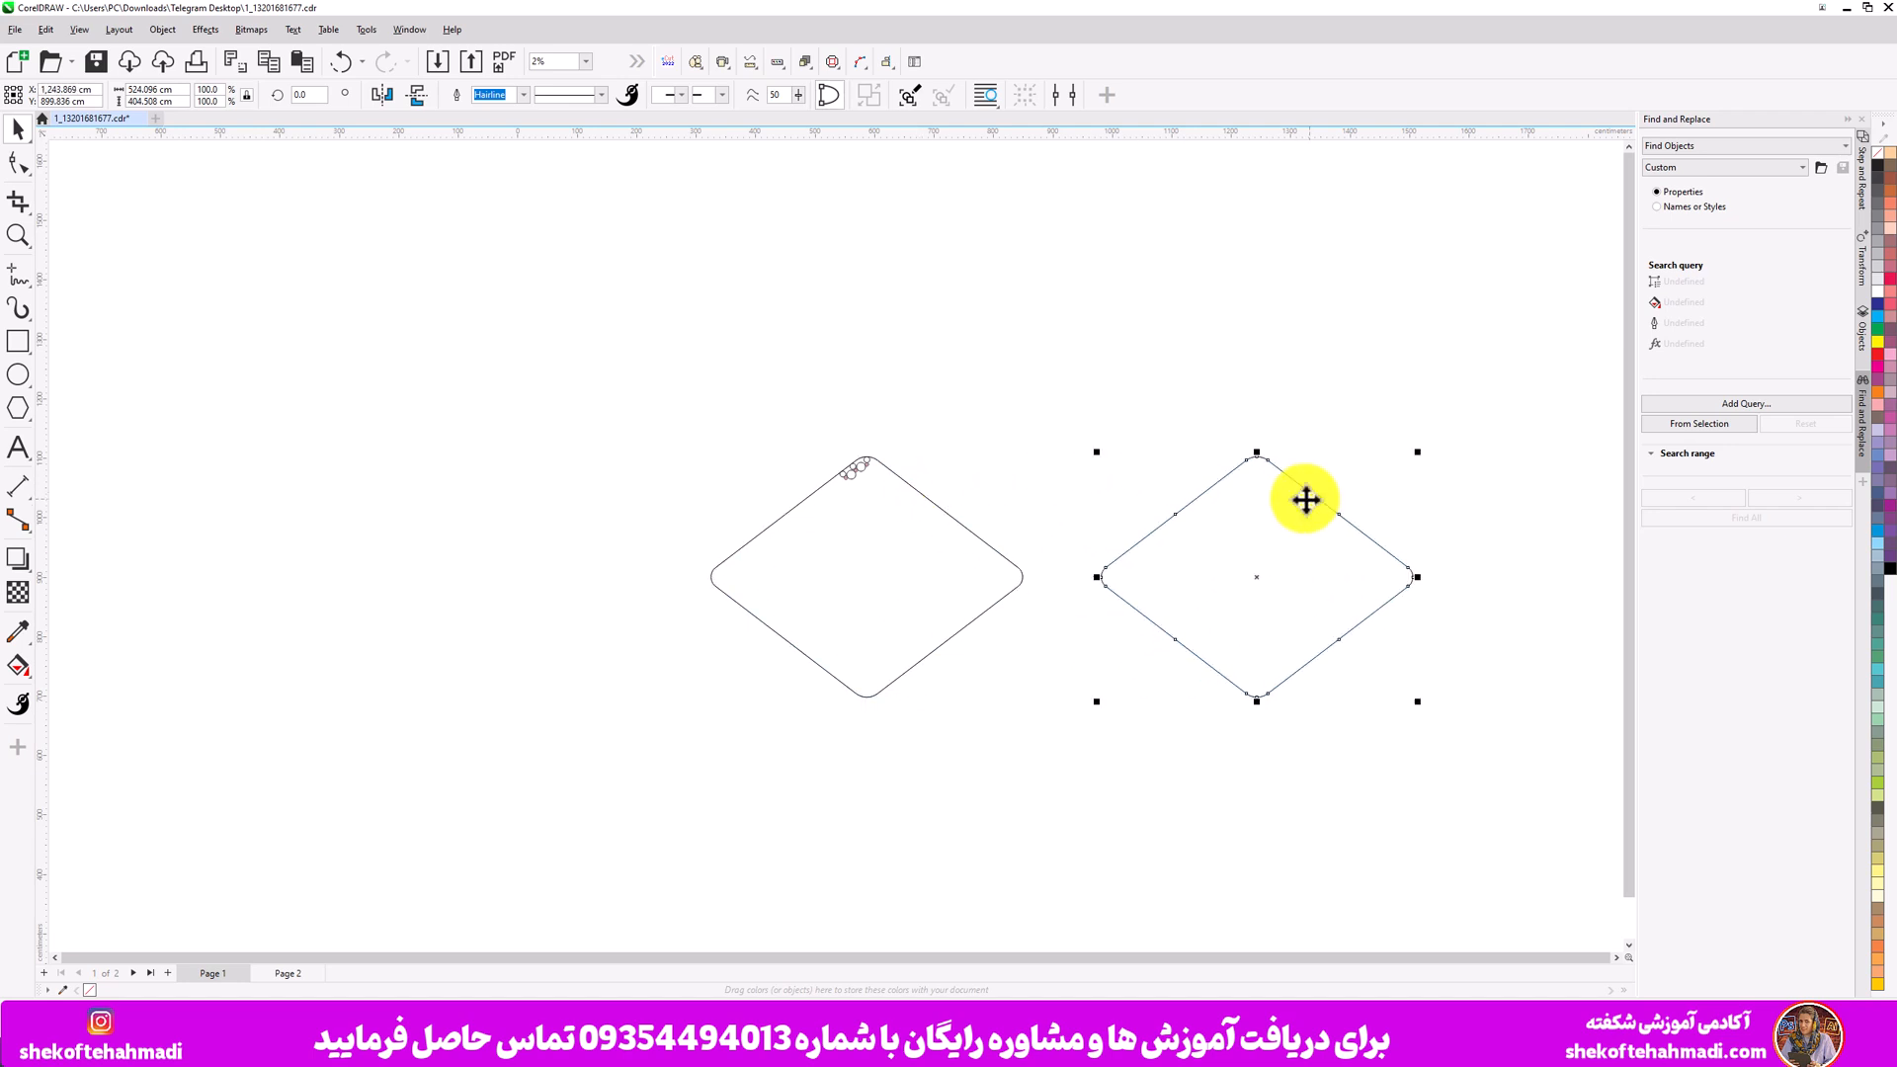
pyautogui.click(982, 483)
# - Copy one 6 cm circle from the original cluster to just above the top corner of the duplicated diamond
pyautogui.scroll(5, 978, 482)
pyautogui.click(910, 417)
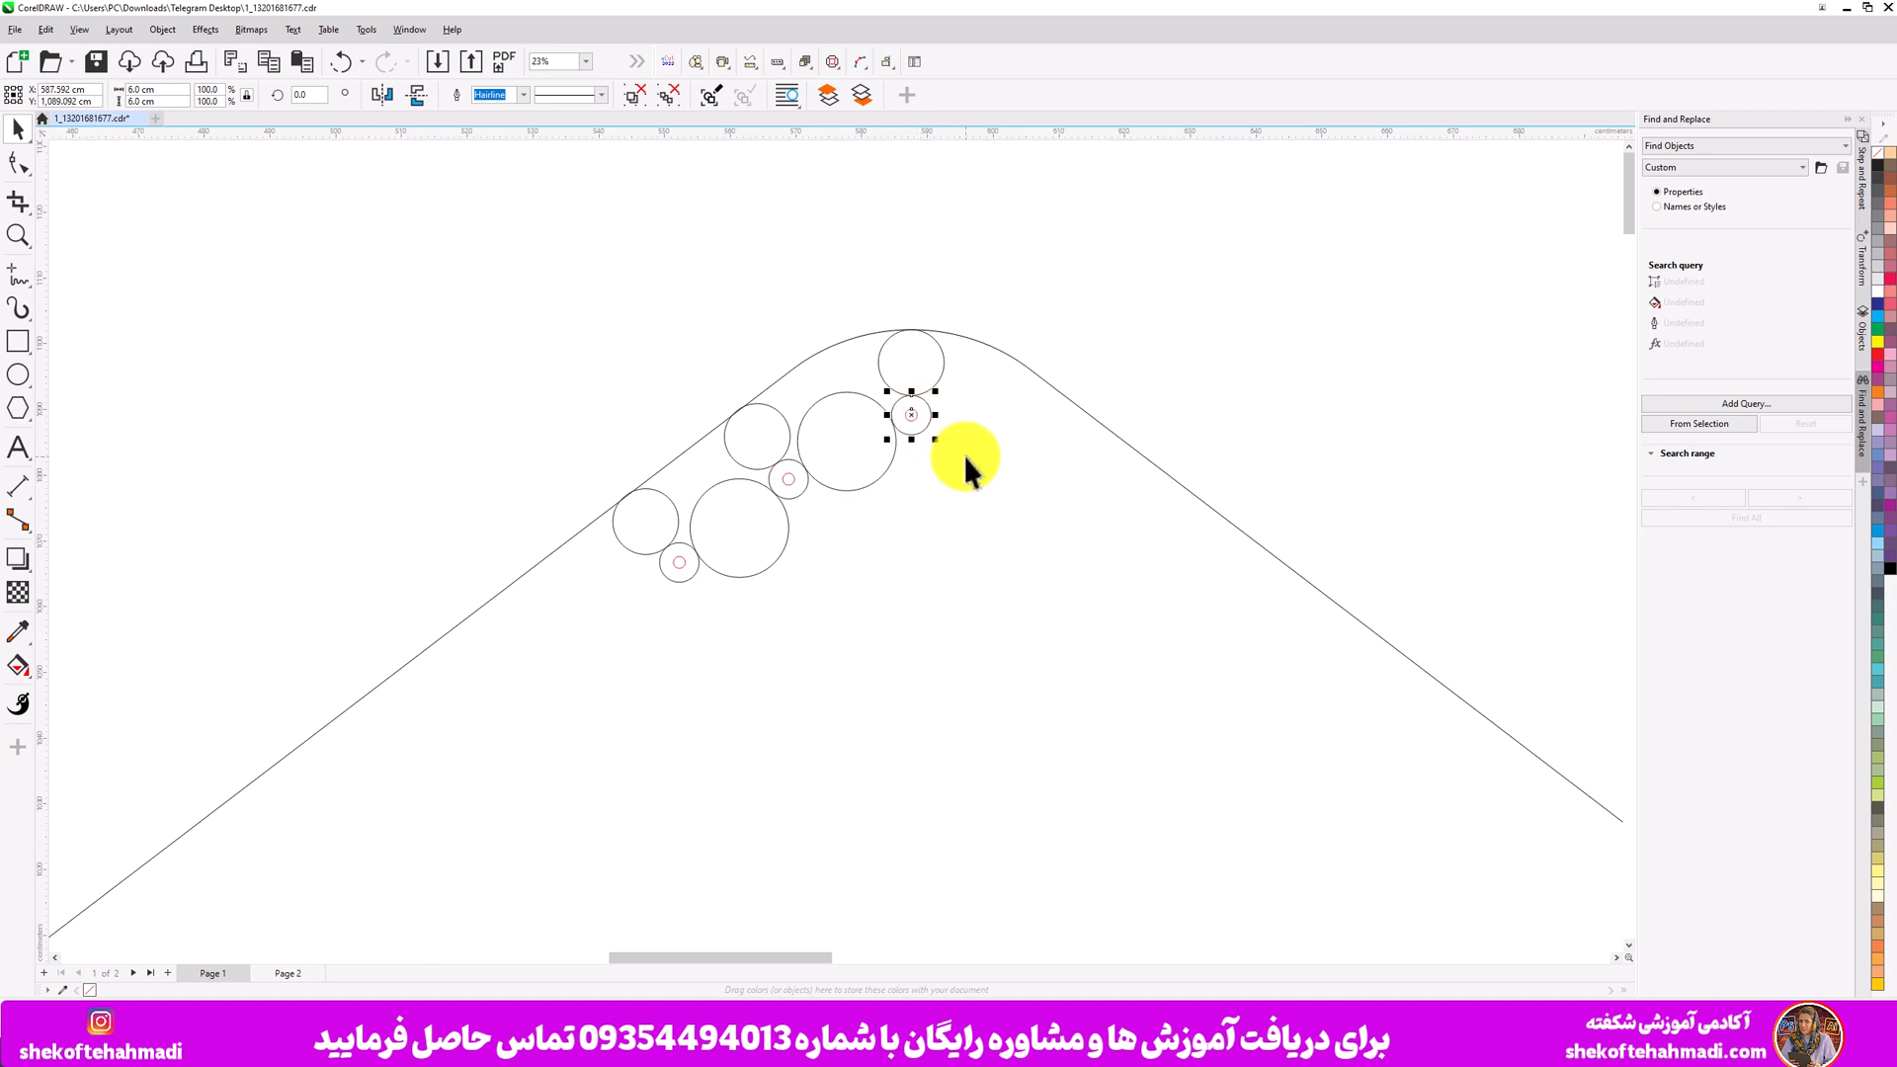
pyautogui.moveTo(1117, 421); pyautogui.dragTo(311, 372)
pyautogui.scroll(-5, 311, 372)
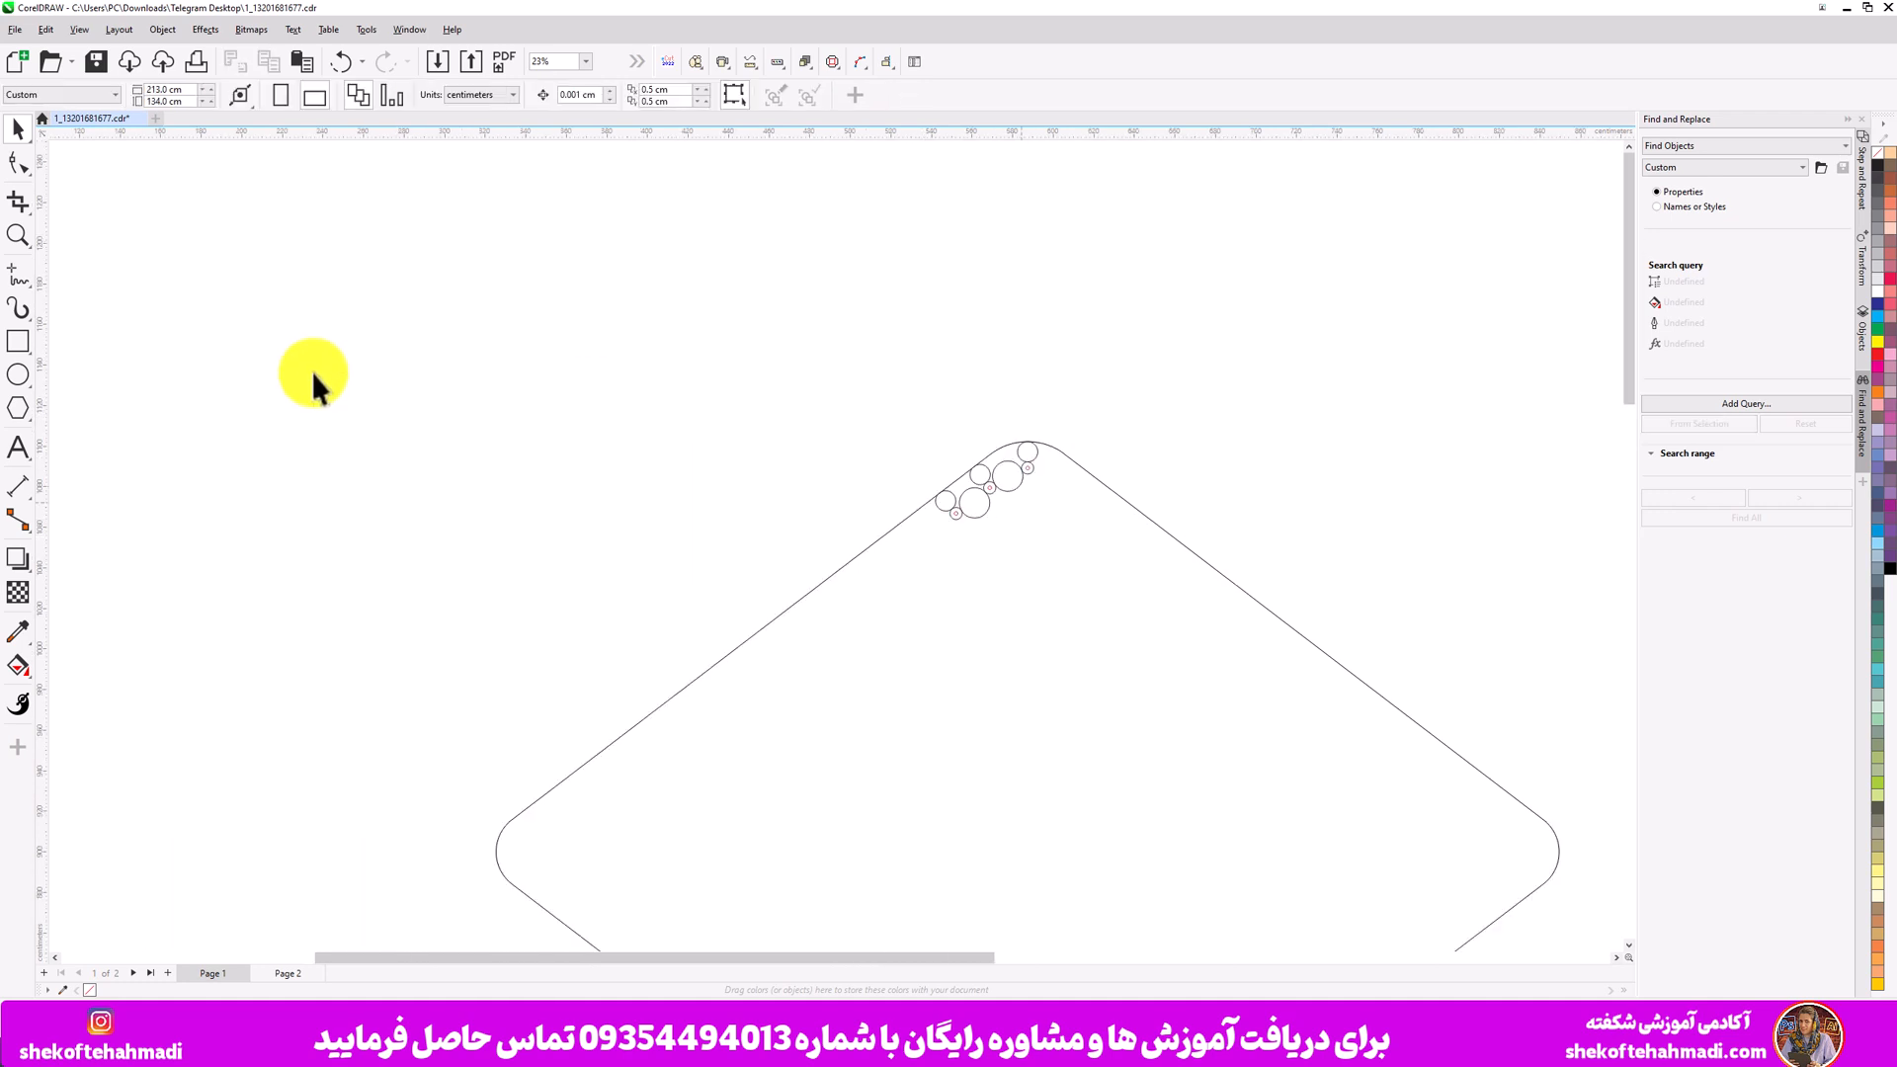
pyautogui.scroll(-1, 1212, 469)
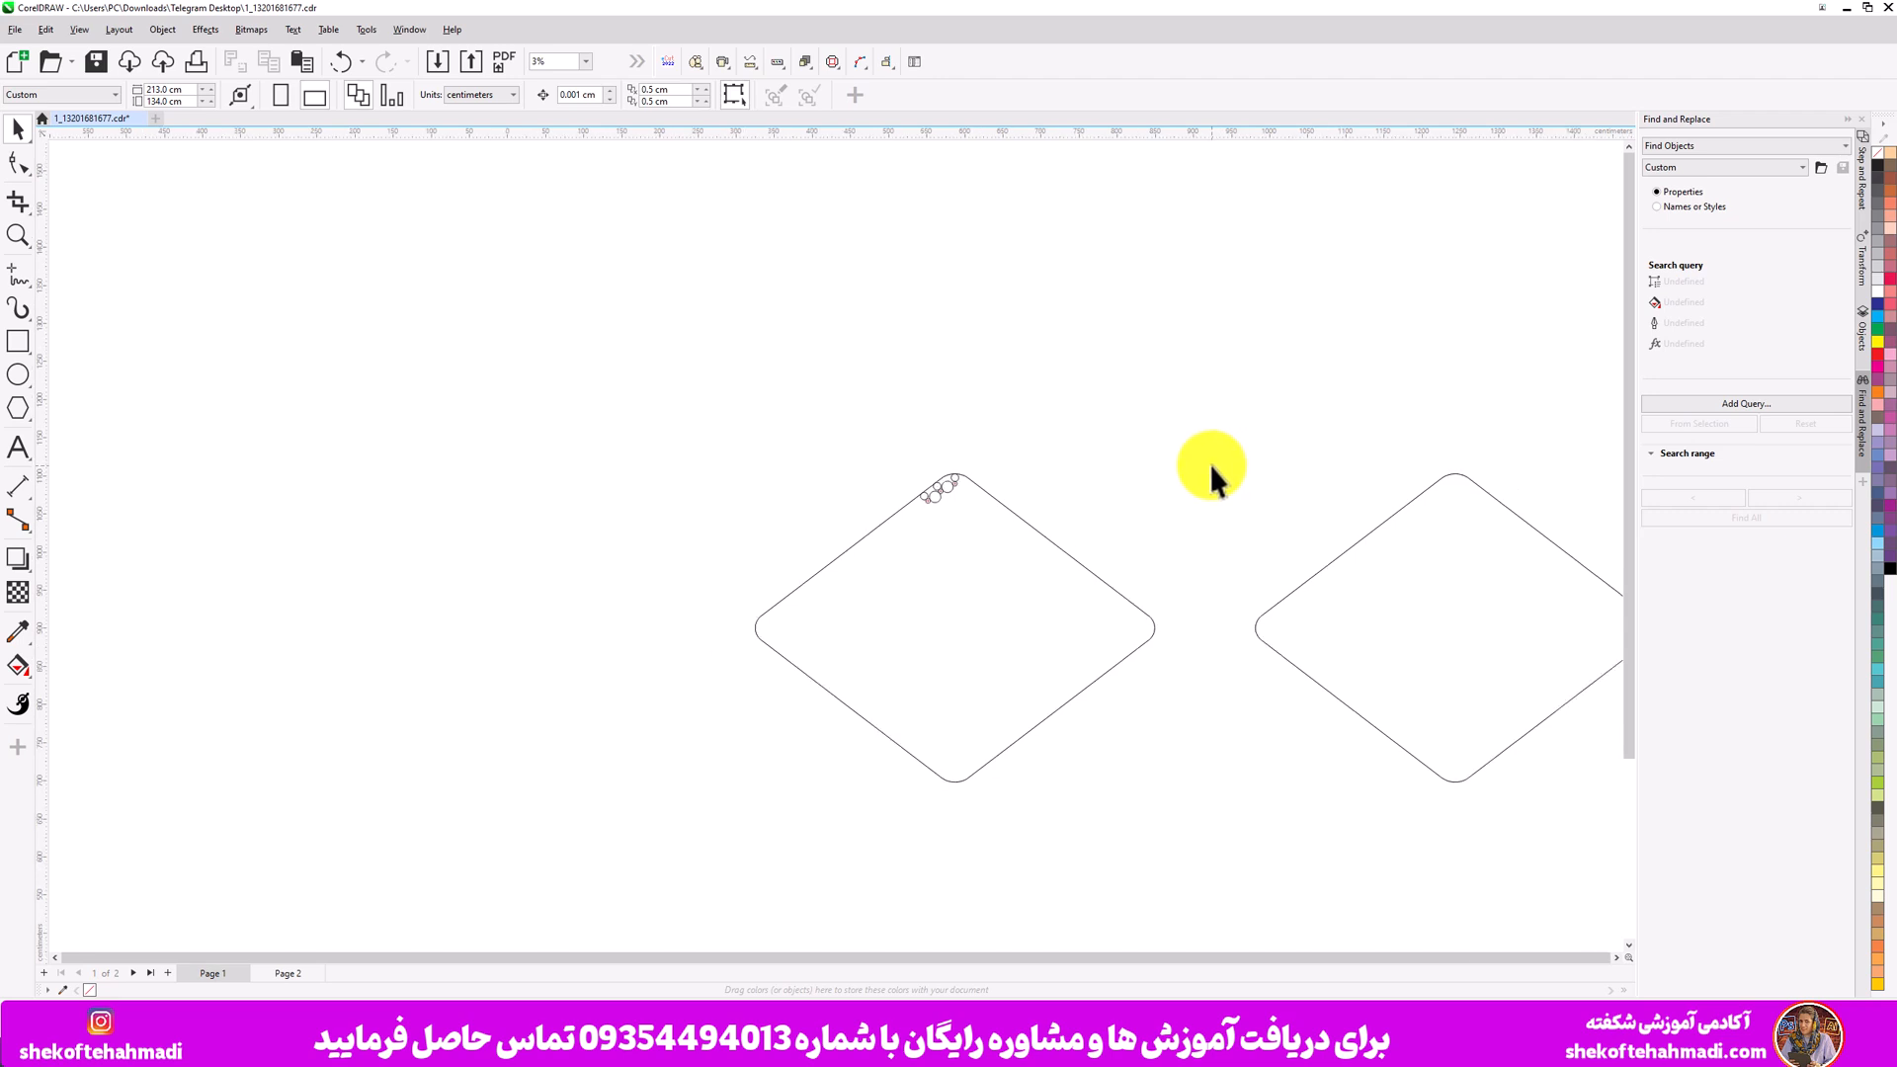
pyautogui.click(951, 486)
pyautogui.moveTo(953, 483); pyautogui.dragTo(1442, 447)
pyautogui.click(1386, 501)
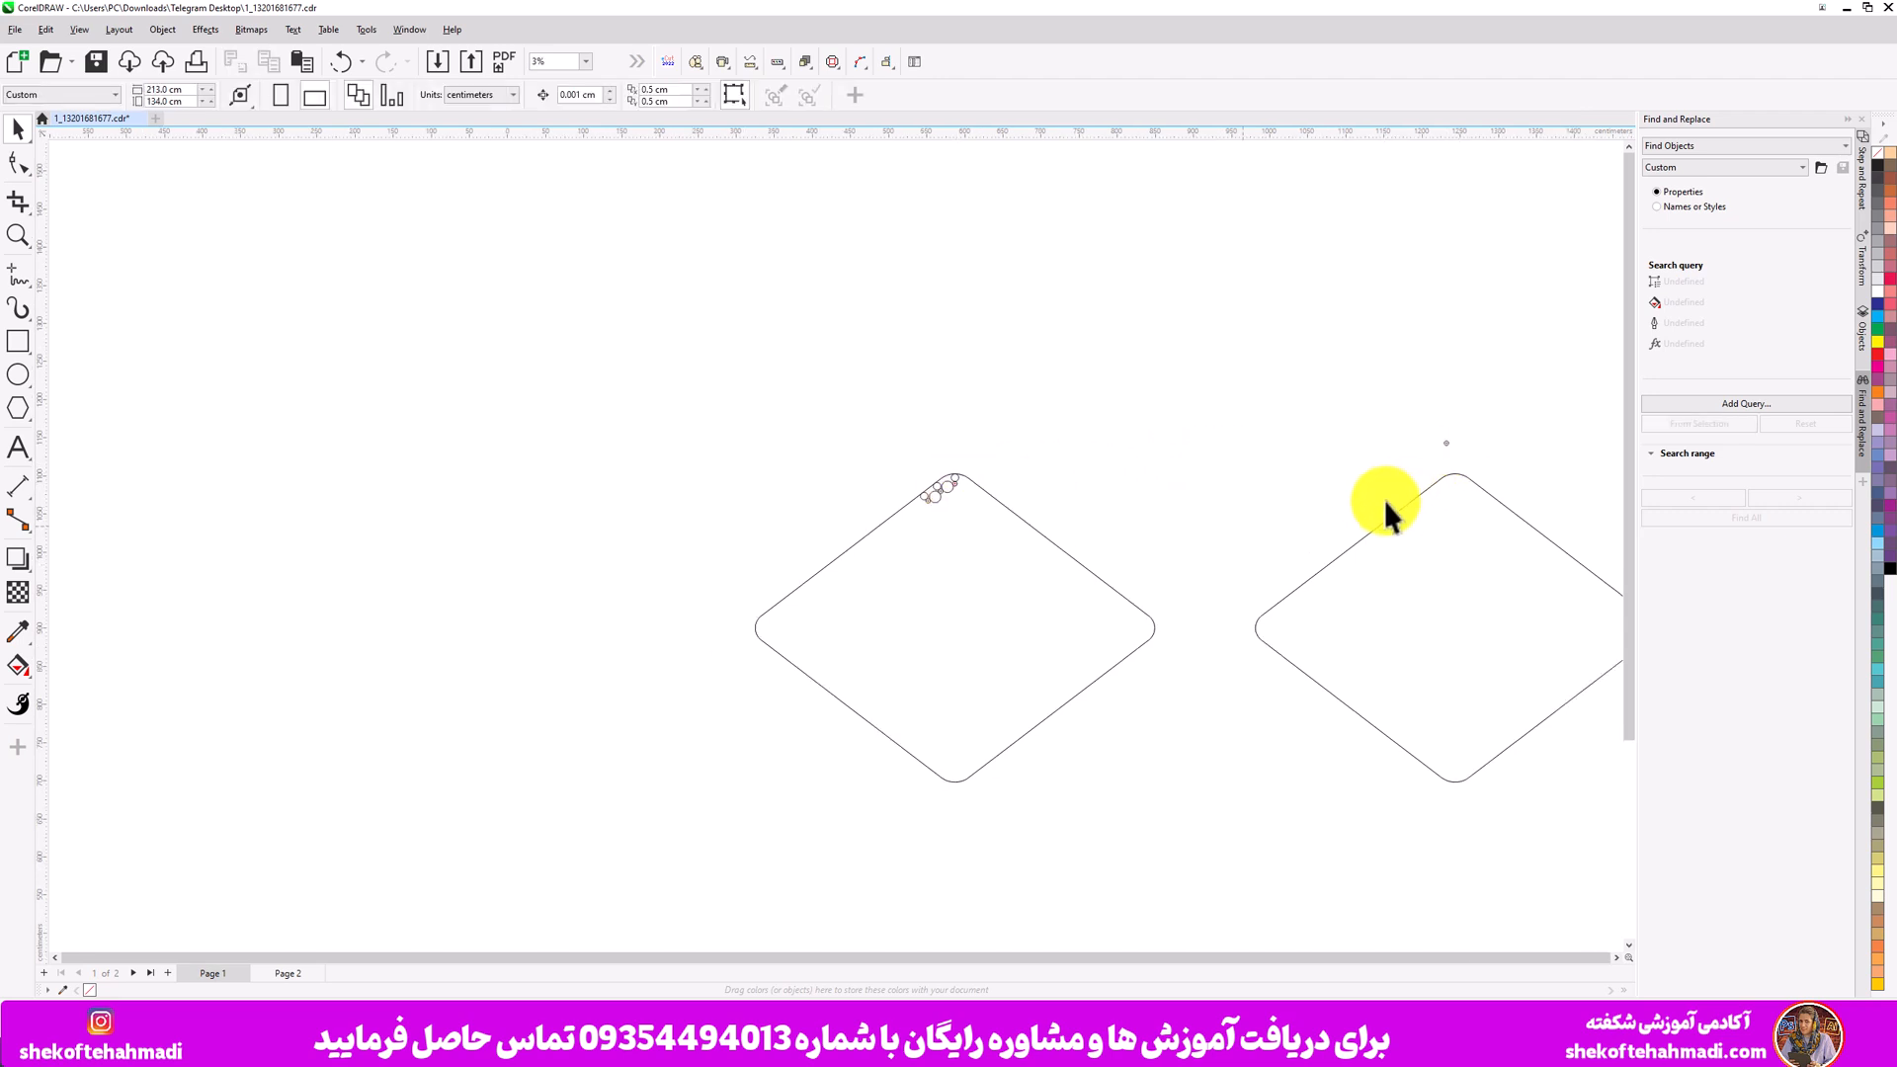
pyautogui.scroll(1, 1385, 500)
pyautogui.moveTo(1216, 964); pyautogui.dragTo(1367, 960)
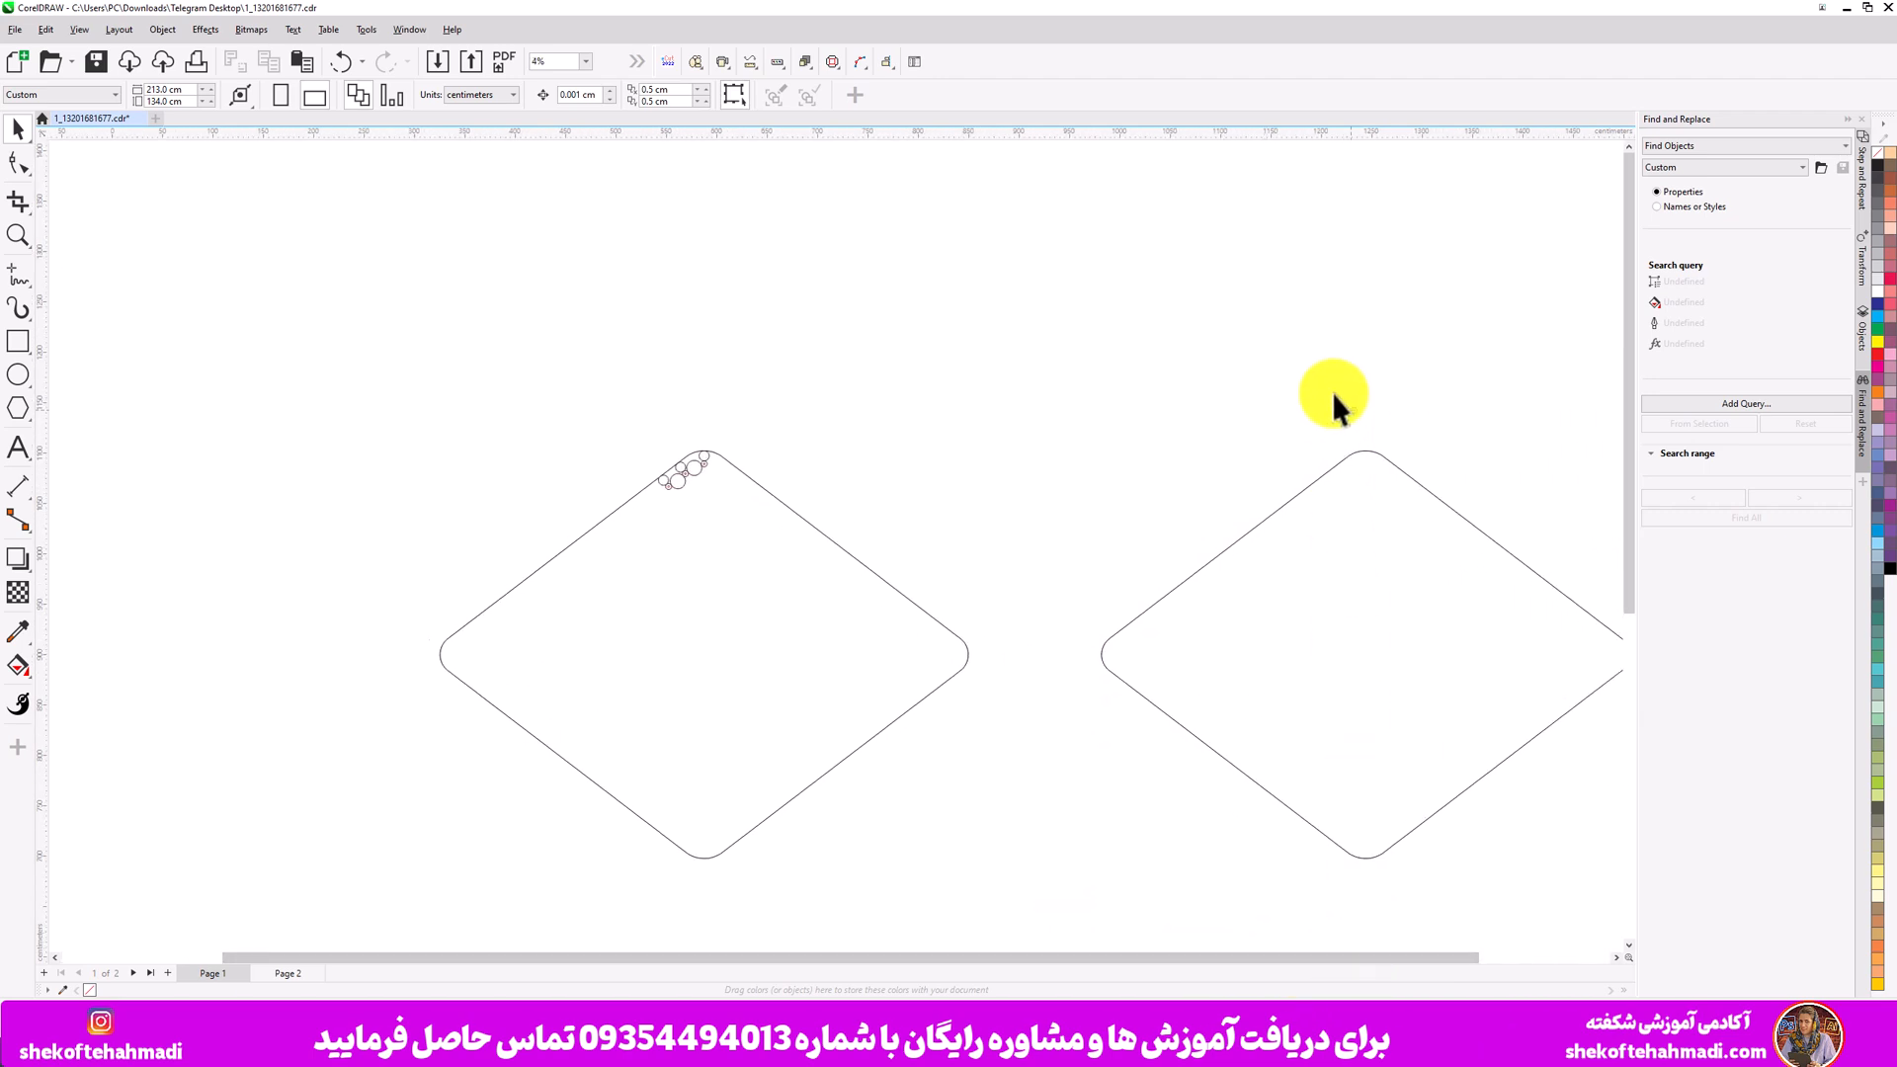
pyautogui.click(1365, 426)
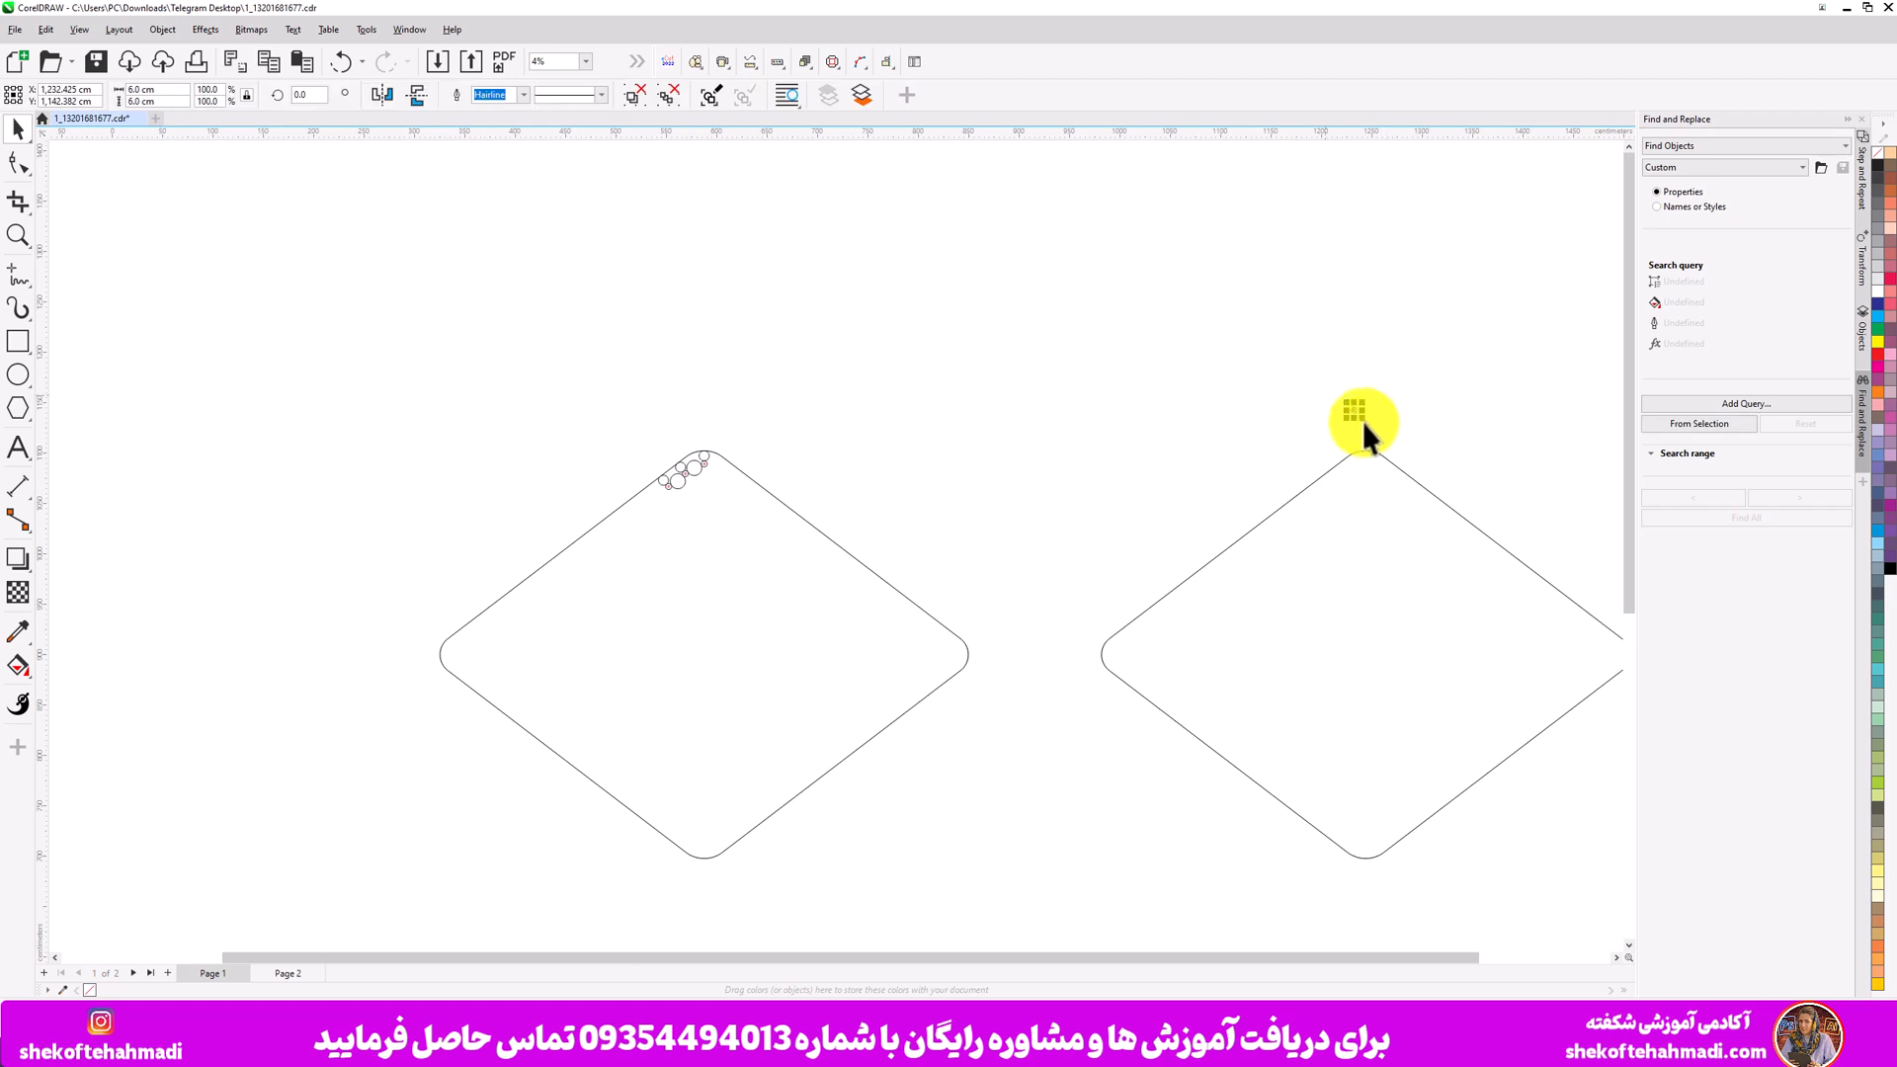
pyautogui.click(810, 335)
# - Examine the circle sizes in the original cluster and the duplicated diamond again
pyautogui.scroll(10, 809, 334)
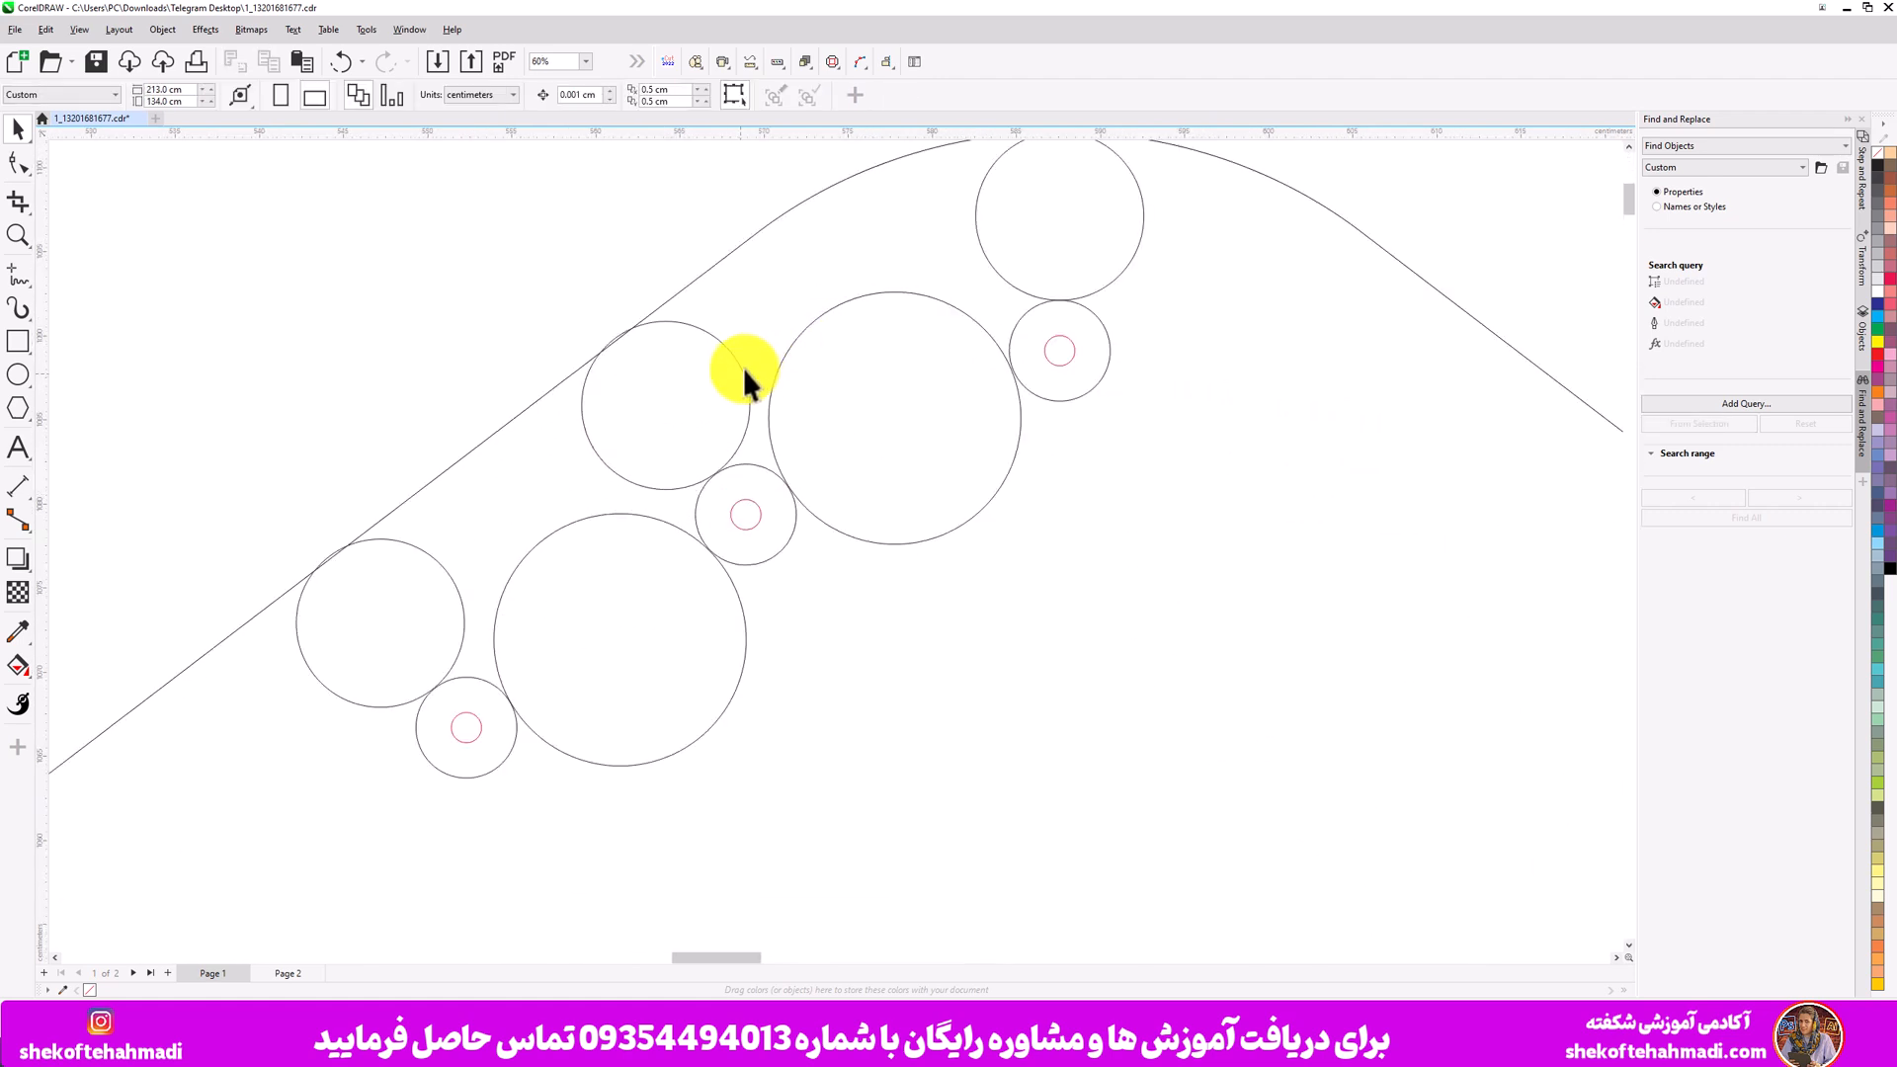
pyautogui.click(744, 370)
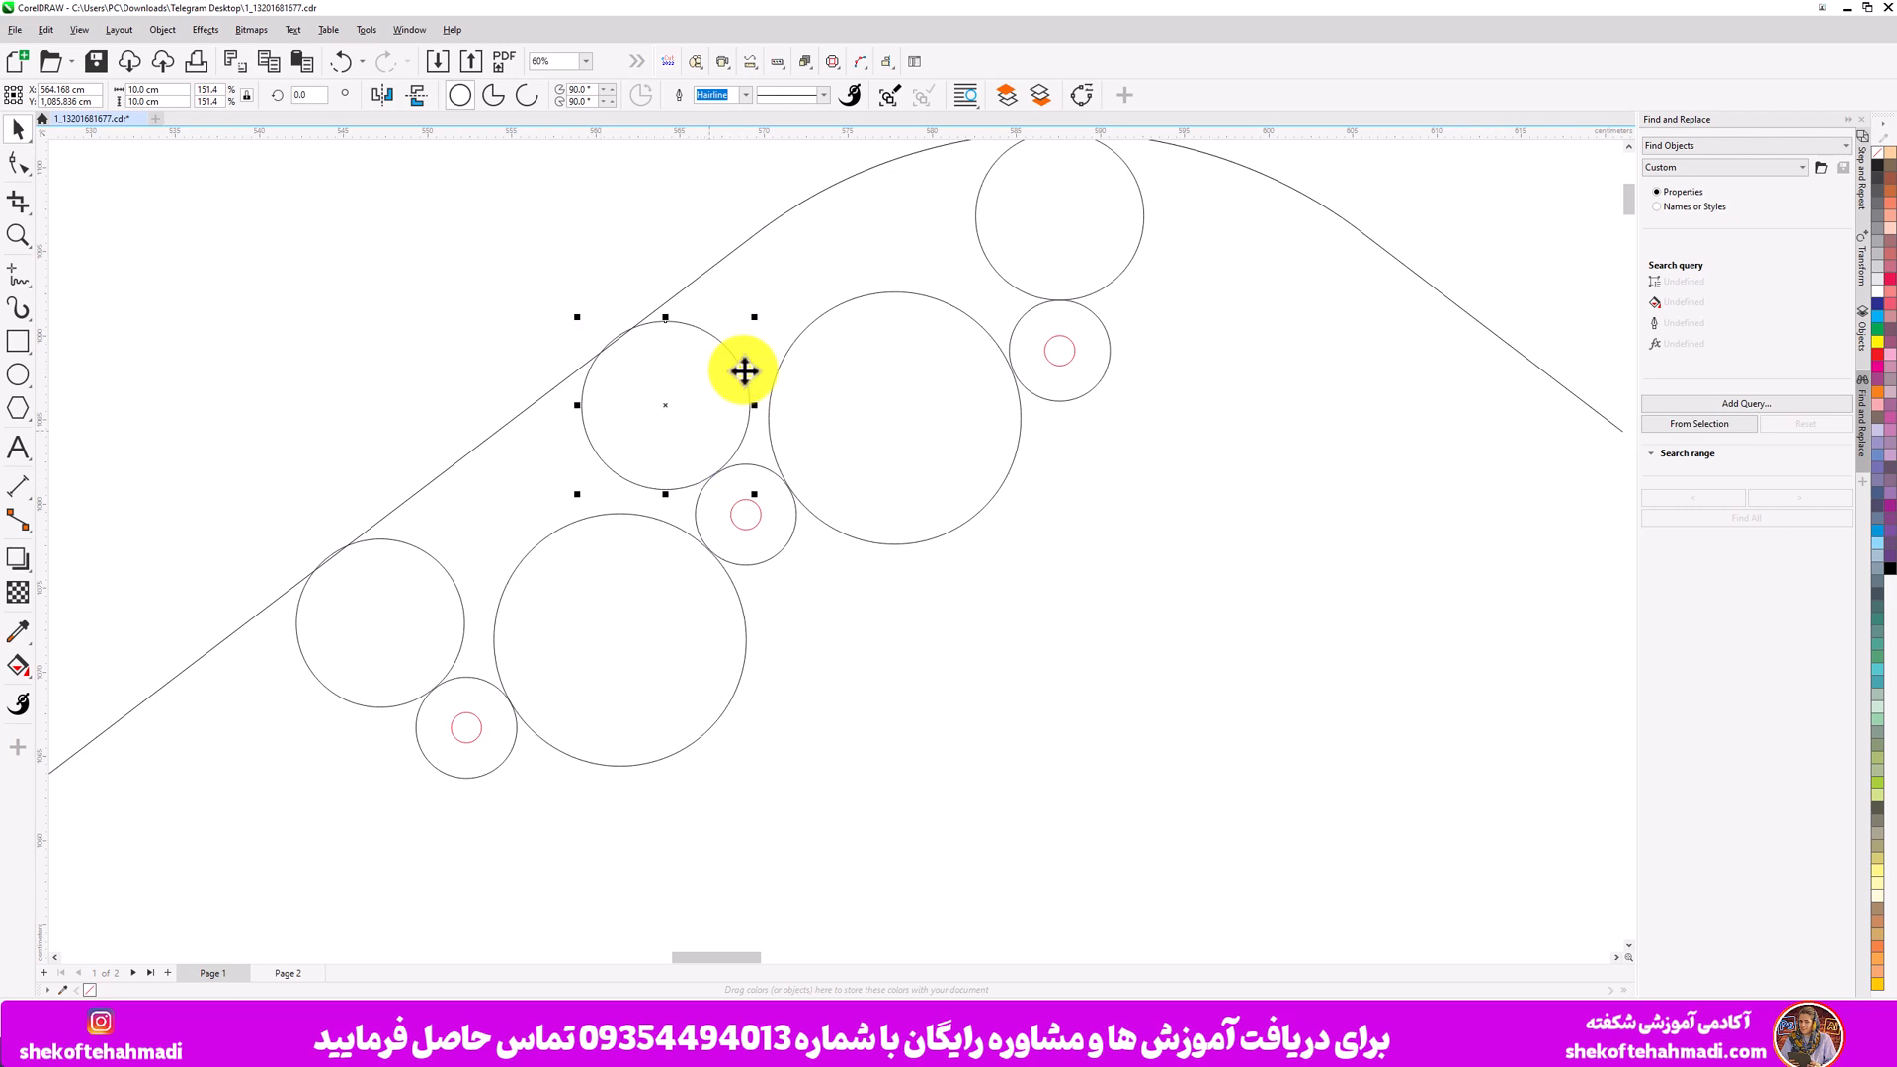
pyautogui.click(802, 334)
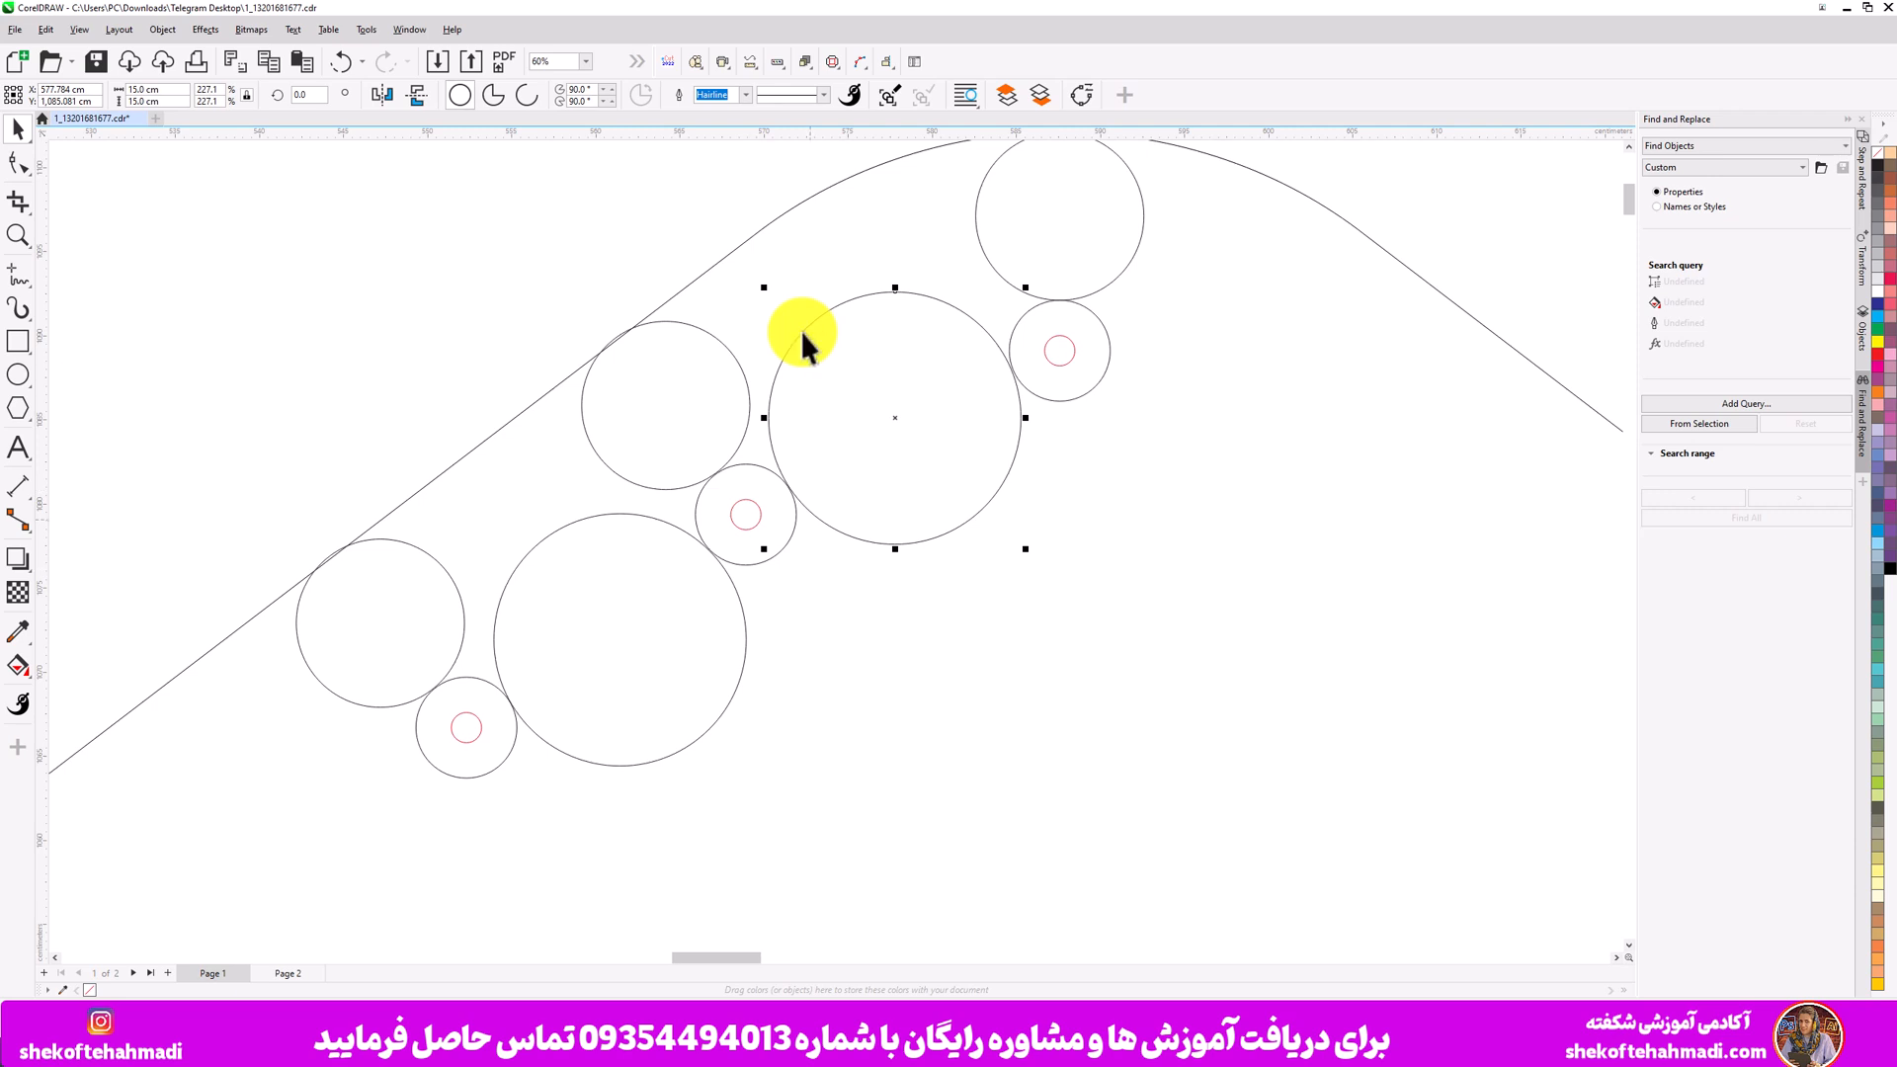
pyautogui.scroll(-10, 801, 330)
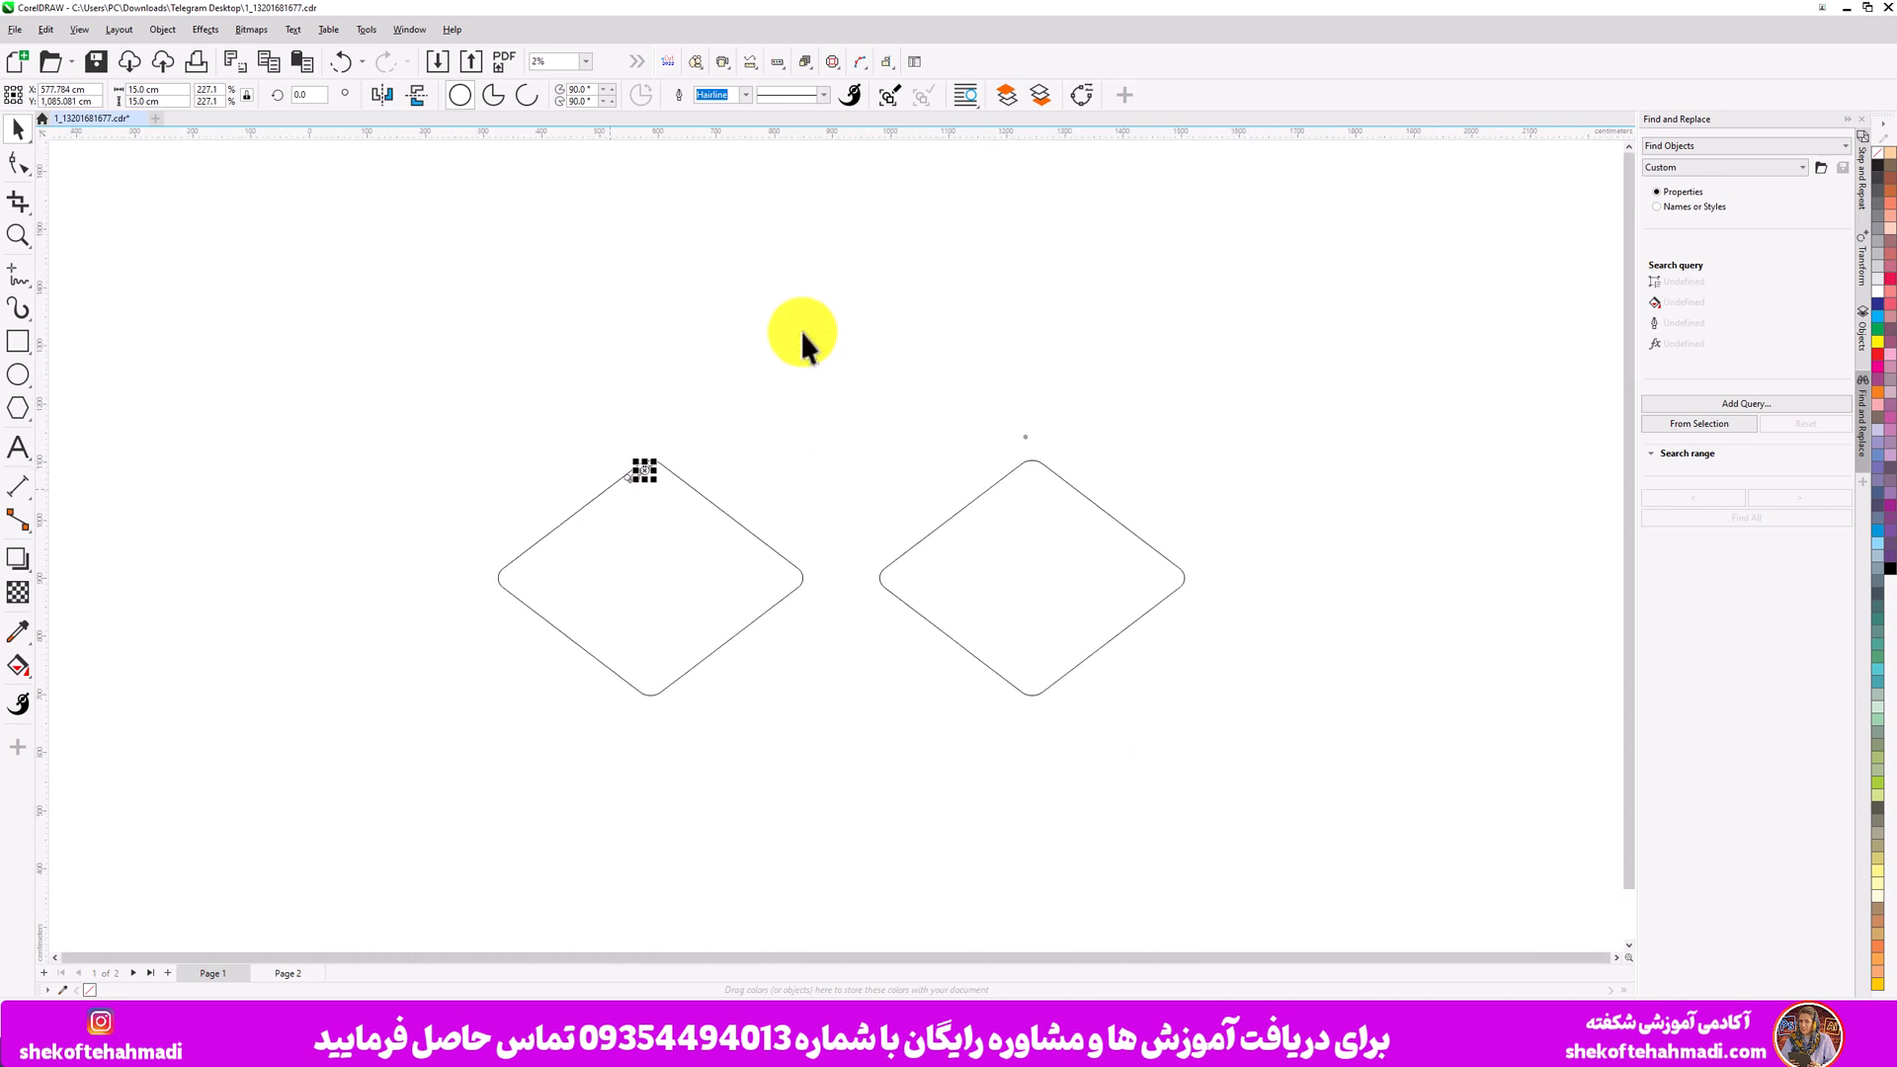
pyautogui.scroll(3, 800, 330)
pyautogui.click(897, 400)
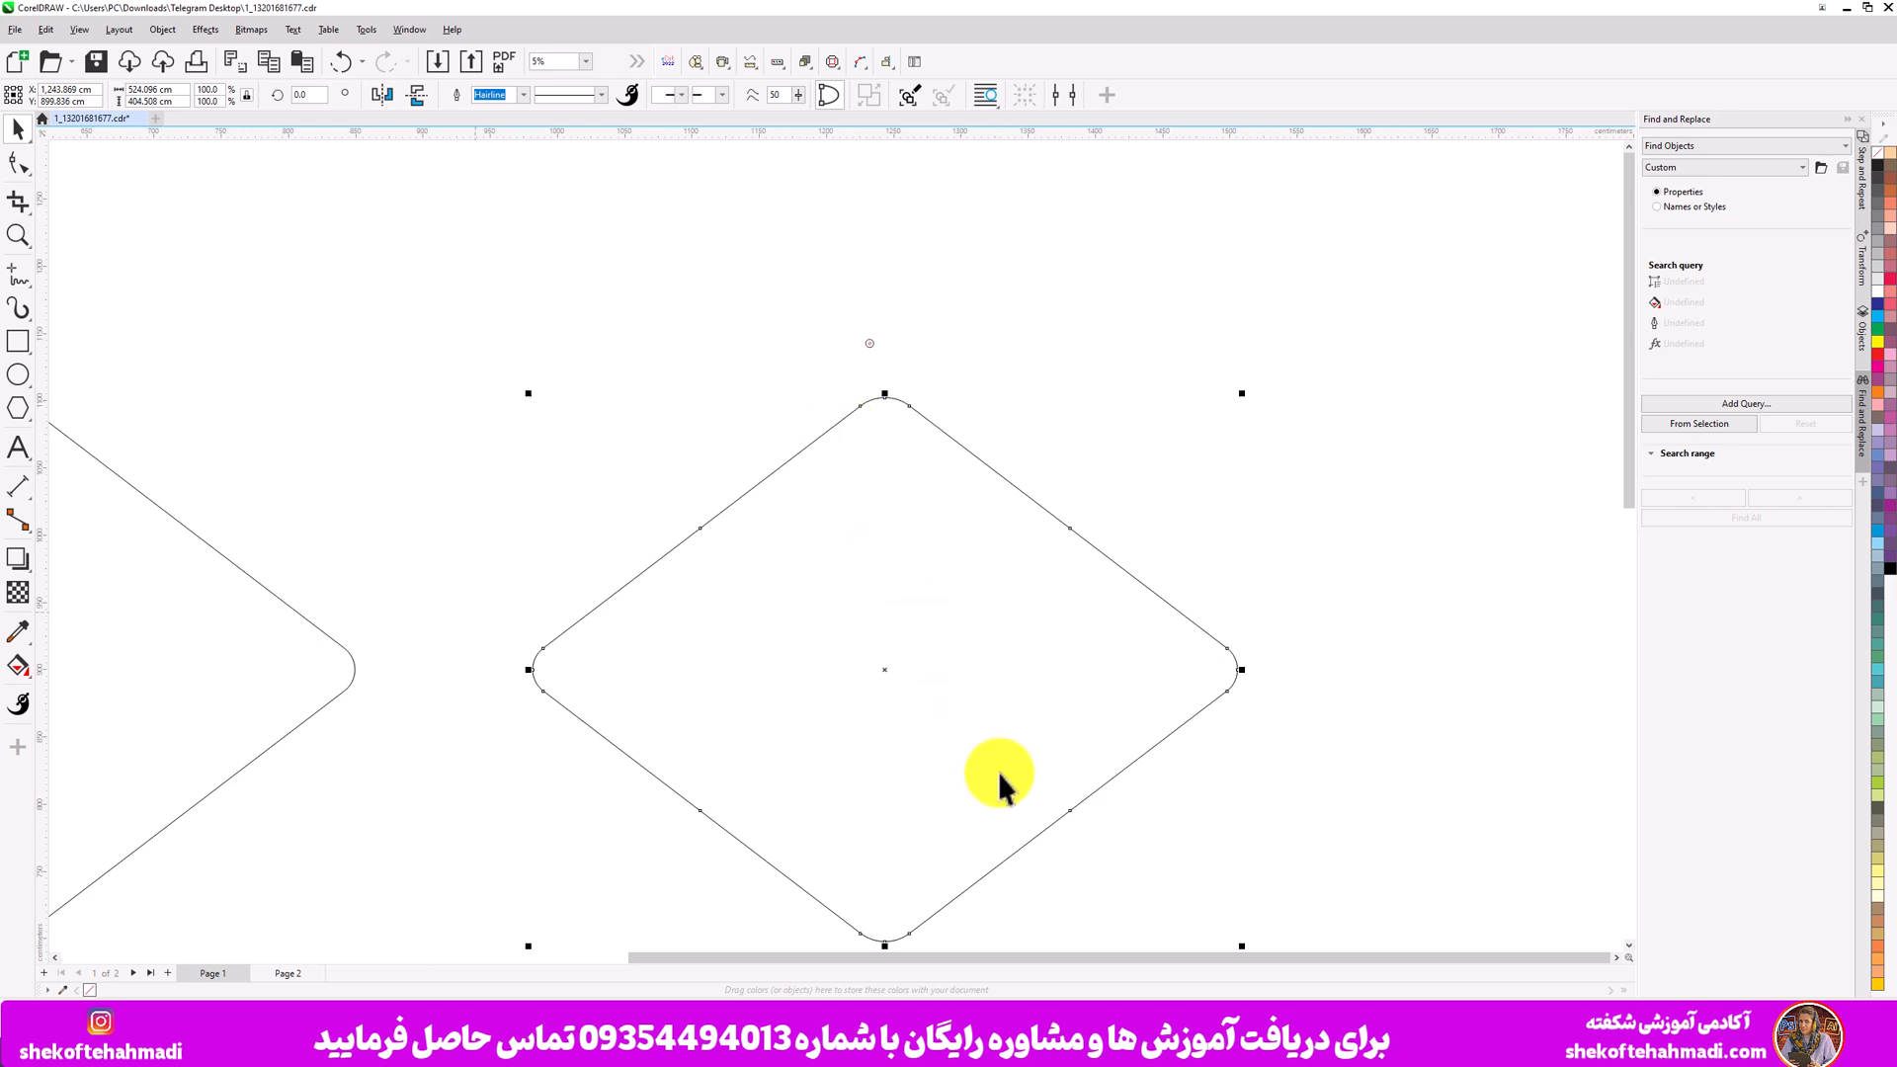
pyautogui.scroll(-2, 998, 773)
pyautogui.scroll(4, 998, 773)
pyautogui.scroll(3, 654, 501)
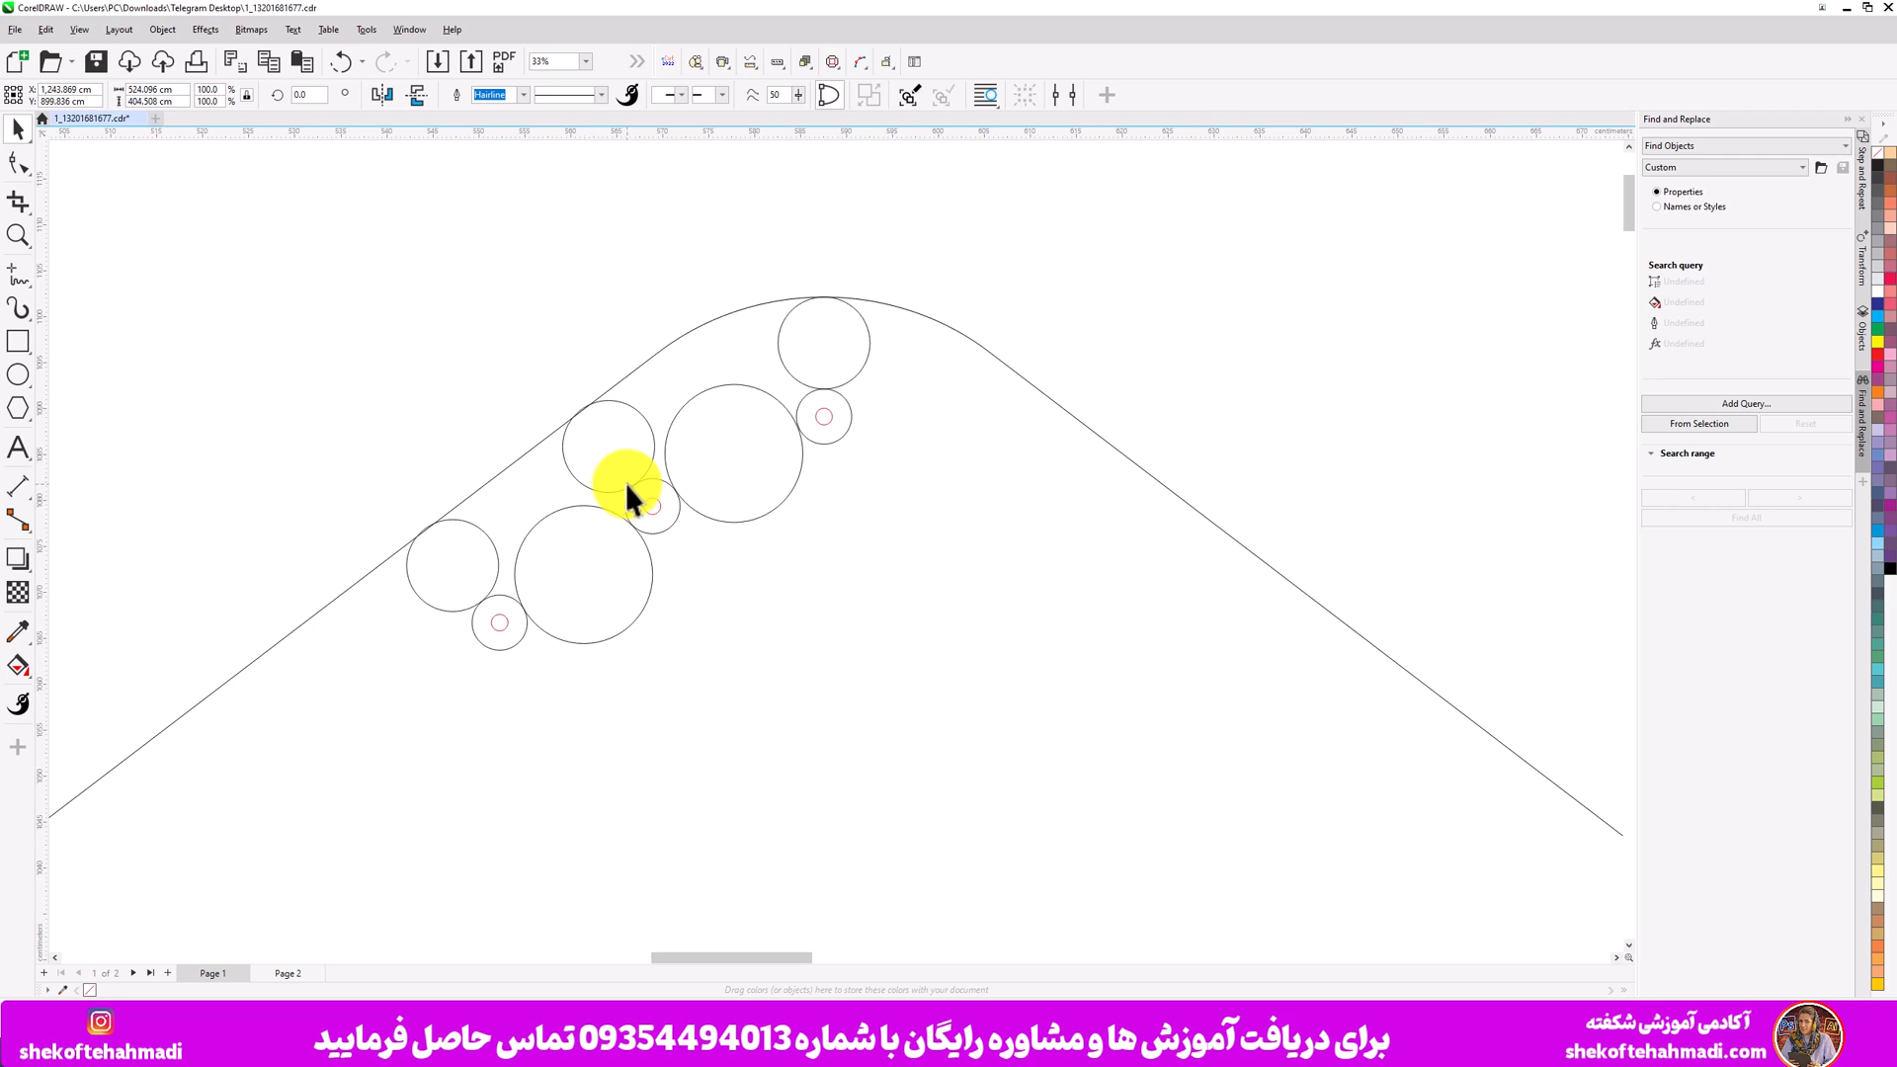
pyautogui.click(664, 524)
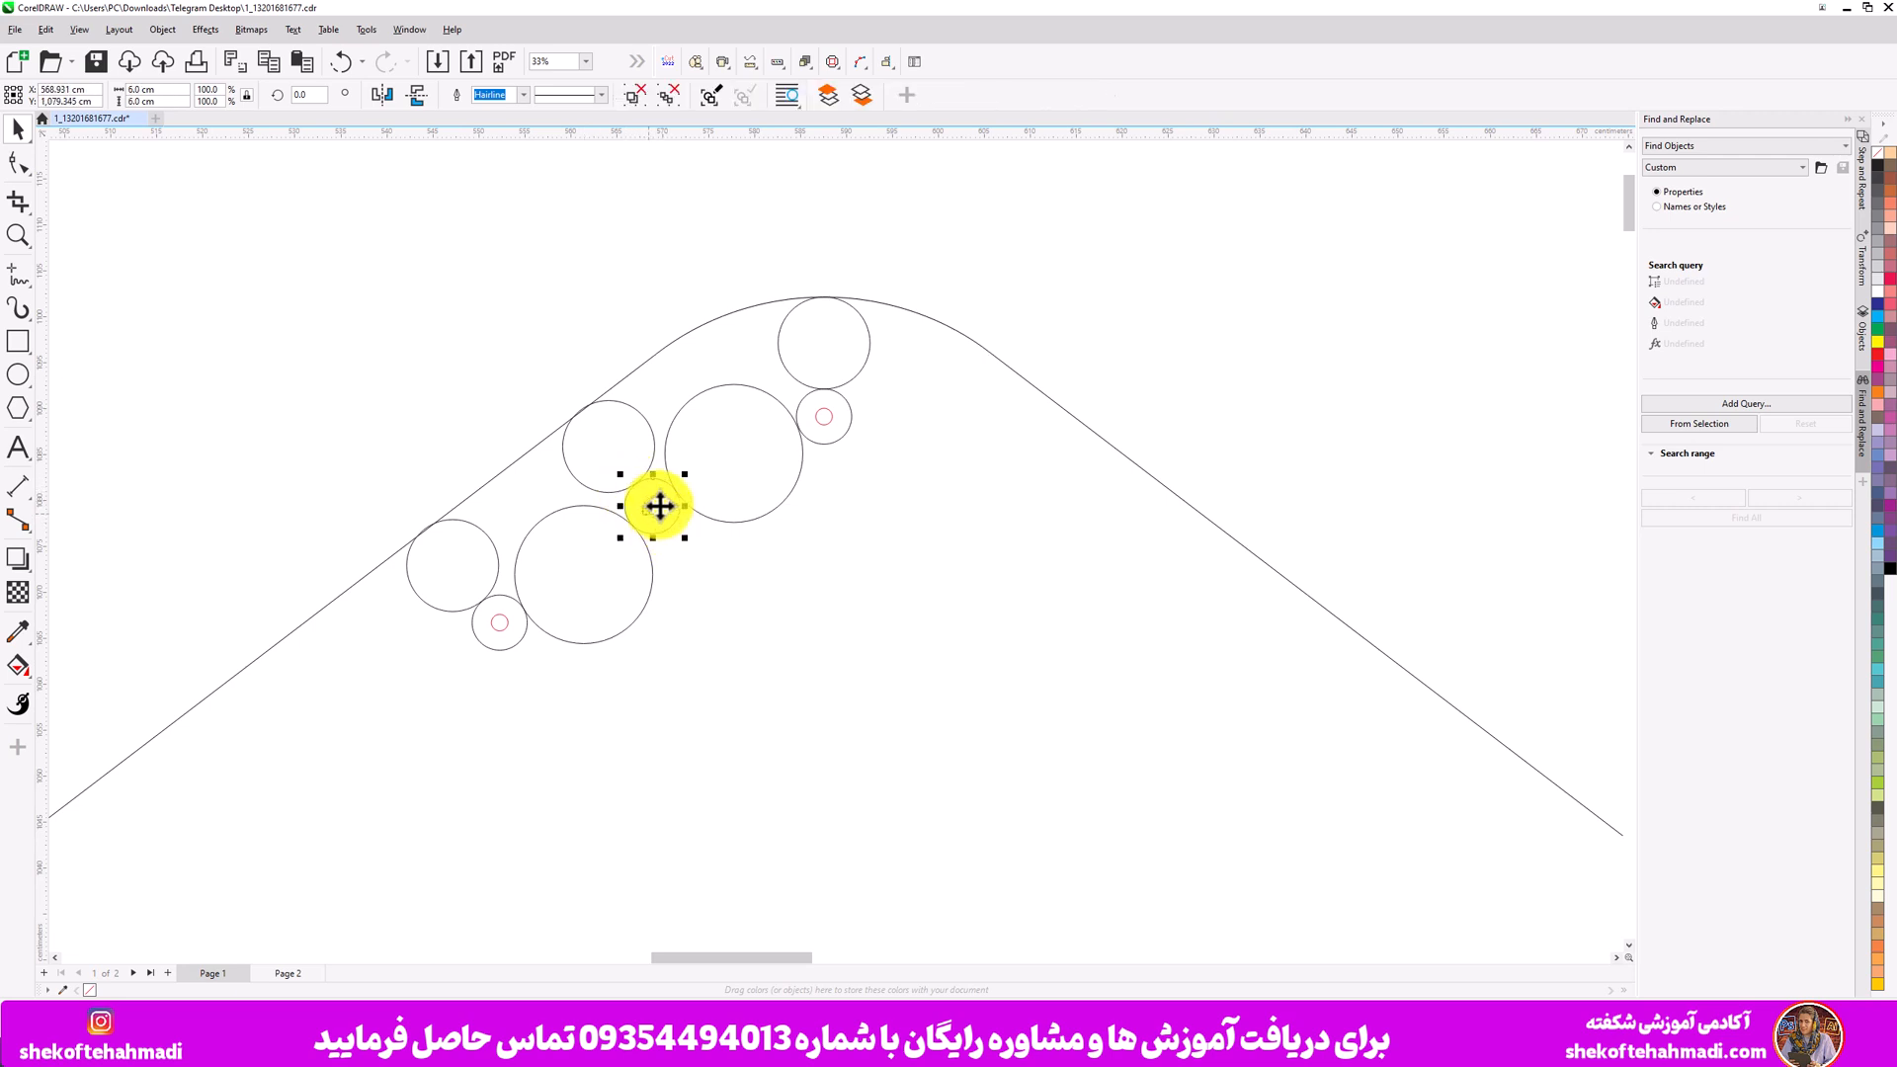
pyautogui.click(490, 400)
pyautogui.scroll(-3, 300, 417)
pyautogui.scroll(-2, 300, 417)
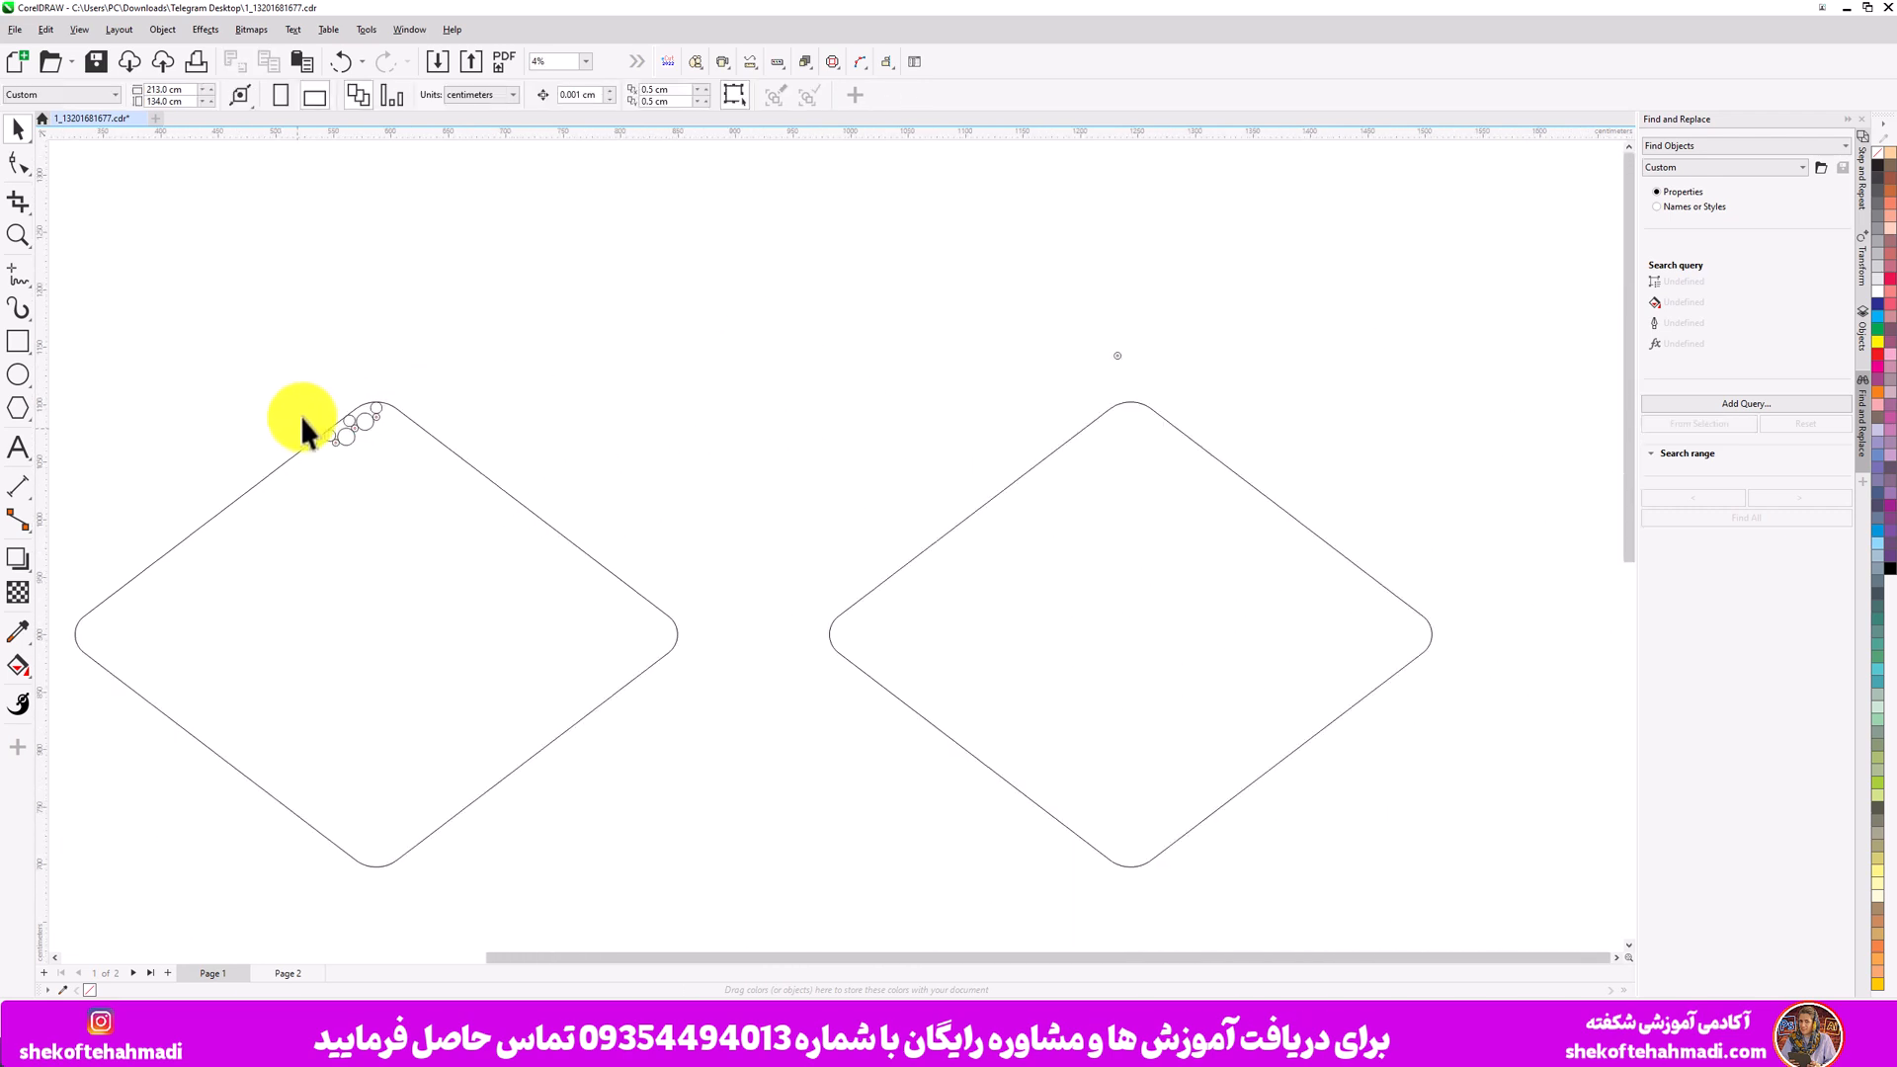
# - Apply an inside Contour with a 10.0 cm offset to the duplicated diamond
pyautogui.click(962, 520)
pyautogui.click(18, 559)
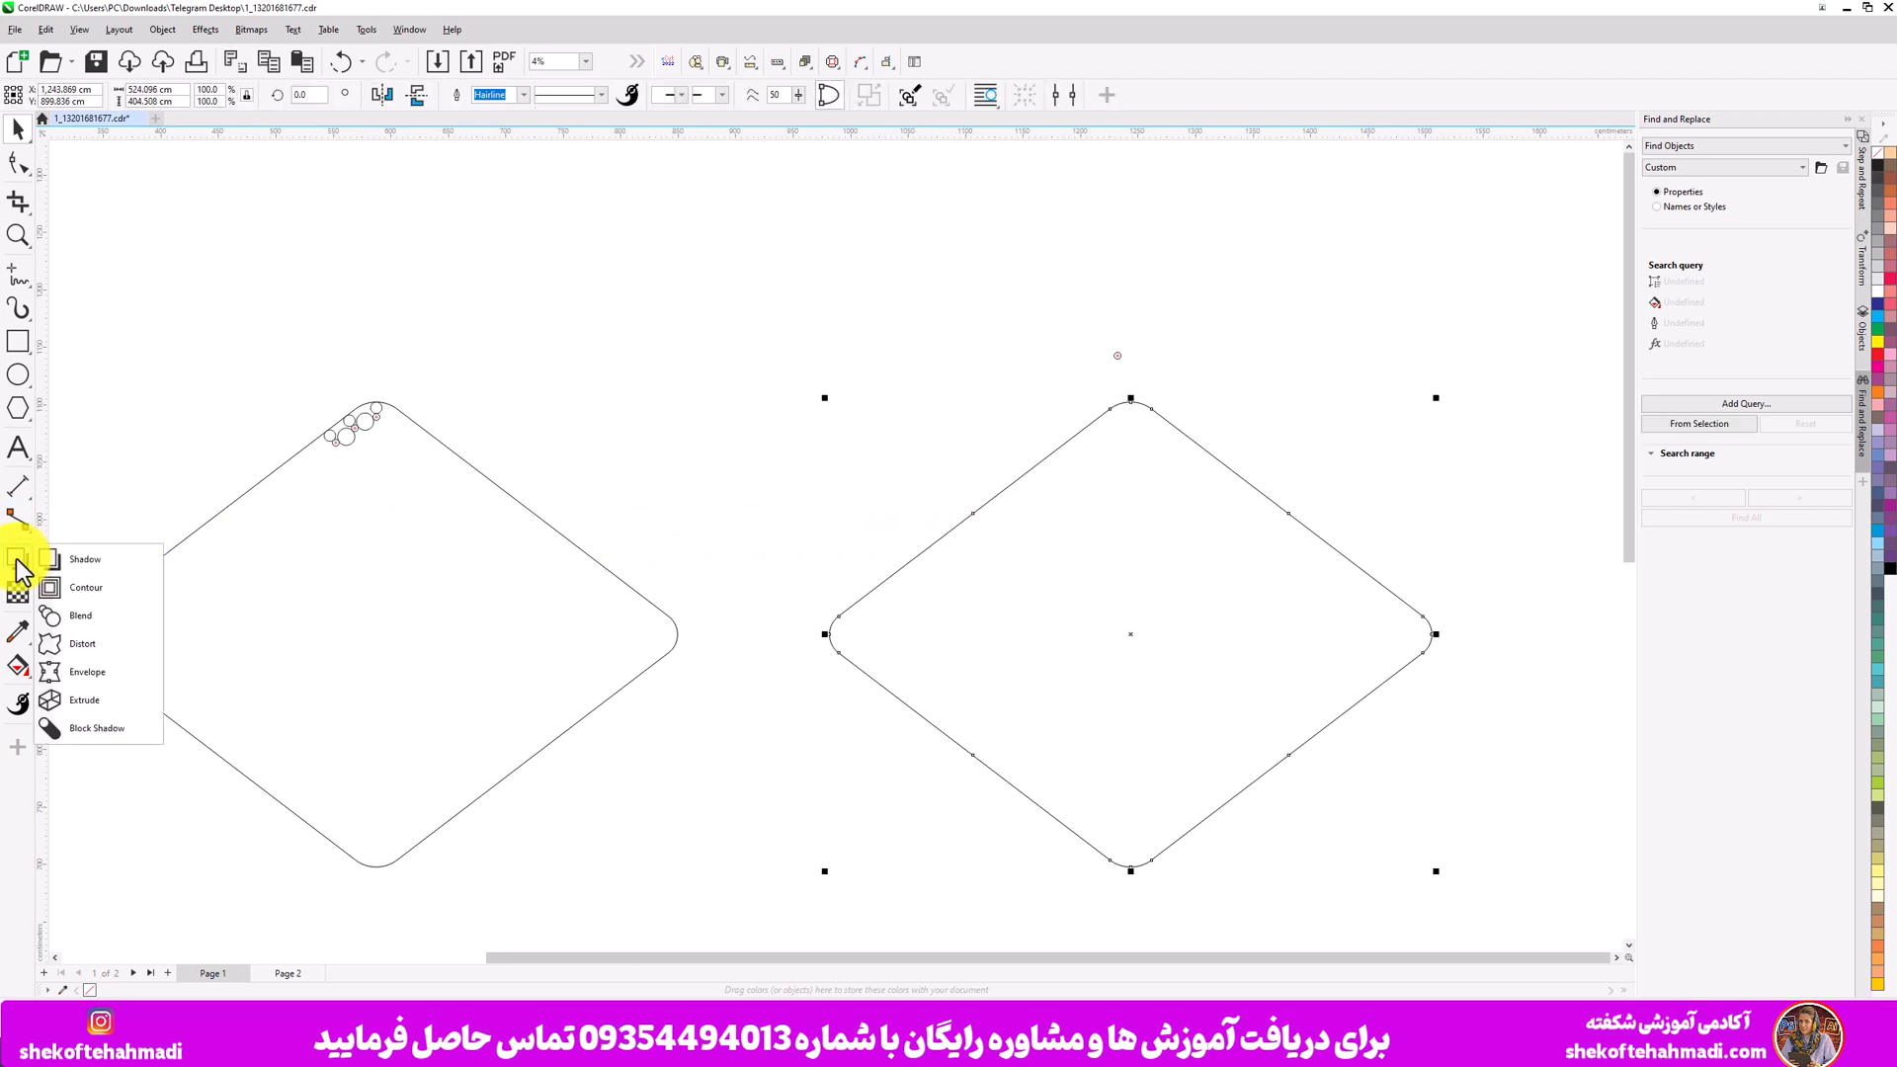
pyautogui.click(81, 588)
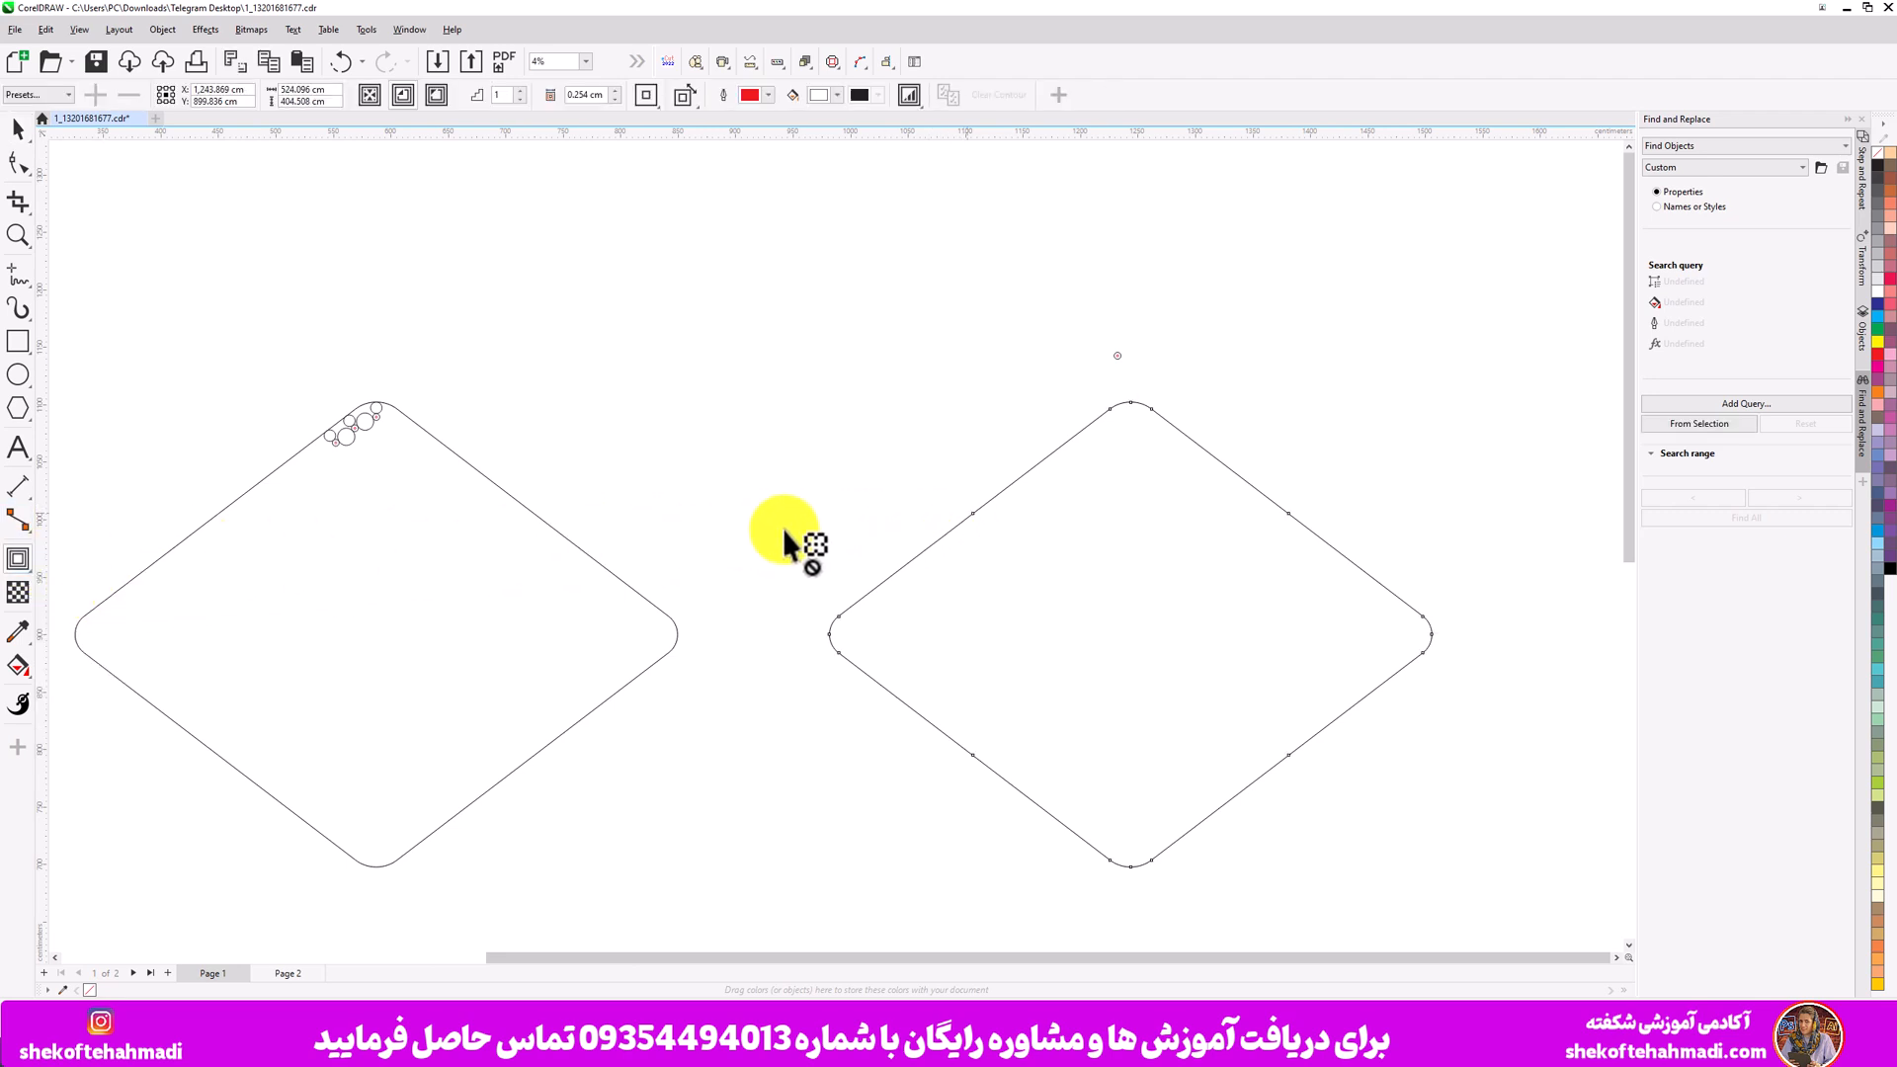
pyautogui.moveTo(973, 516); pyautogui.dragTo(942, 465)
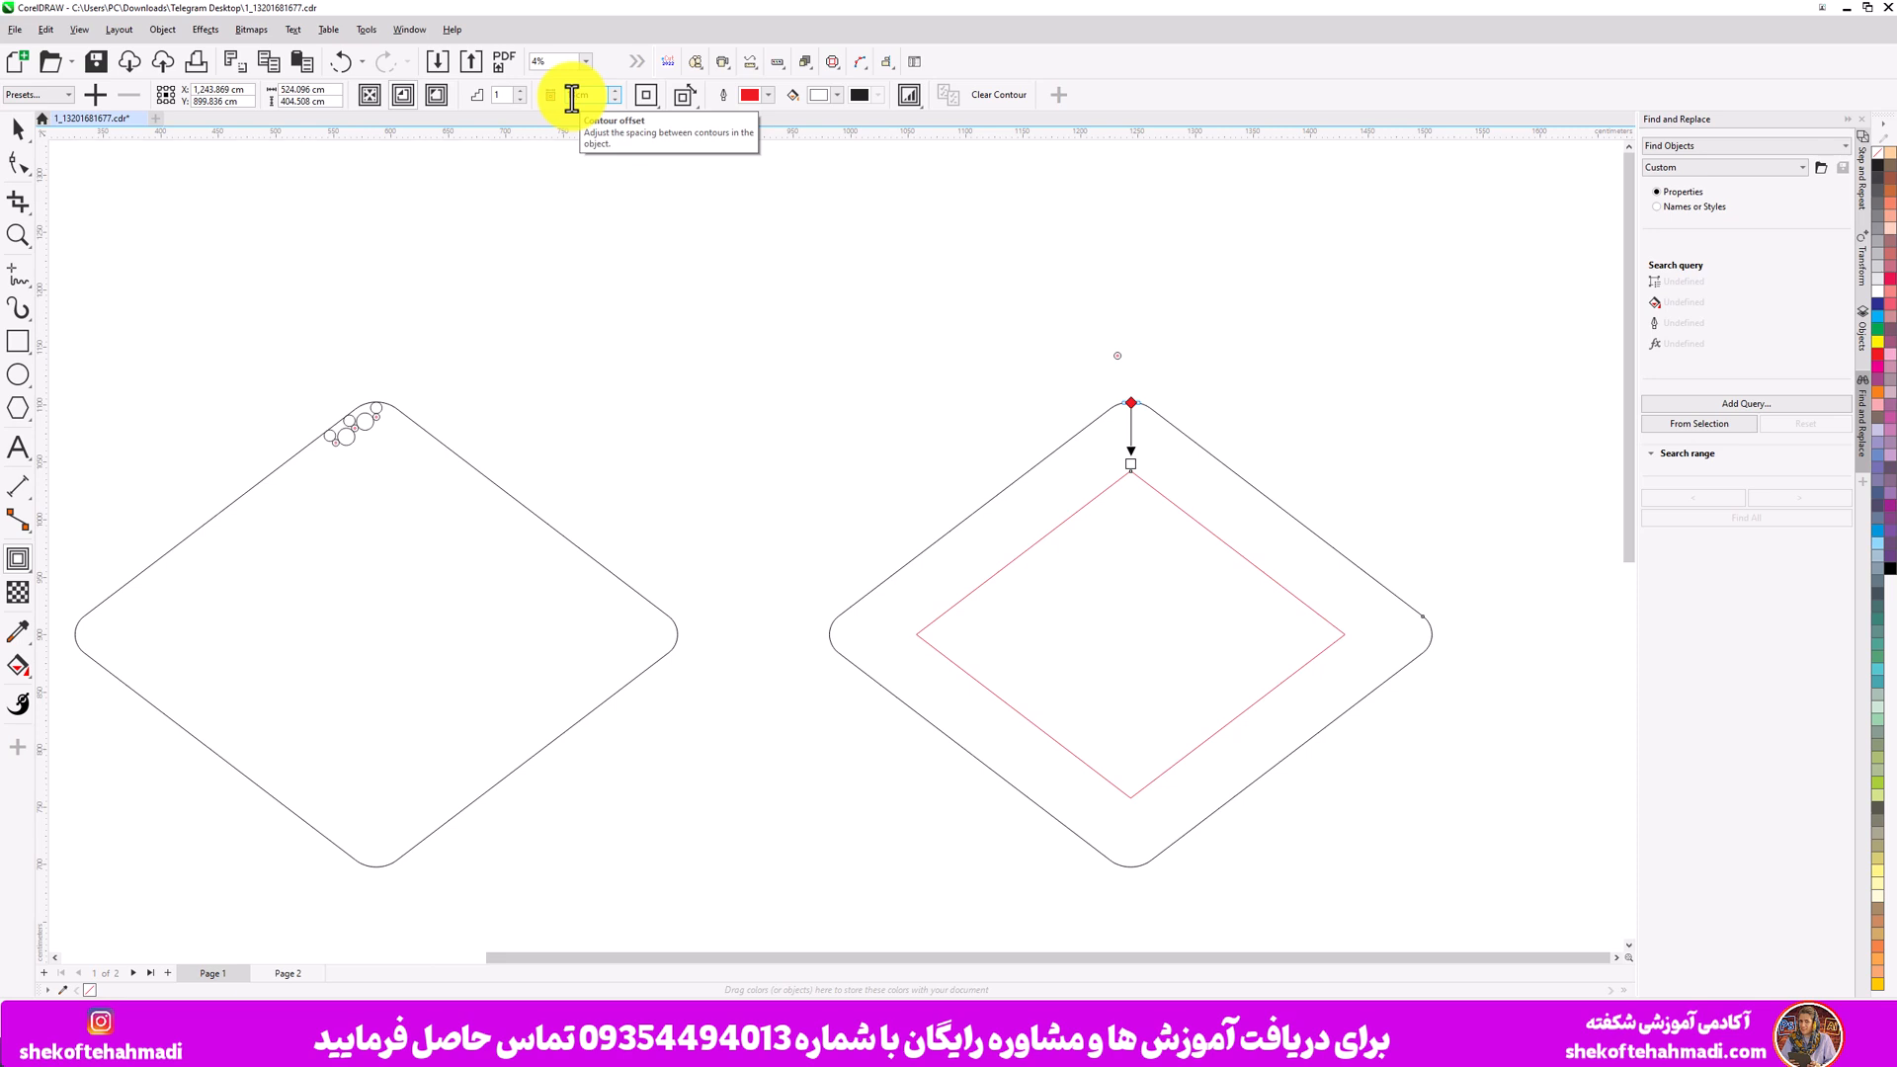
pyautogui.press('Return')
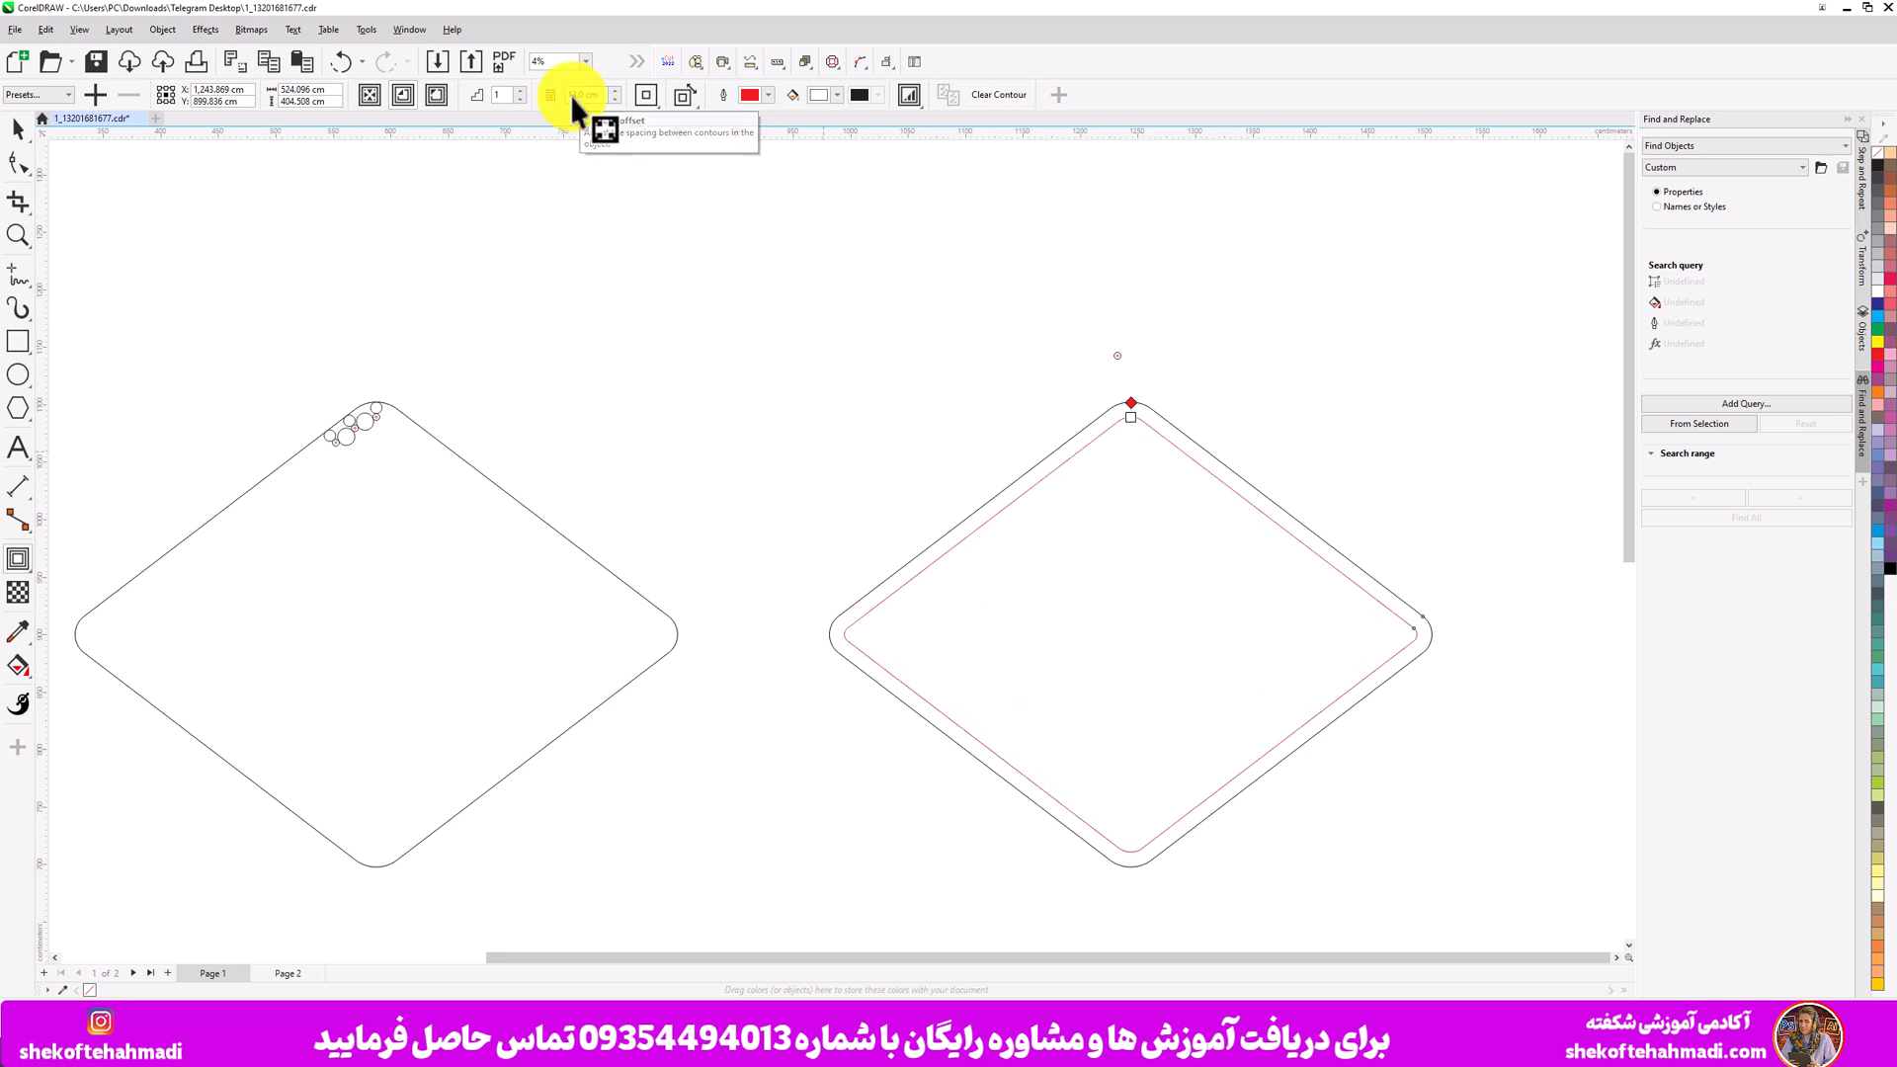
pyautogui.click(18, 135)
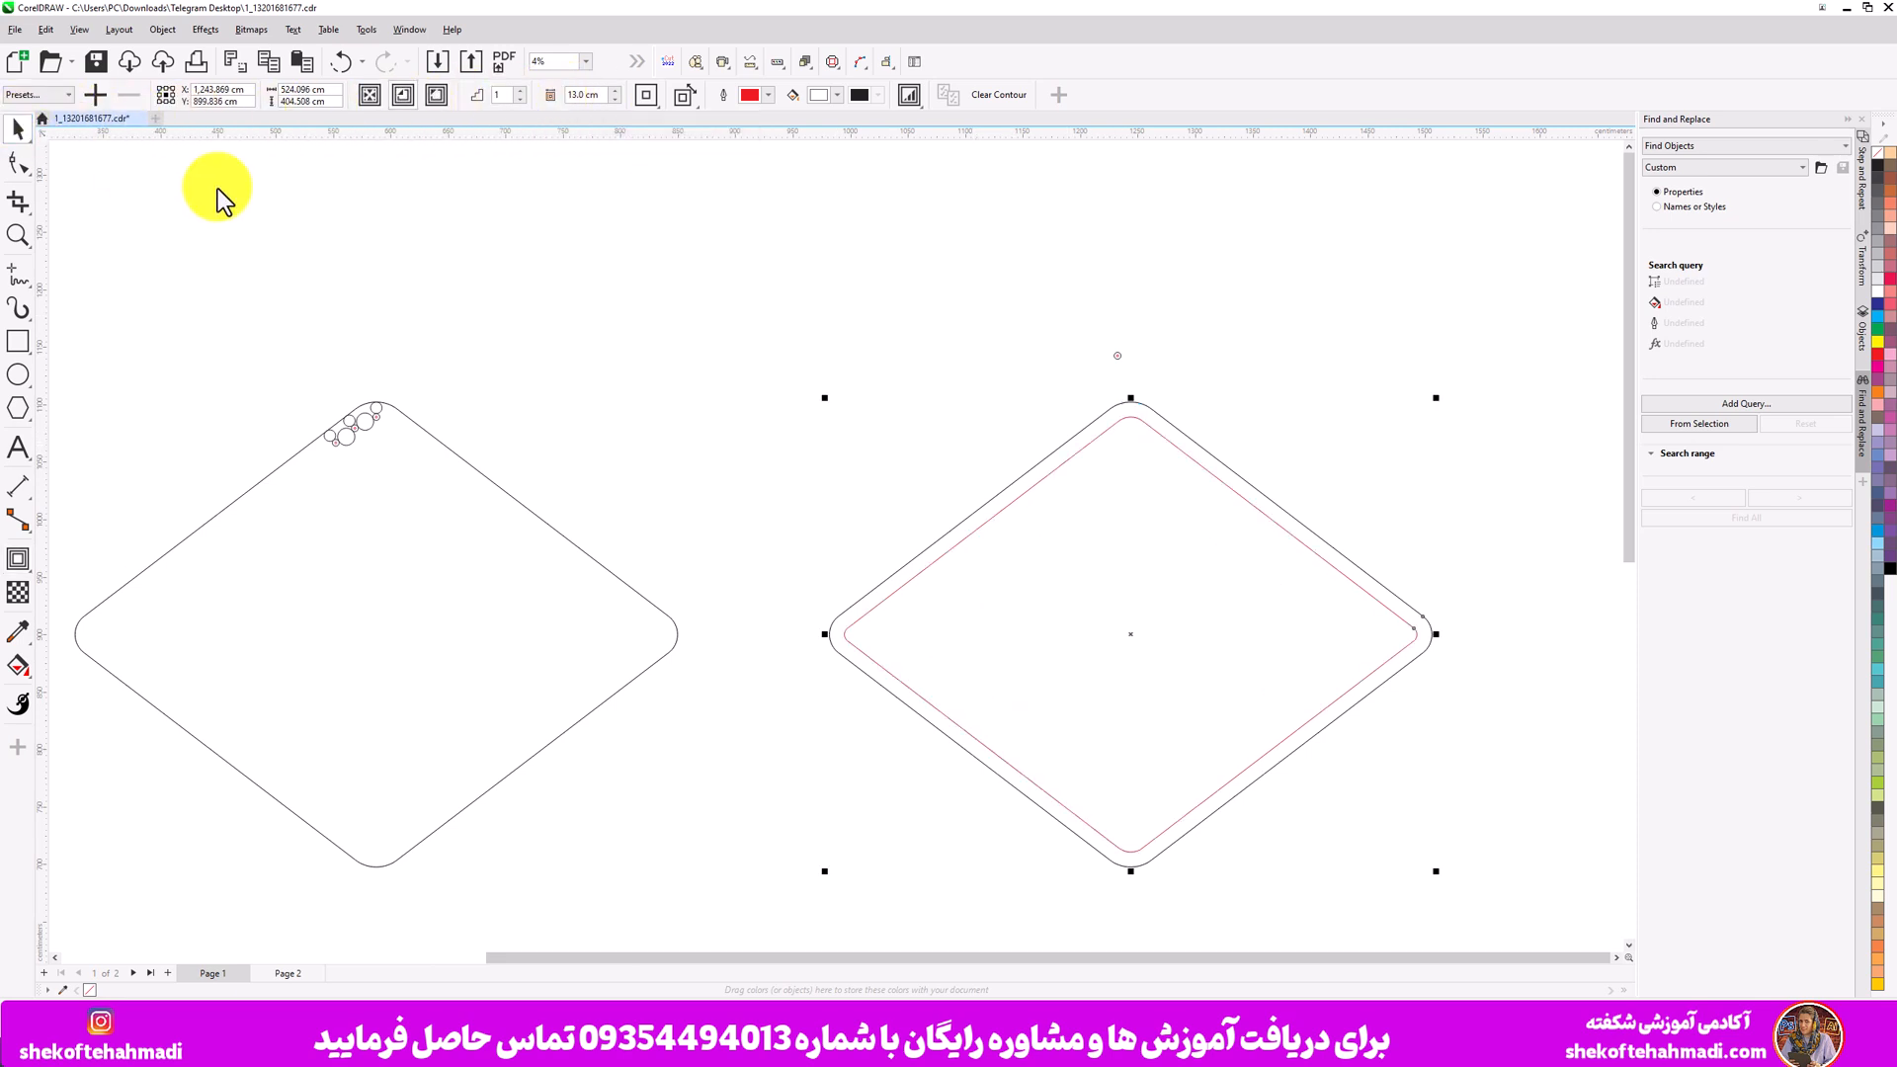
# - Make a second copy of the 6 cm circle beside the first above the diamond's top corner and select both circles
pyautogui.click(620, 280)
pyautogui.moveTo(1103, 324); pyautogui.dragTo(1137, 382)
pyautogui.scroll(3, 1136, 381)
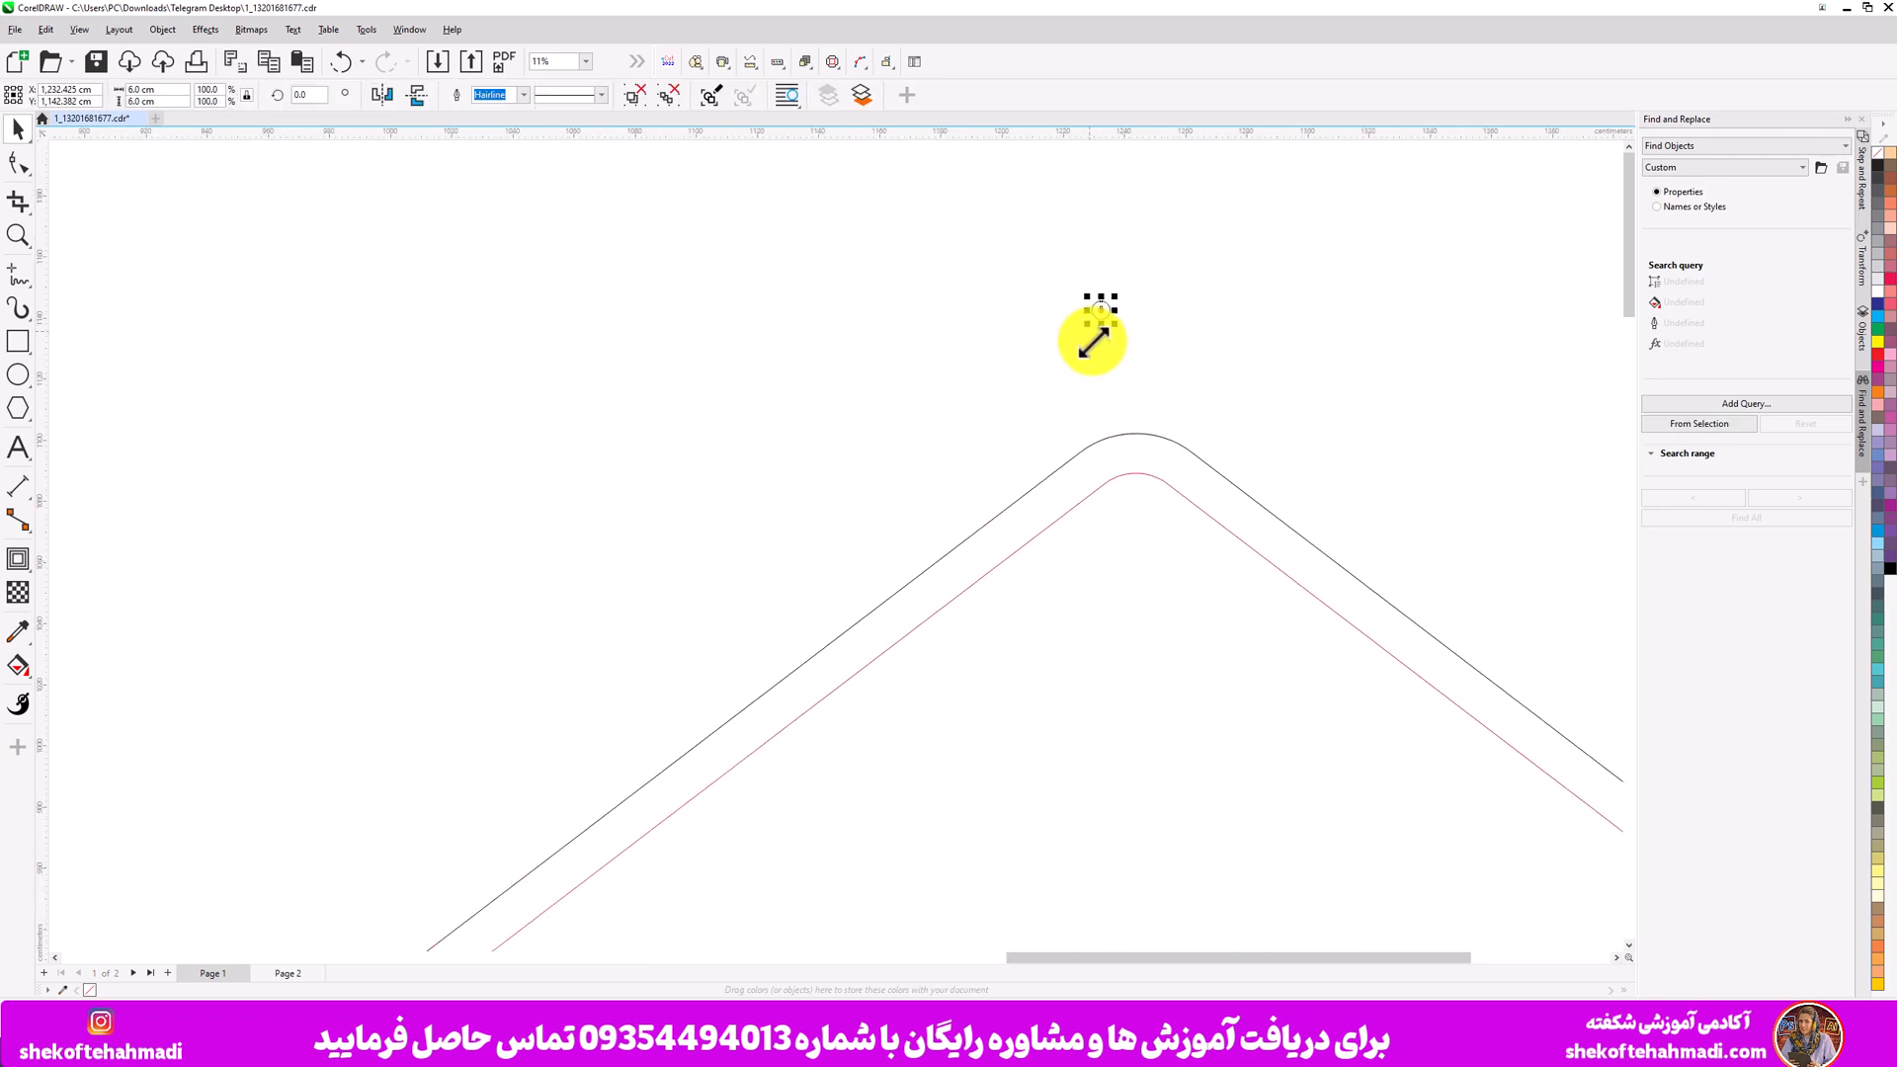
pyautogui.moveTo(1097, 311); pyautogui.dragTo(1158, 343)
pyautogui.click(1066, 340)
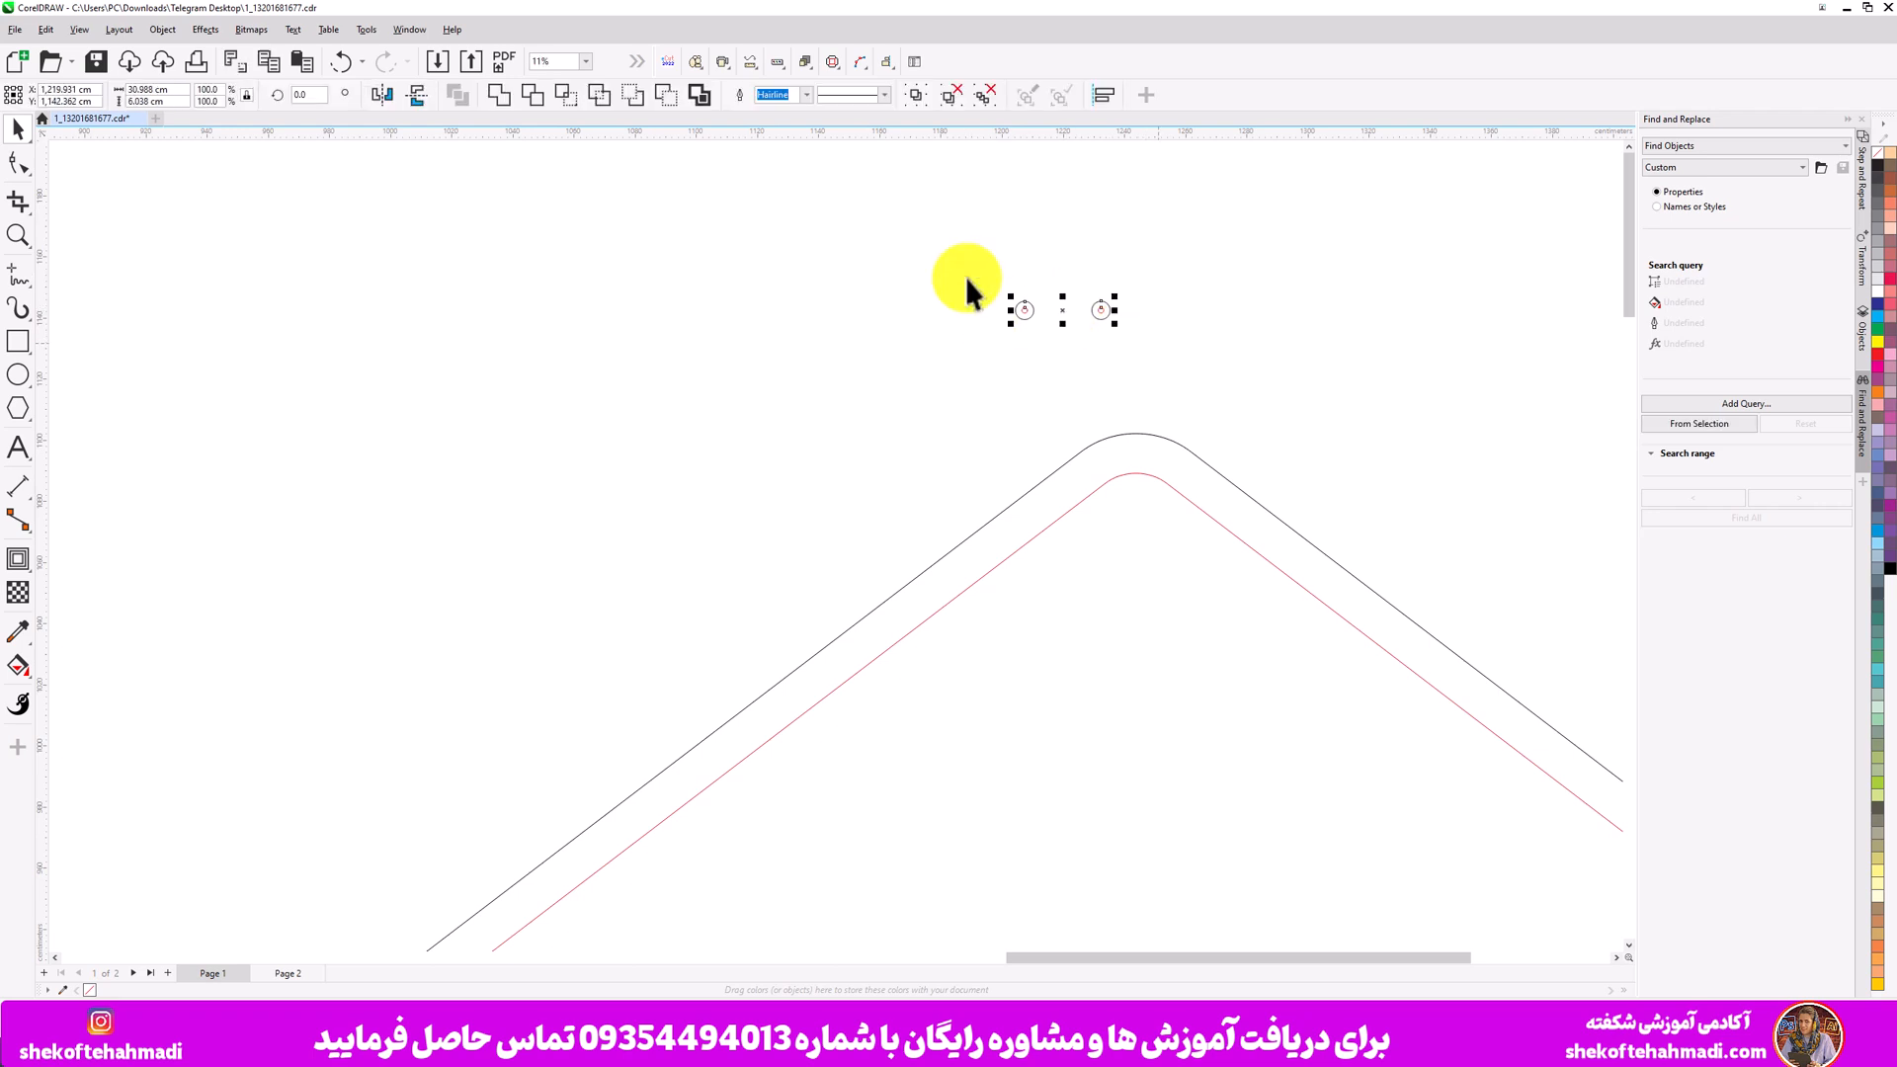
pyautogui.click(1158, 344)
pyautogui.moveTo(963, 334); pyautogui.dragTo(921, 347)
# - Blend the two circles above the diamond's top corner with the Blend tool
pyautogui.click(17, 563)
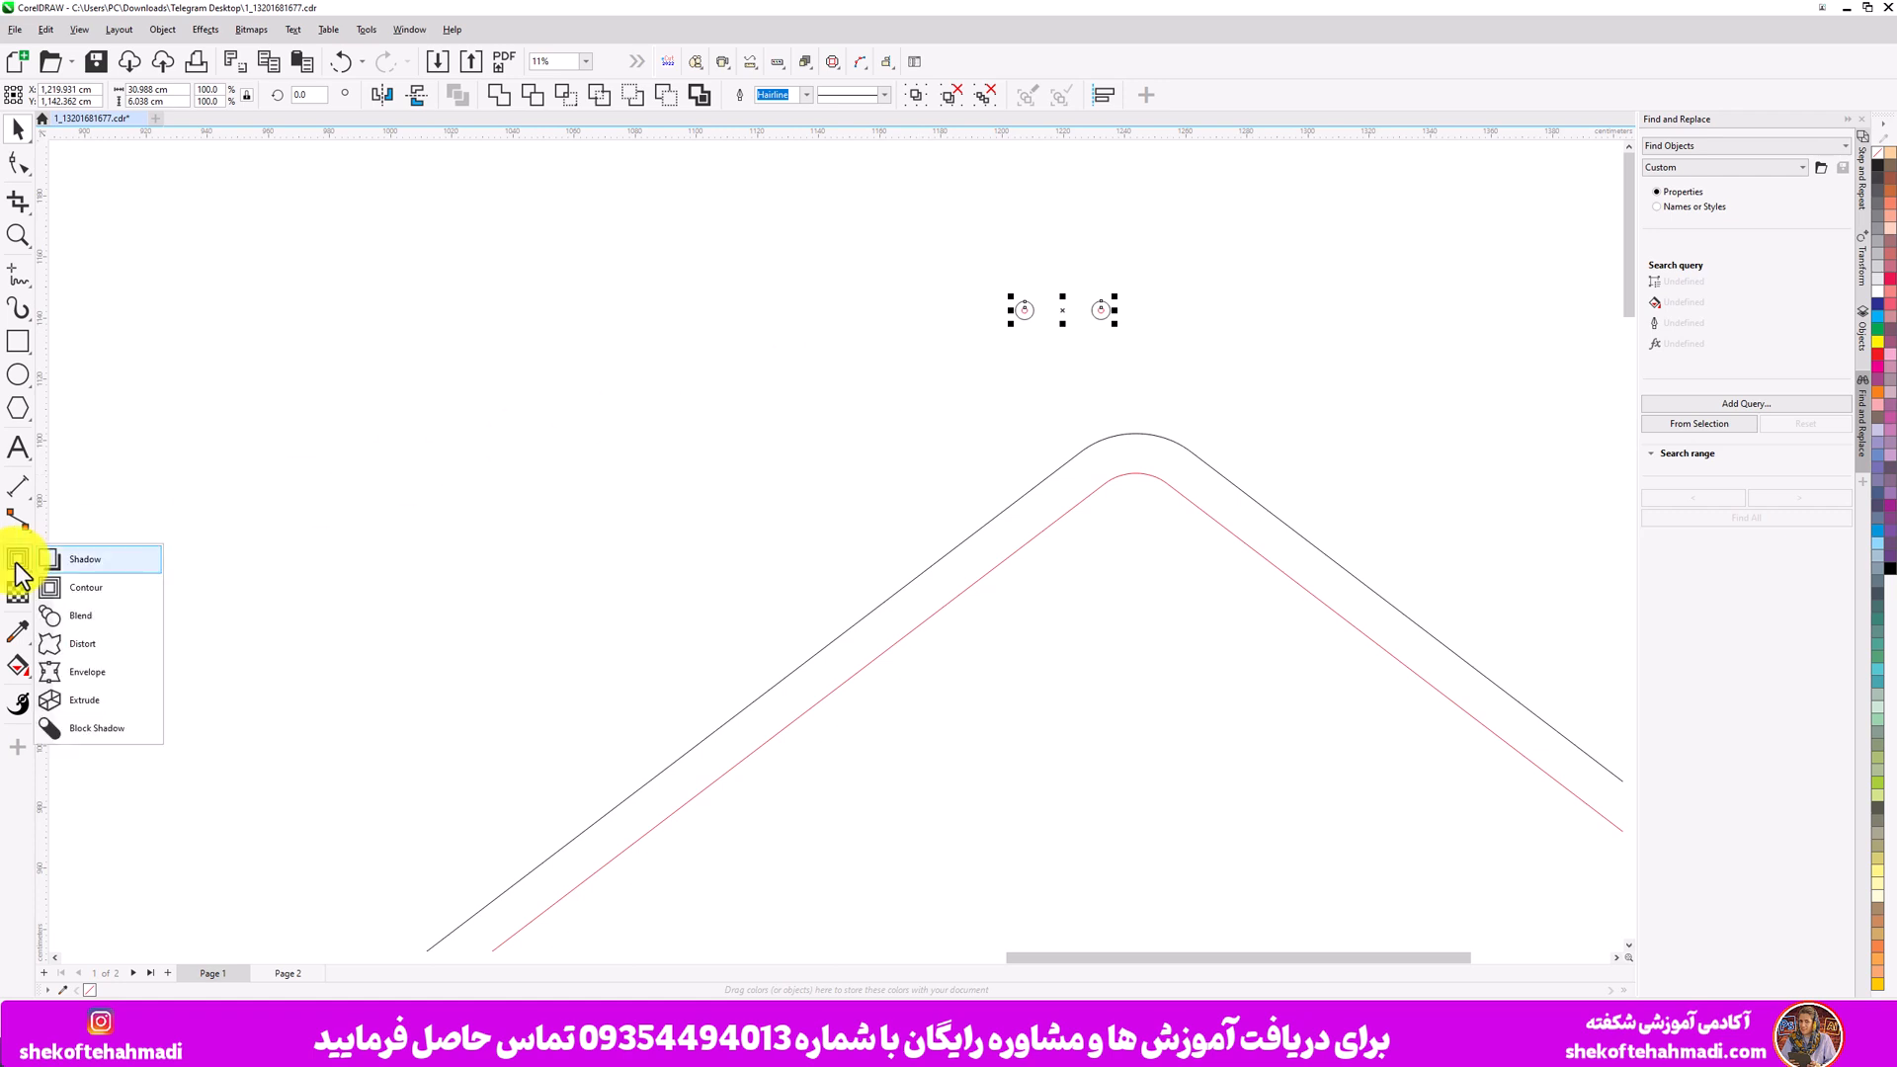
pyautogui.click(110, 619)
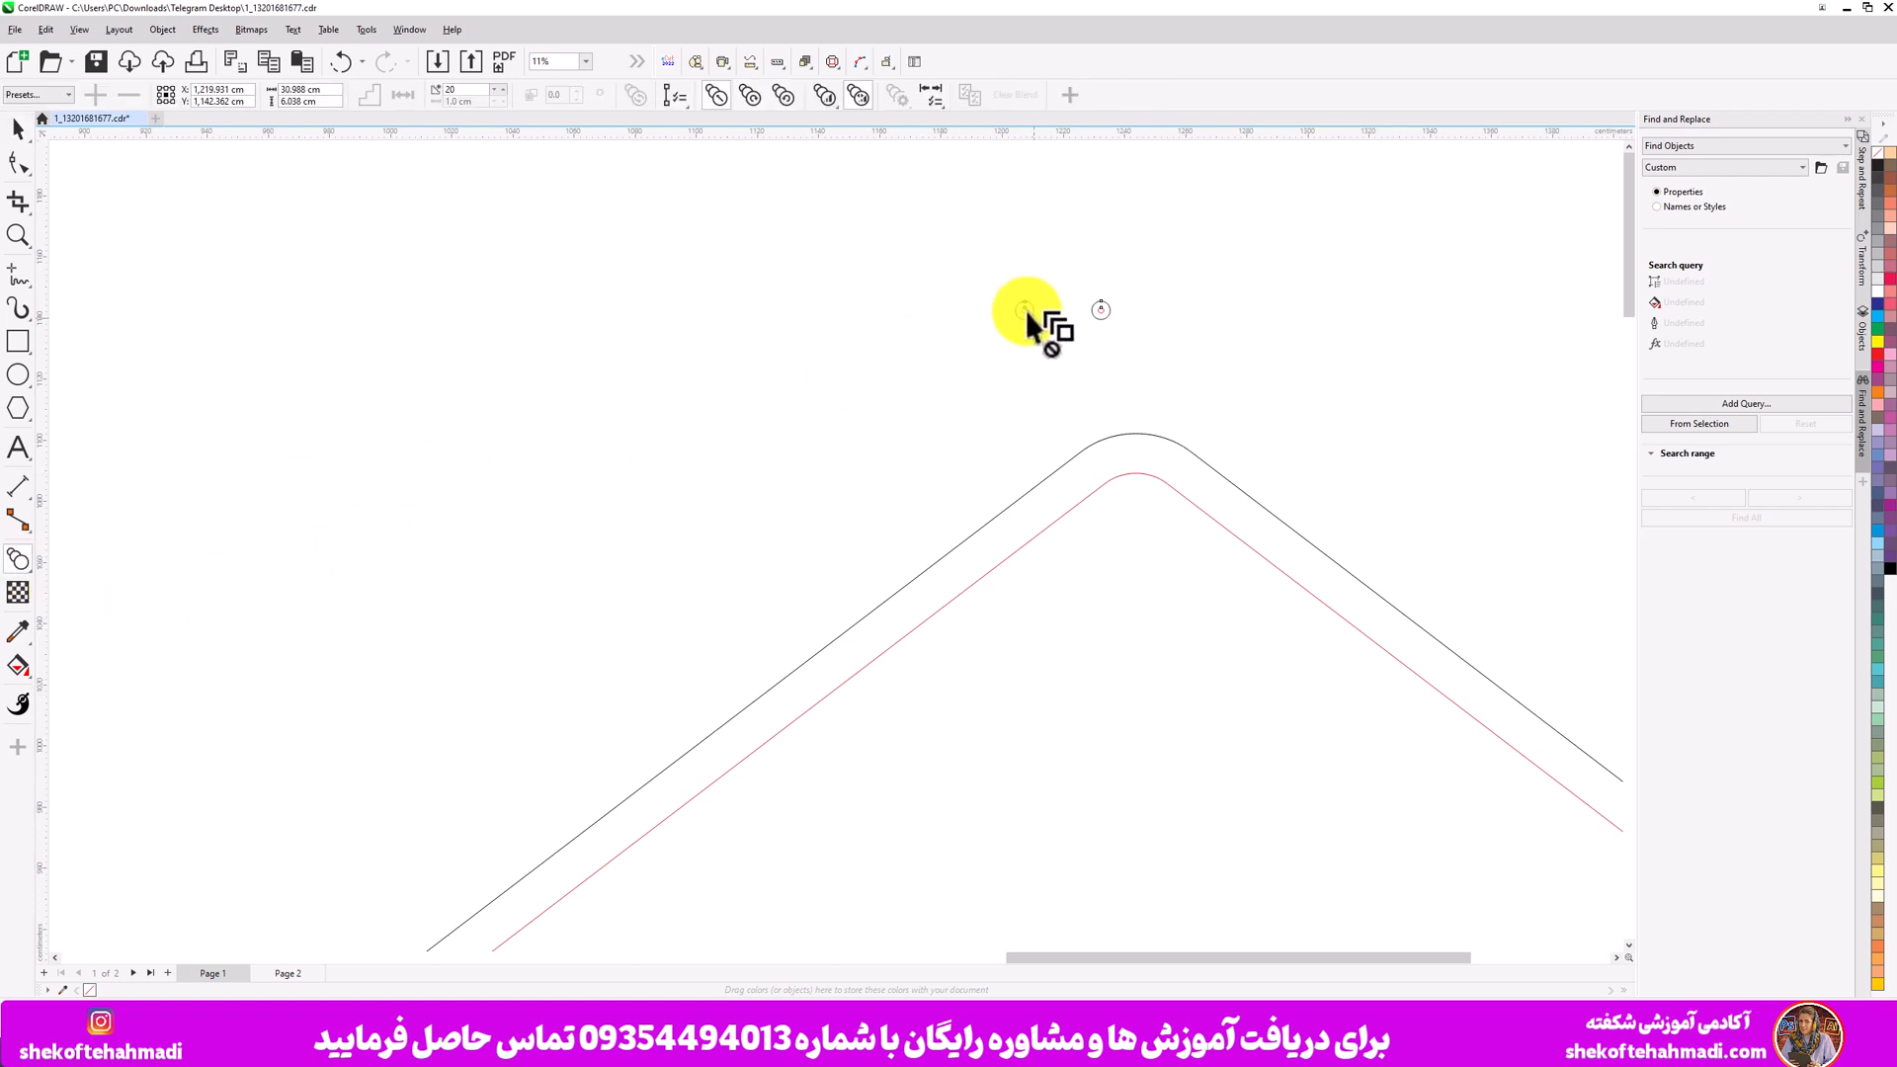
pyautogui.moveTo(1026, 311); pyautogui.dragTo(1099, 311)
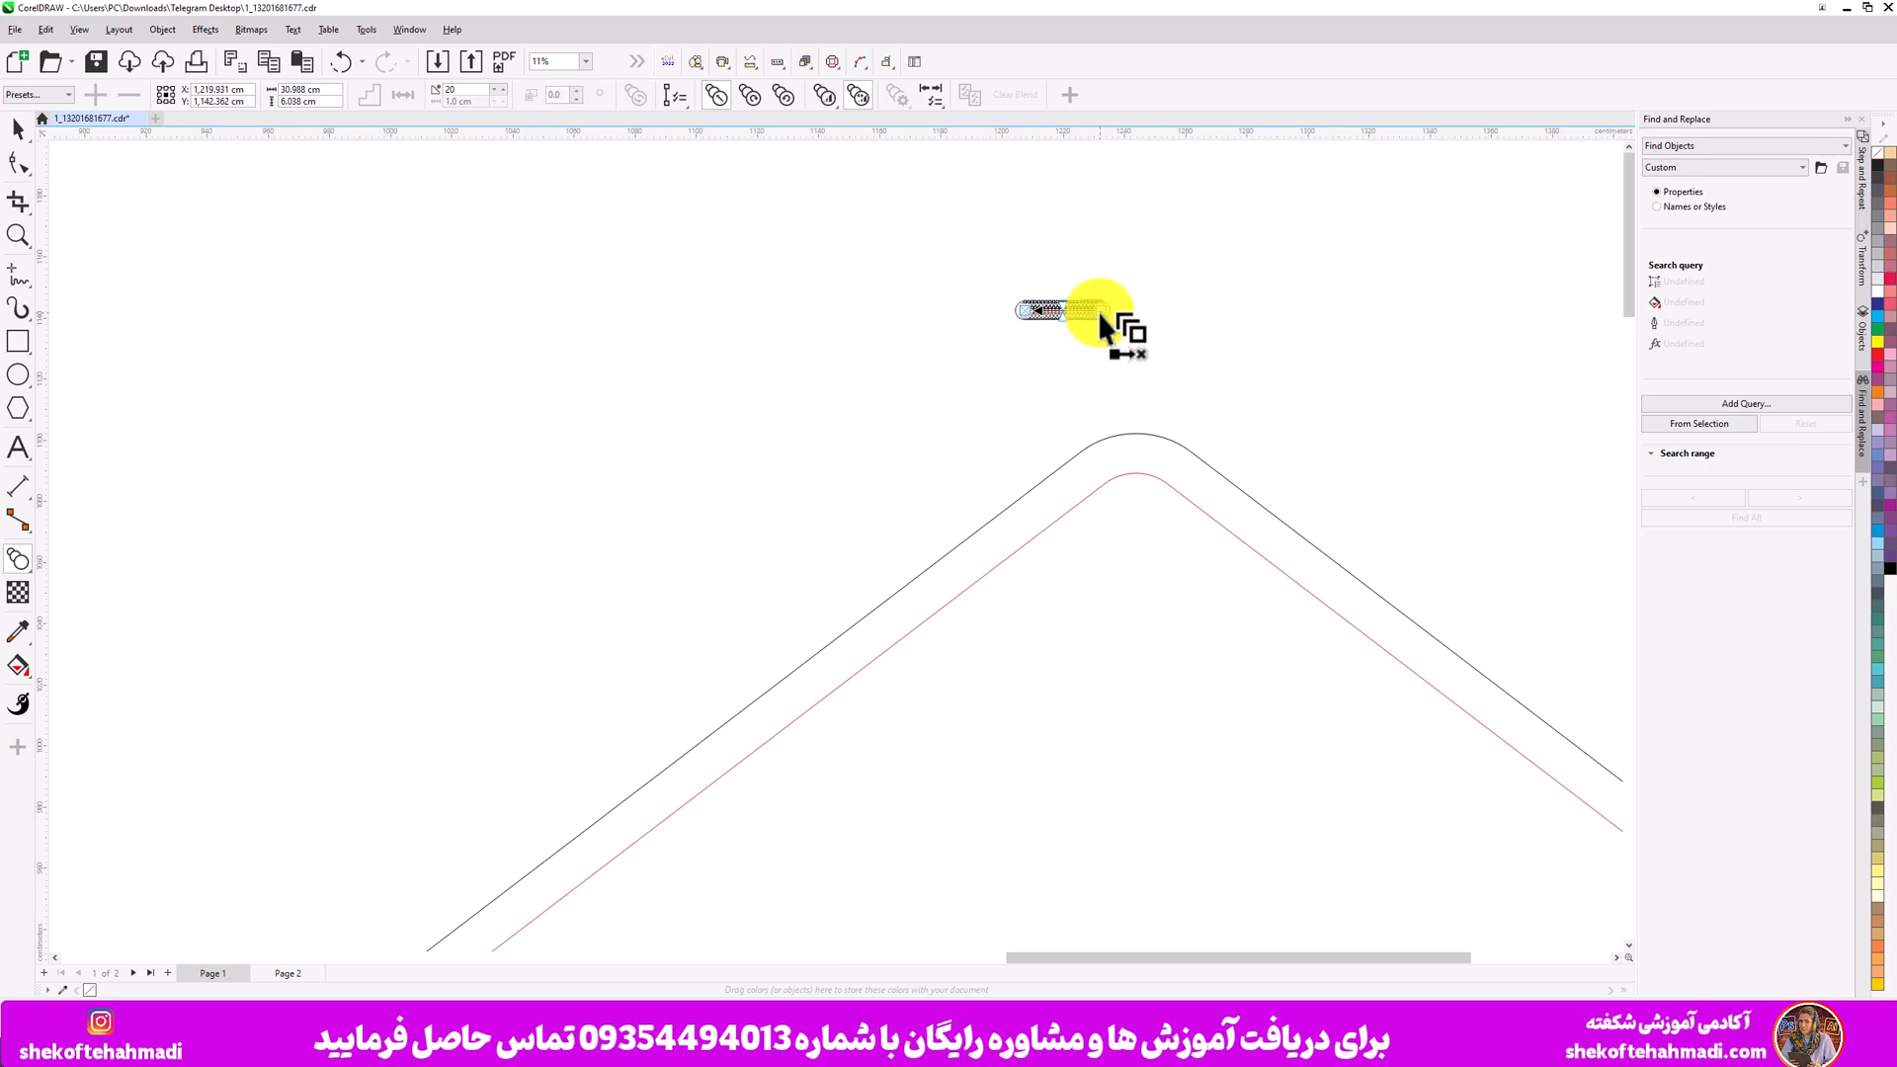
# - Move the blended circles to the left, above the duplicated diamond
pyautogui.click(17, 128)
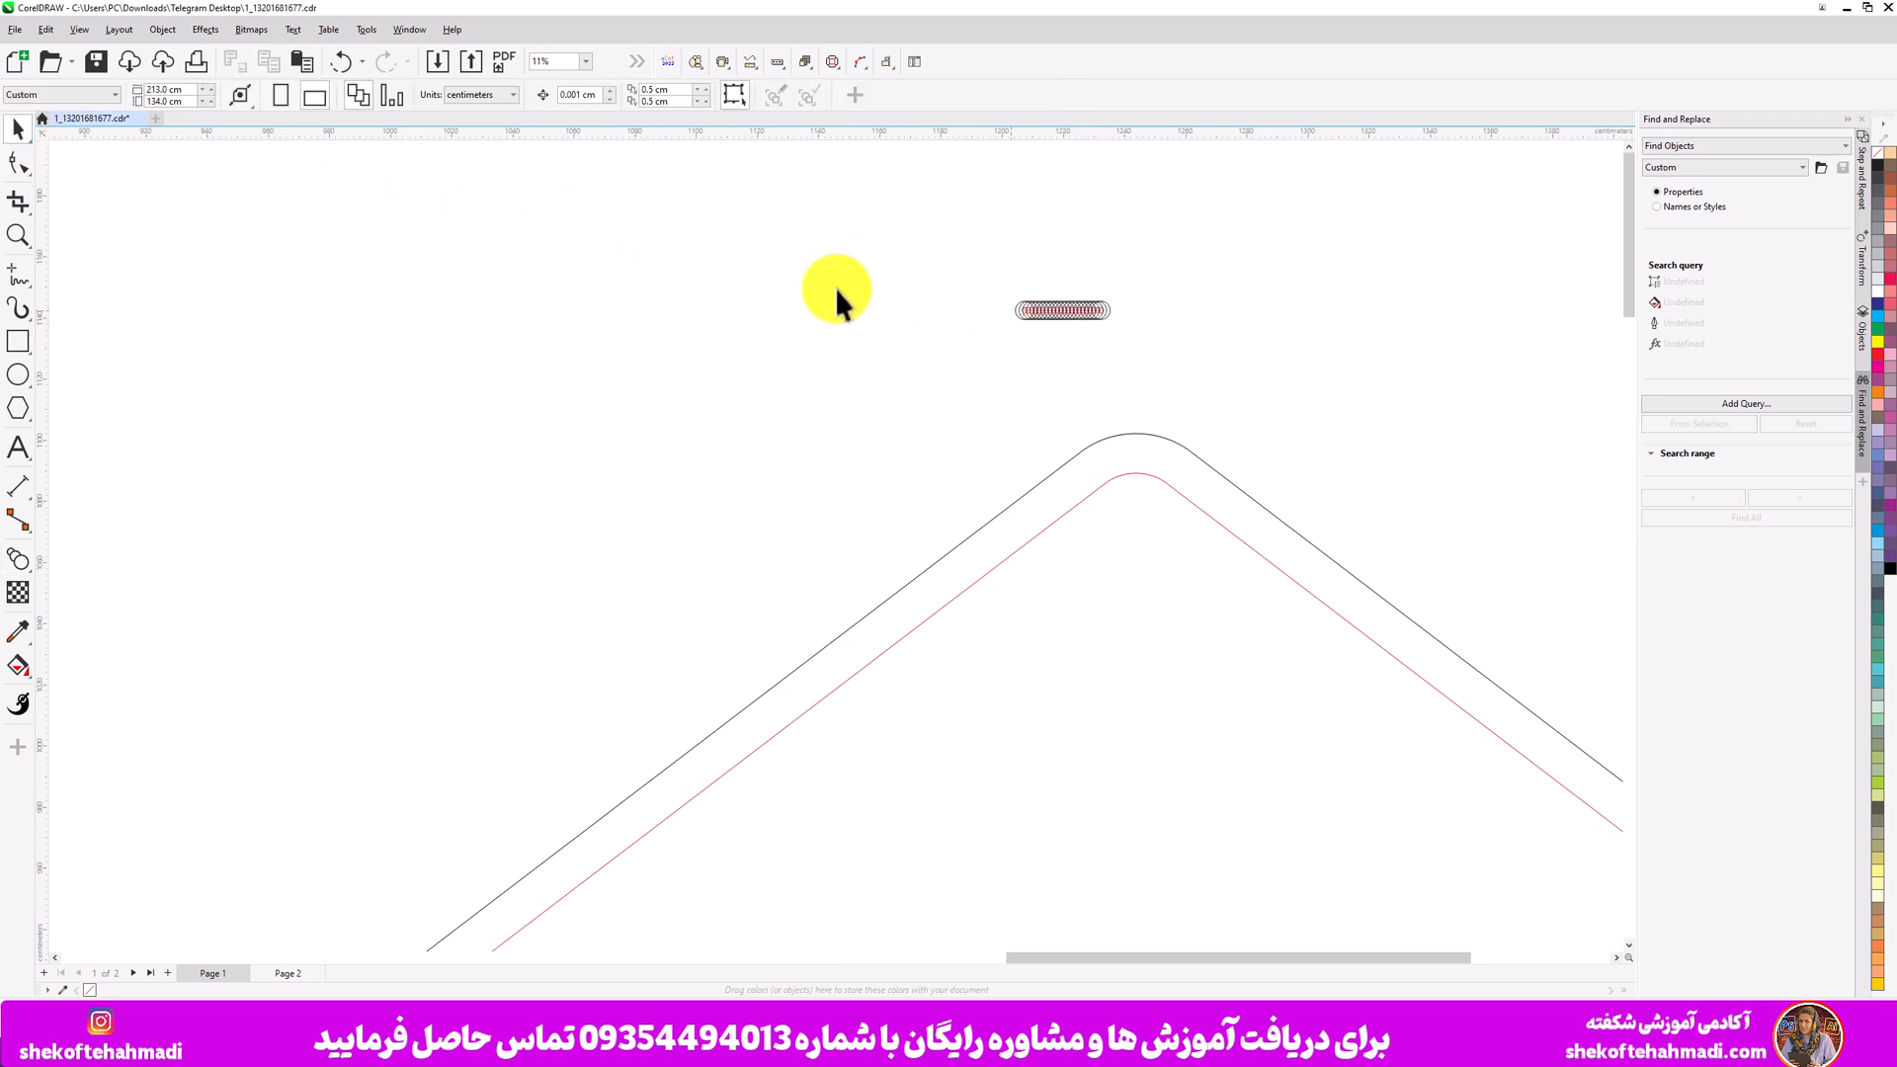
pyautogui.moveTo(917, 301); pyautogui.dragTo(678, 284)
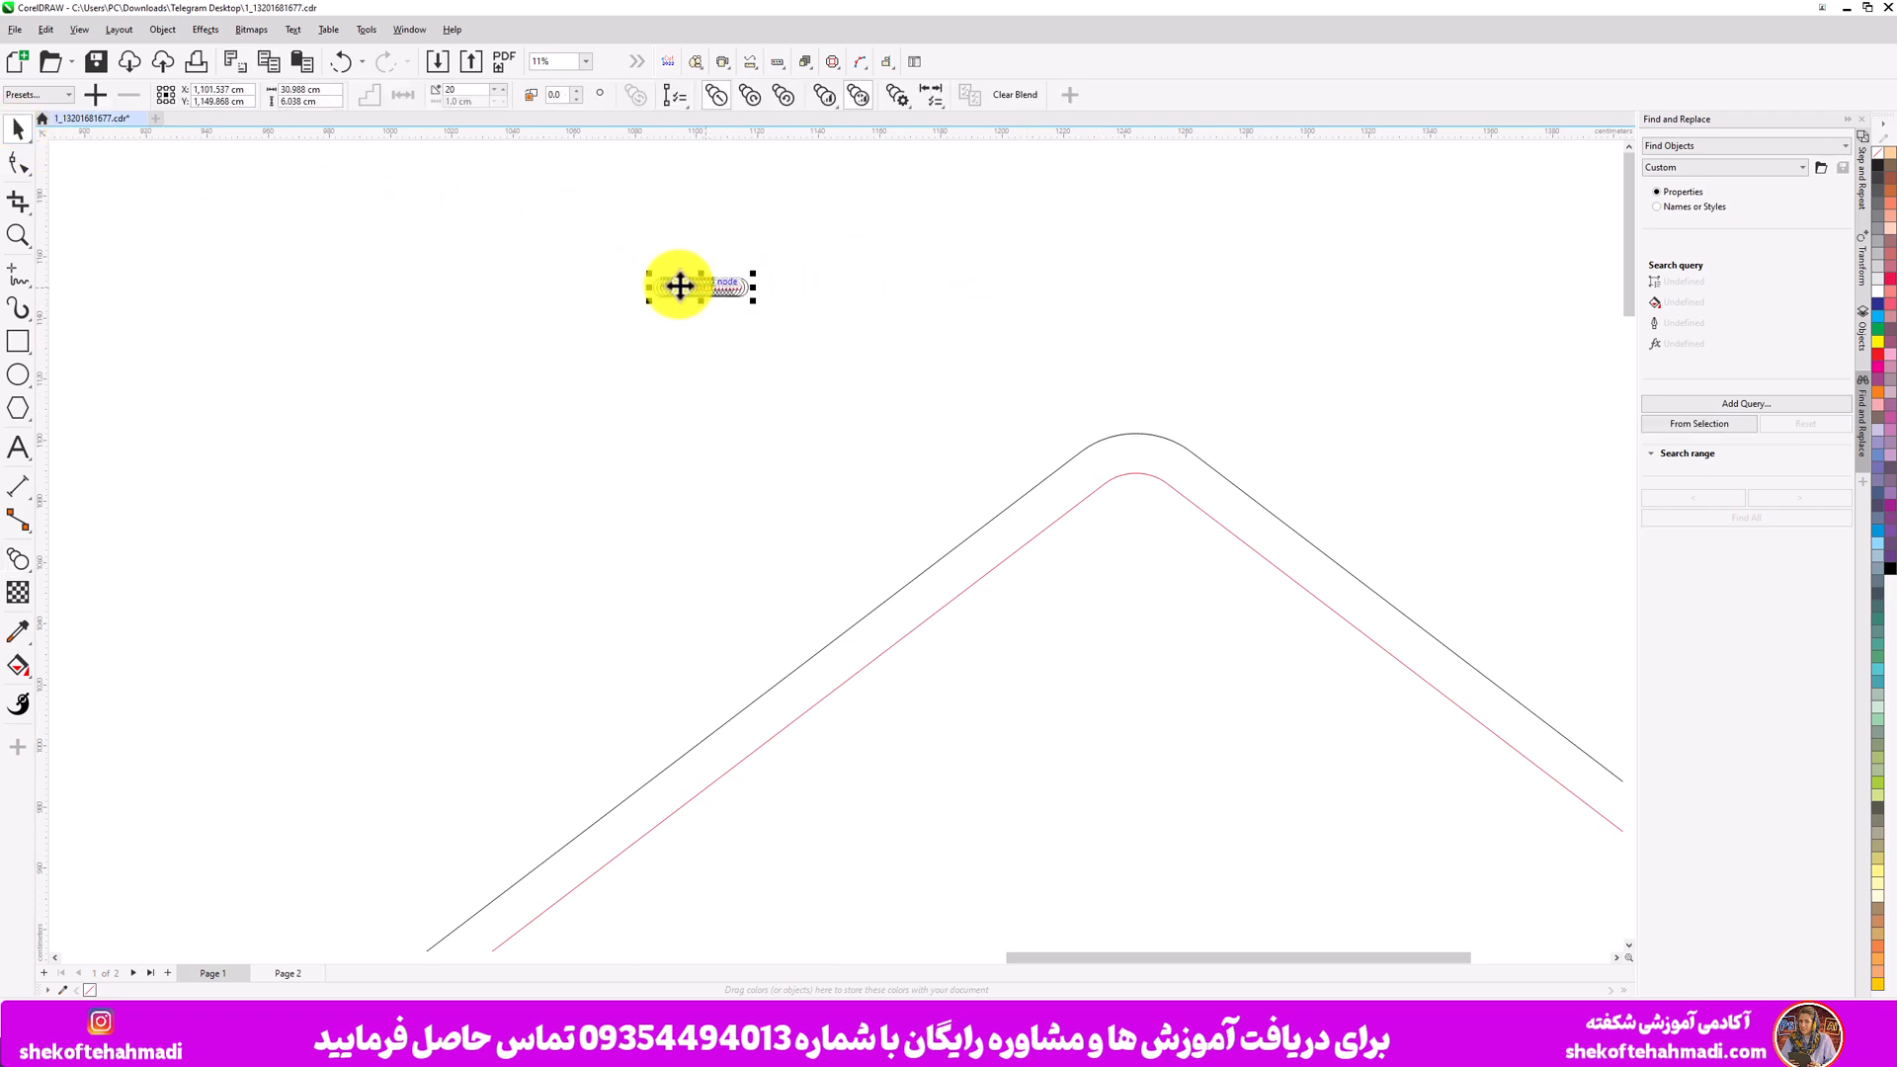
# - Try to attach the blend to the diamond's outer outline as a new path, and undo it
pyautogui.click(684, 105)
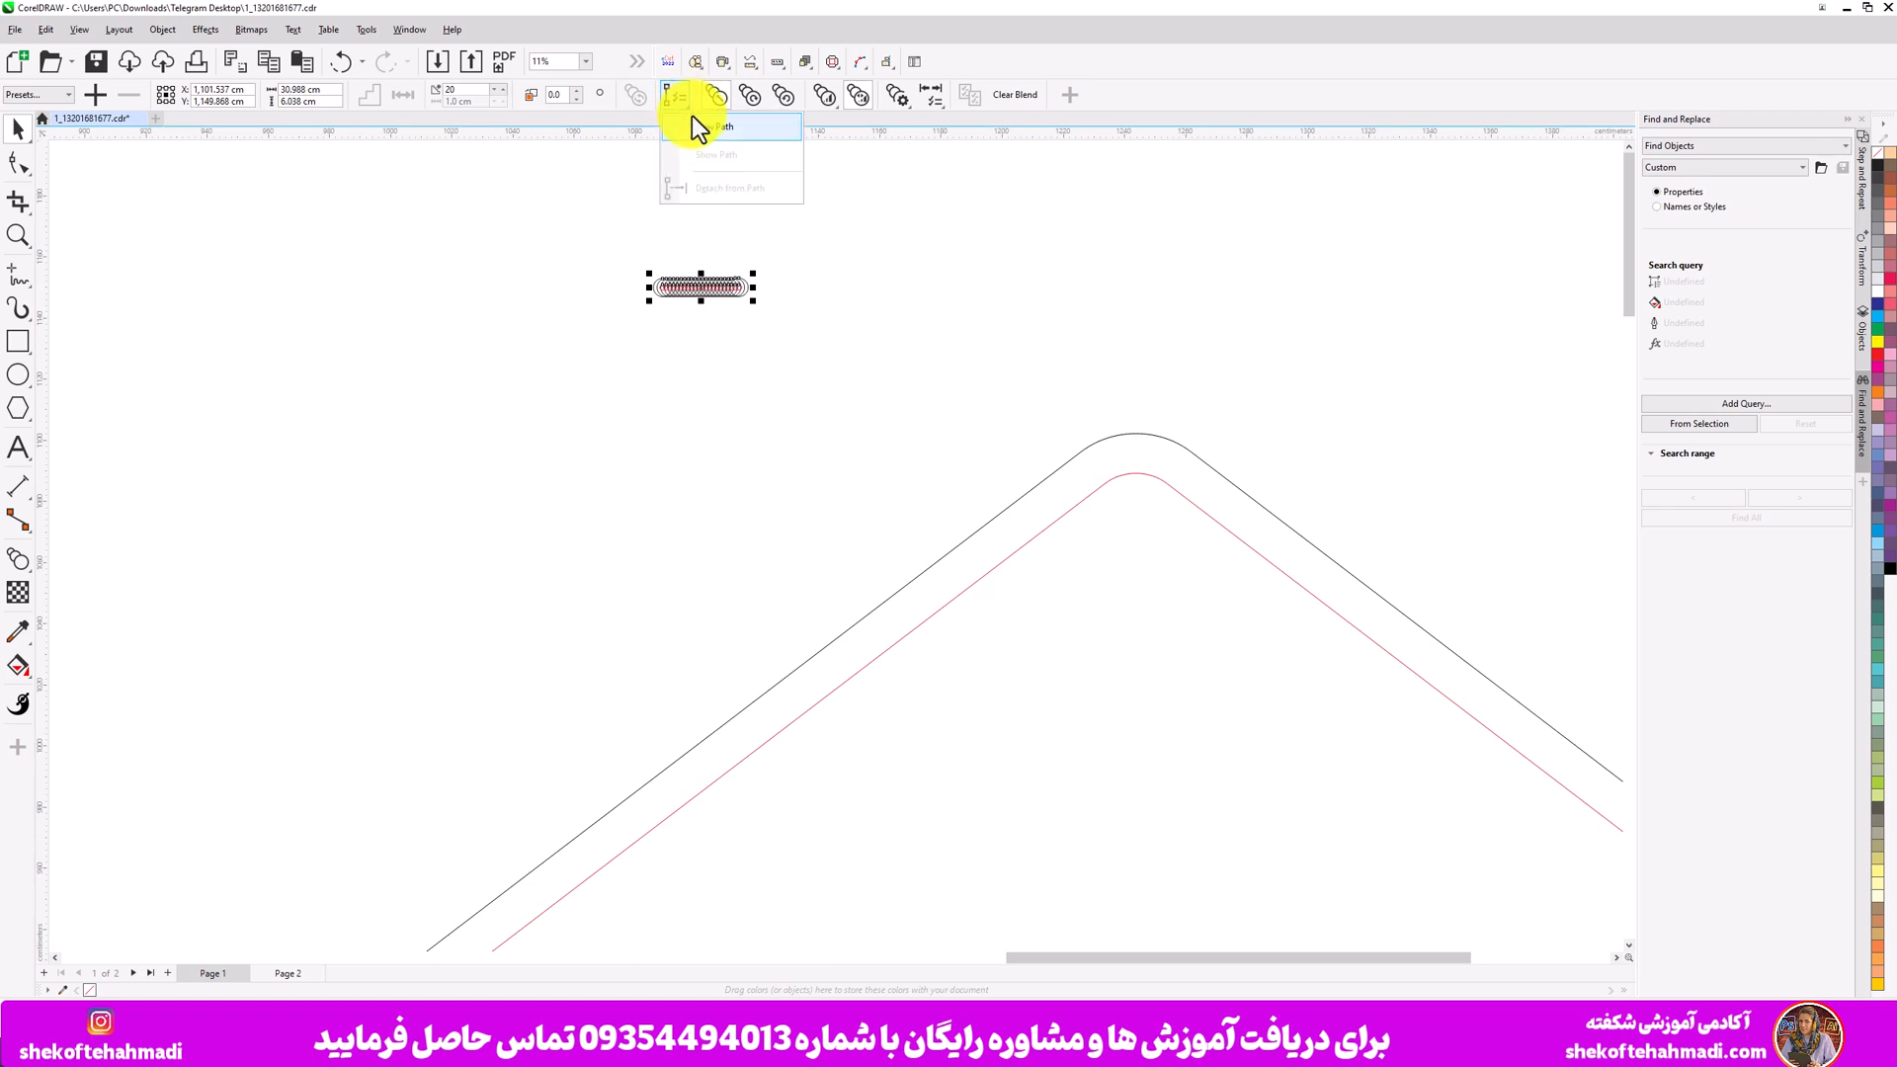
pyautogui.click(700, 127)
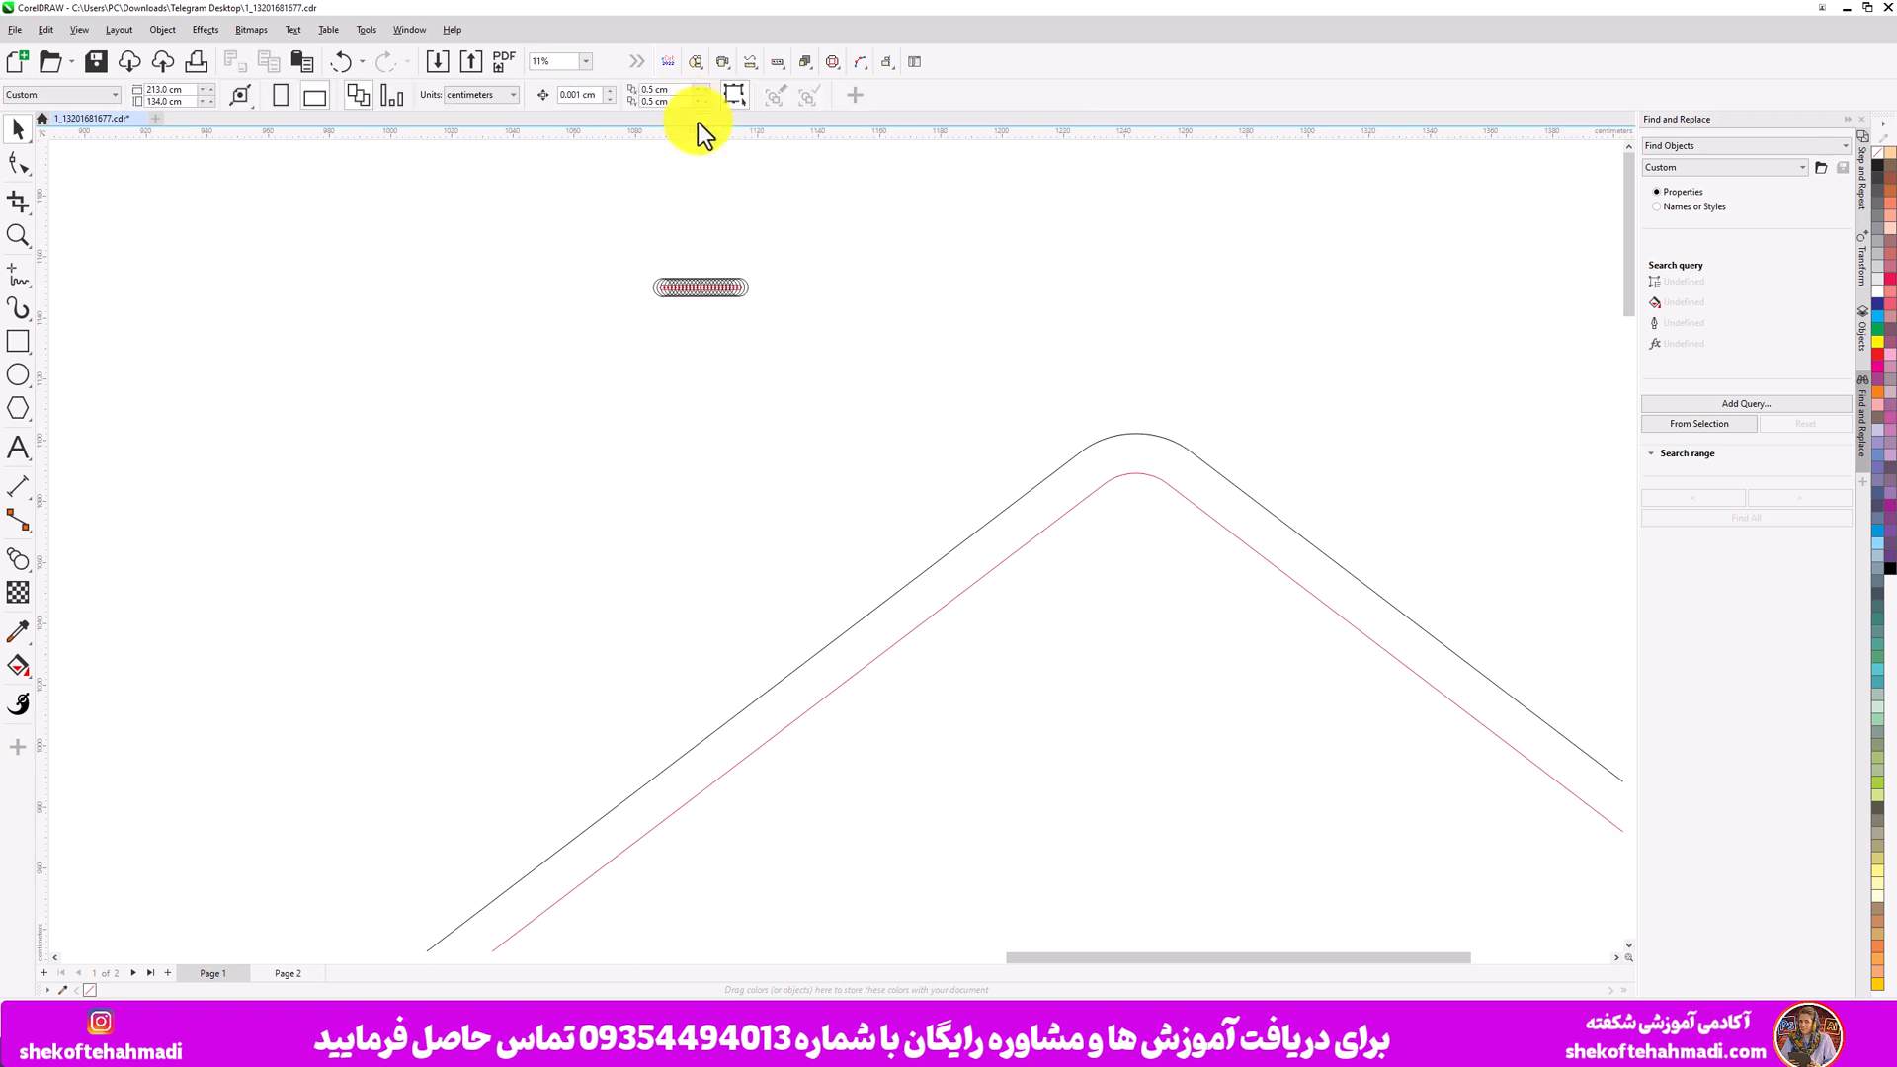
pyautogui.click(1087, 494)
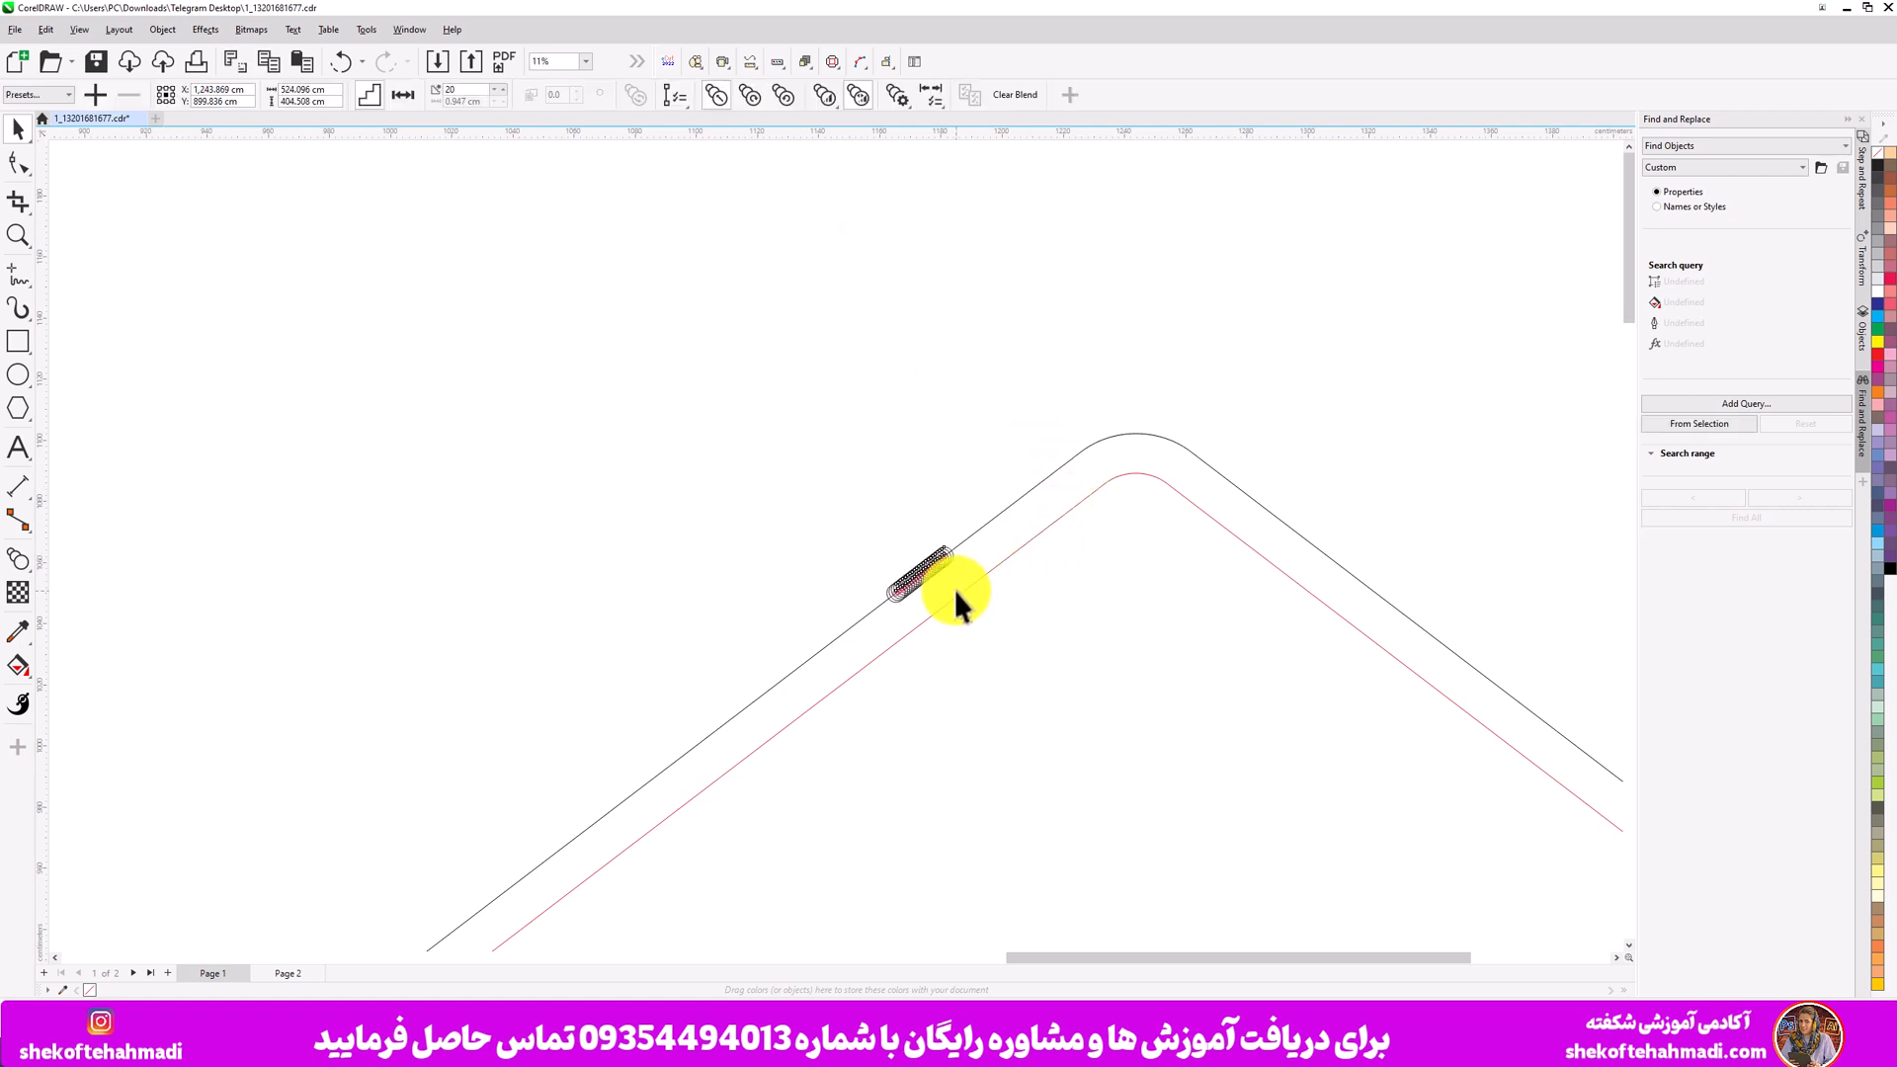
pyautogui.hotkey('ctrl', 'z')
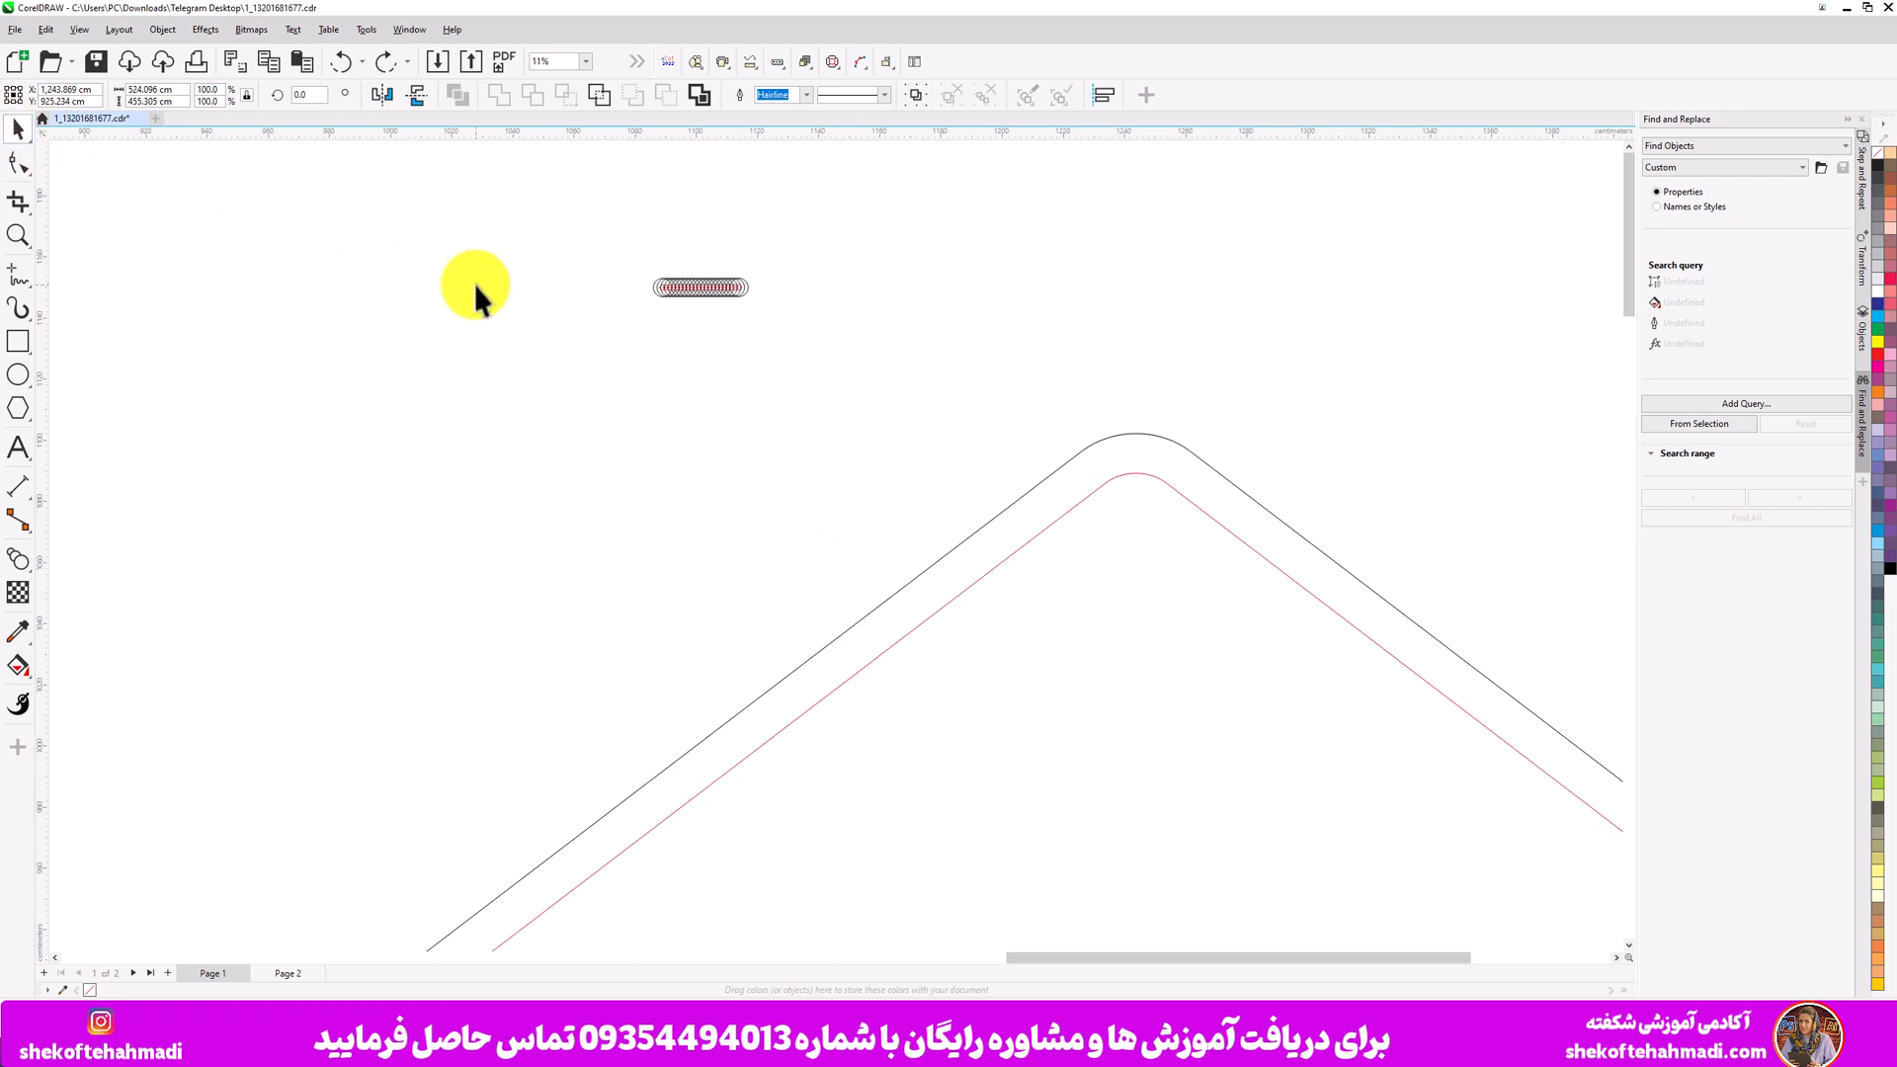
# - Break the inside contour apart from the duplicated diamond so it becomes a separate curve
pyautogui.click(490, 294)
pyautogui.click(957, 595)
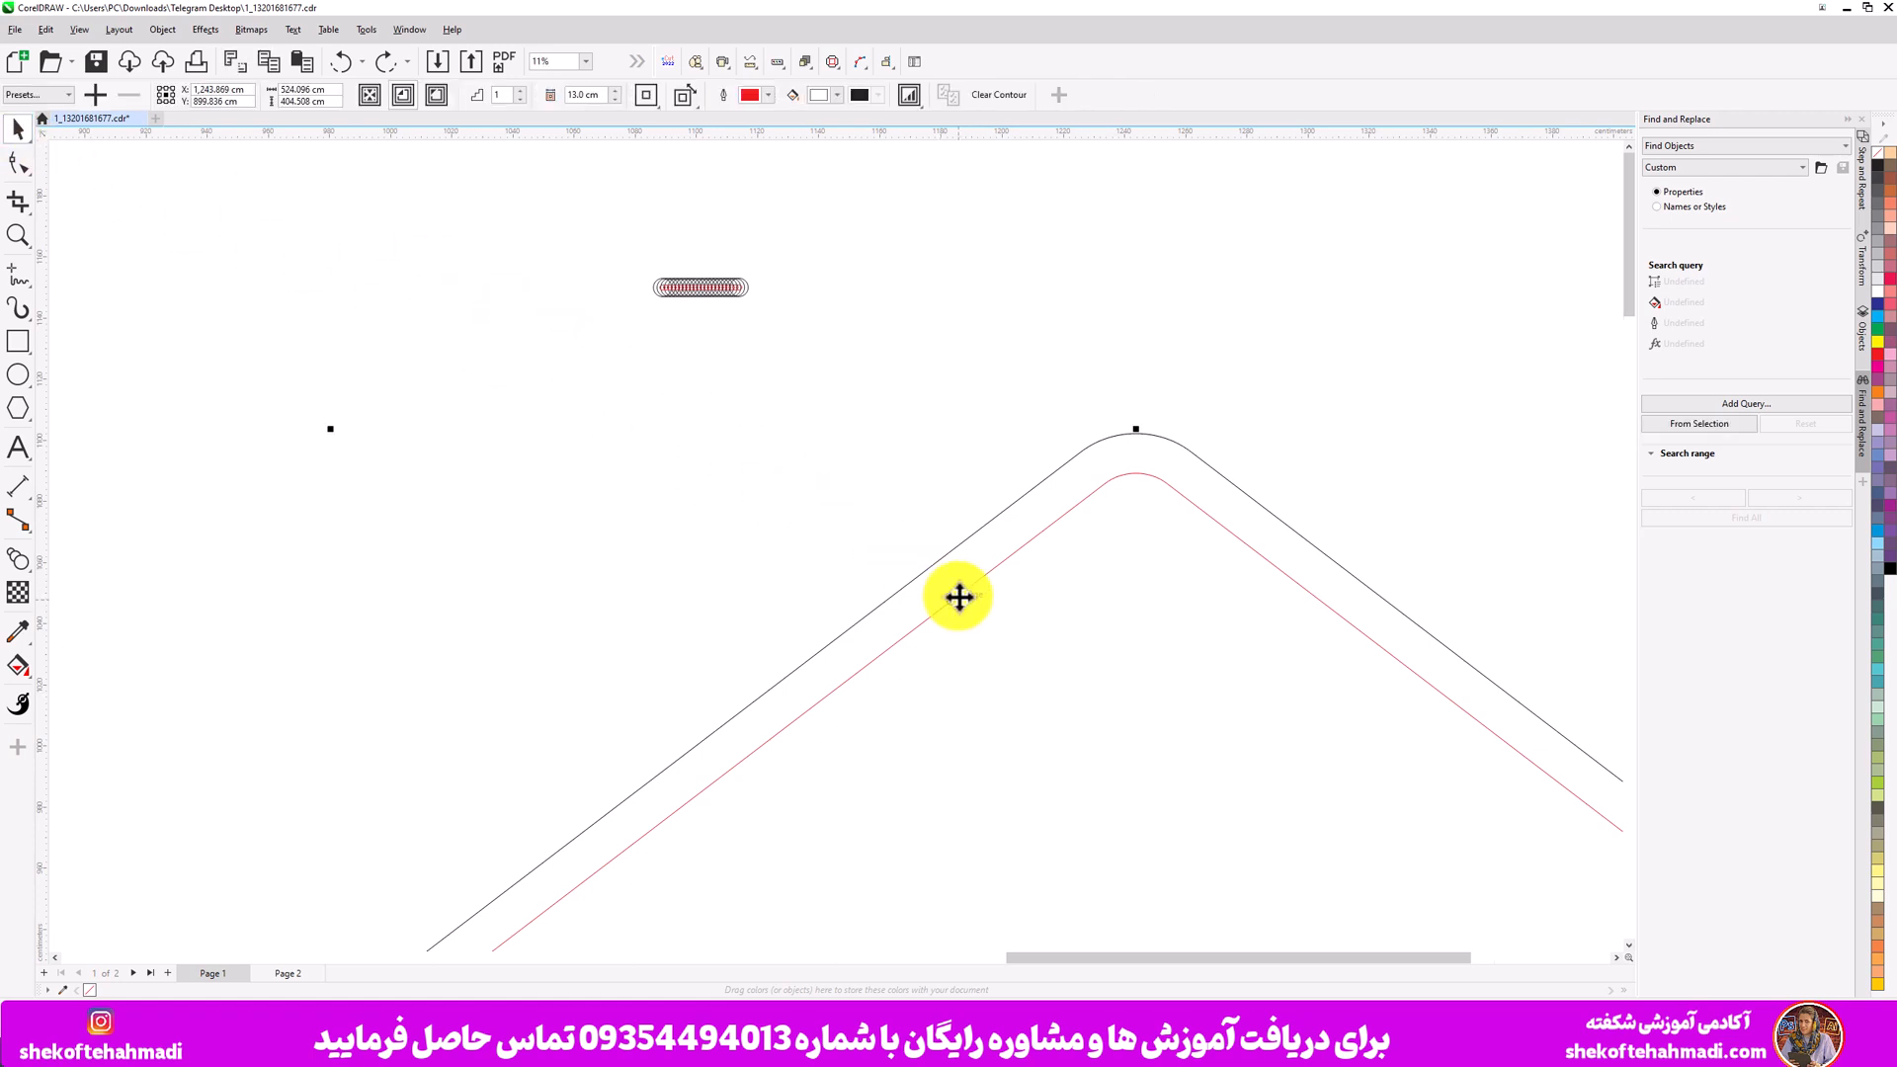
pyautogui.scroll(-2, 957, 595)
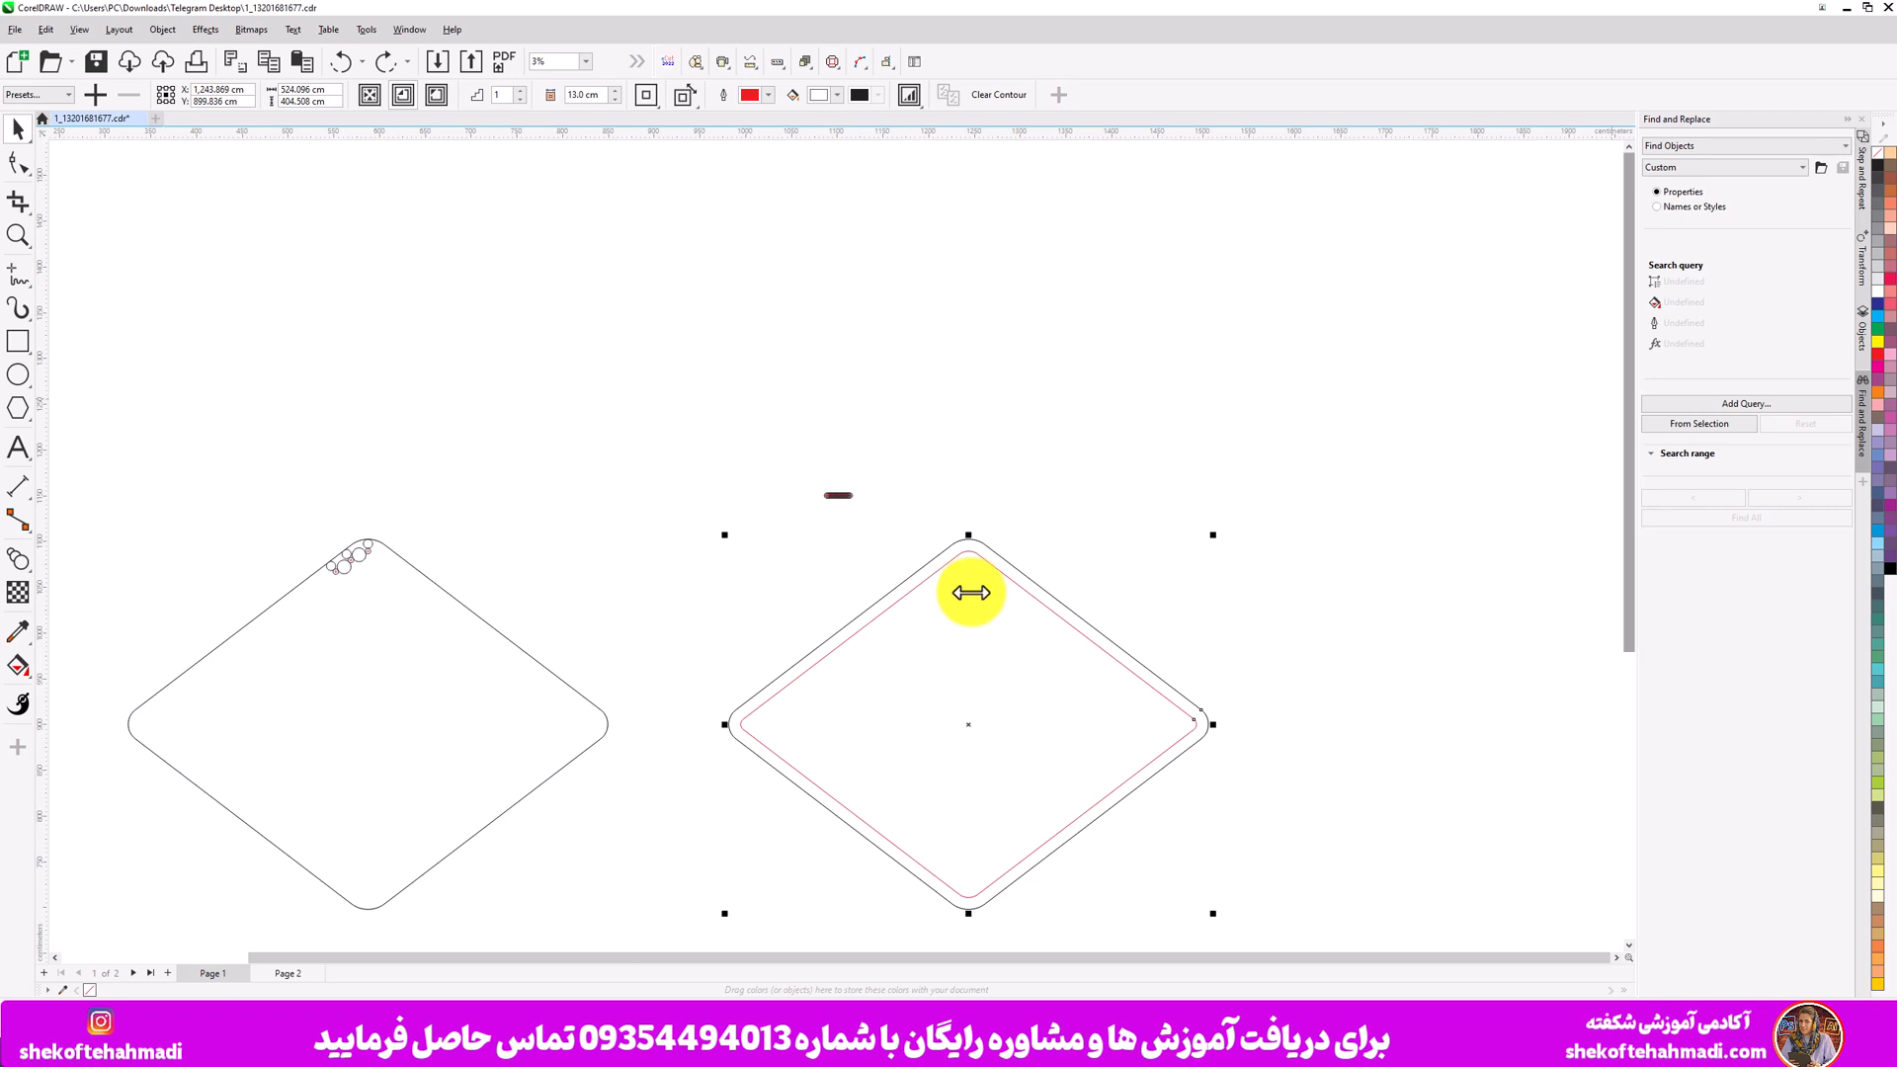
pyautogui.click(1864, 336)
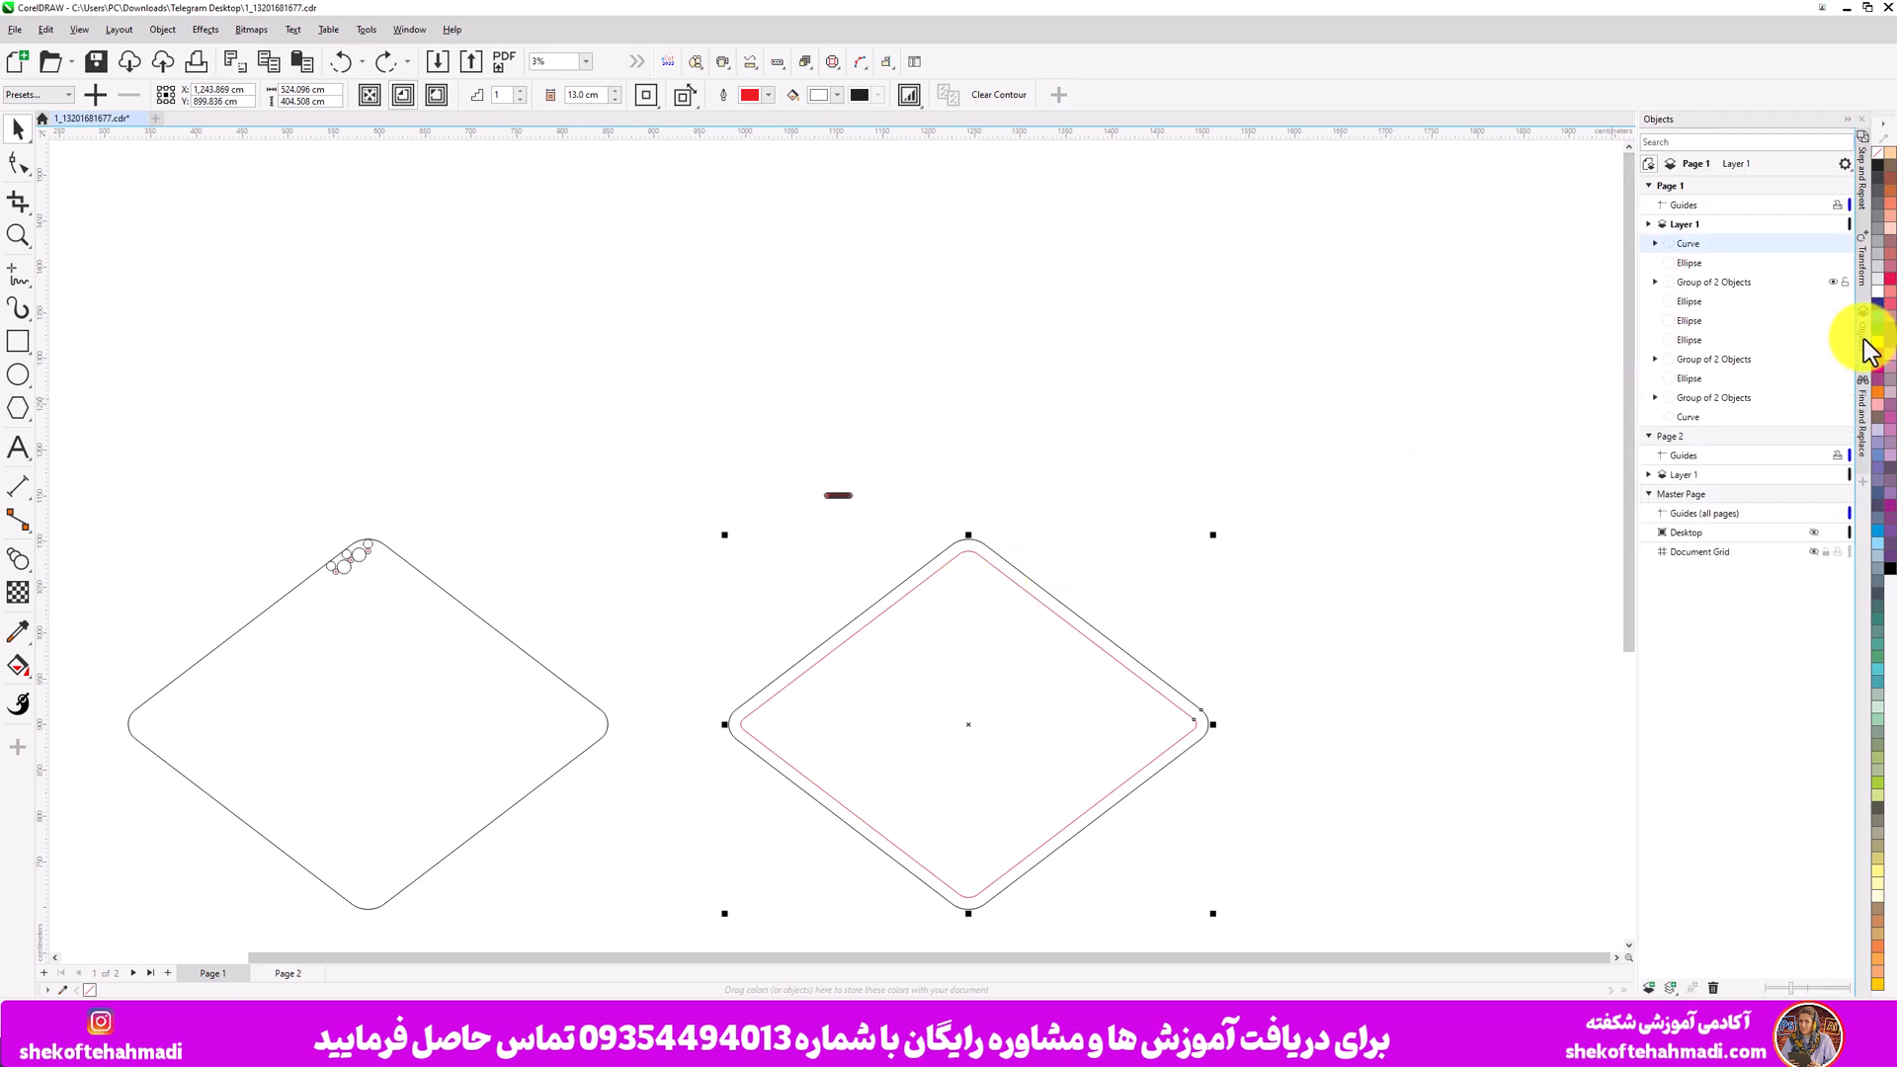
pyautogui.click(1655, 243)
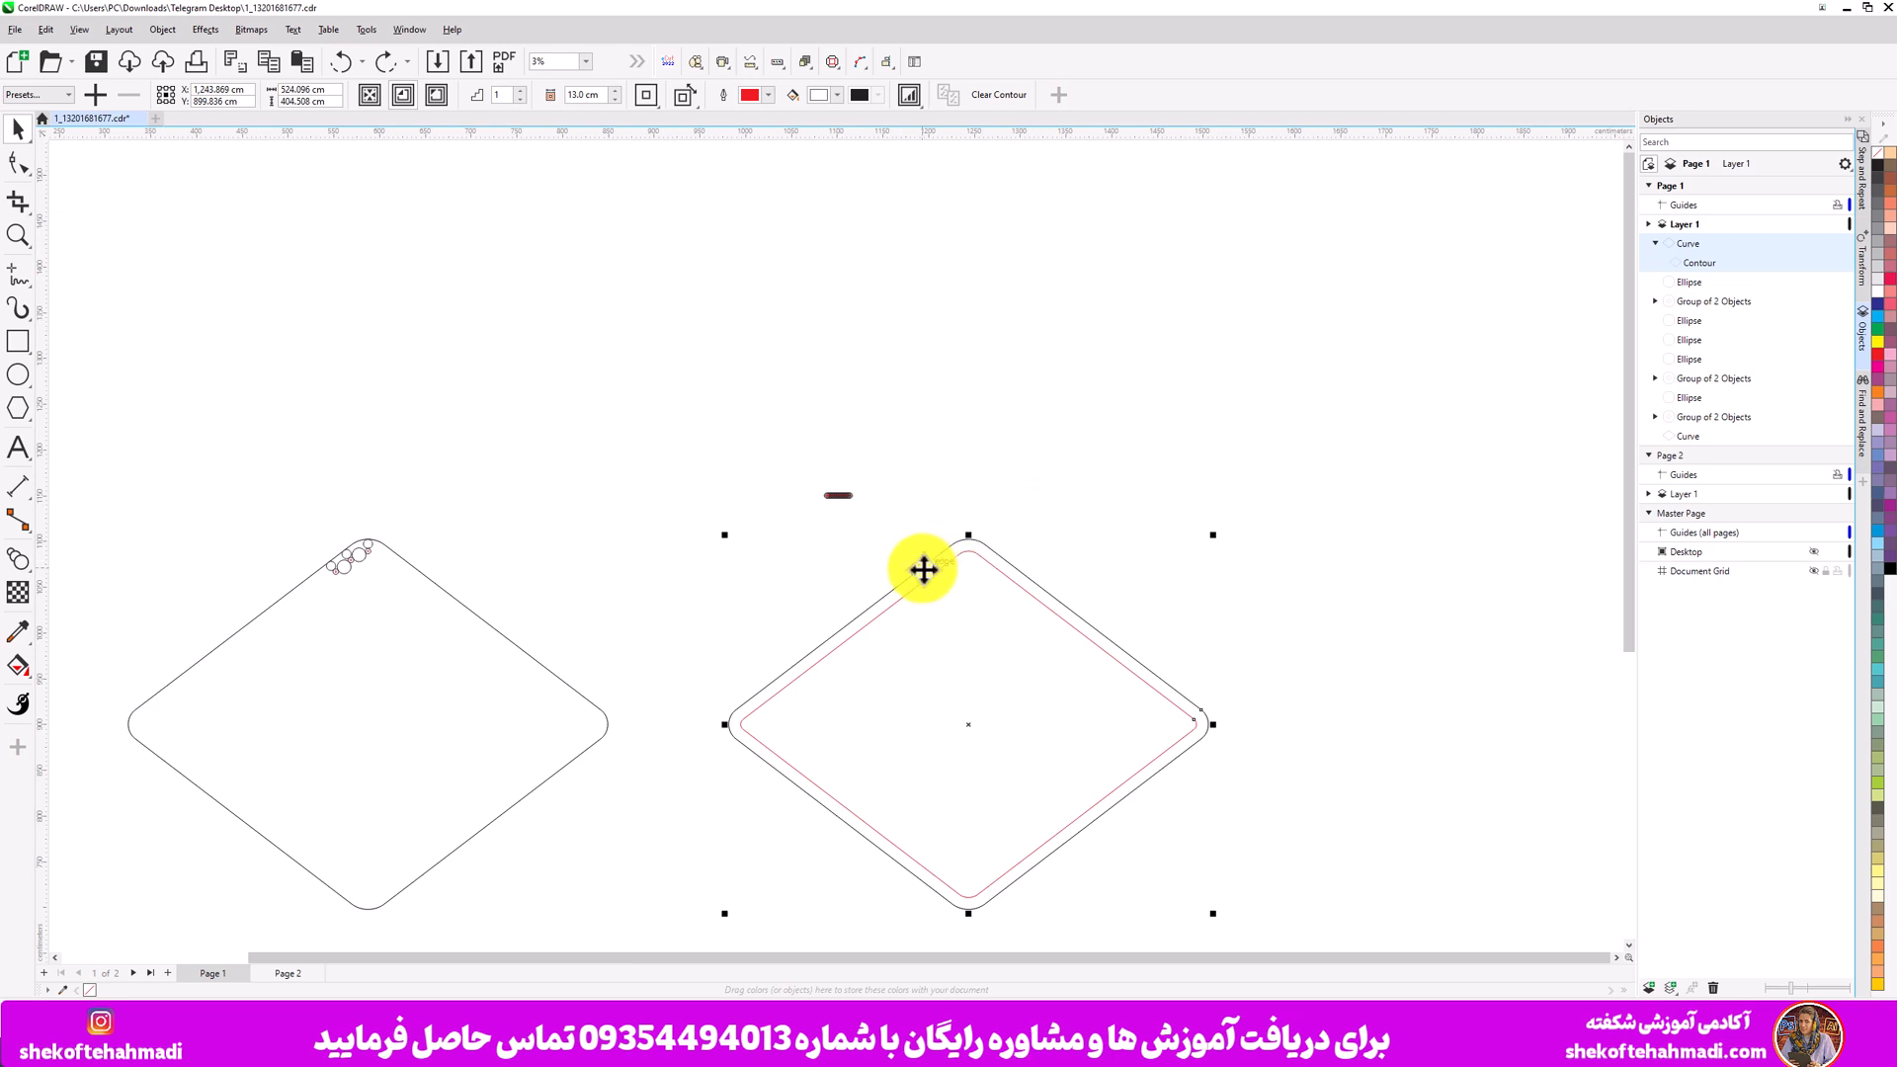
pyautogui.hotkey('ctrl', 'k')
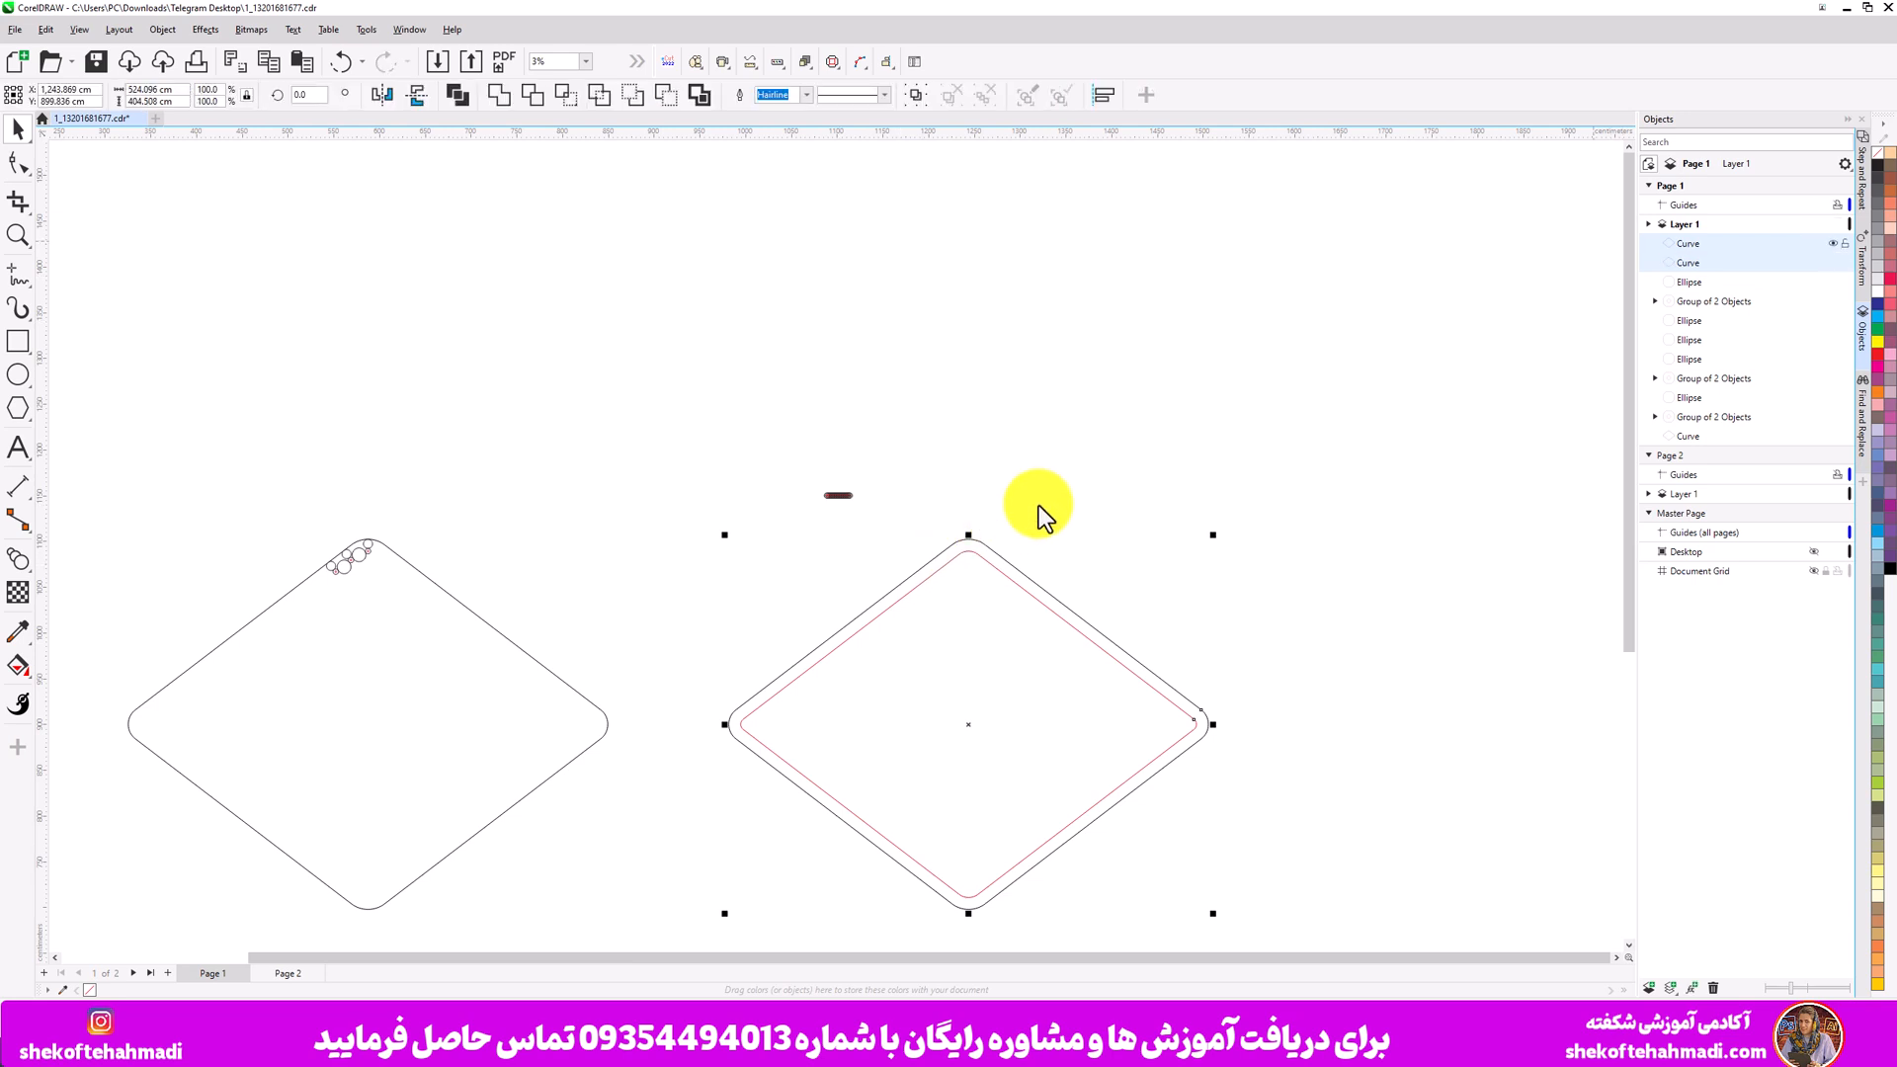
pyautogui.click(1206, 415)
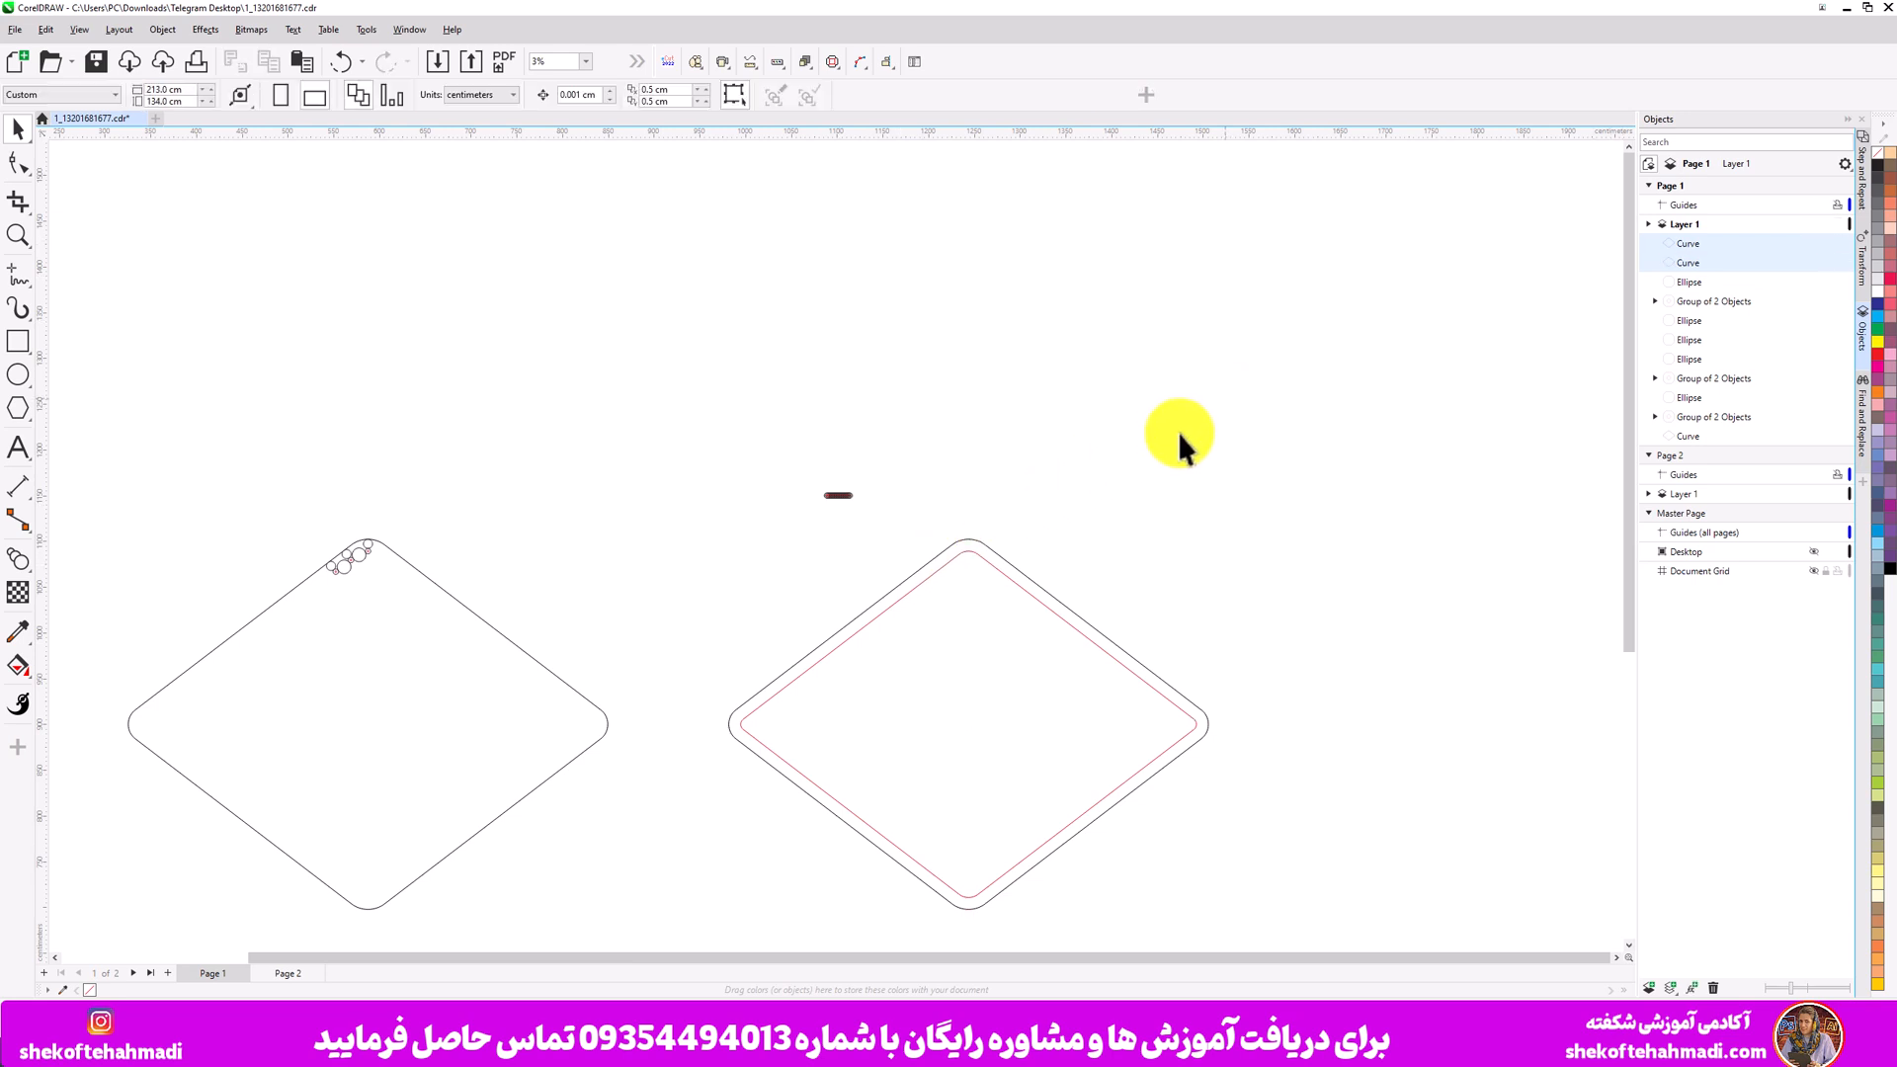
# - Select the blend and attach it to the red inner contour curve as a new path
pyautogui.click(993, 568)
pyautogui.moveTo(804, 483); pyautogui.dragTo(881, 518)
pyautogui.click(674, 101)
pyautogui.click(691, 126)
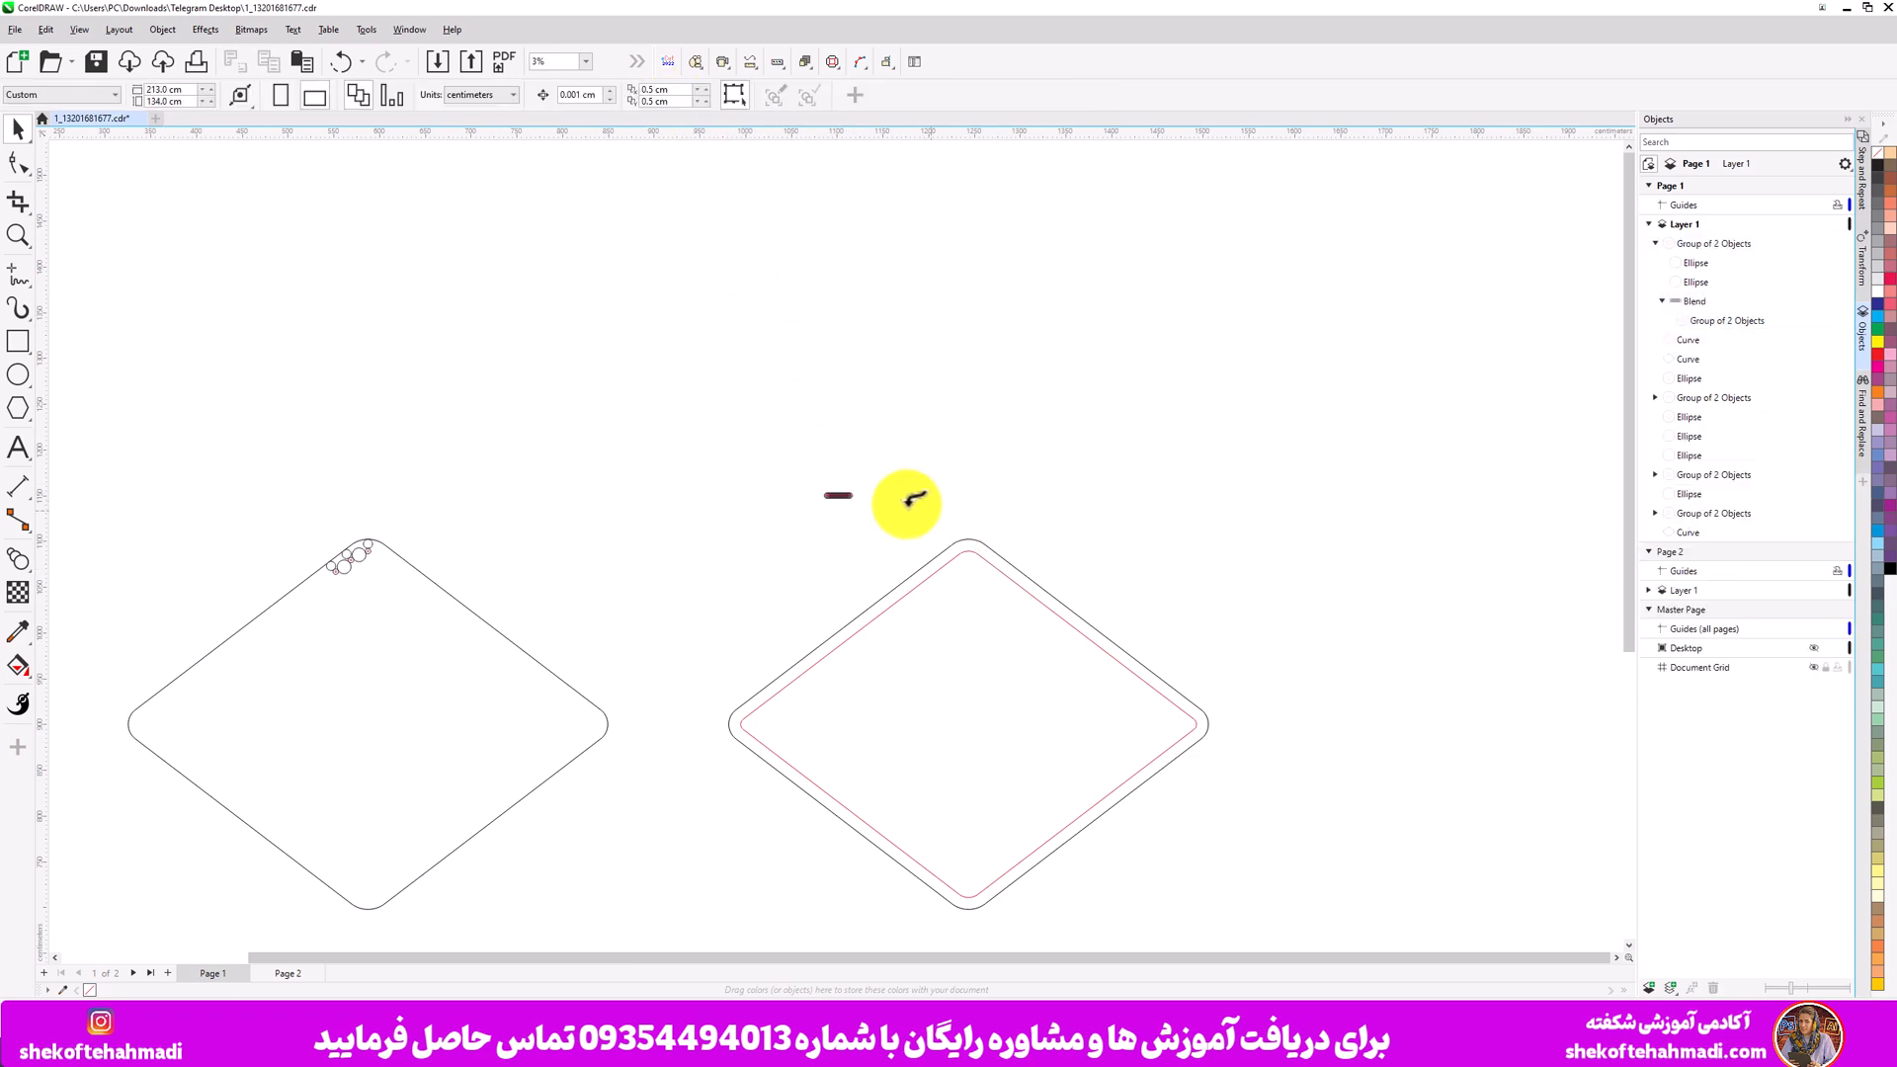
pyautogui.click(944, 562)
# - Switch the blend to fixed spacing and set the spacing between circles to 15 cm
pyautogui.scroll(3, 941, 563)
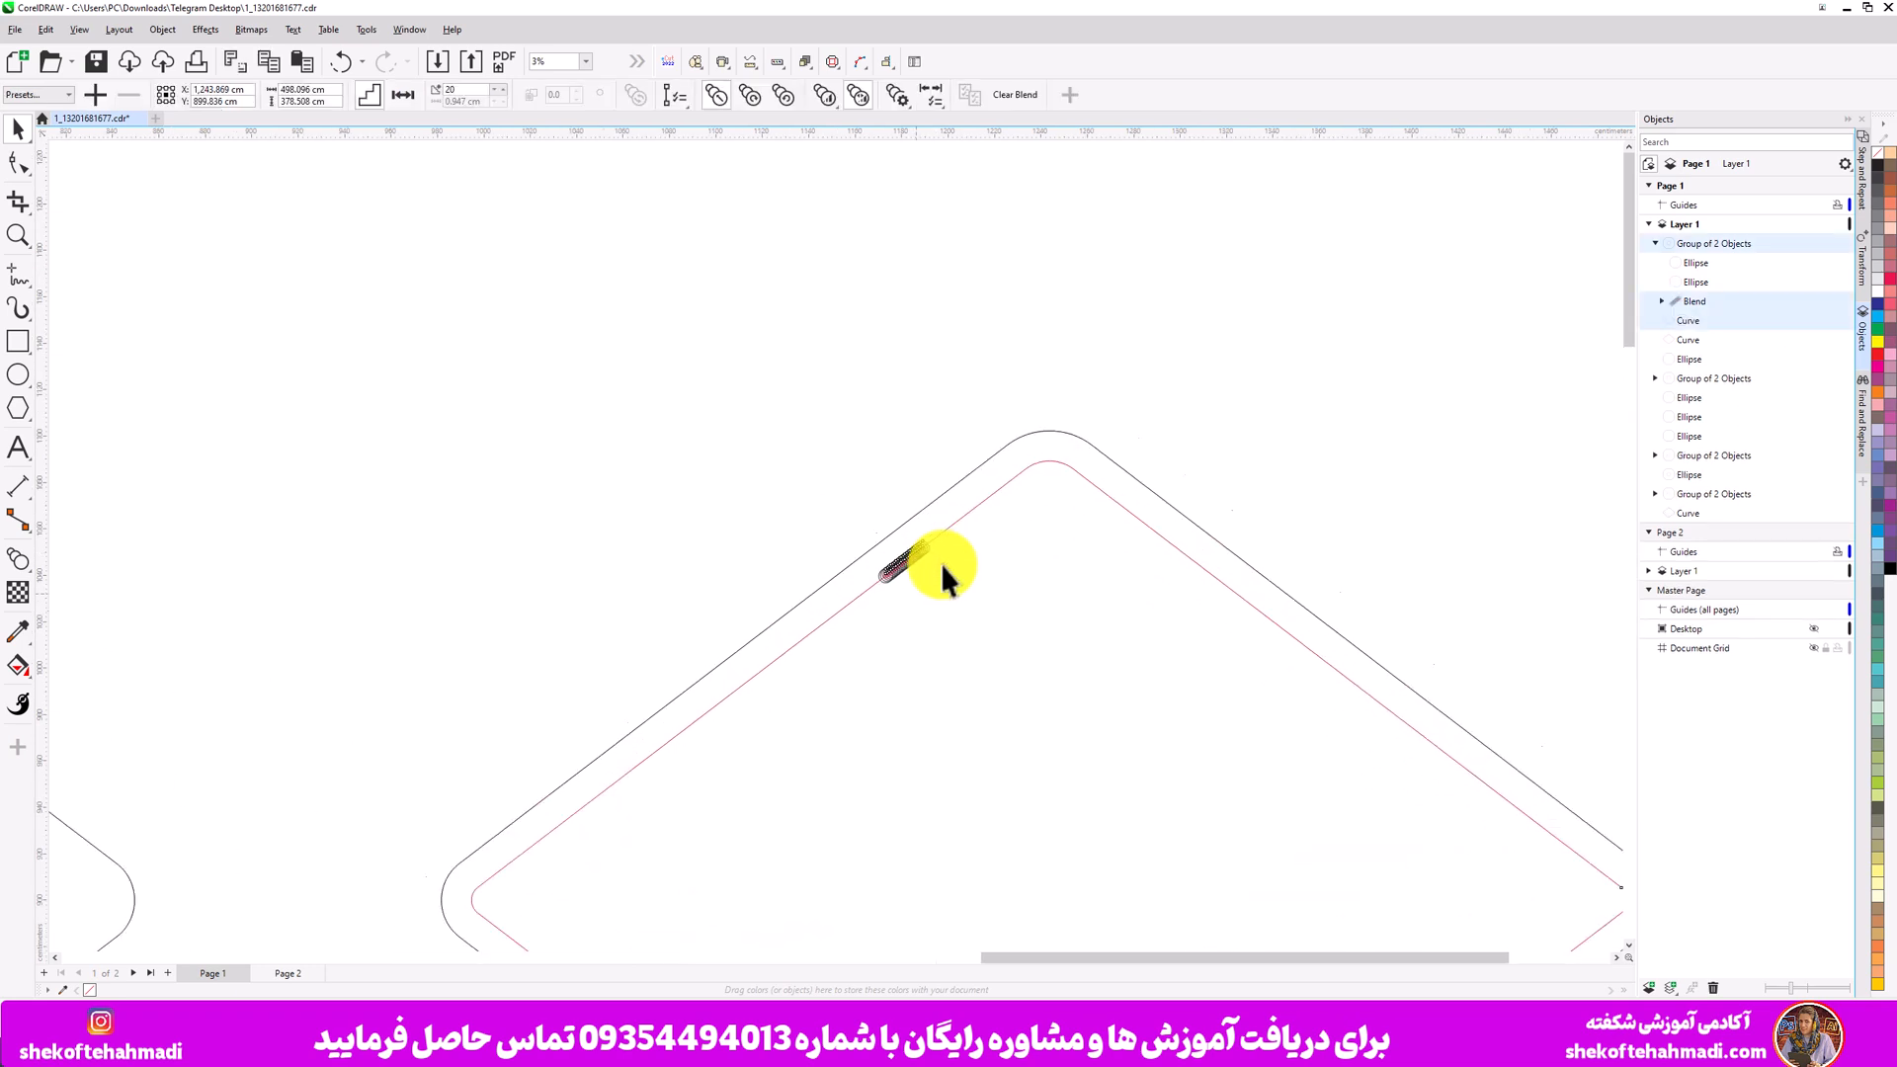
pyautogui.scroll(3, 941, 564)
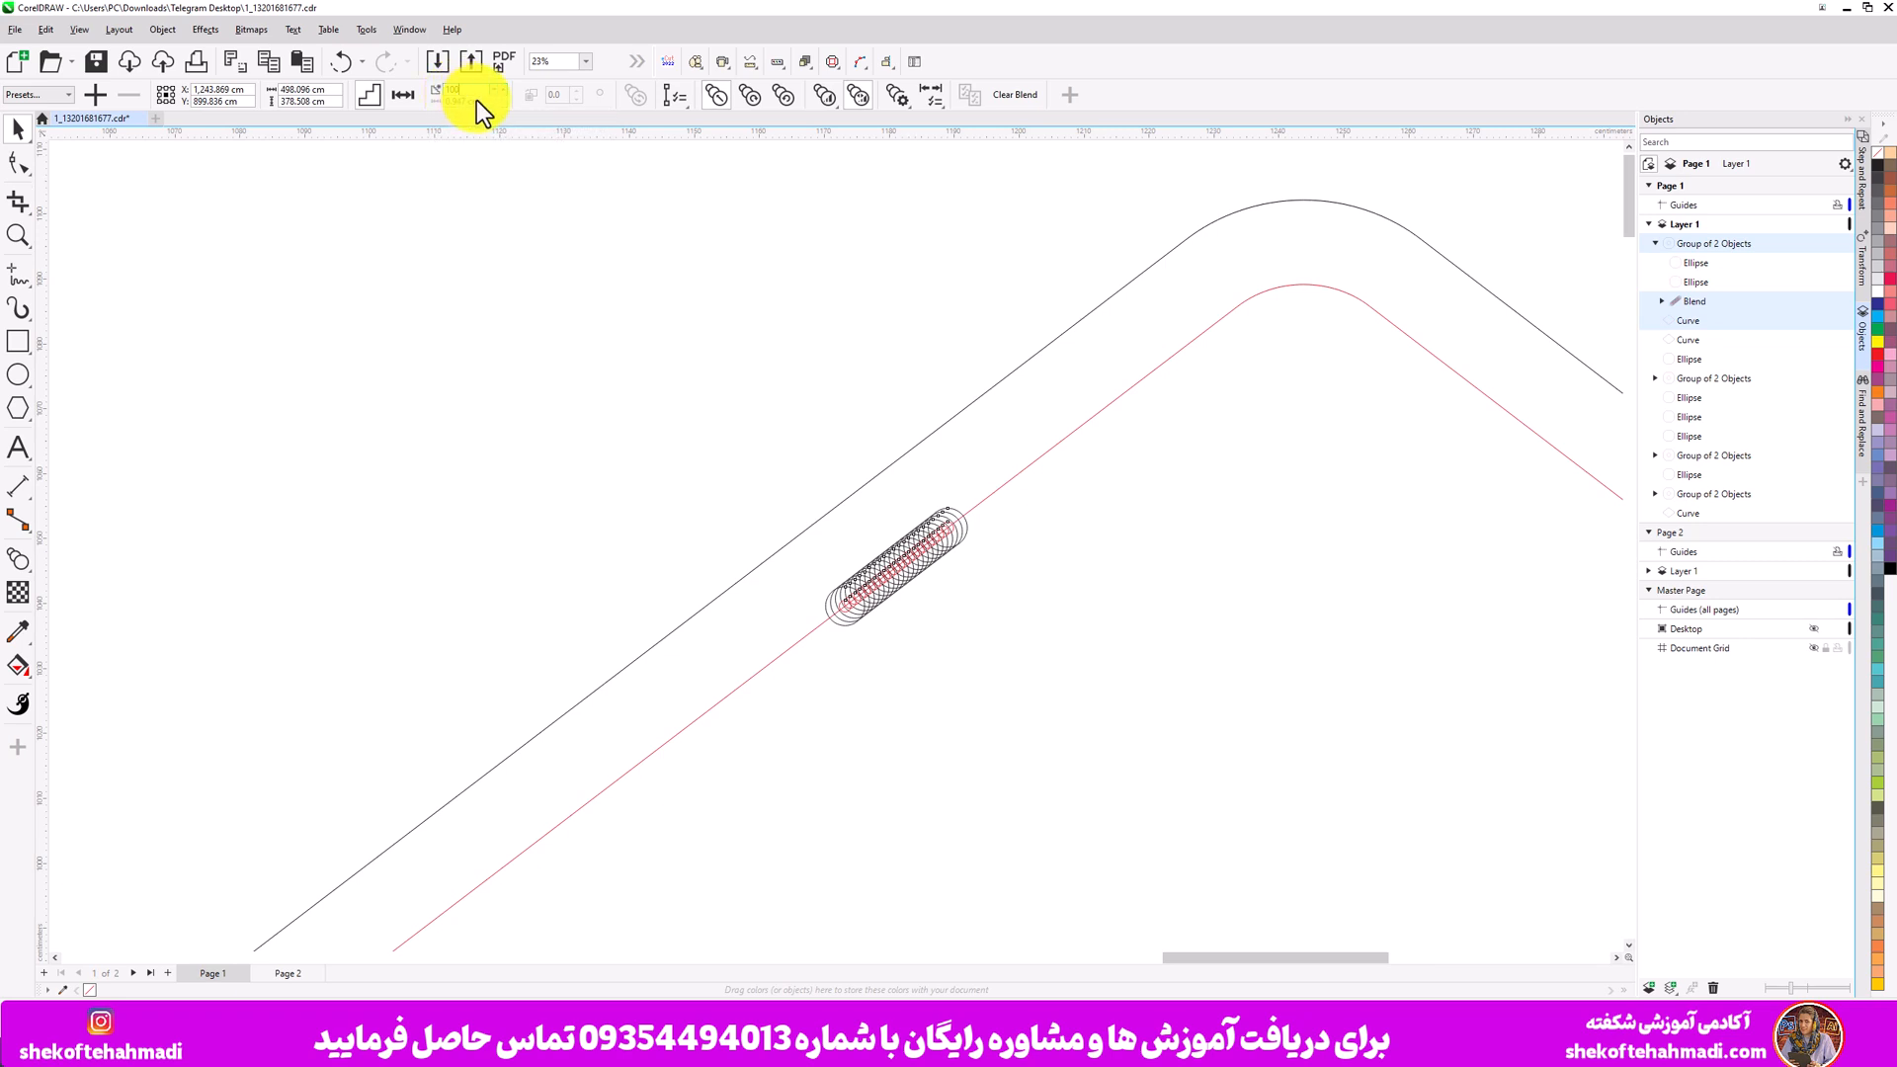
pyautogui.click(395, 93)
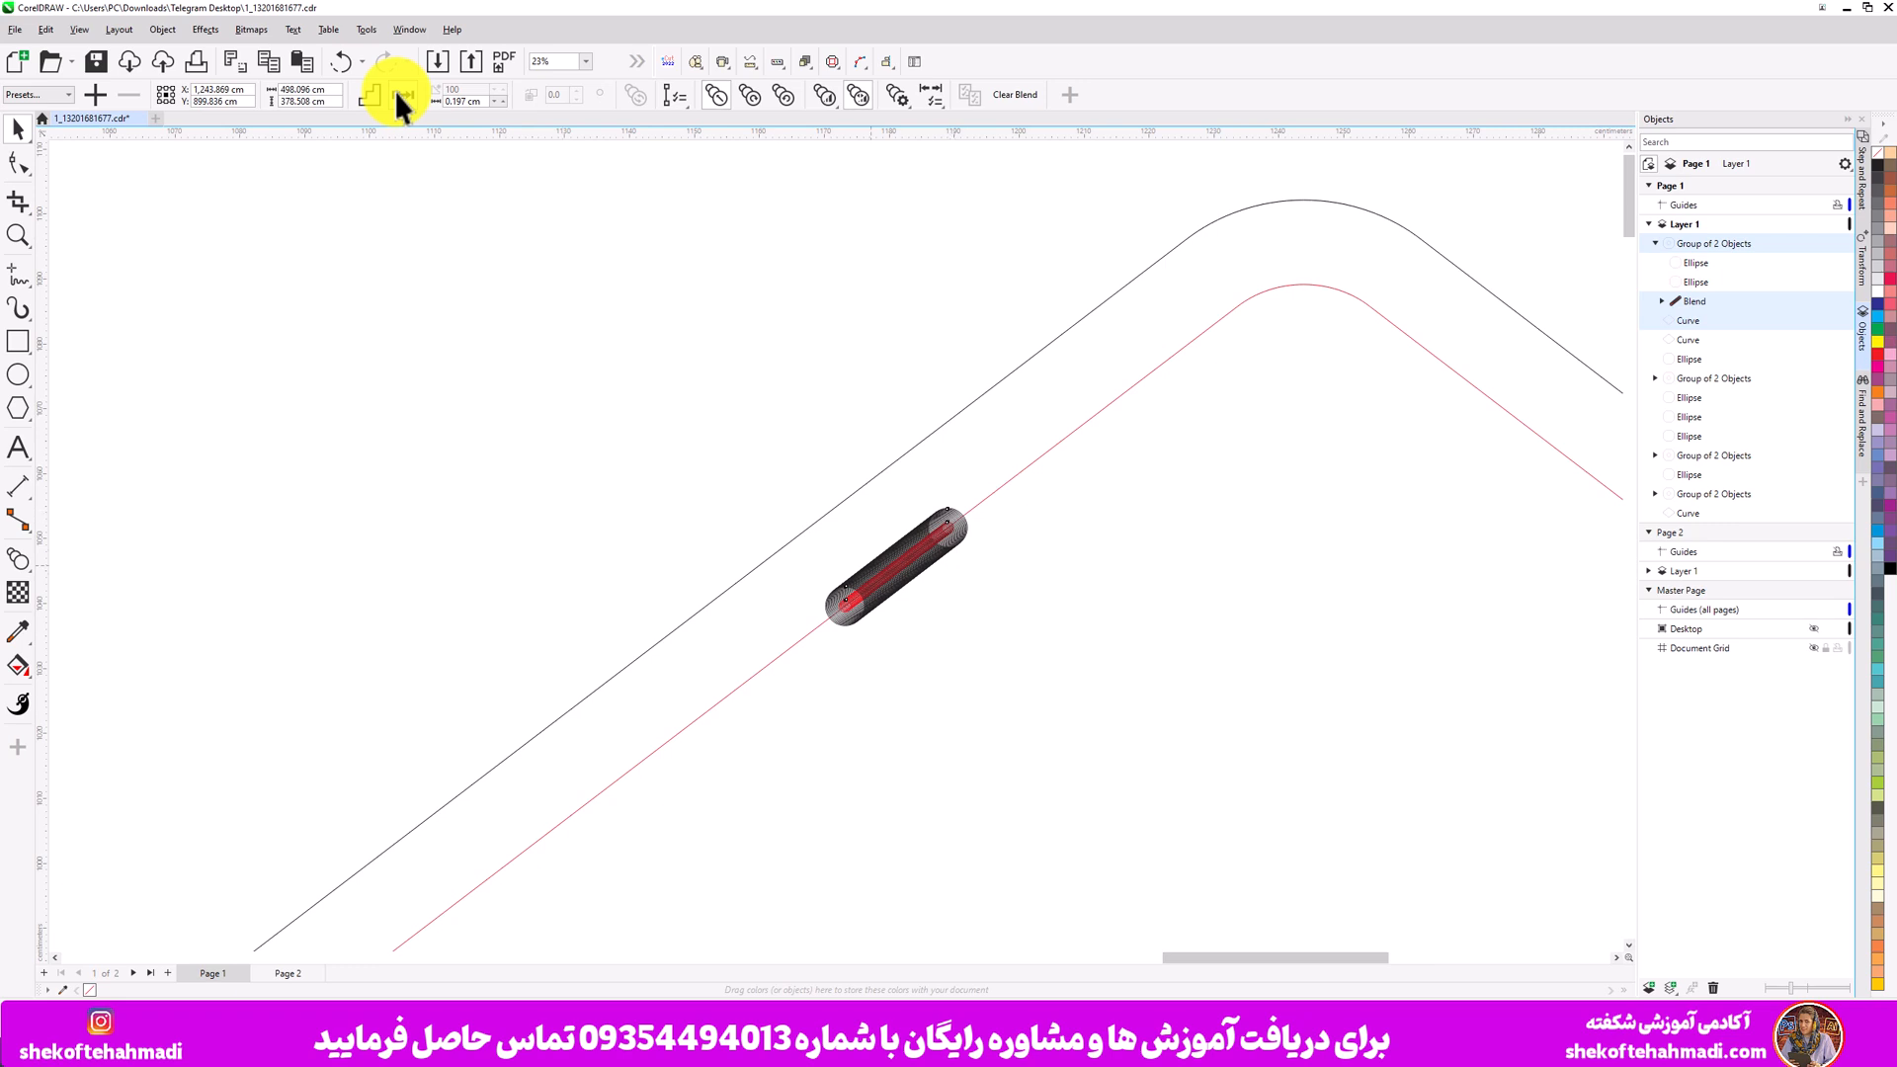
pyautogui.click(370, 97)
pyautogui.click(404, 99)
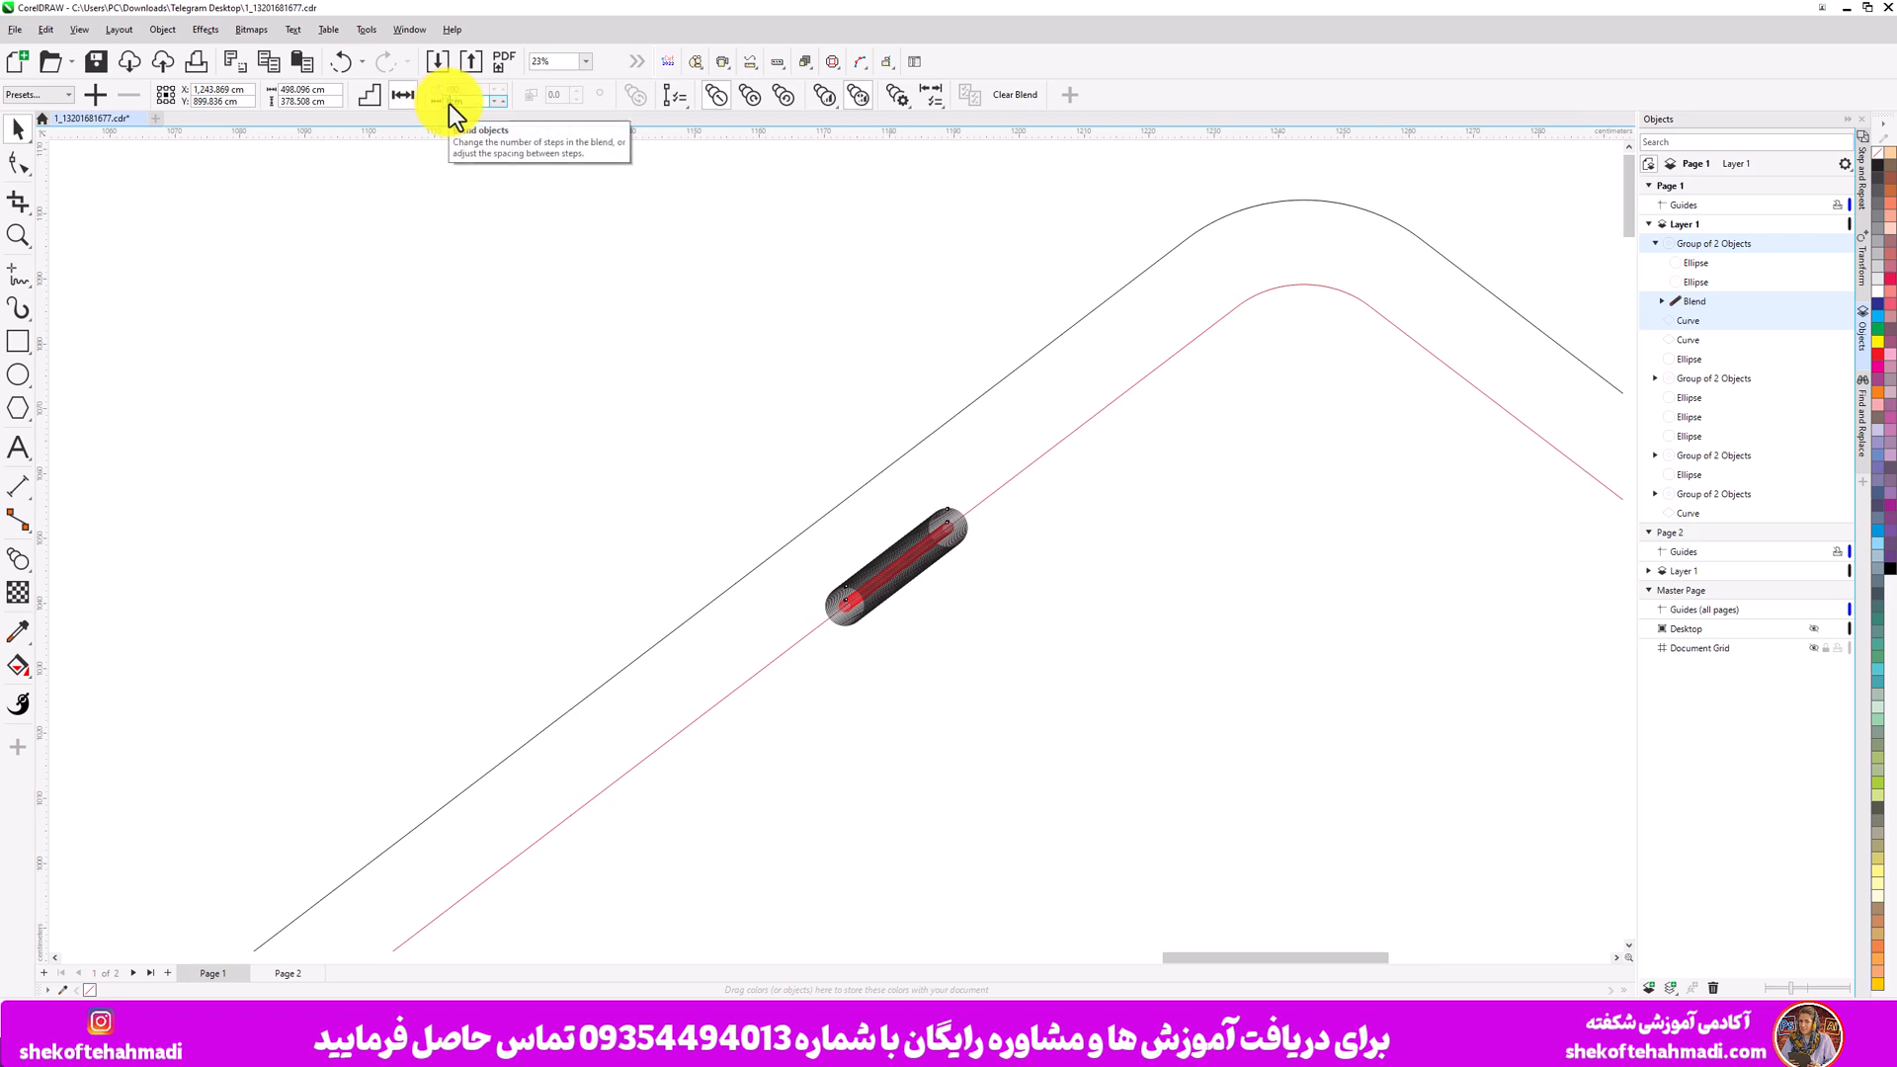
pyautogui.write('15')
pyautogui.press('Return')
# - Reselect the blend and make it run along the full inner contour path
pyautogui.scroll(-5, 519, 183)
pyautogui.scroll(4, 621, 312)
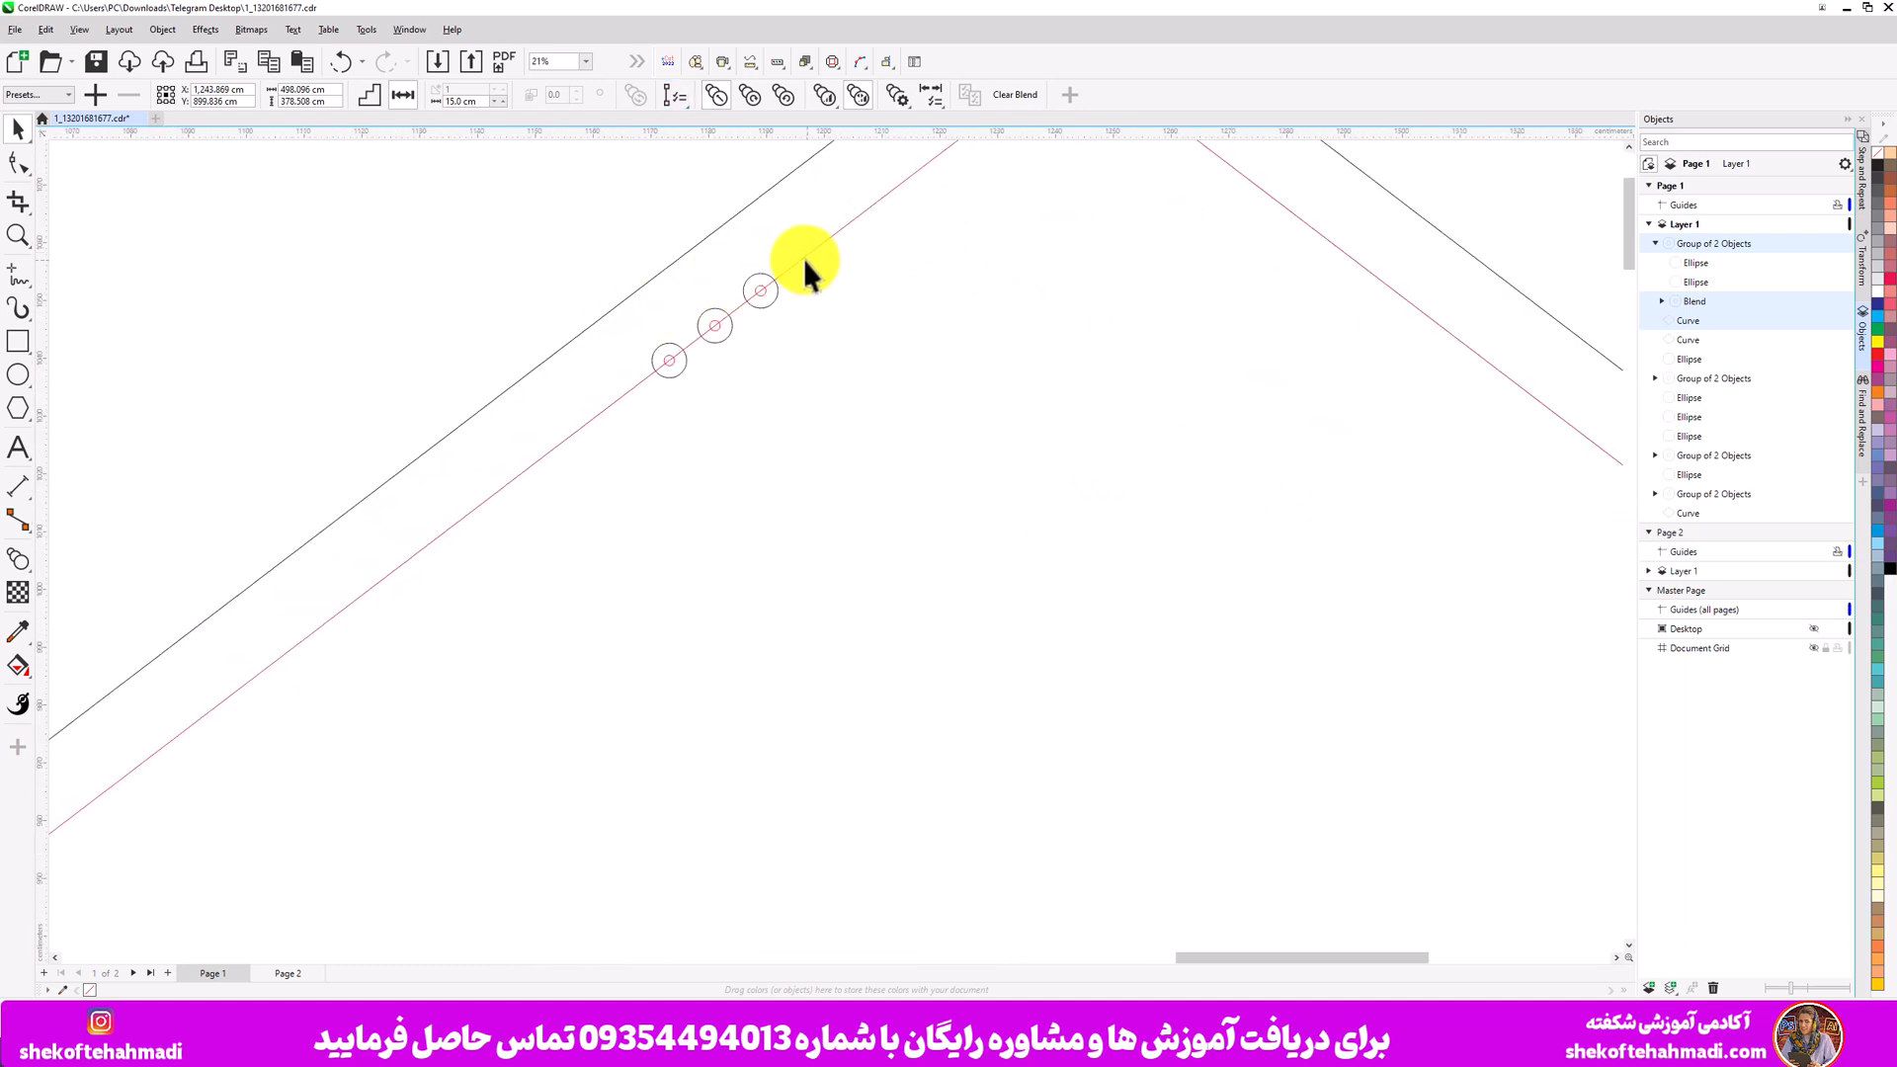
pyautogui.click(470, 209)
pyautogui.keyDown('ctrl'); pyautogui.click(776, 278); pyautogui.keyUp('ctrl')
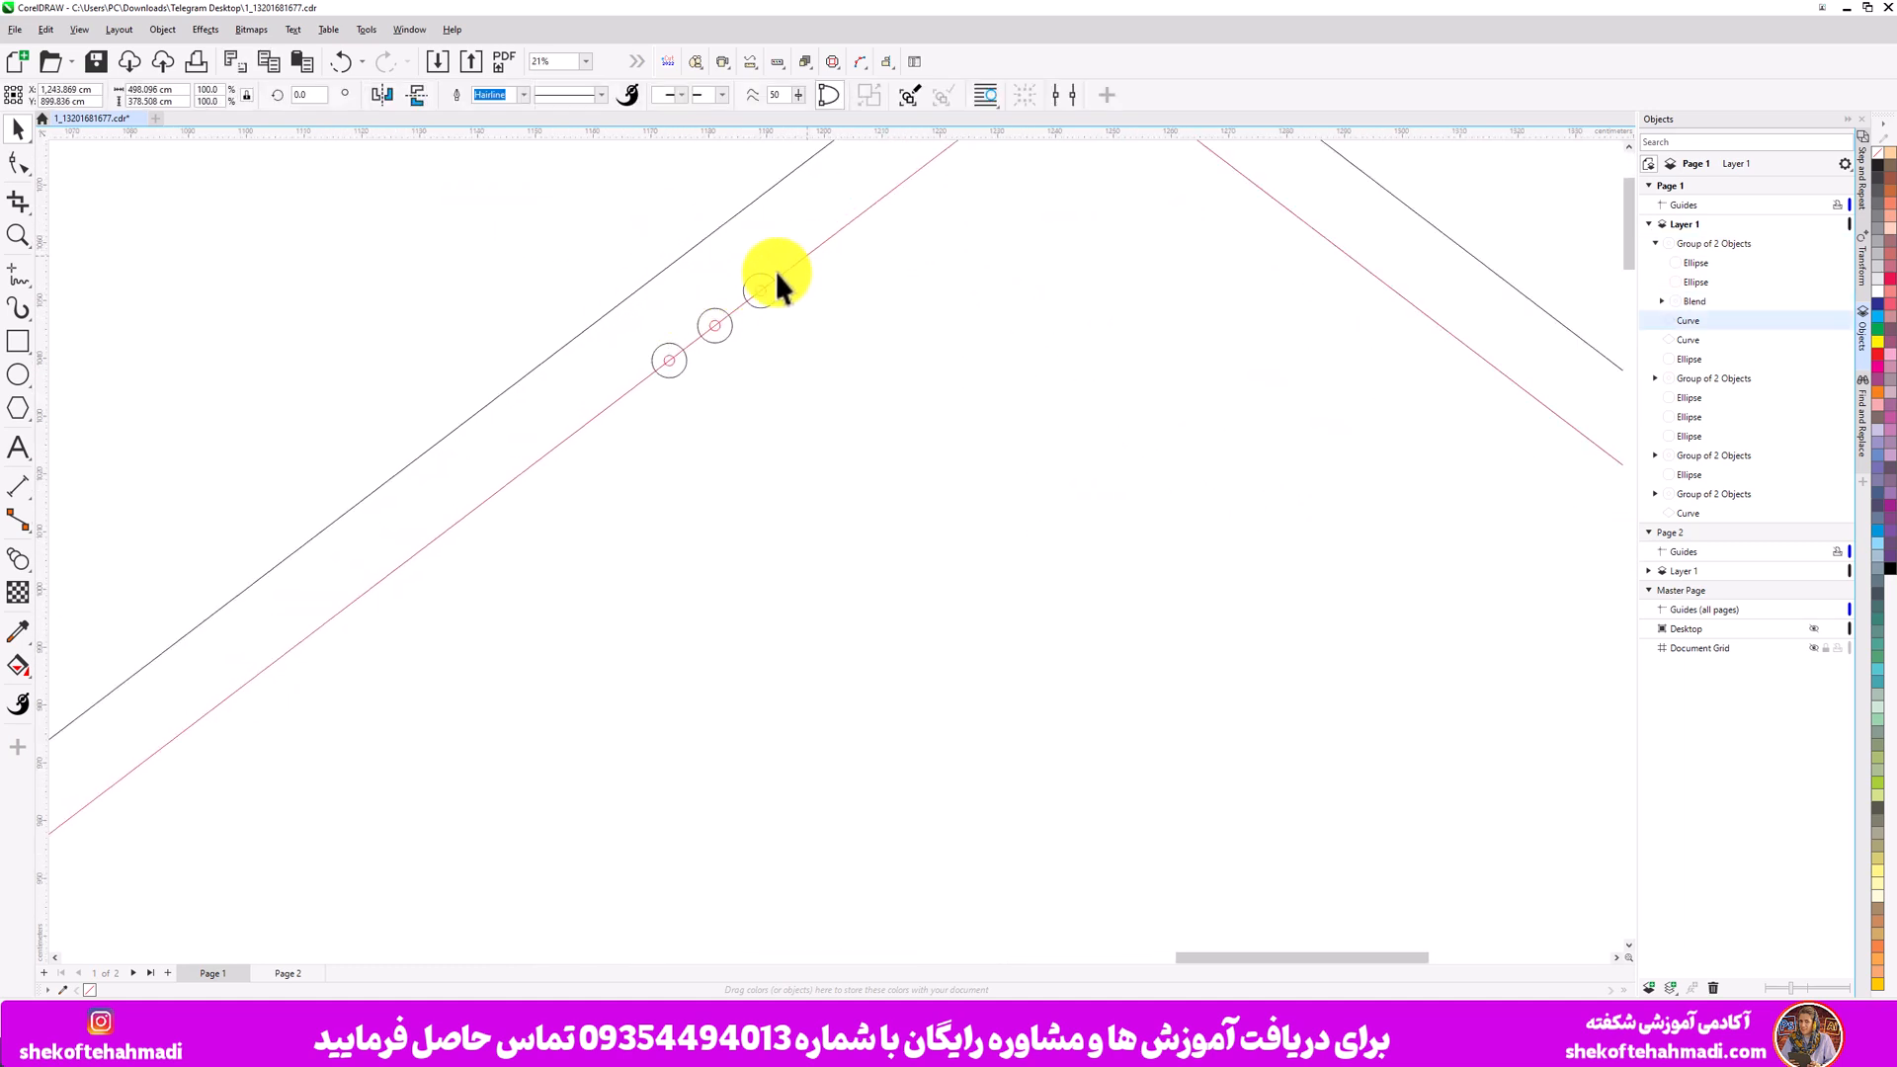
pyautogui.click(723, 332)
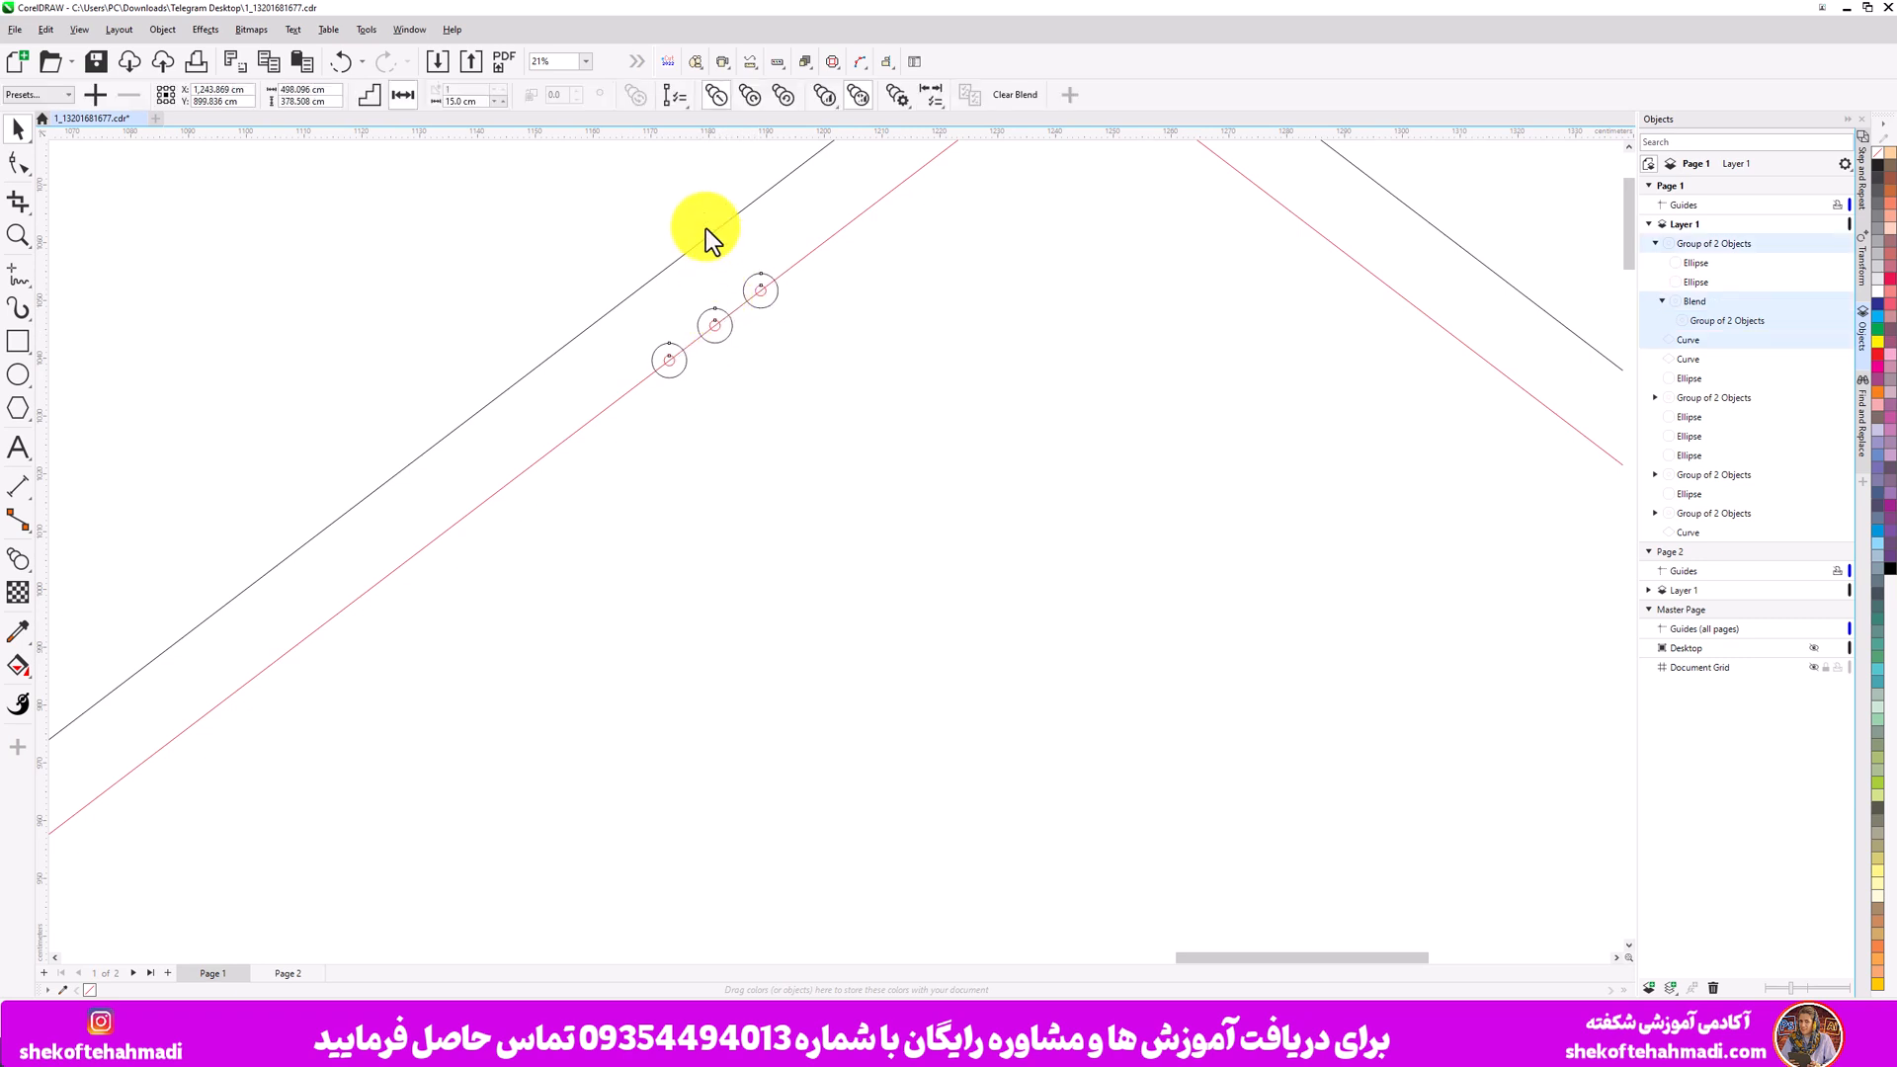
pyautogui.click(677, 97)
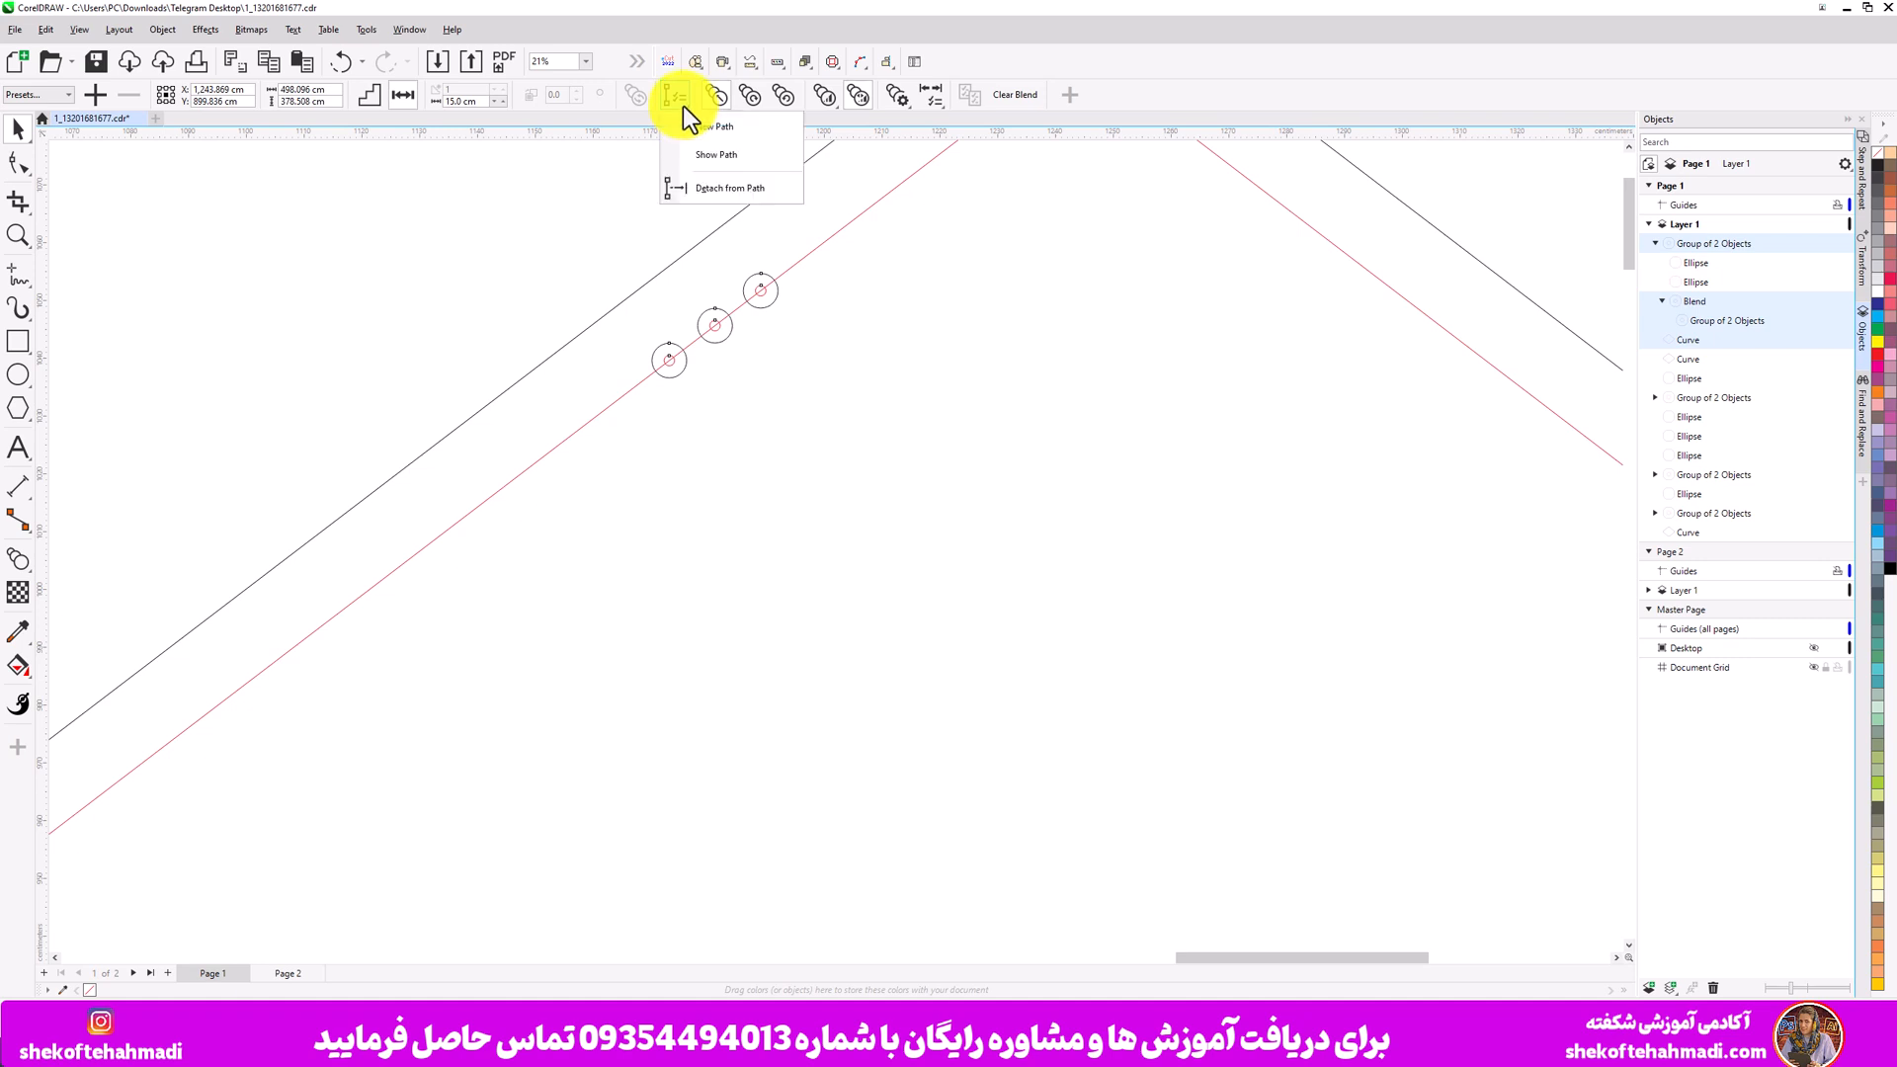
pyautogui.moveTo(897, 95)
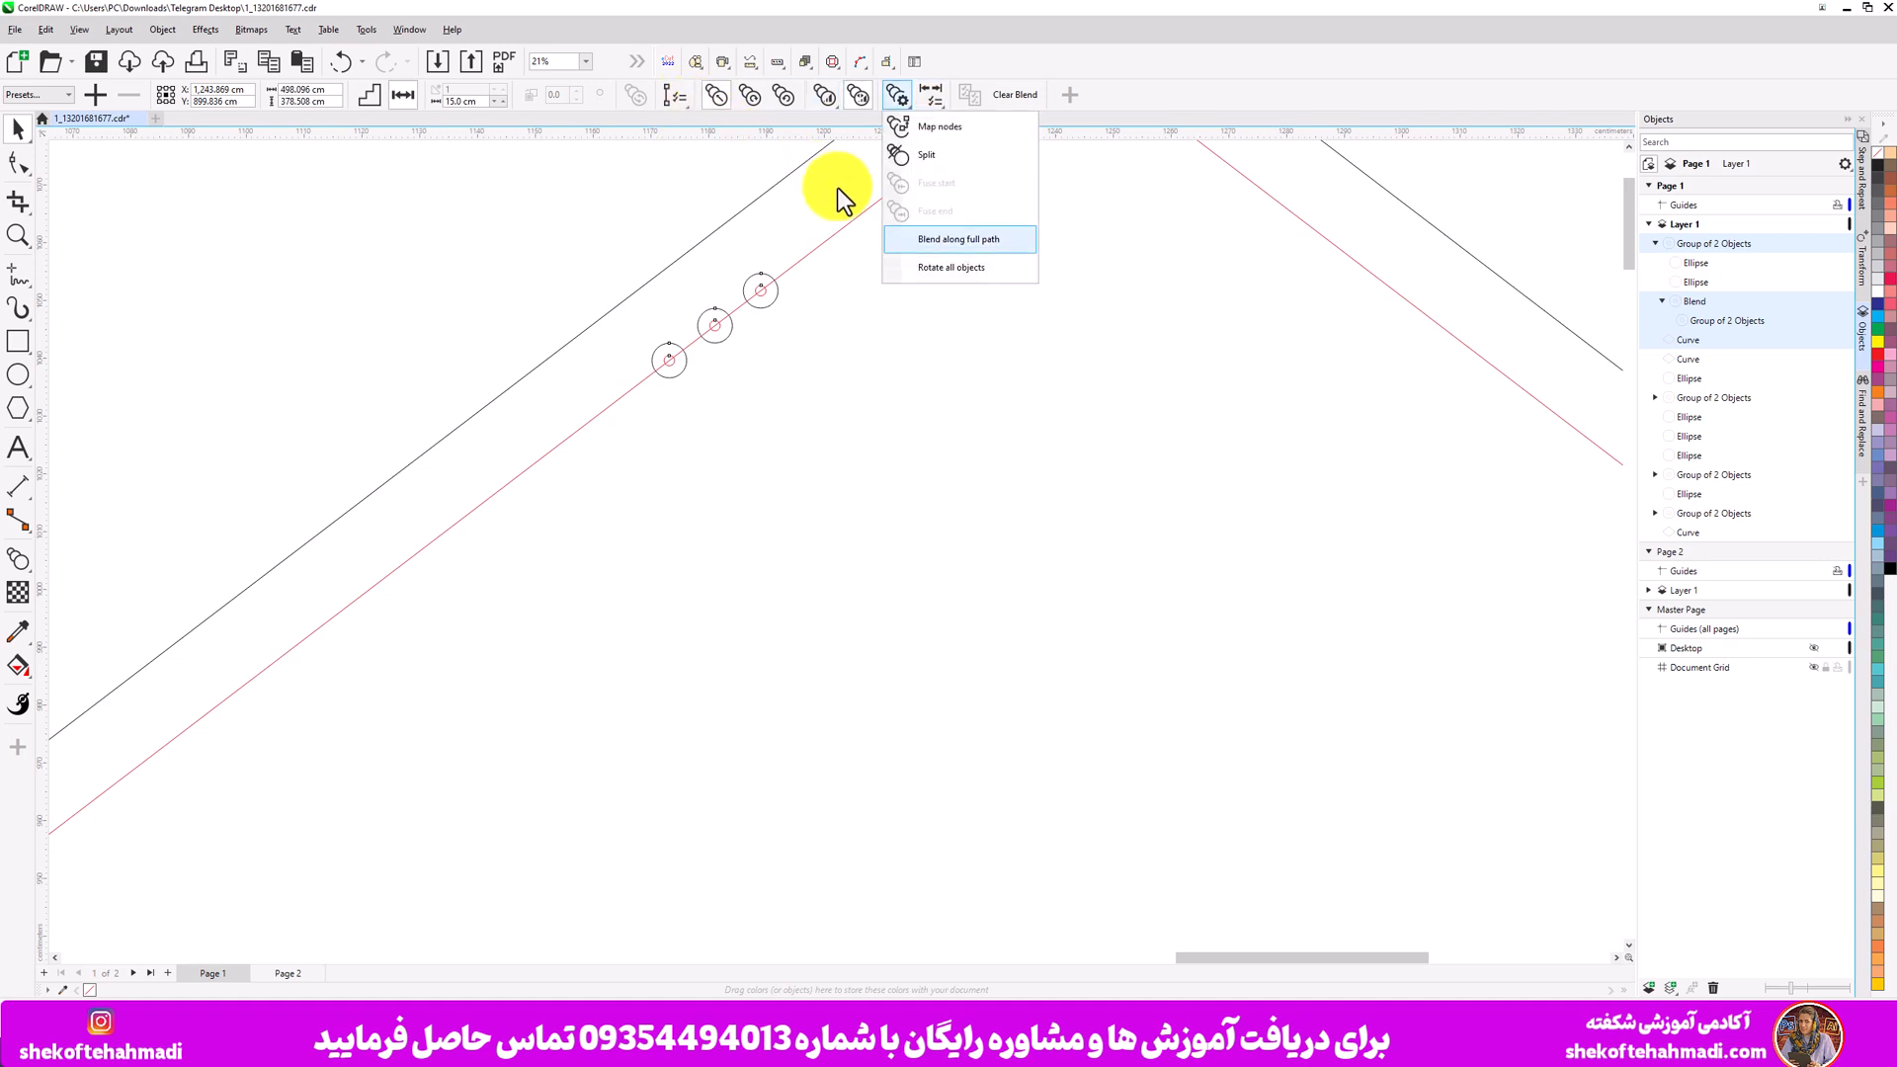
pyautogui.click(955, 251)
pyautogui.scroll(-3, 876, 271)
pyautogui.scroll(-2, 811, 293)
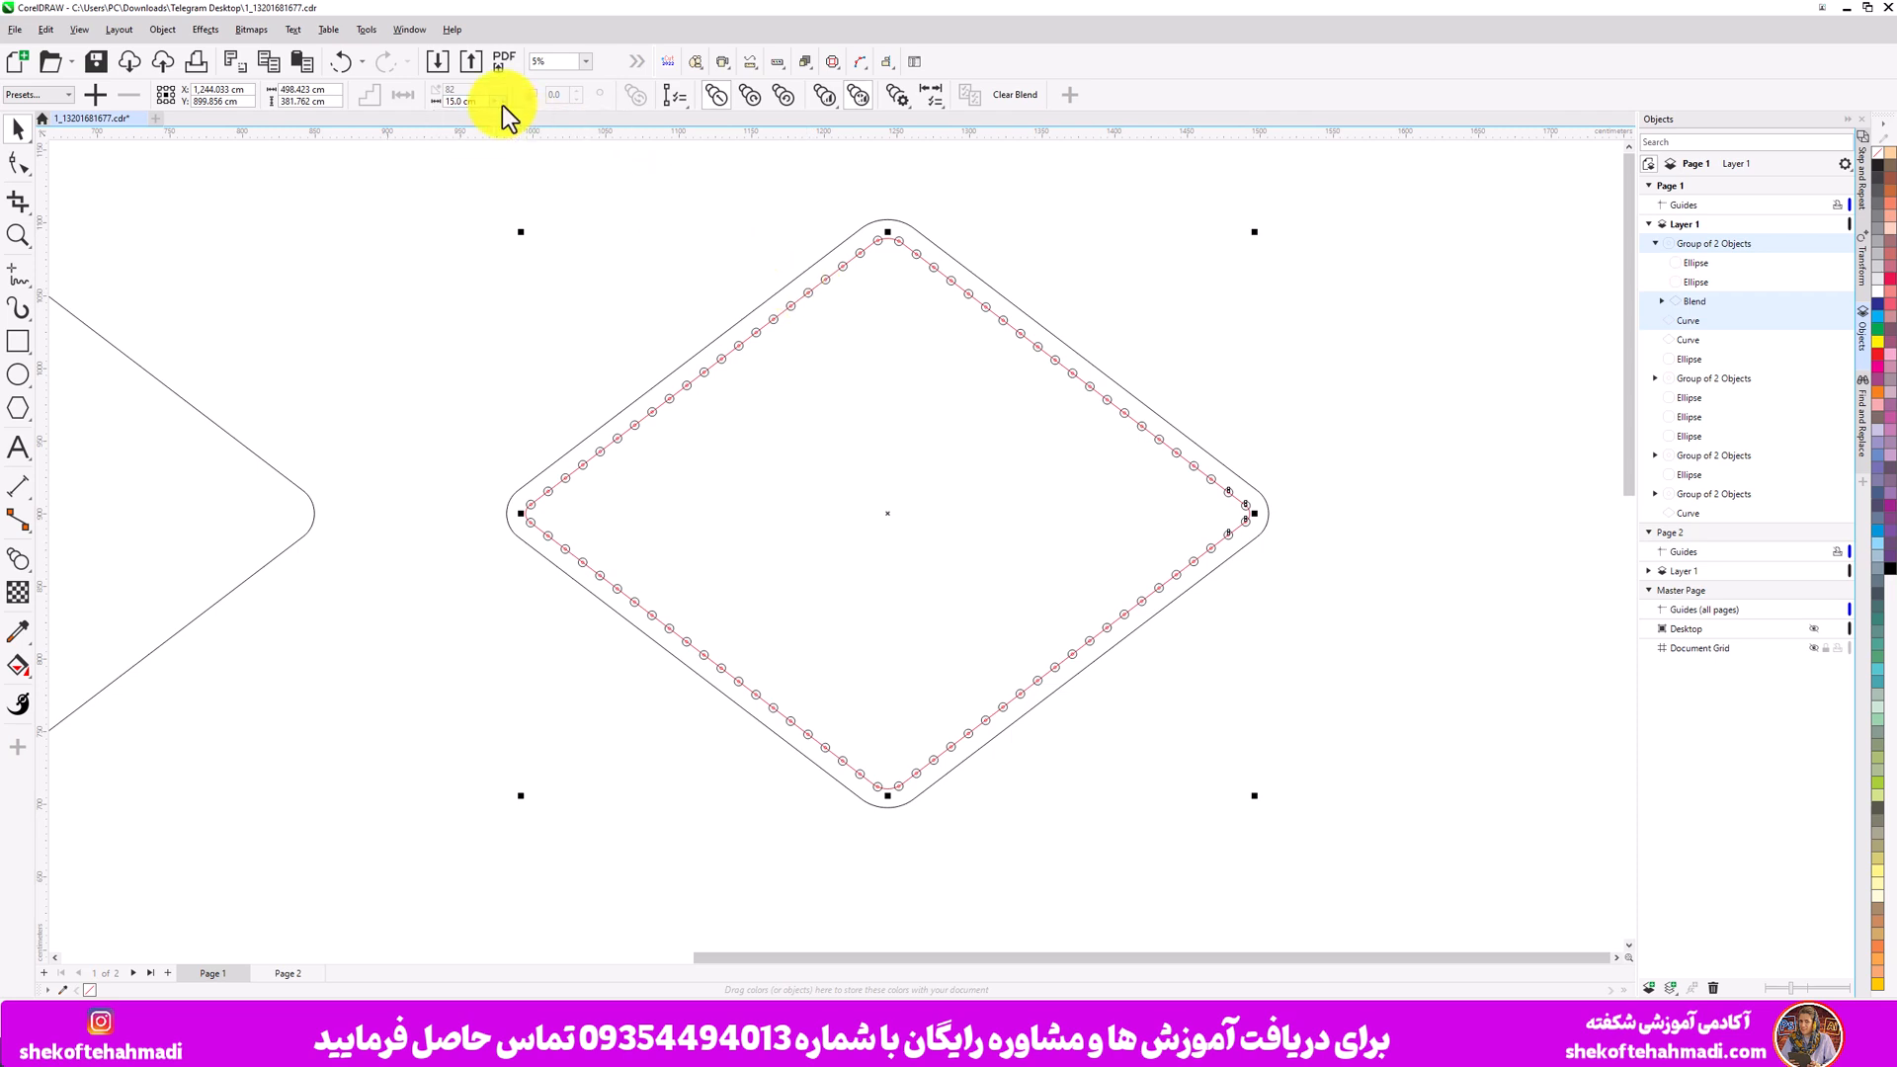
# - Copy the original diamond outline beside the blended diamond
pyautogui.click(456, 258)
pyautogui.scroll(-5, 456, 258)
pyautogui.moveTo(330, 253); pyautogui.dragTo(453, 297)
pyautogui.click(447, 381)
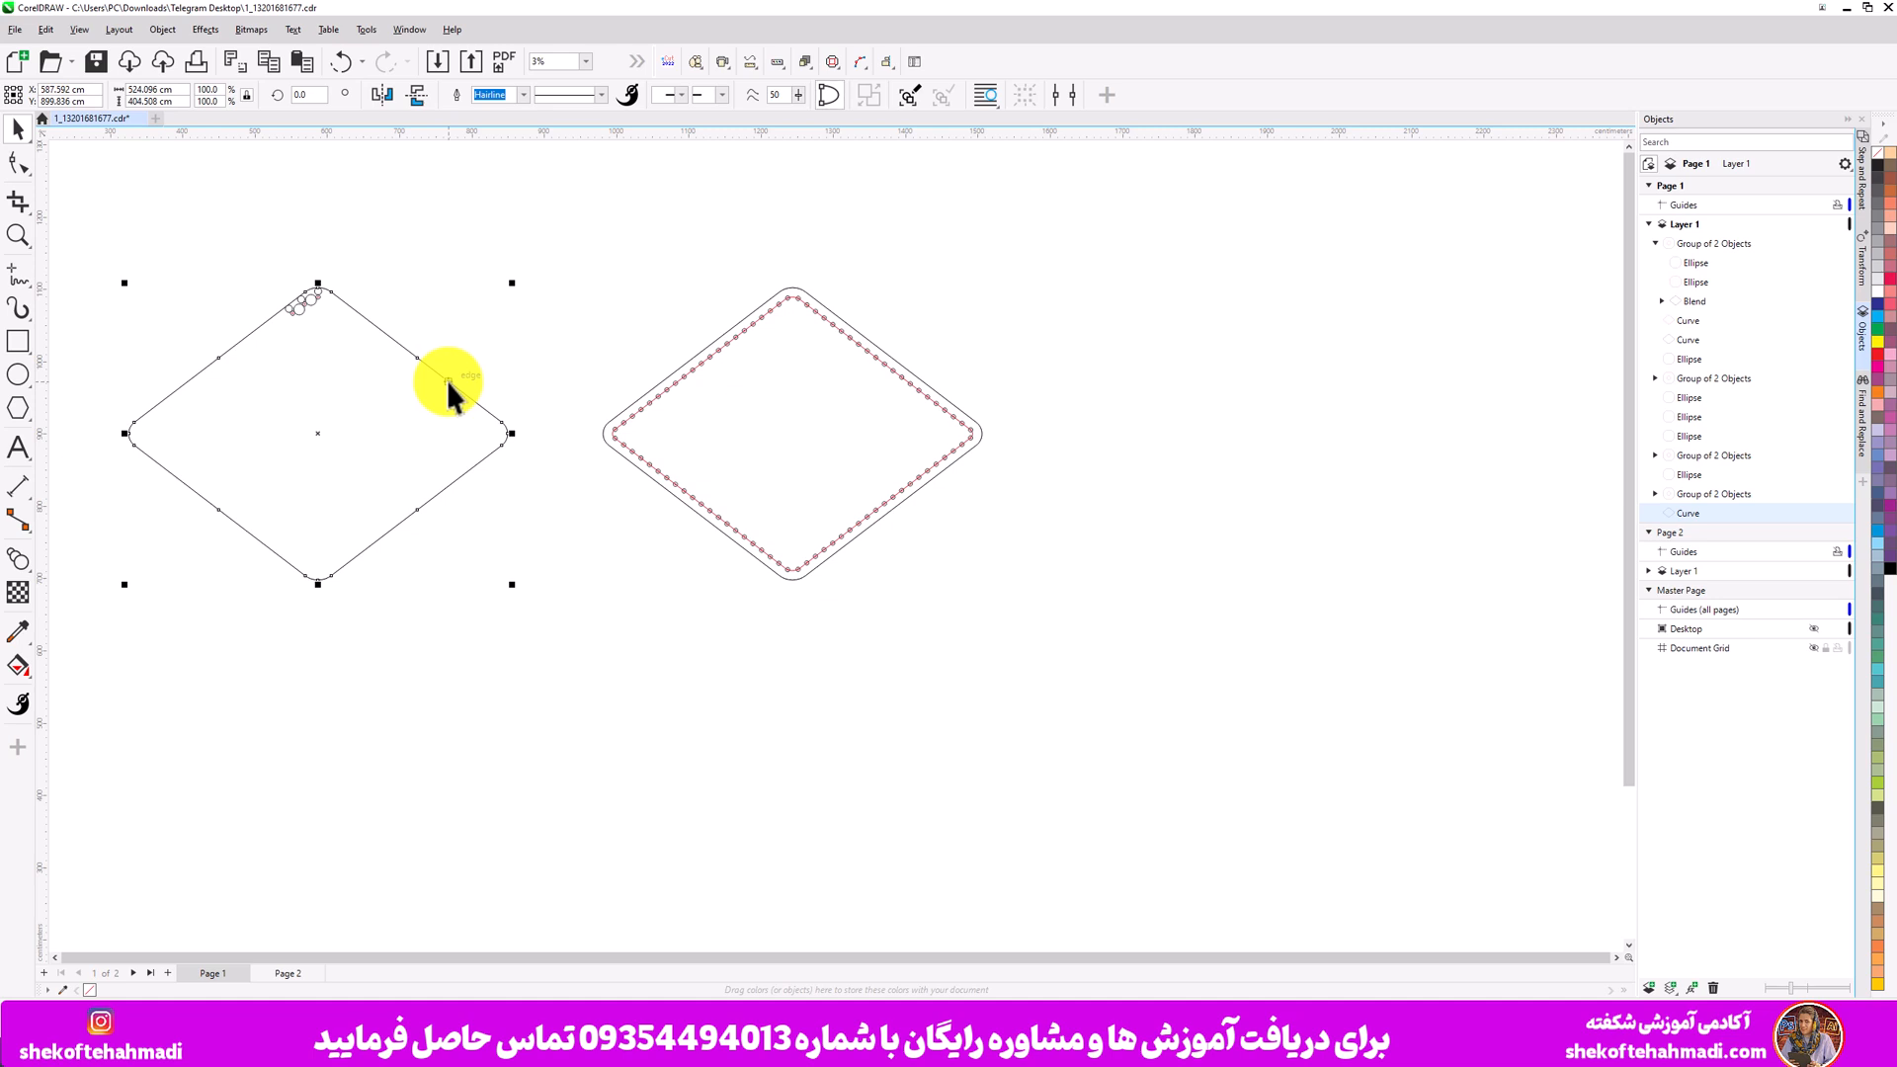
pyautogui.moveTo(446, 381); pyautogui.dragTo(1049, 674)
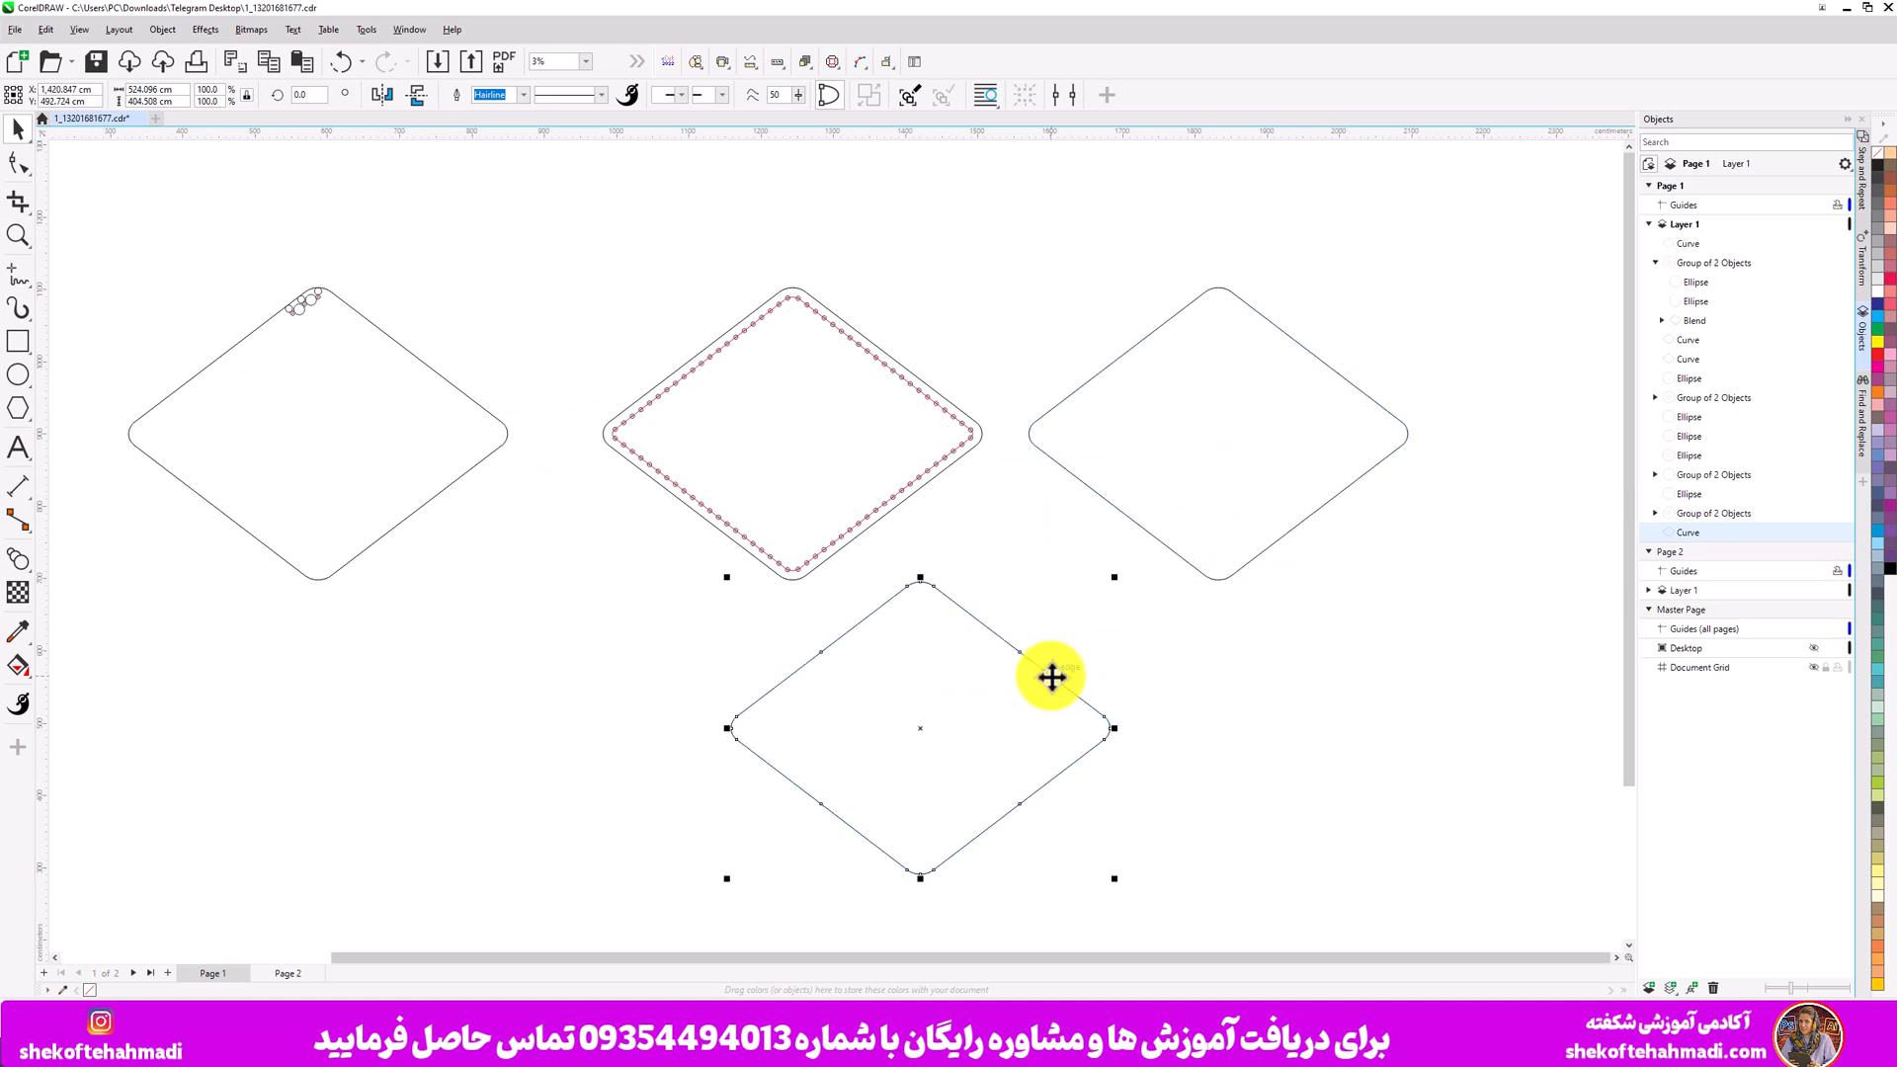
pyautogui.press('Escape')
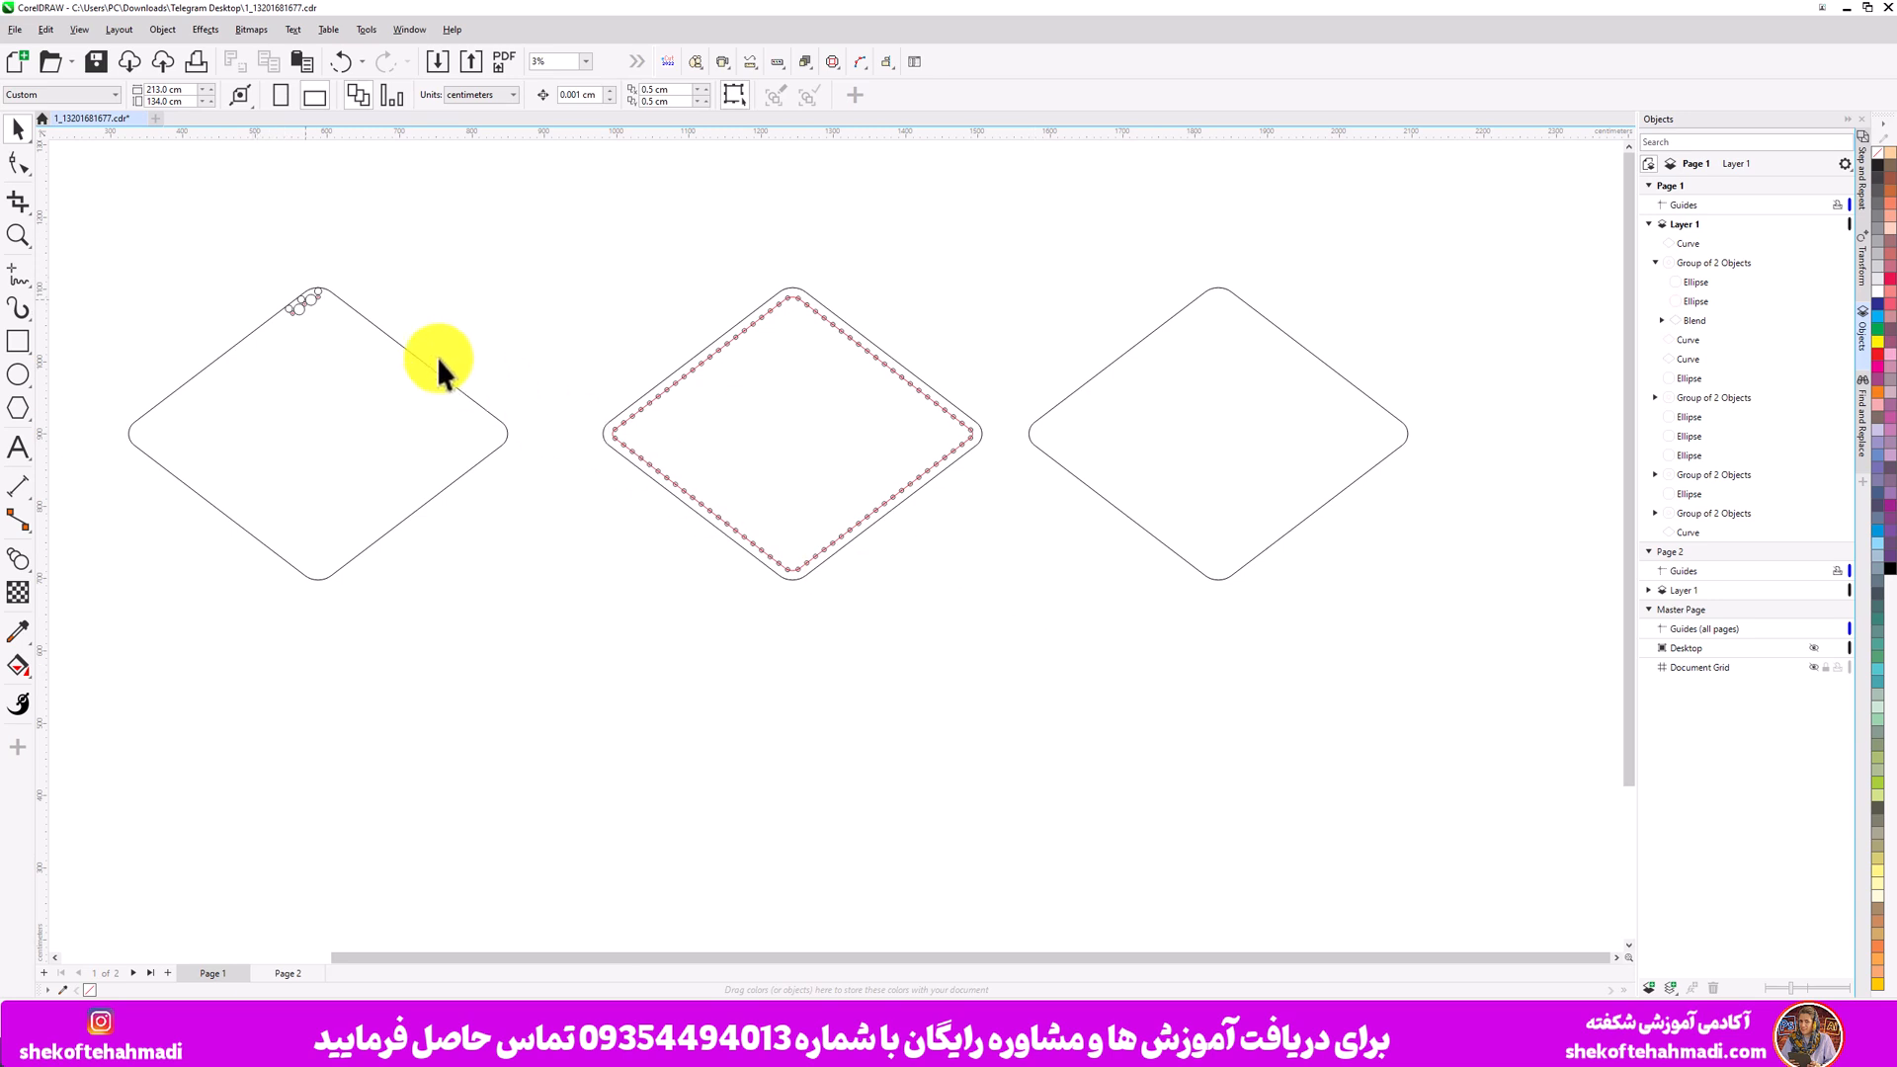
# - Select a circle from the original cluster and open the eCut LED arrangement plugin
pyautogui.click(316, 295)
pyautogui.scroll(3, 316, 295)
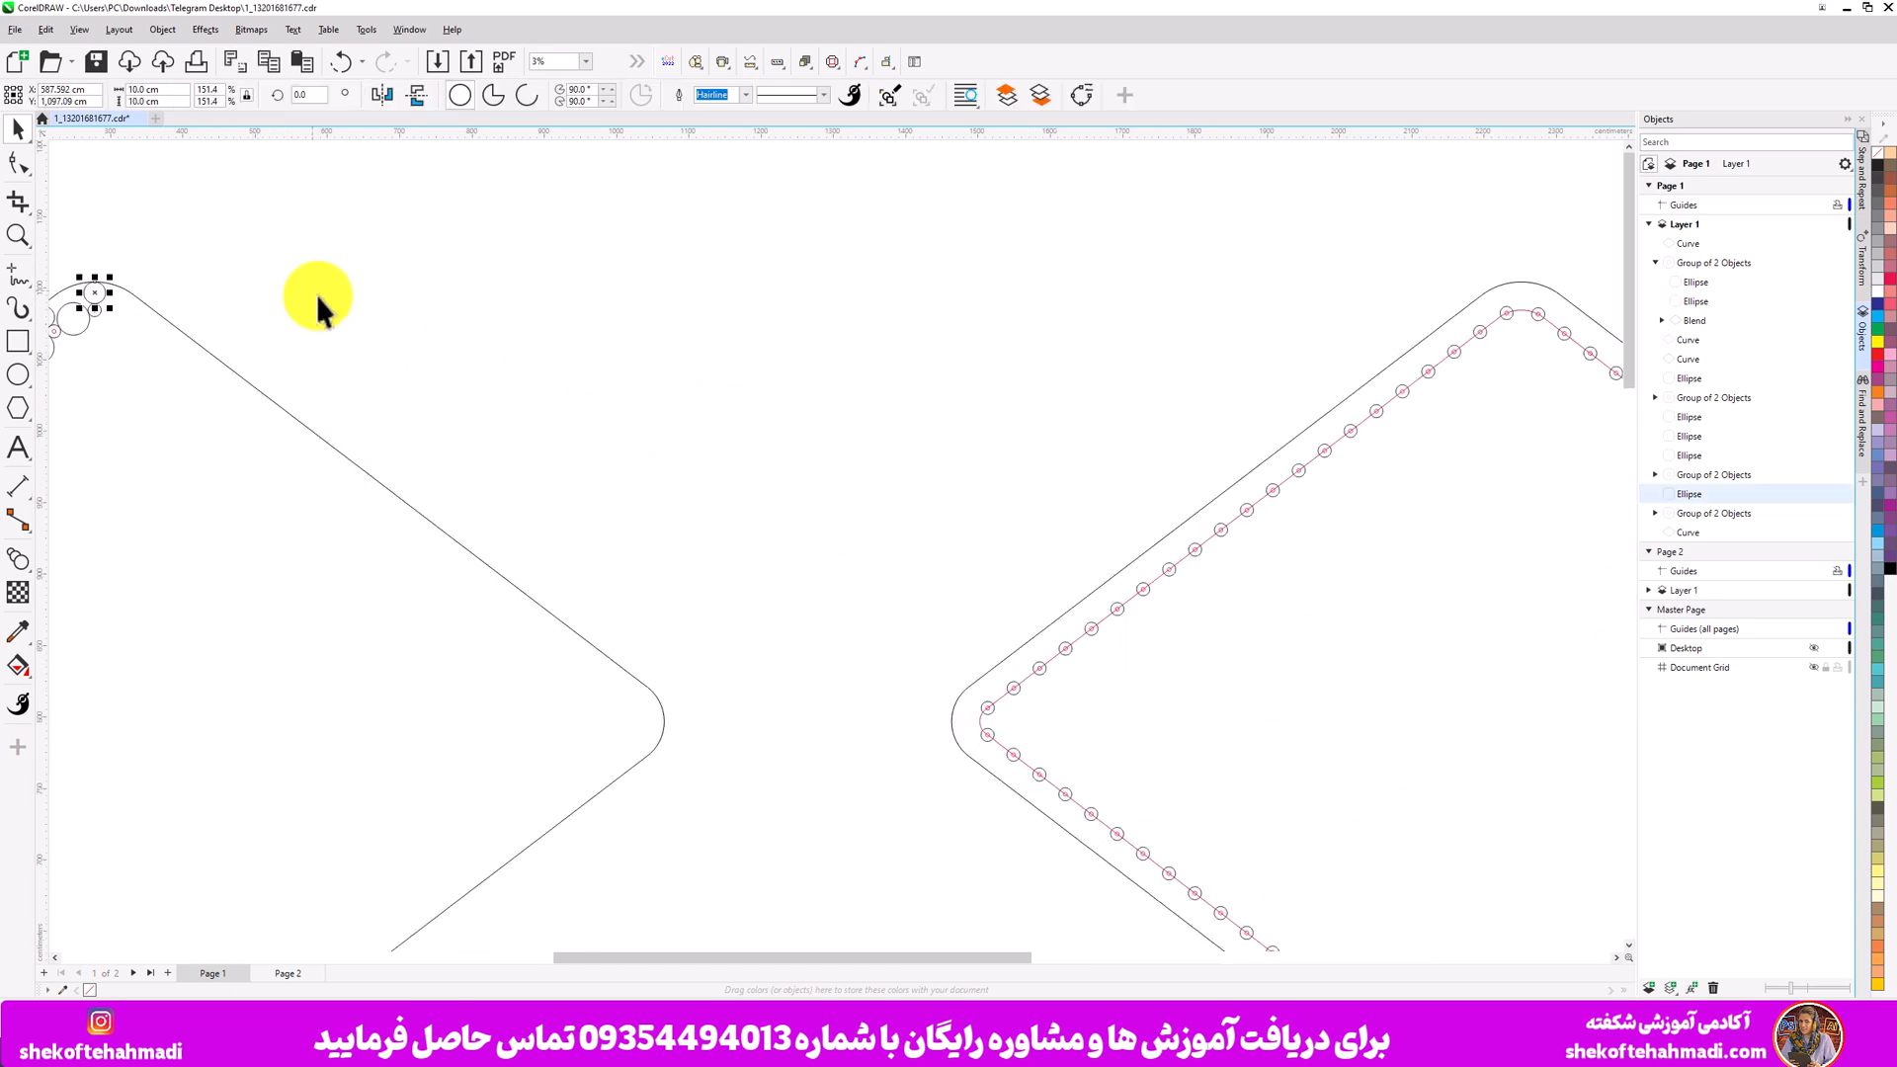
pyautogui.click(264, 282)
pyautogui.click(95, 313)
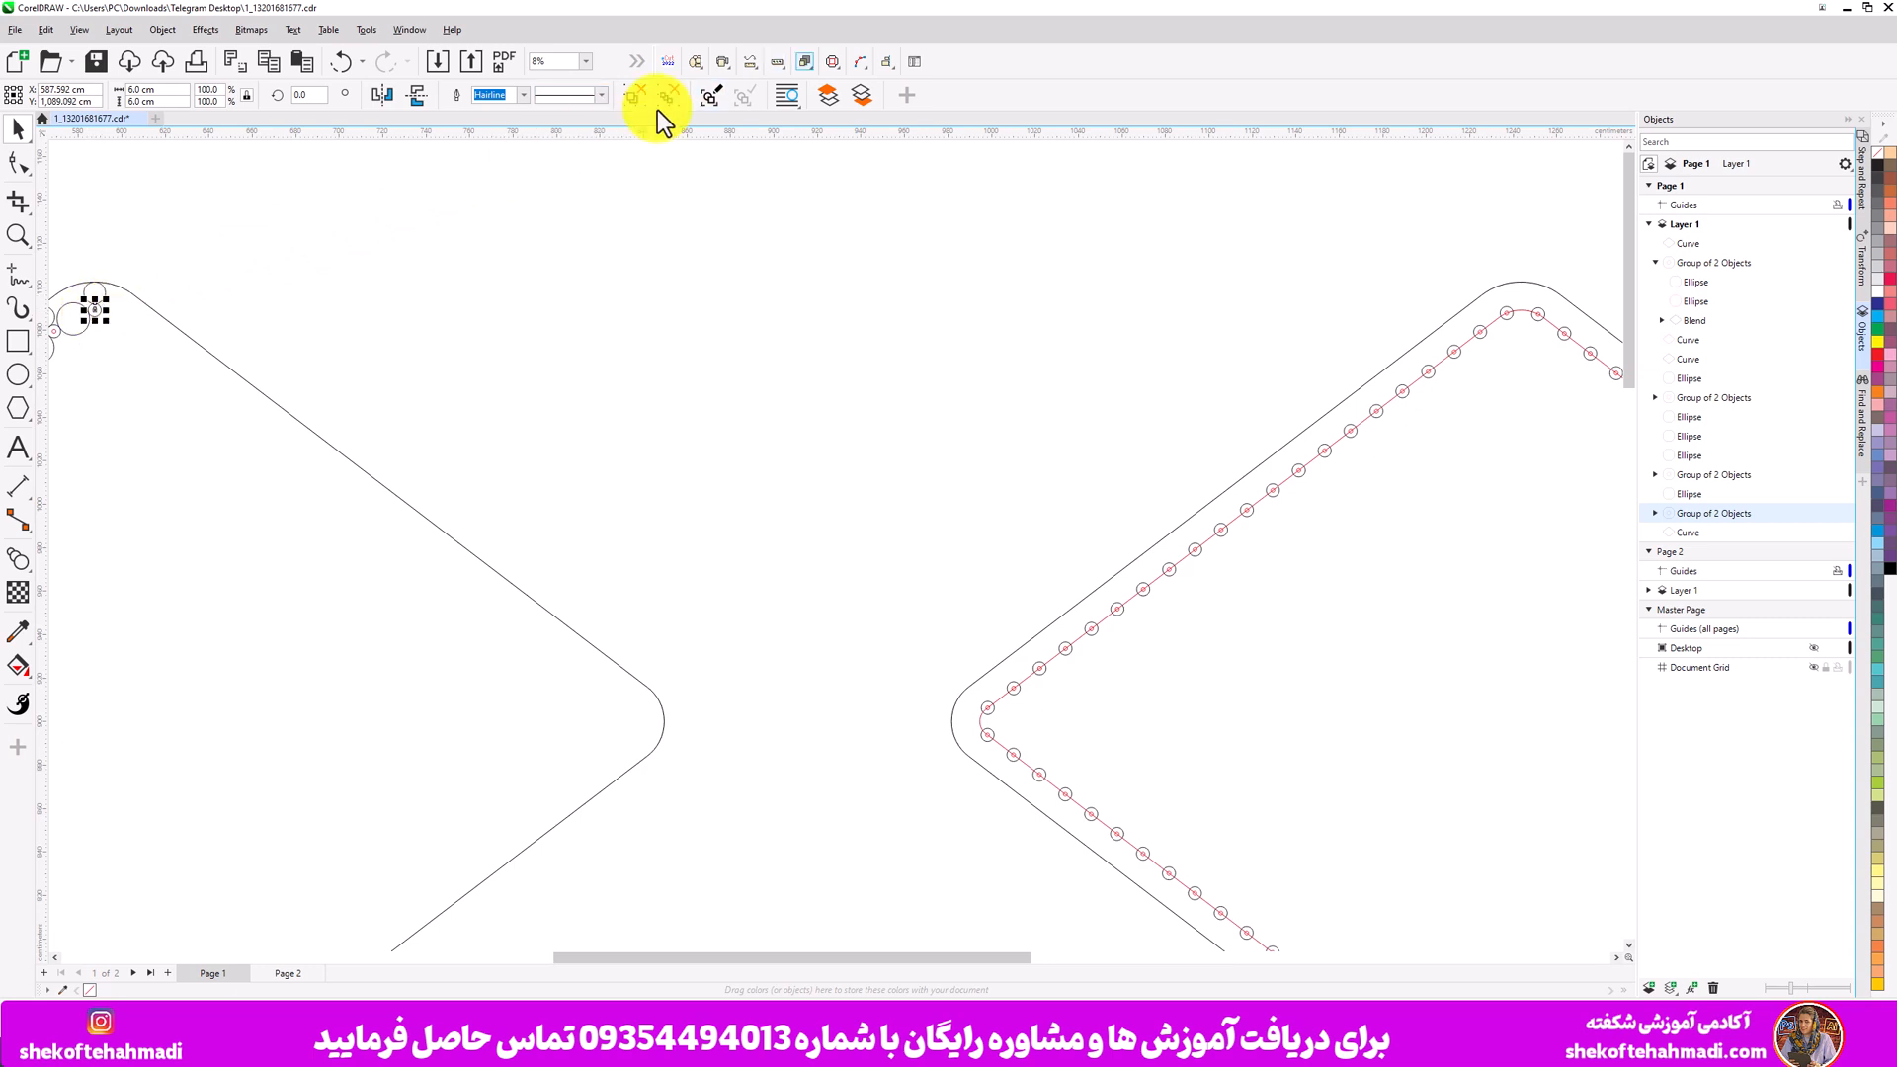
pyautogui.click(776, 65)
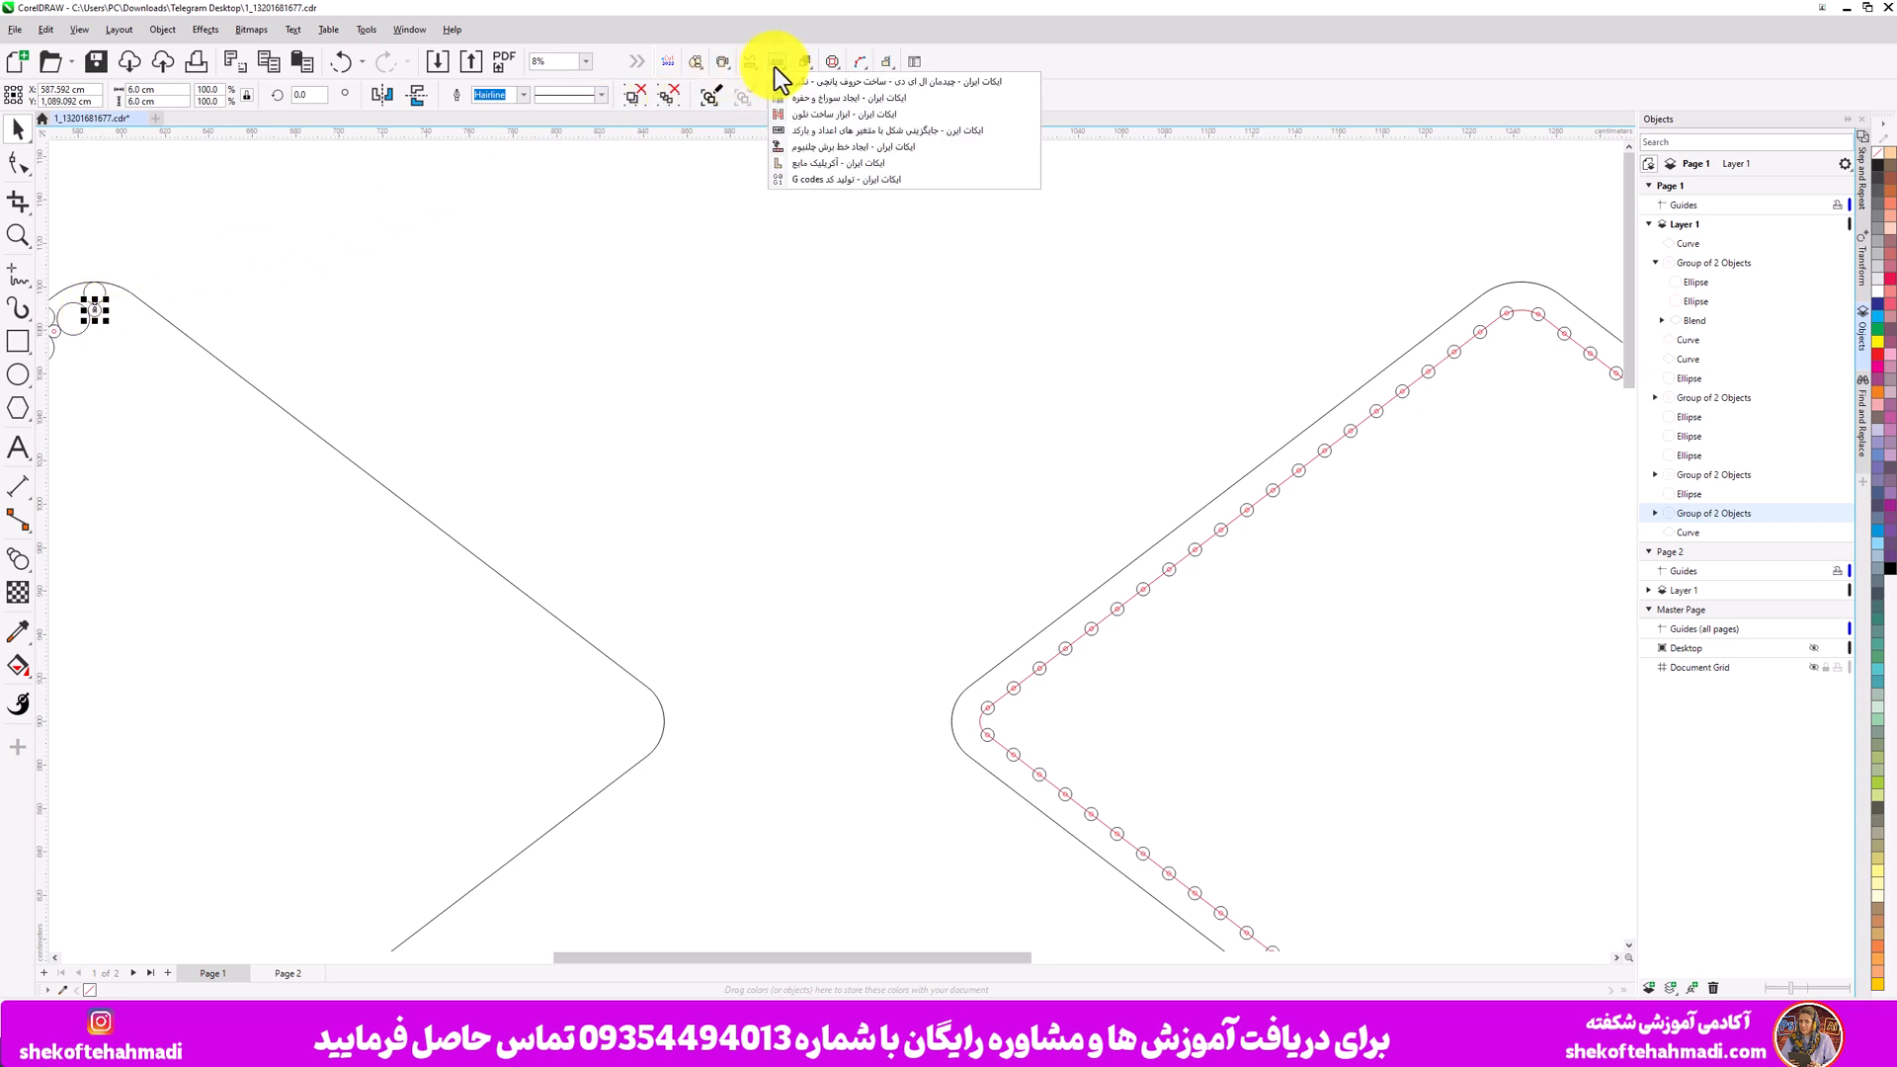
pyautogui.click(892, 87)
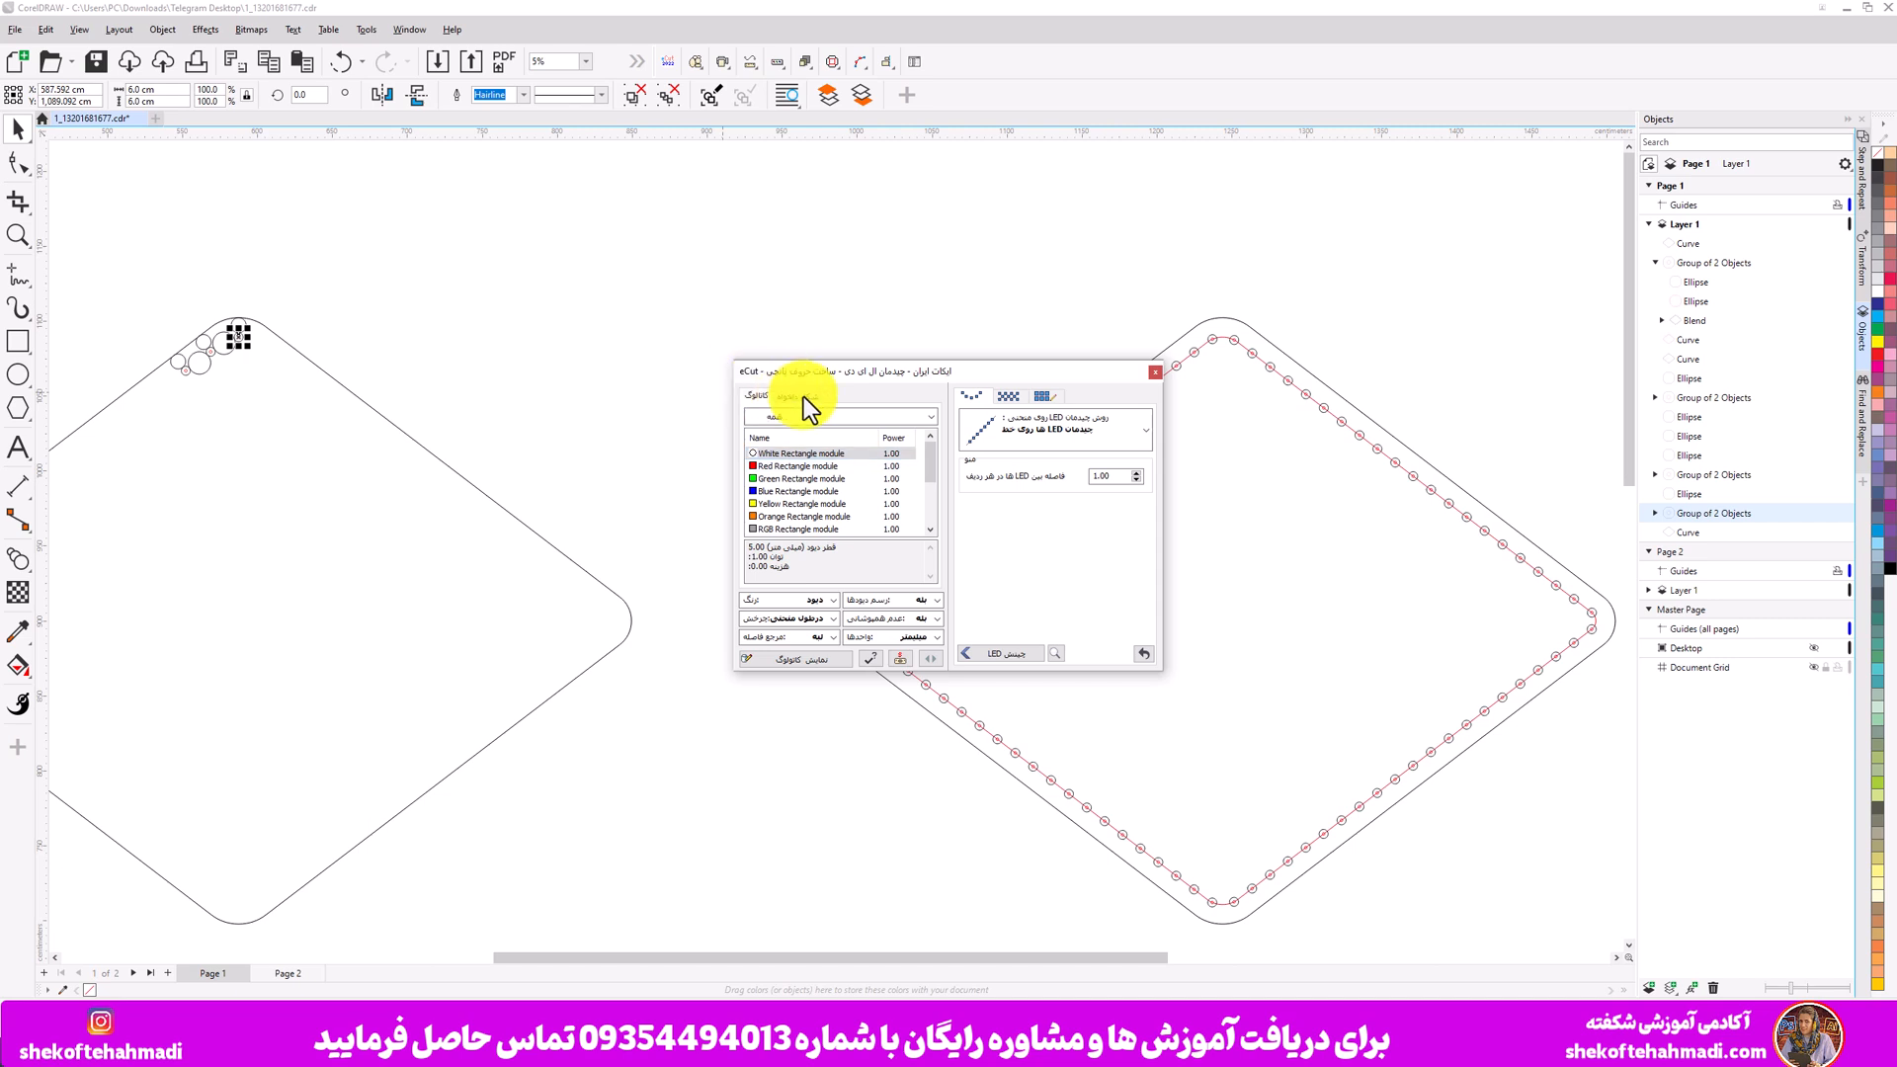
# - Set the selected circle as the custom LED shape in the eCut dialog
pyautogui.click(803, 395)
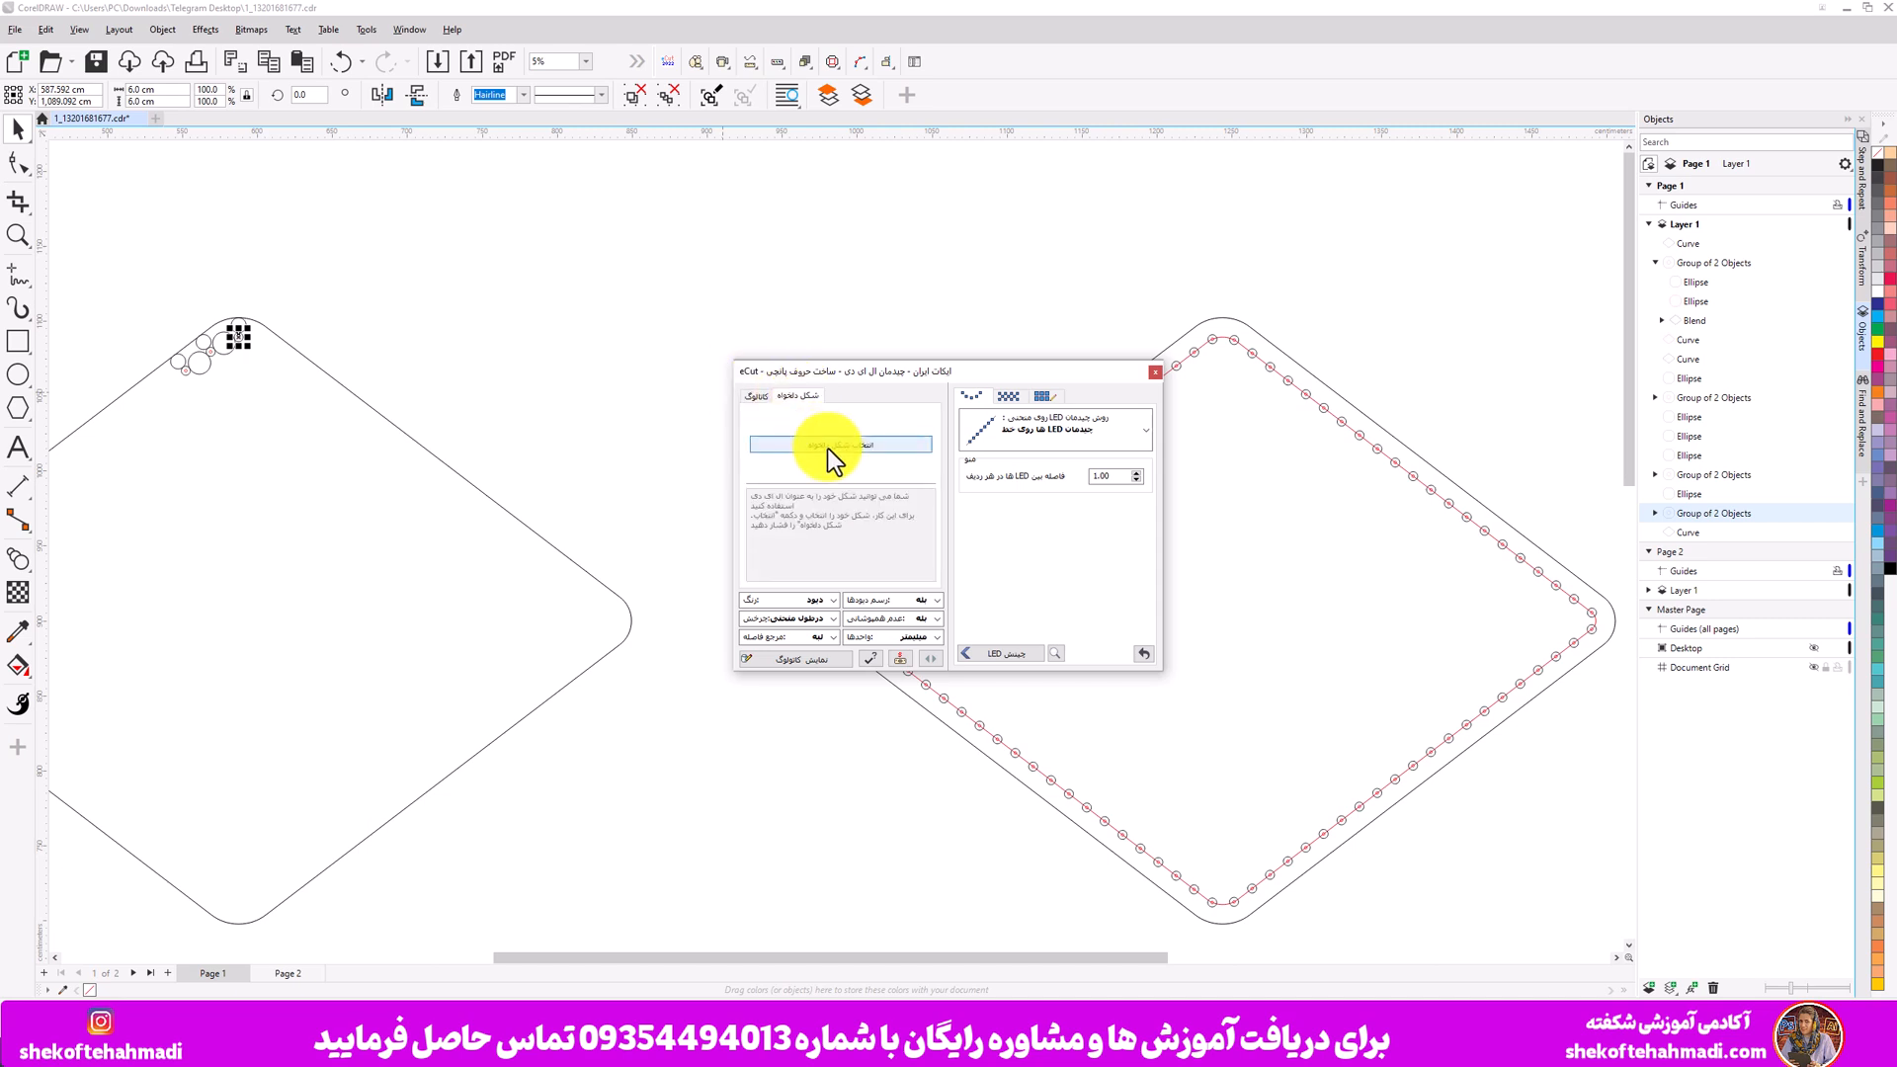
pyautogui.click(840, 445)
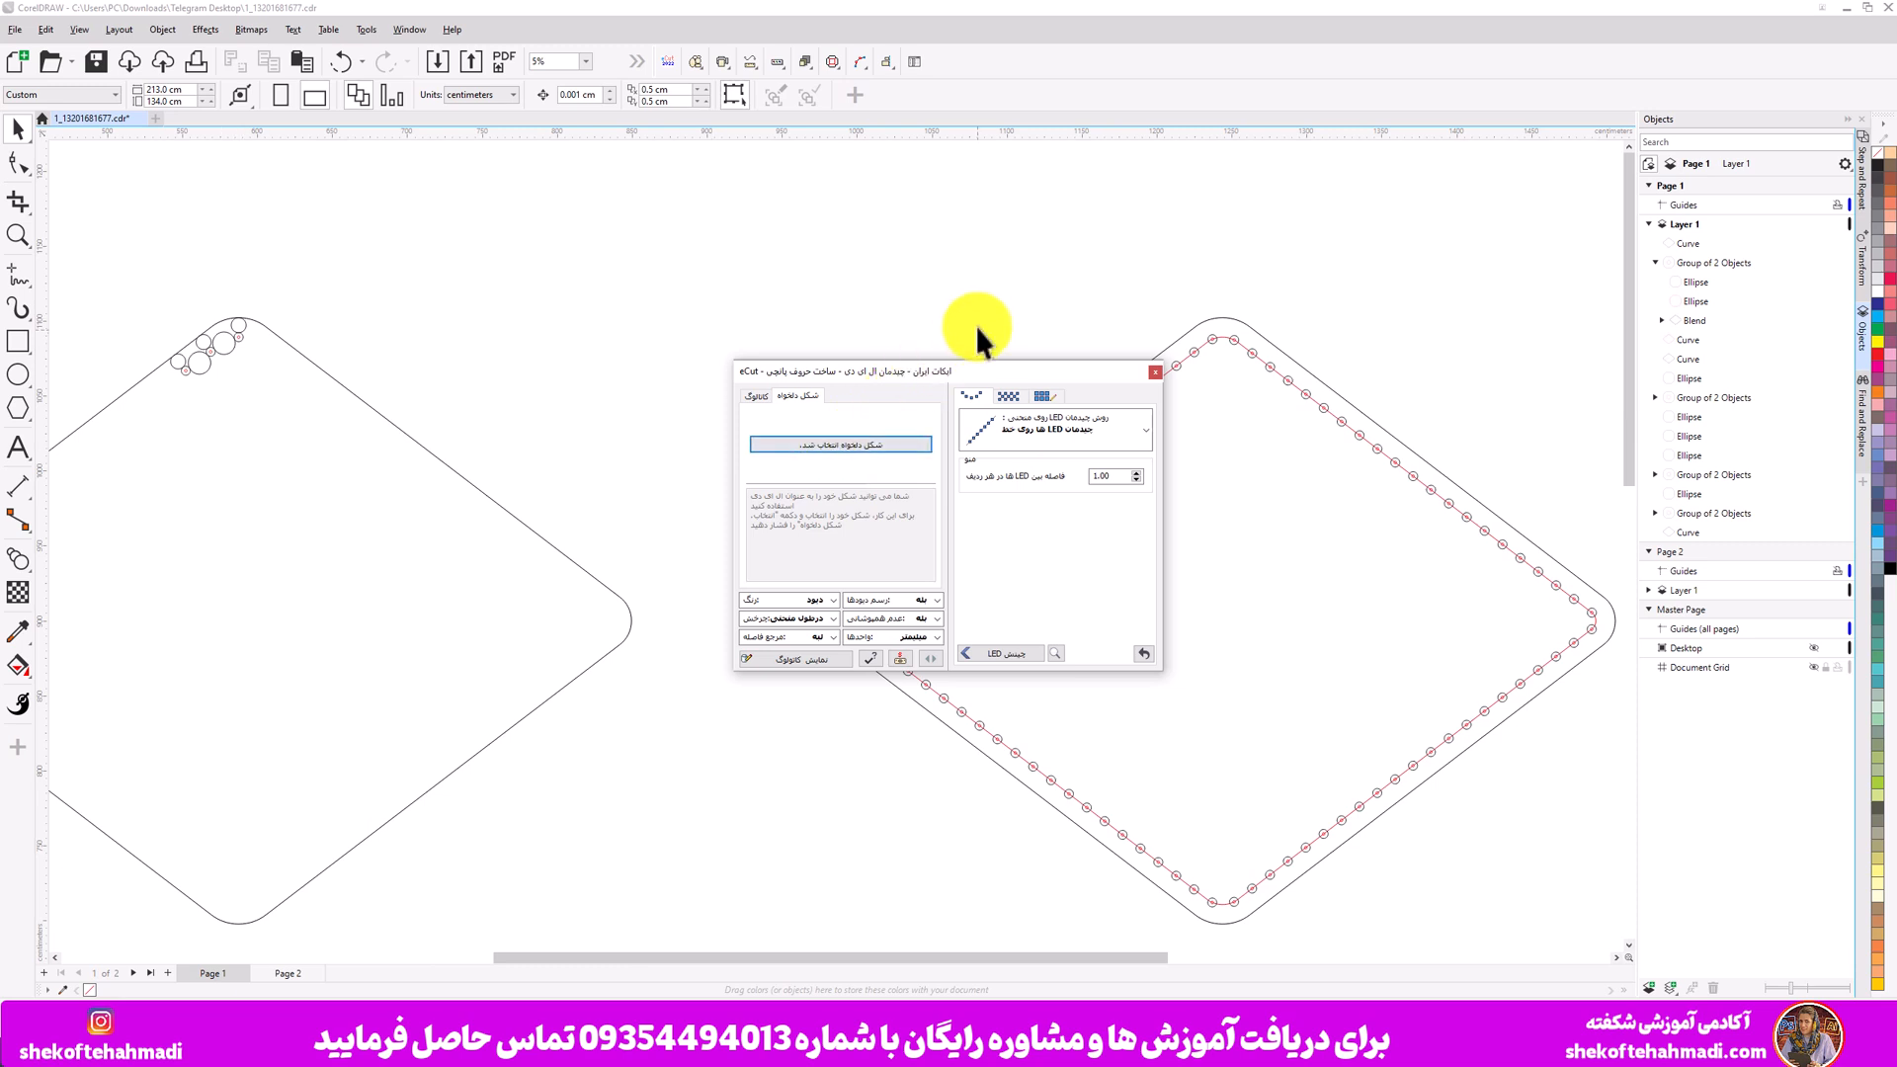
# - Select the copied diamond outline, choose the inside-curve LED arrangement method, and set the LED spacing to 15
pyautogui.scroll(-2, 976, 326)
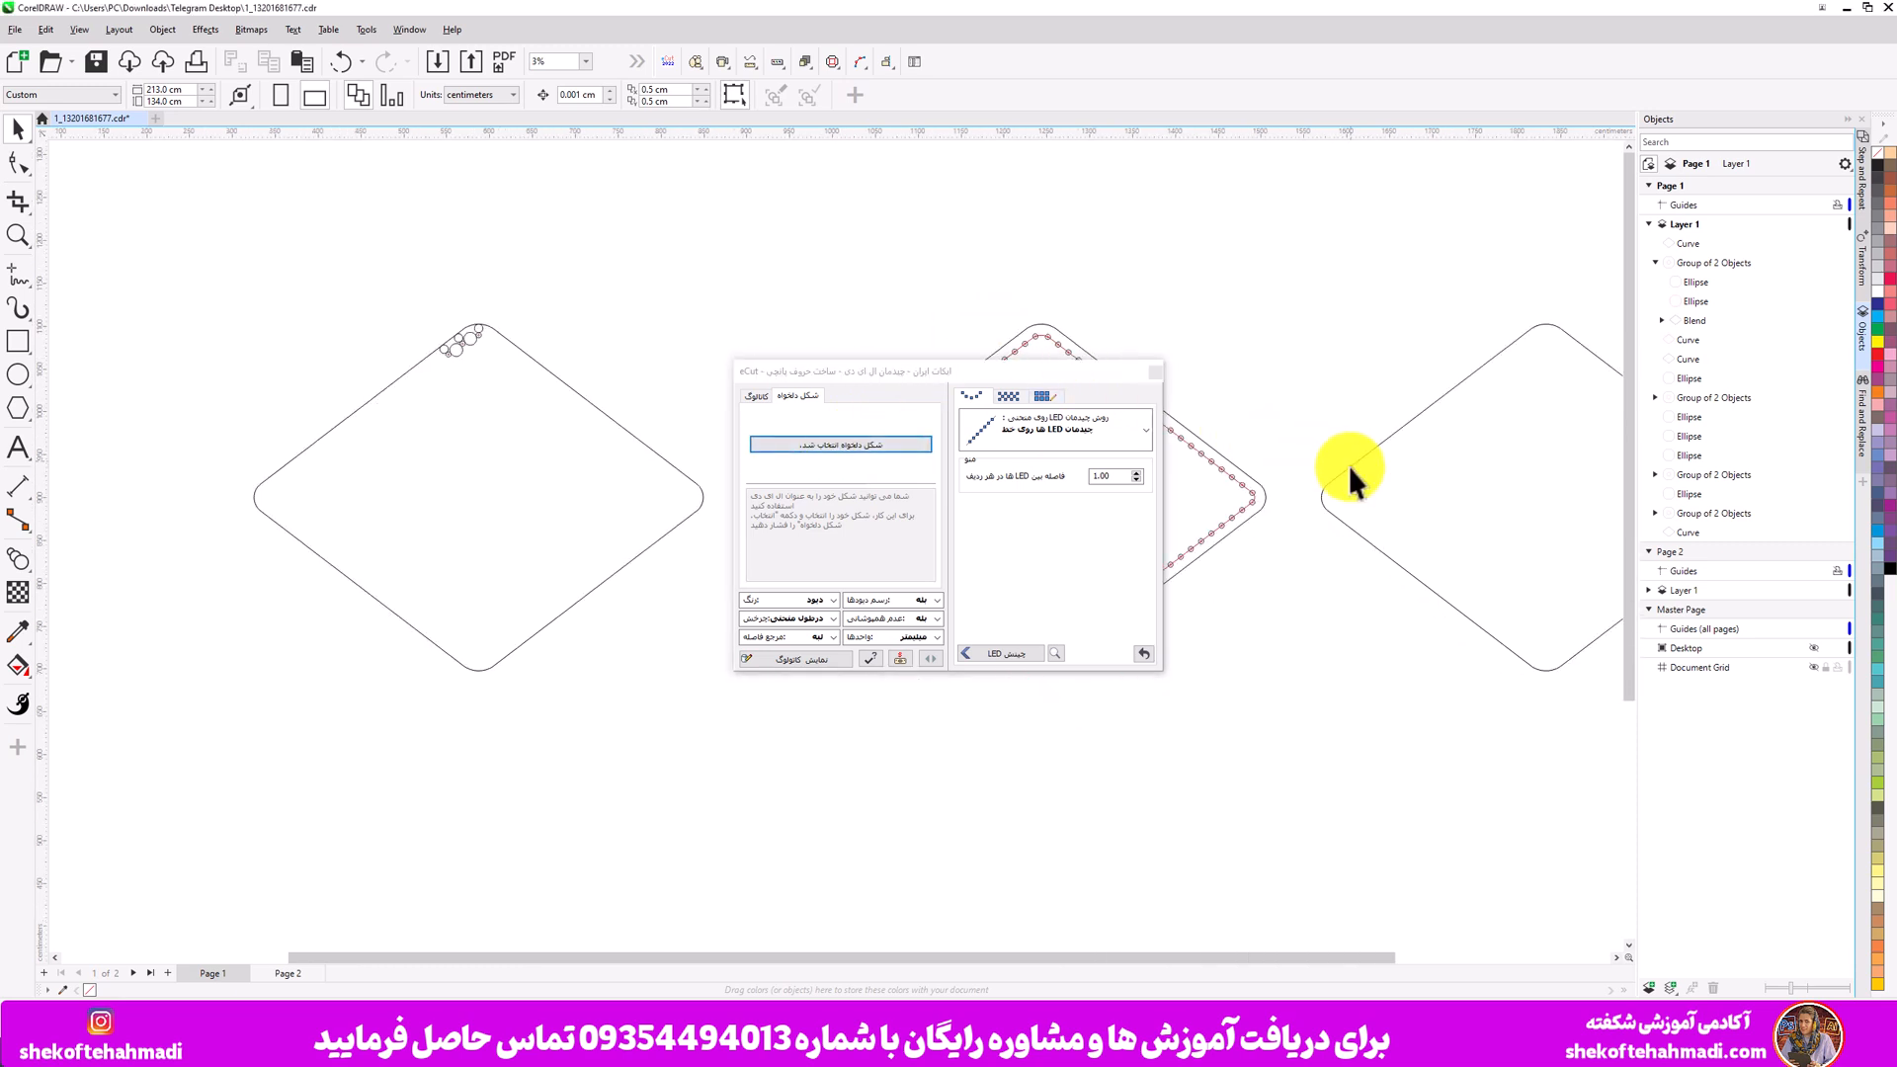
pyautogui.click(1349, 466)
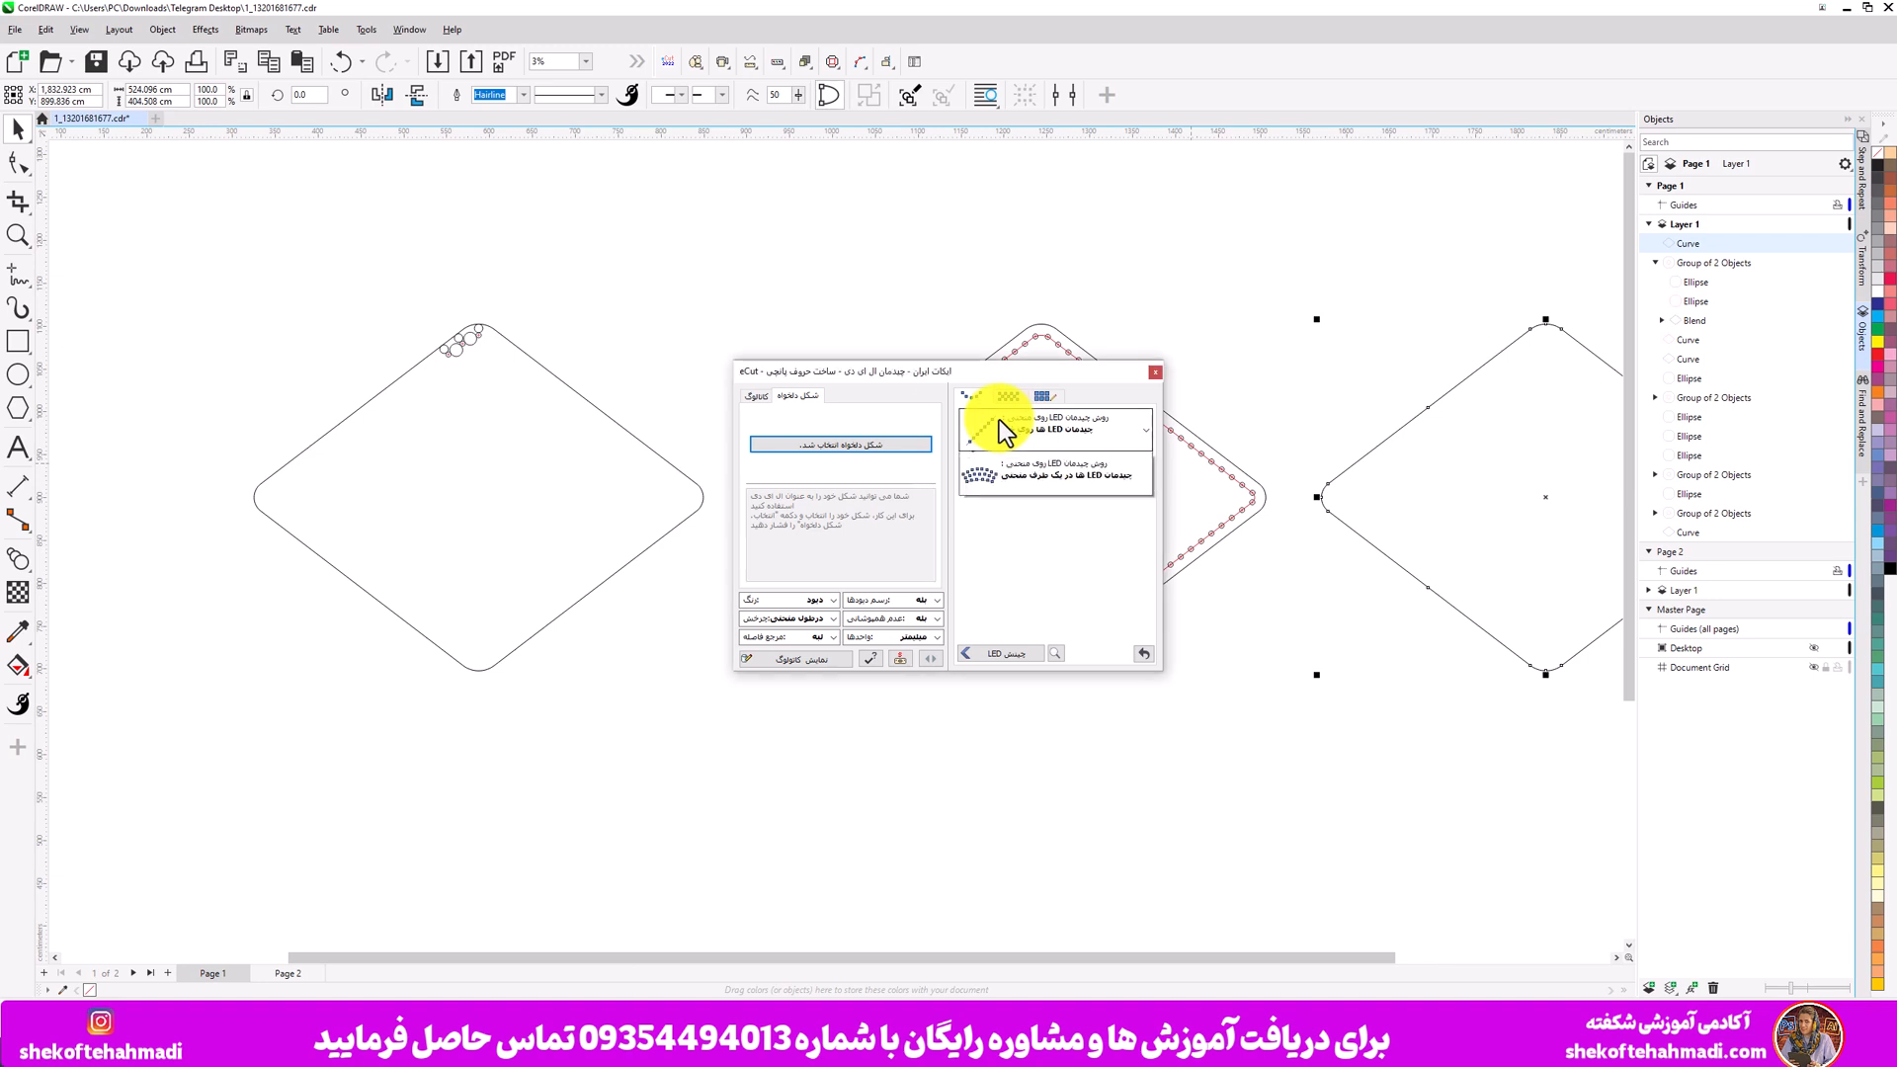
pyautogui.click(999, 419)
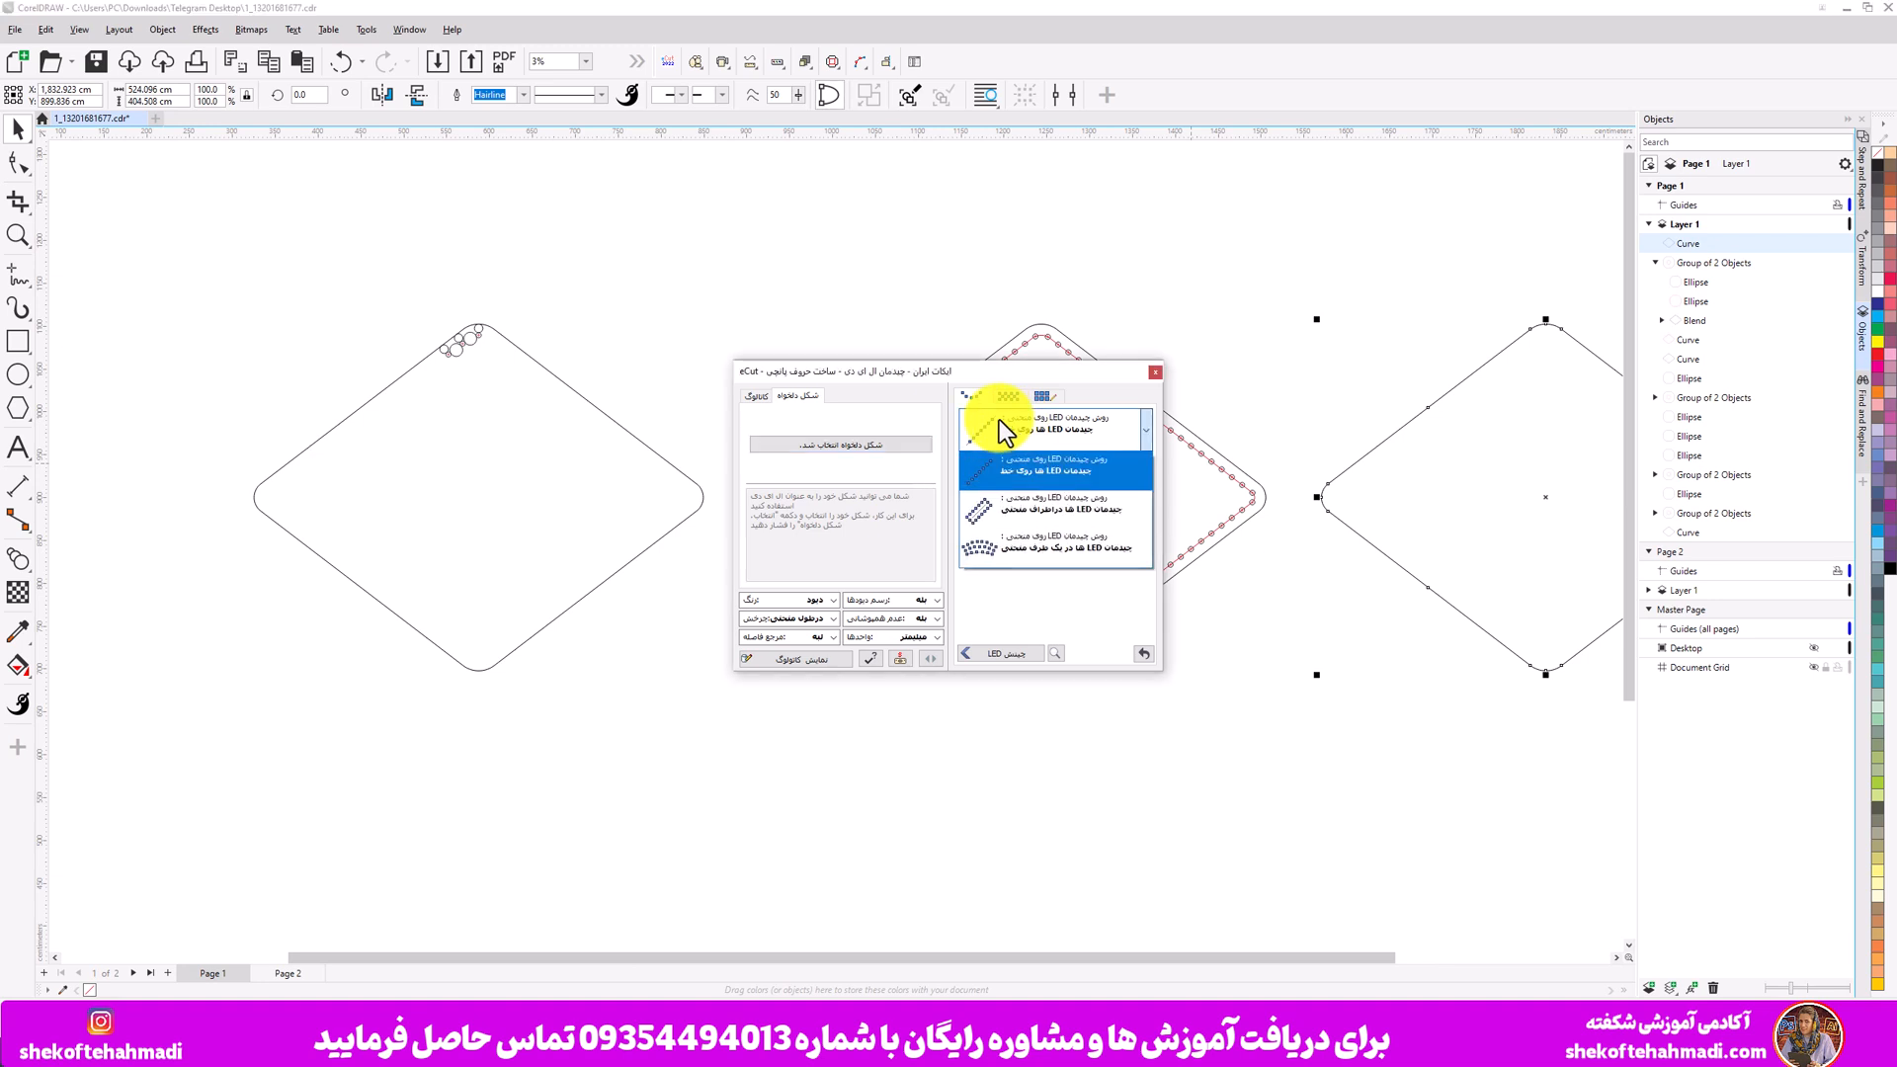
pyautogui.click(1015, 510)
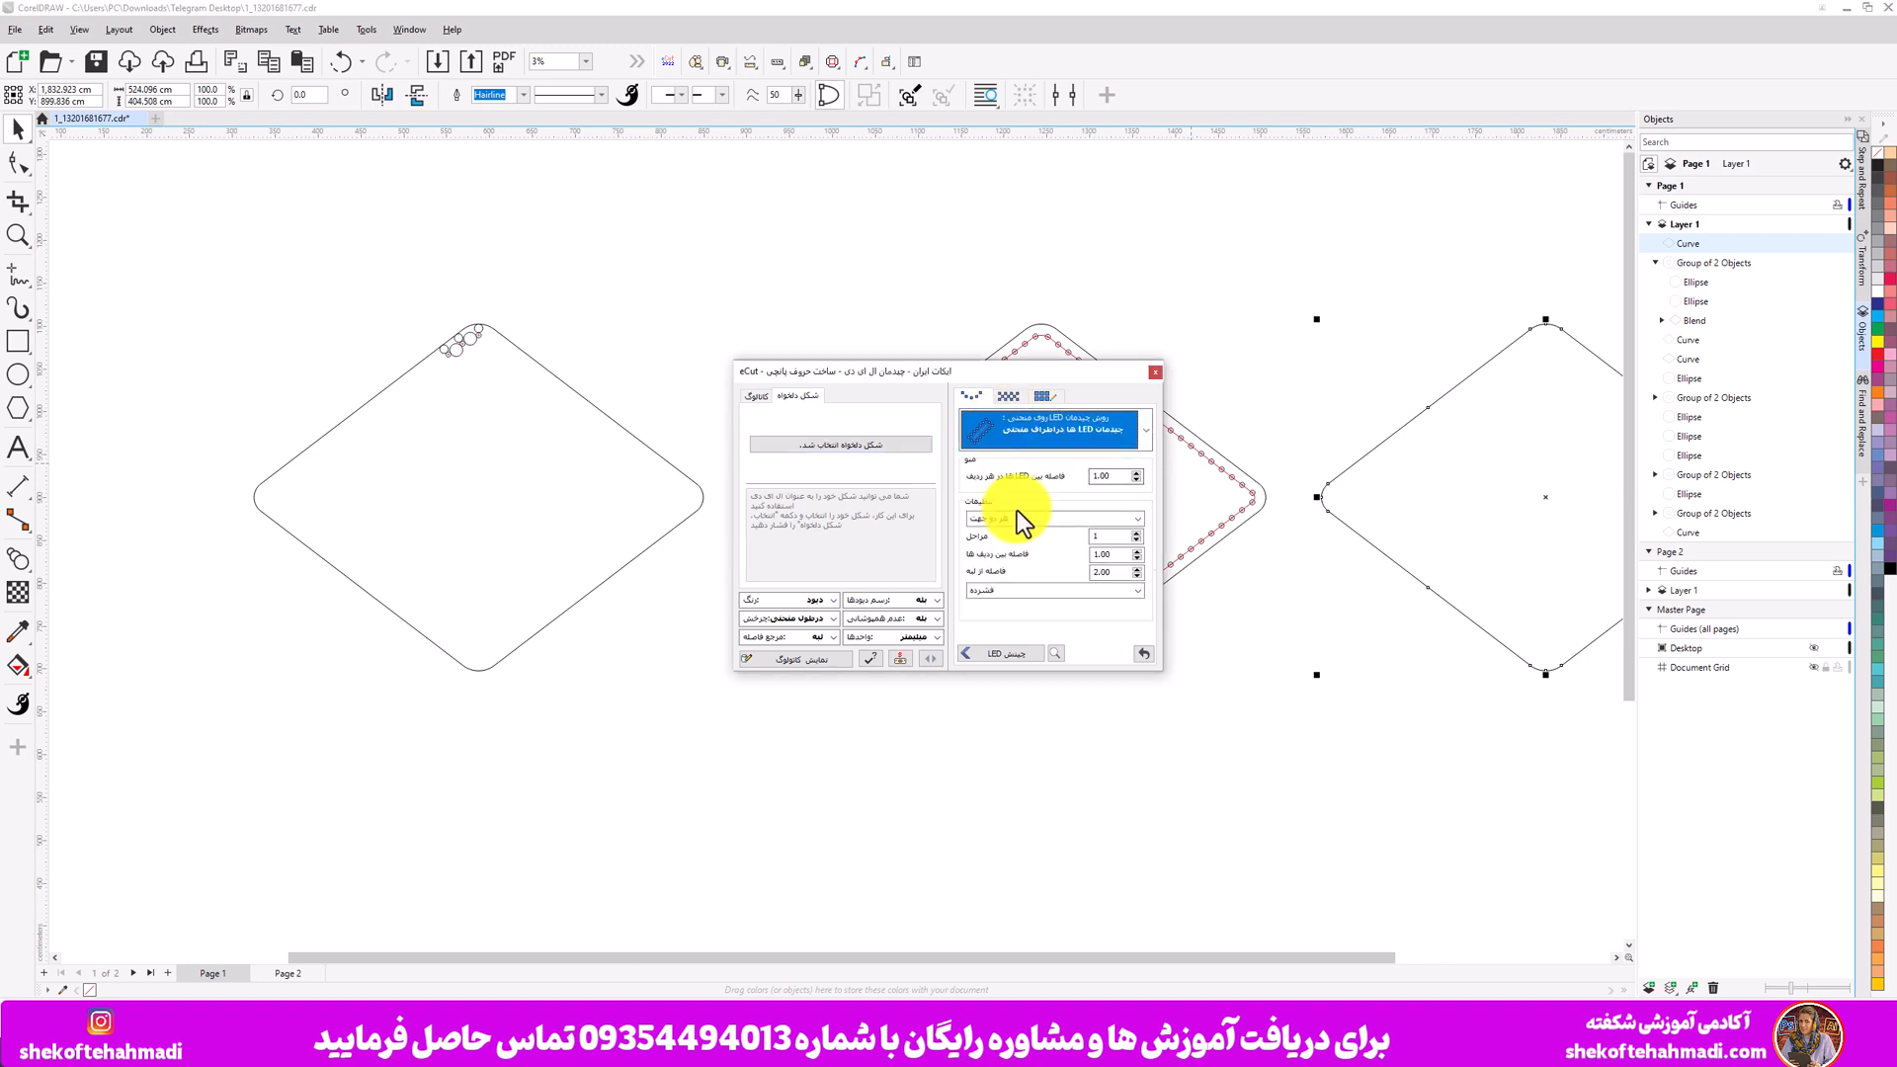
pyautogui.moveTo(1114, 475); pyautogui.dragTo(1072, 479)
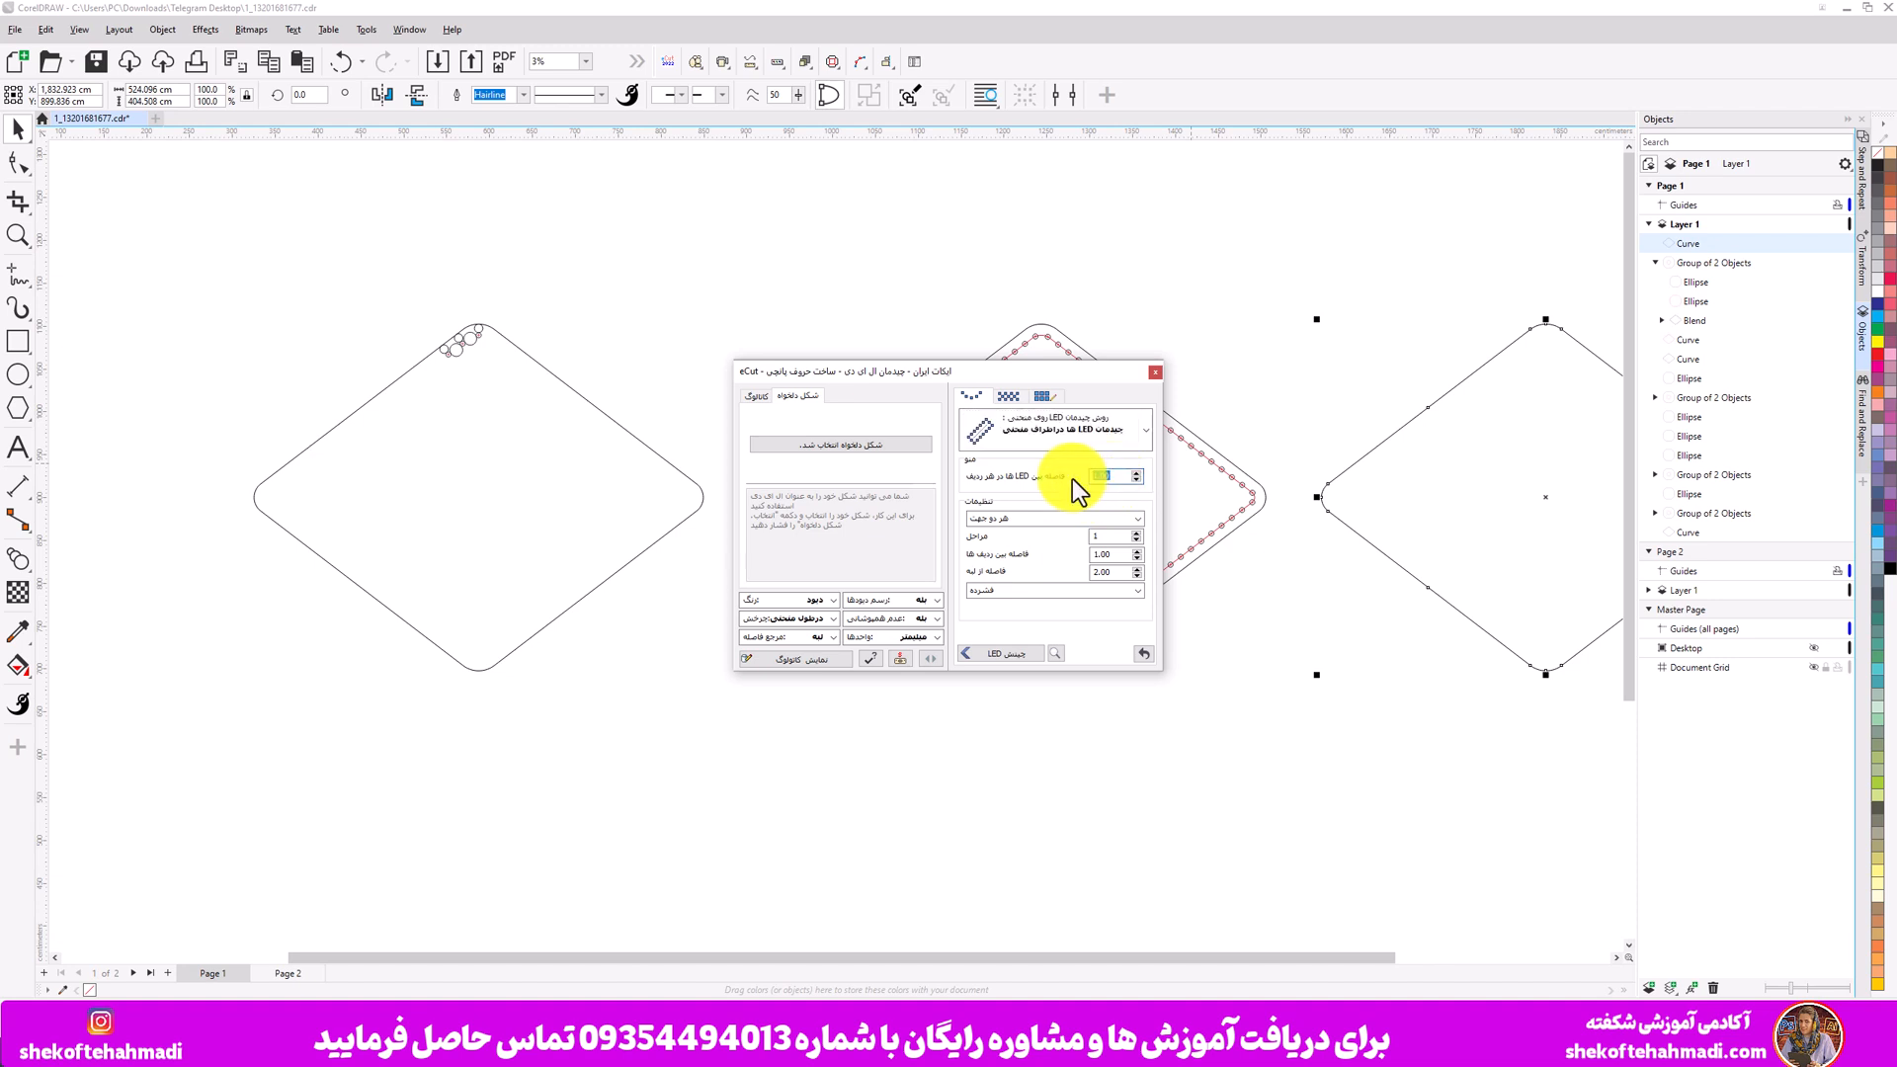
pyautogui.write('15')
pyautogui.press('Return')
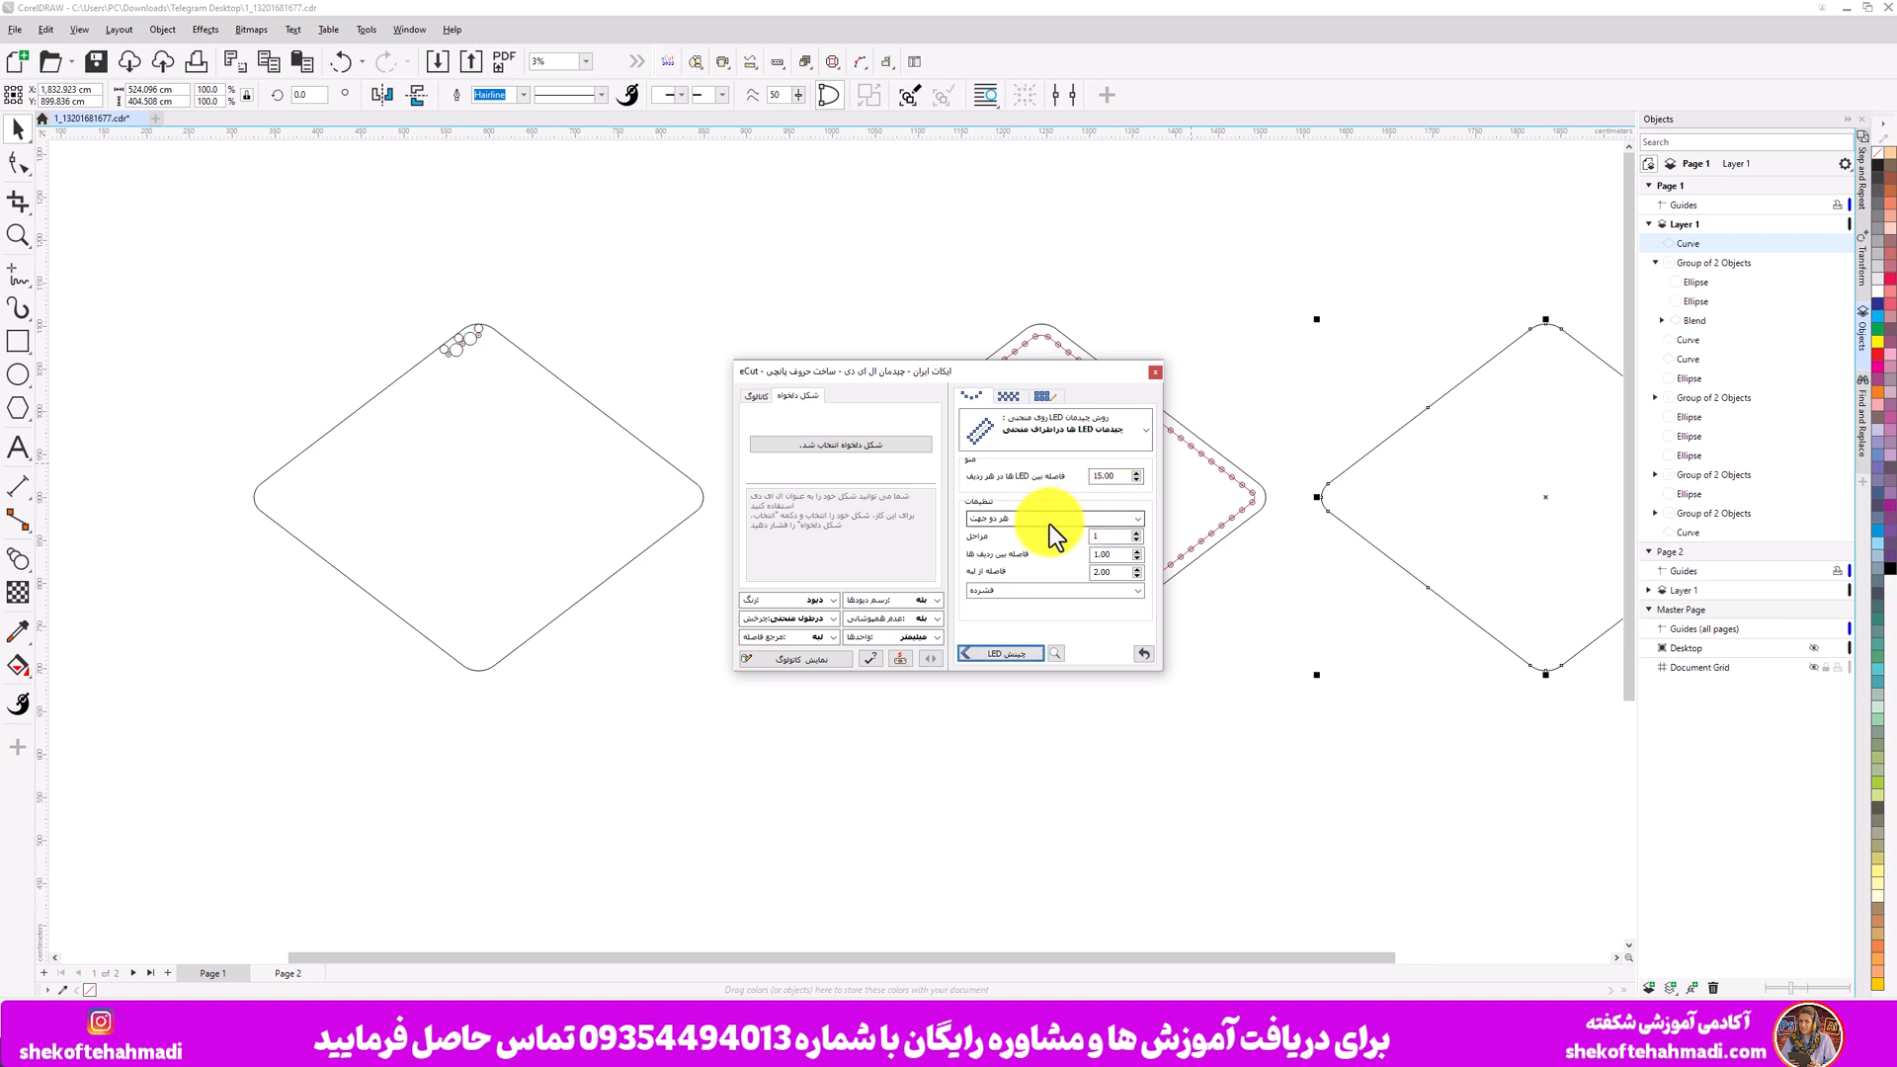
# - Set the arrangement direction to inner and reselect the inside-curve arrangement method
pyautogui.click(1049, 522)
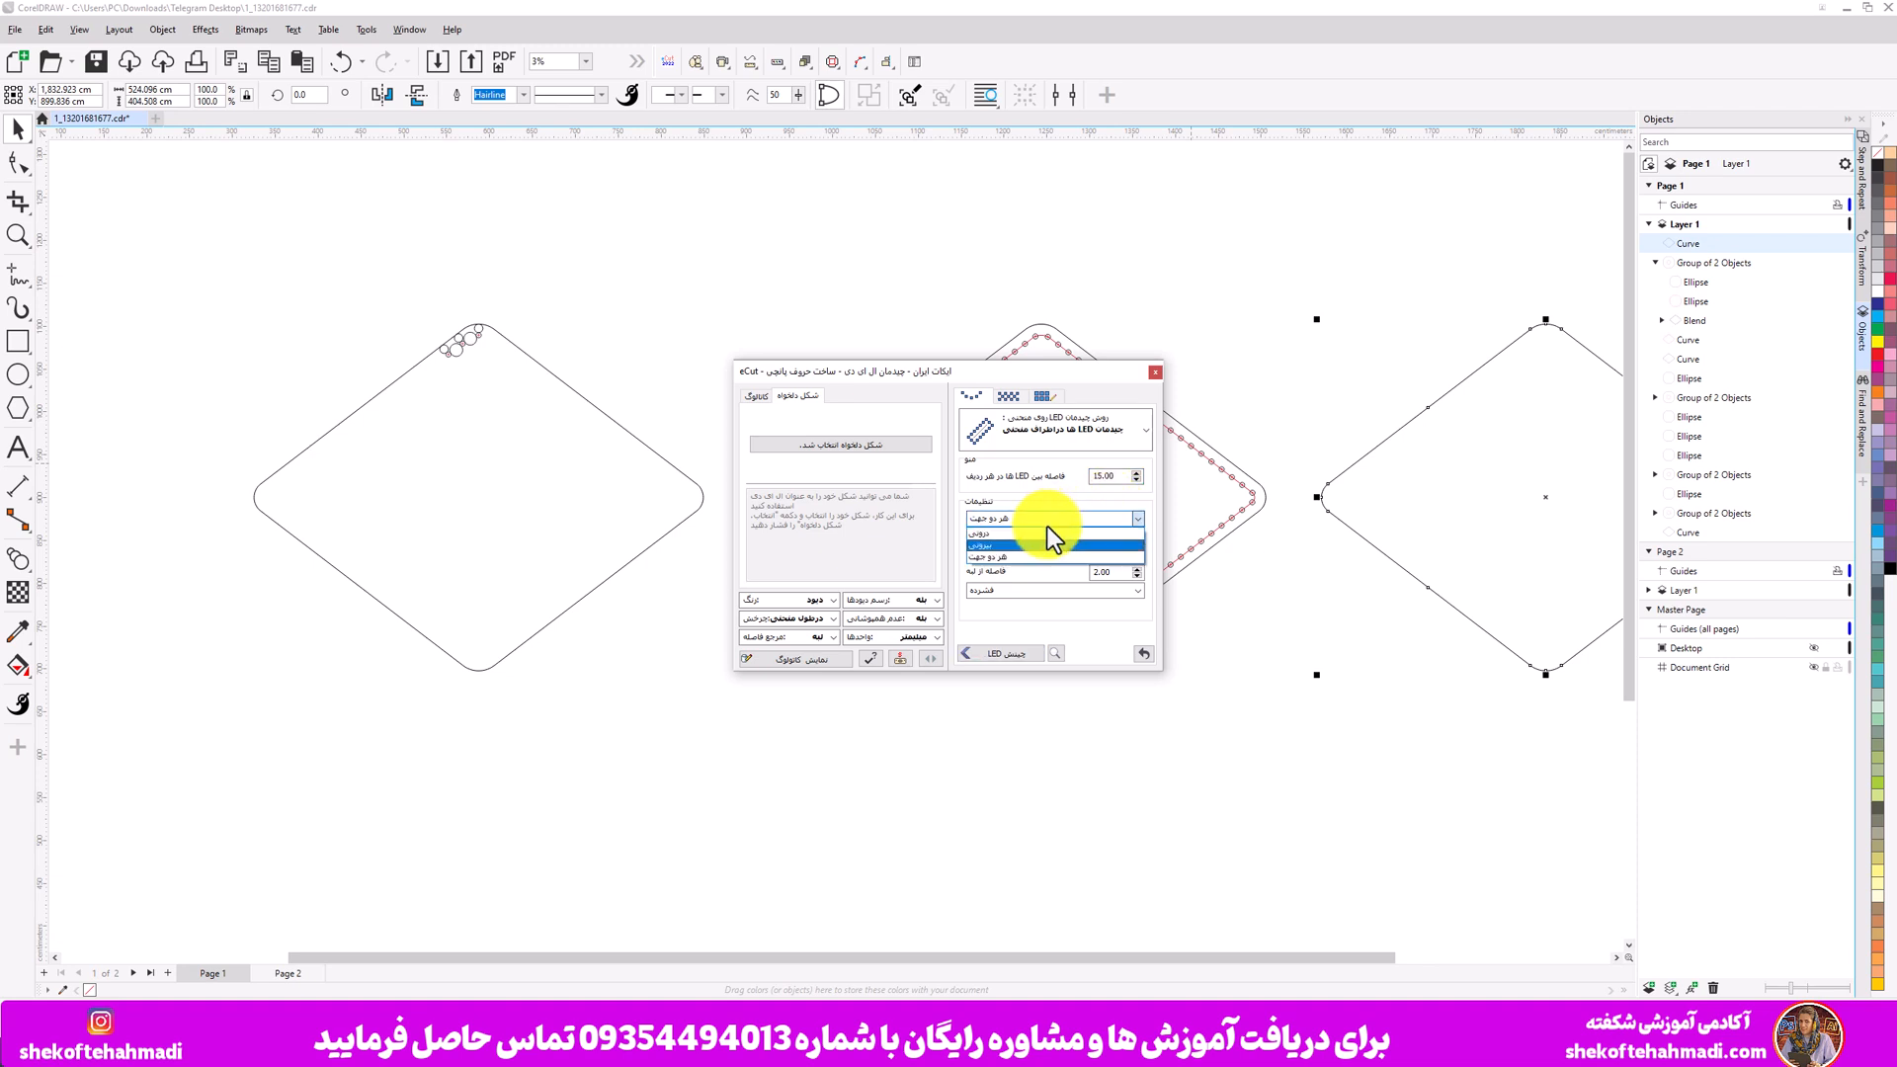
pyautogui.click(1041, 531)
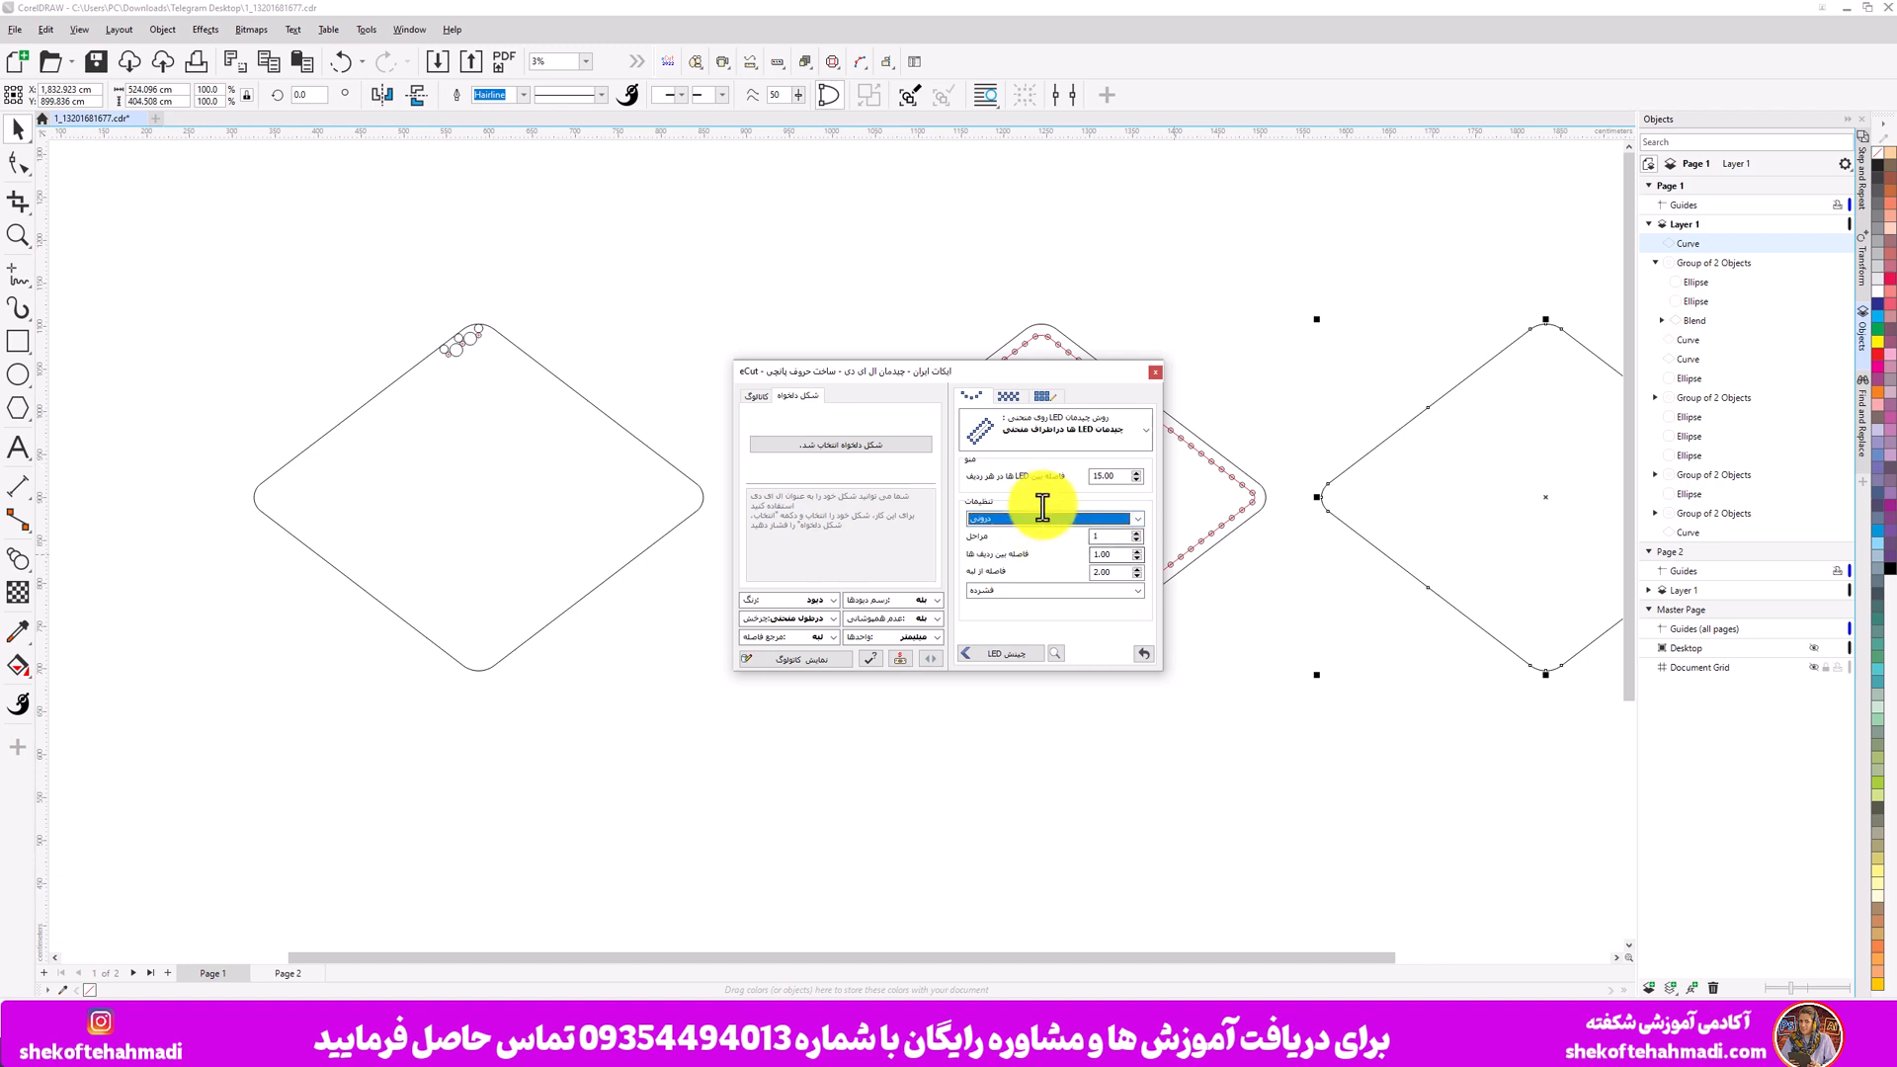
pyautogui.click(1050, 436)
pyautogui.click(1032, 469)
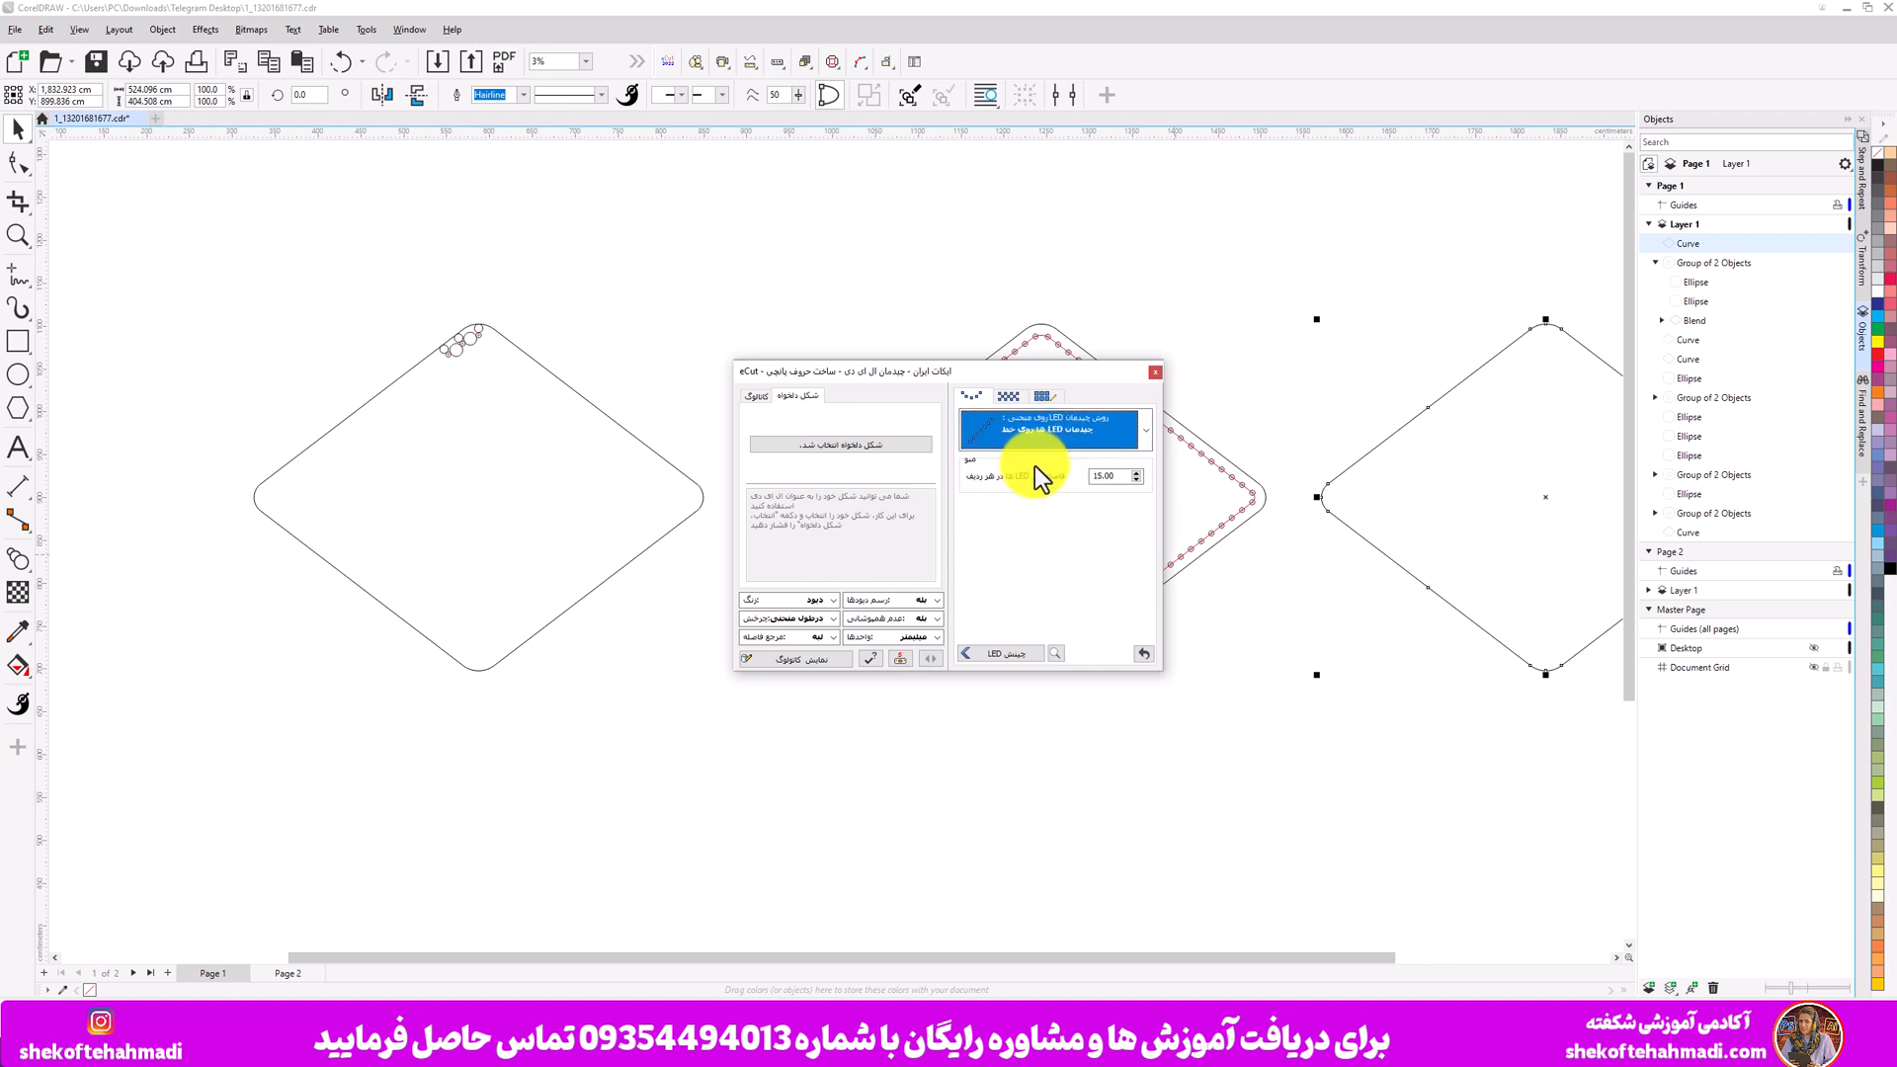
pyautogui.click(1053, 436)
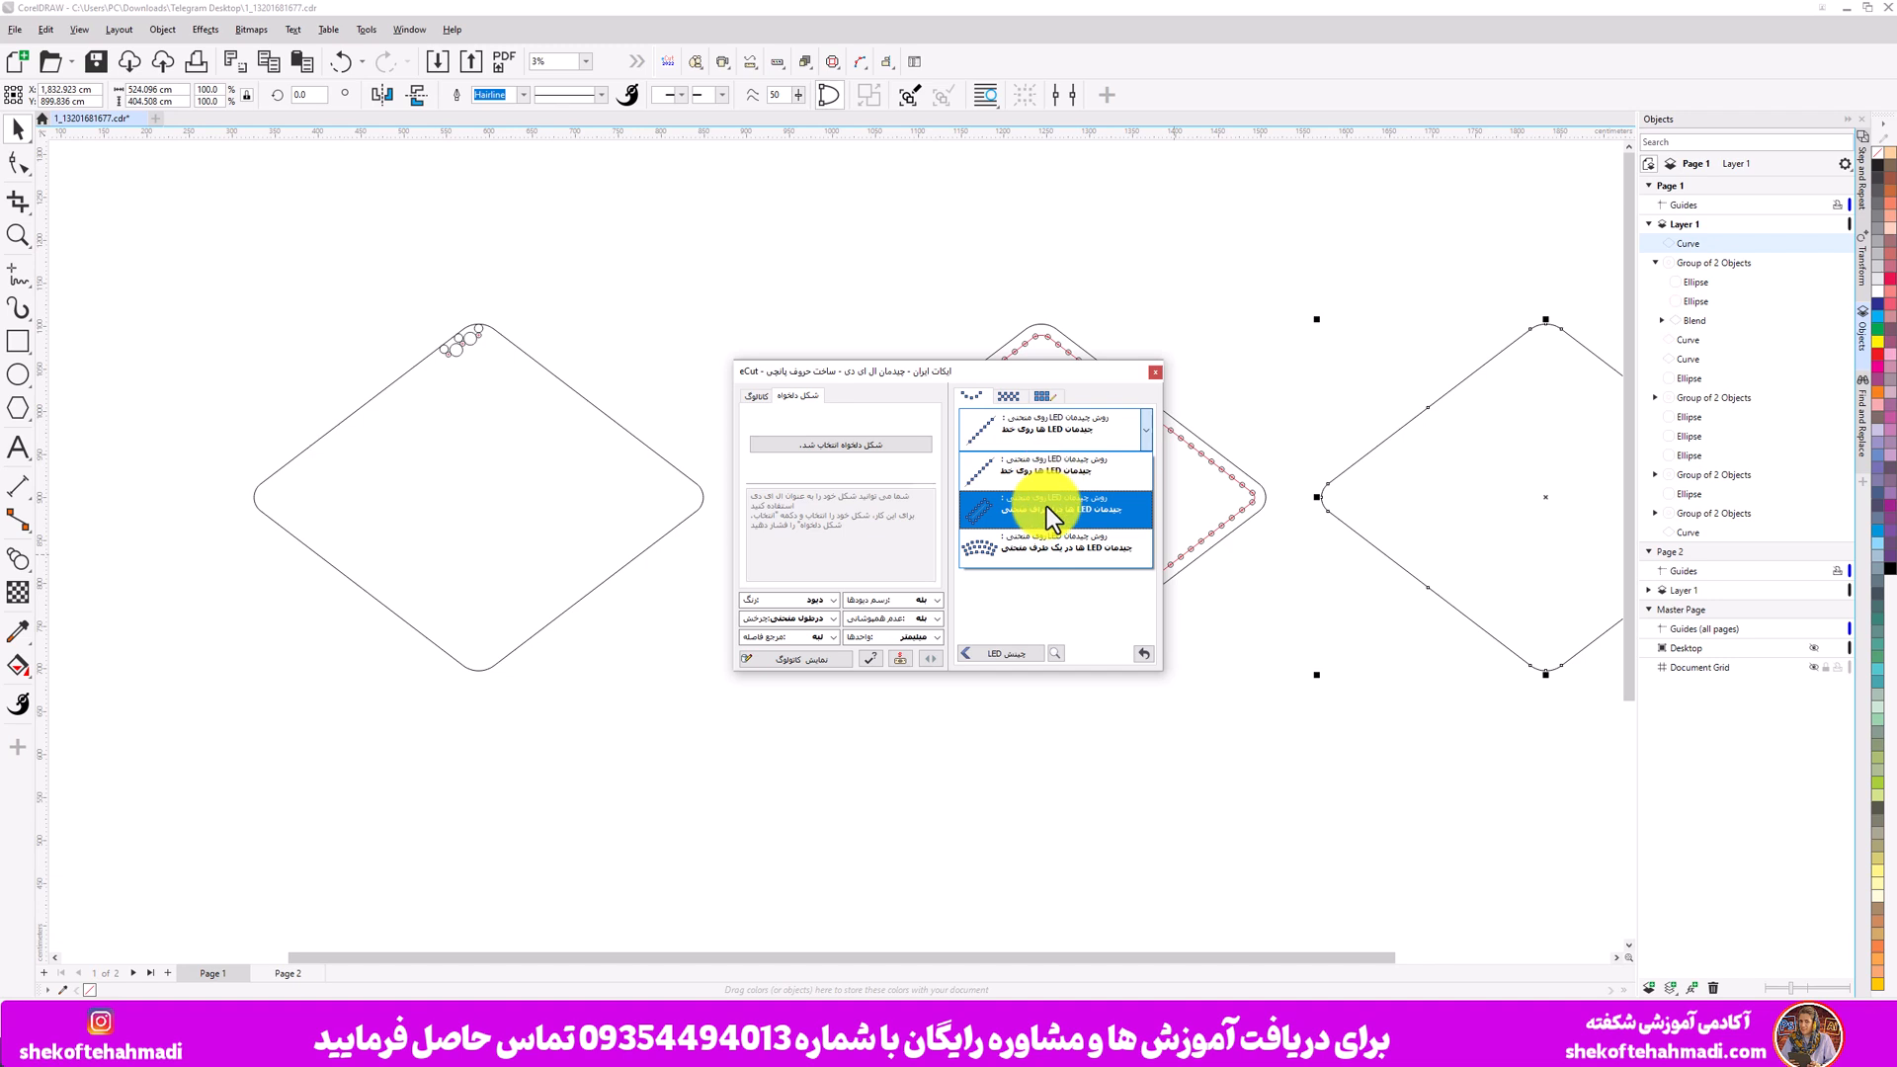
pyautogui.click(1046, 506)
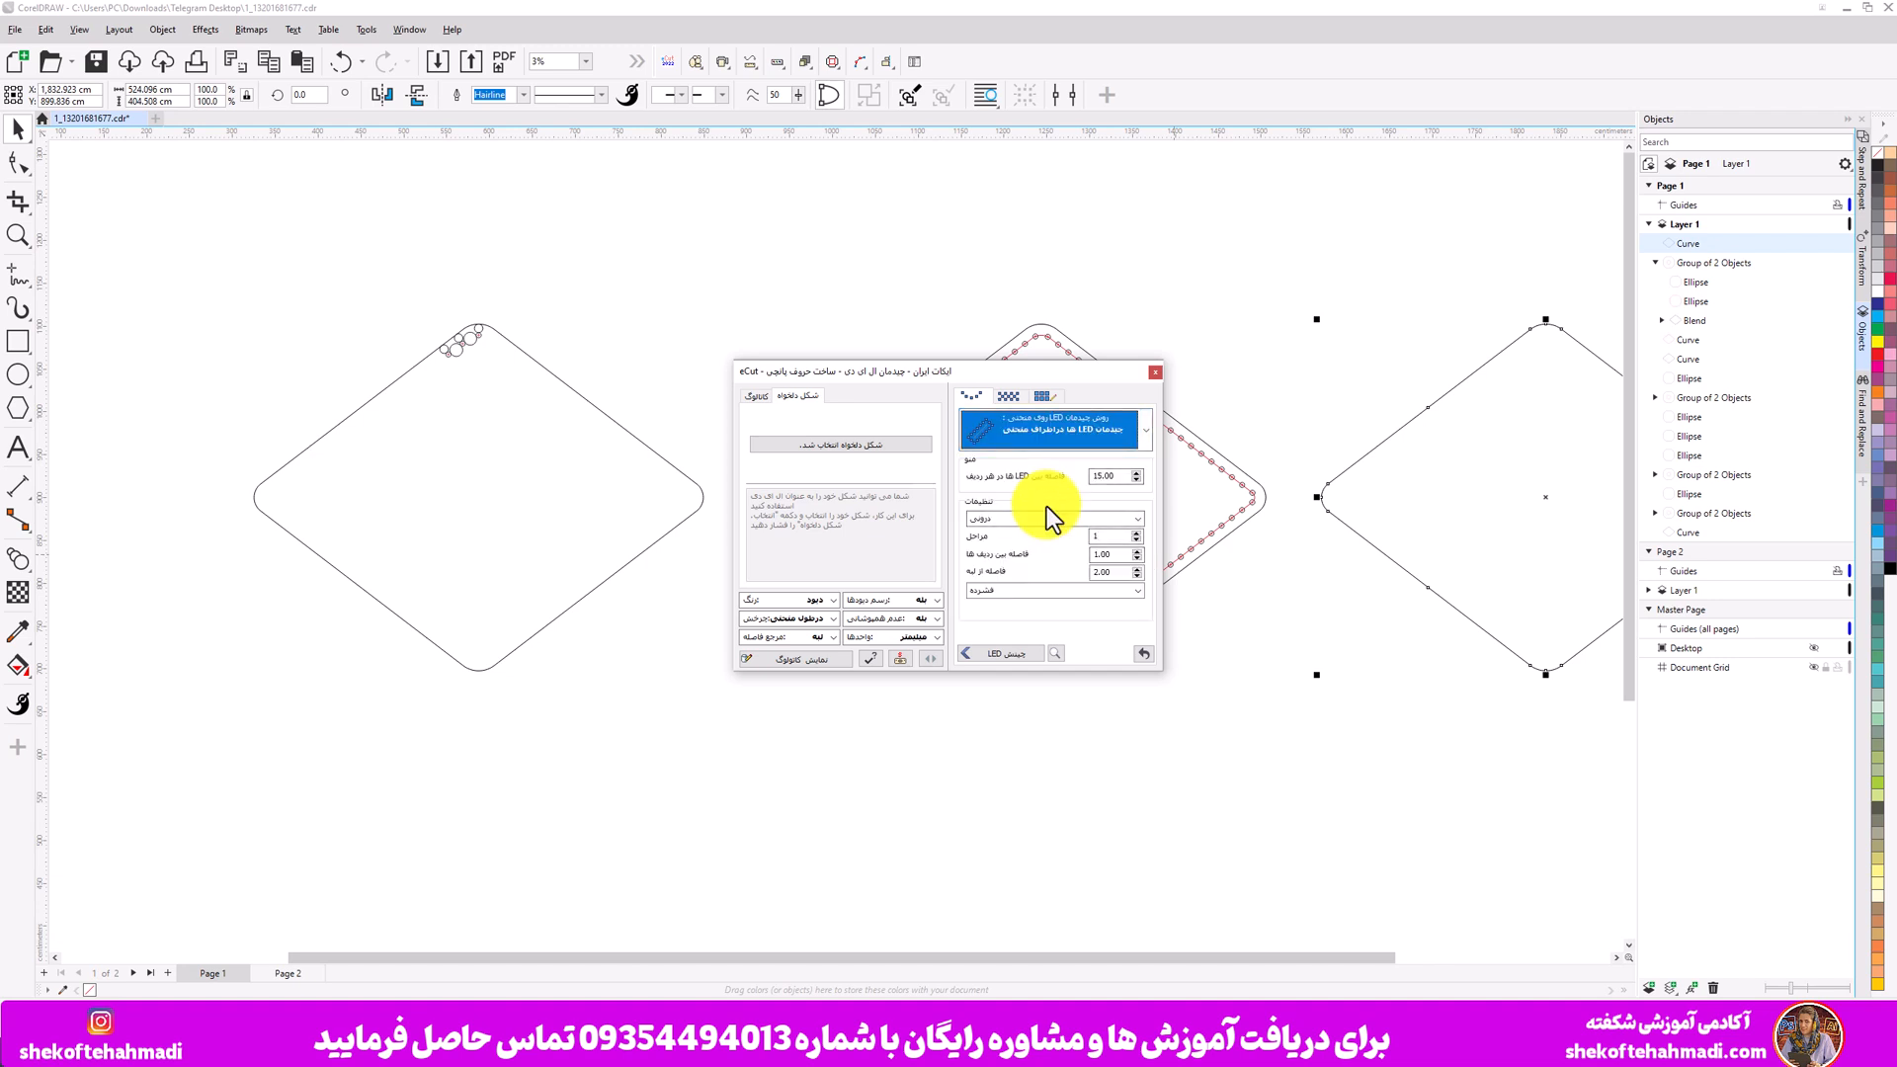
# - Try arranging the LEDs along the copied diamond with an edge distance of 10, then undo the arrangement
pyautogui.click(1110, 572)
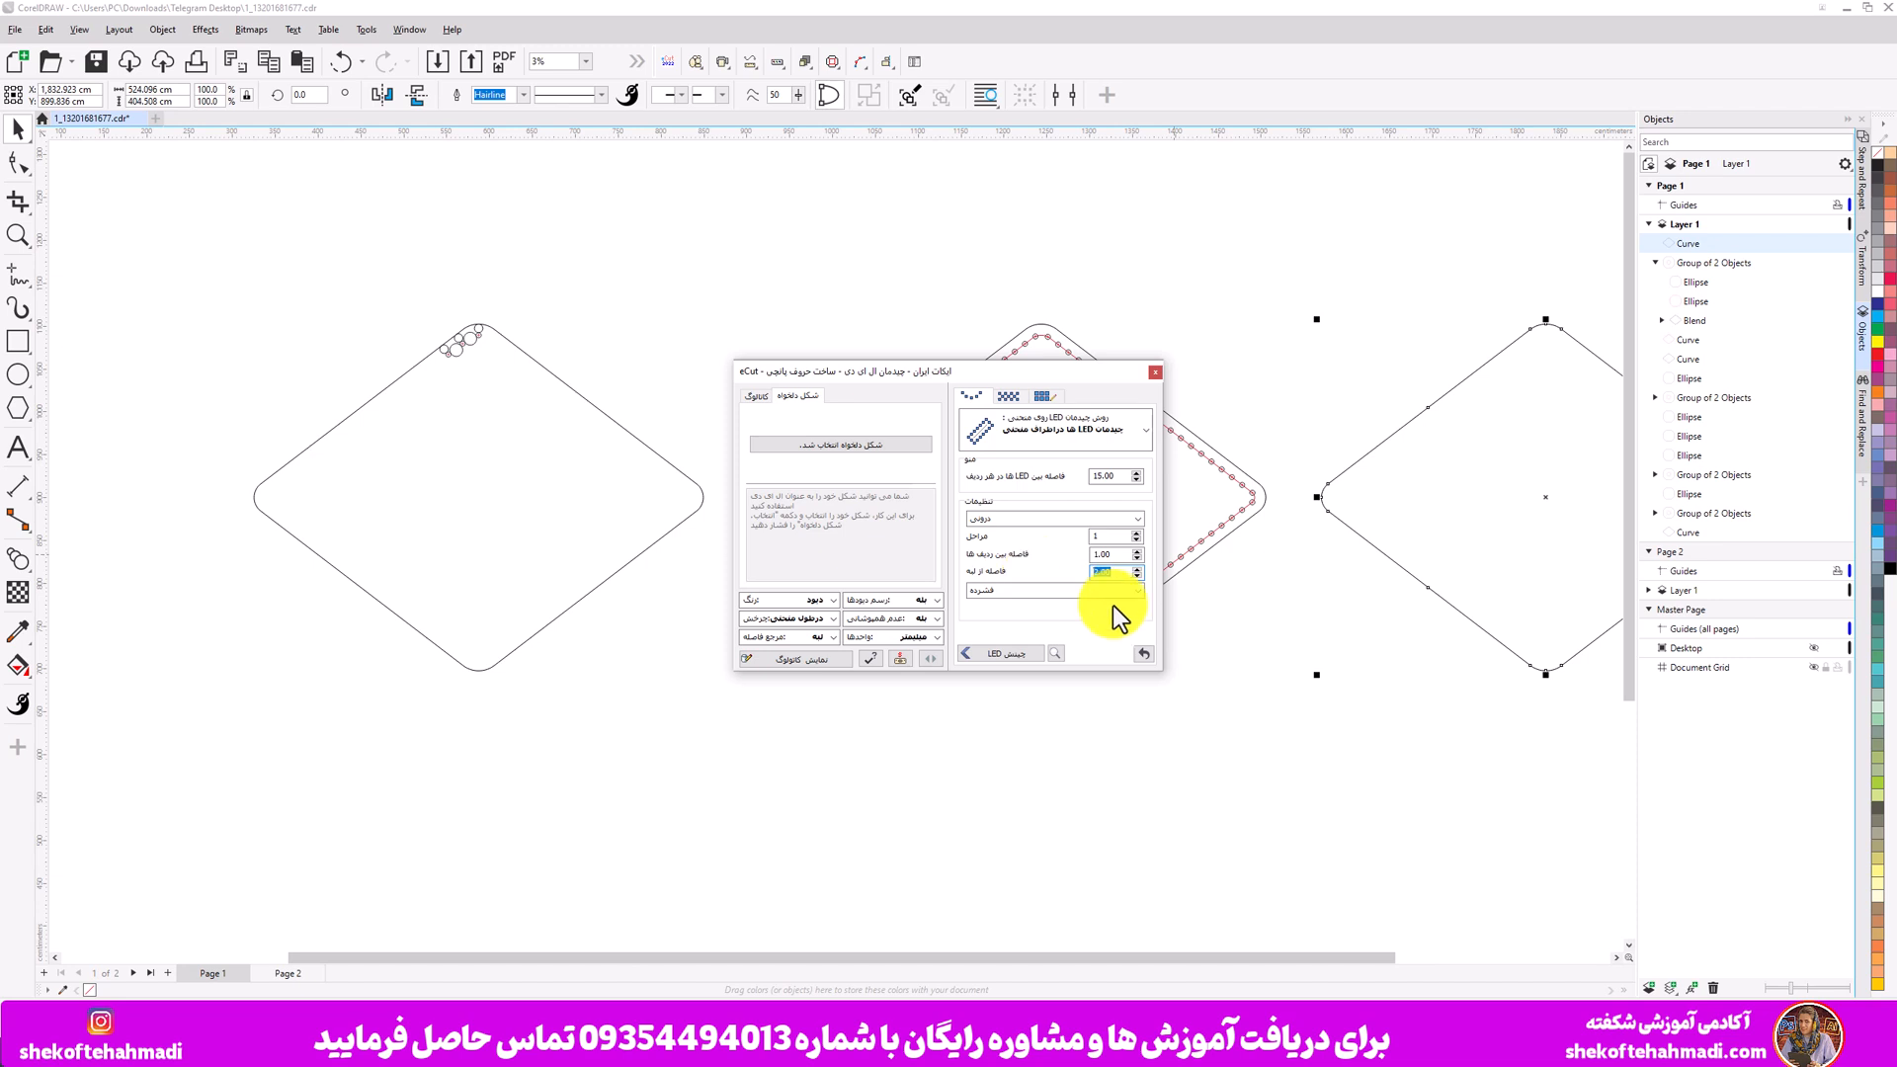
pyautogui.click(990, 656)
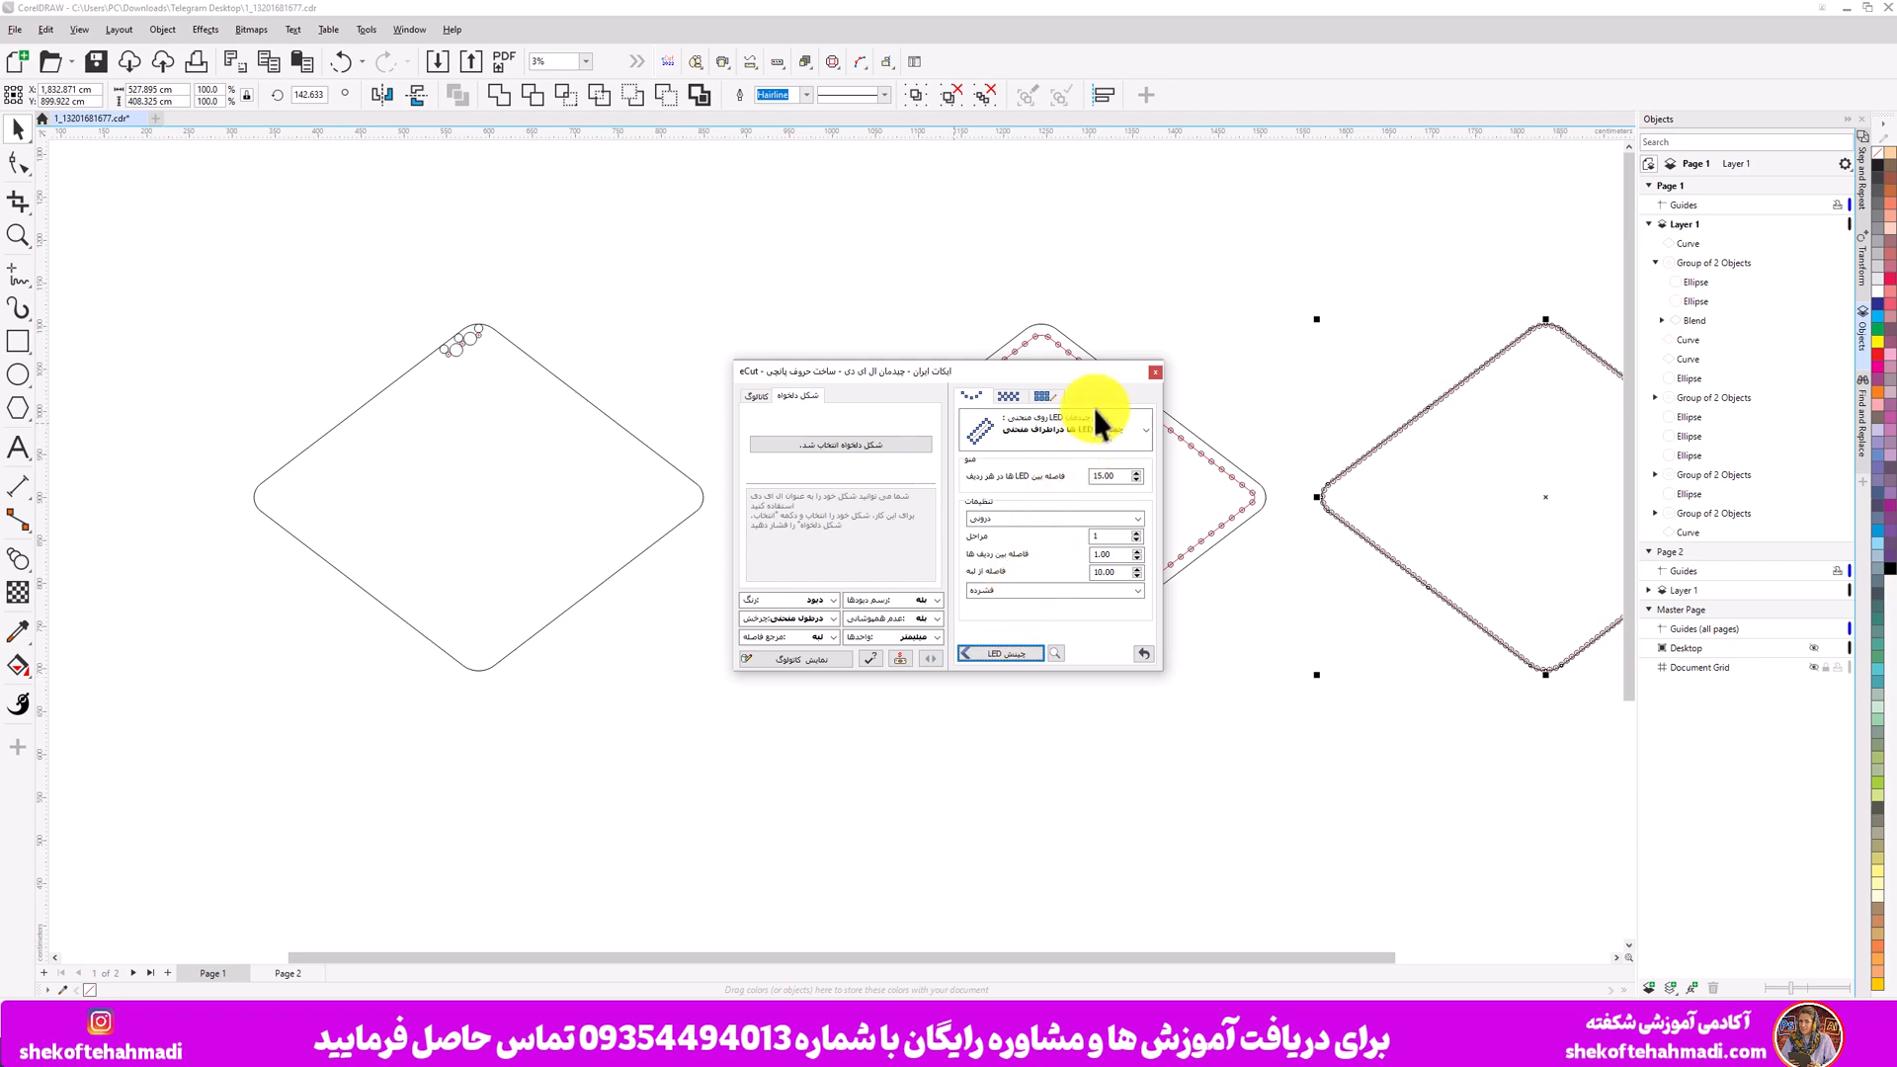
pyautogui.moveTo(1111, 375); pyautogui.dragTo(701, 364)
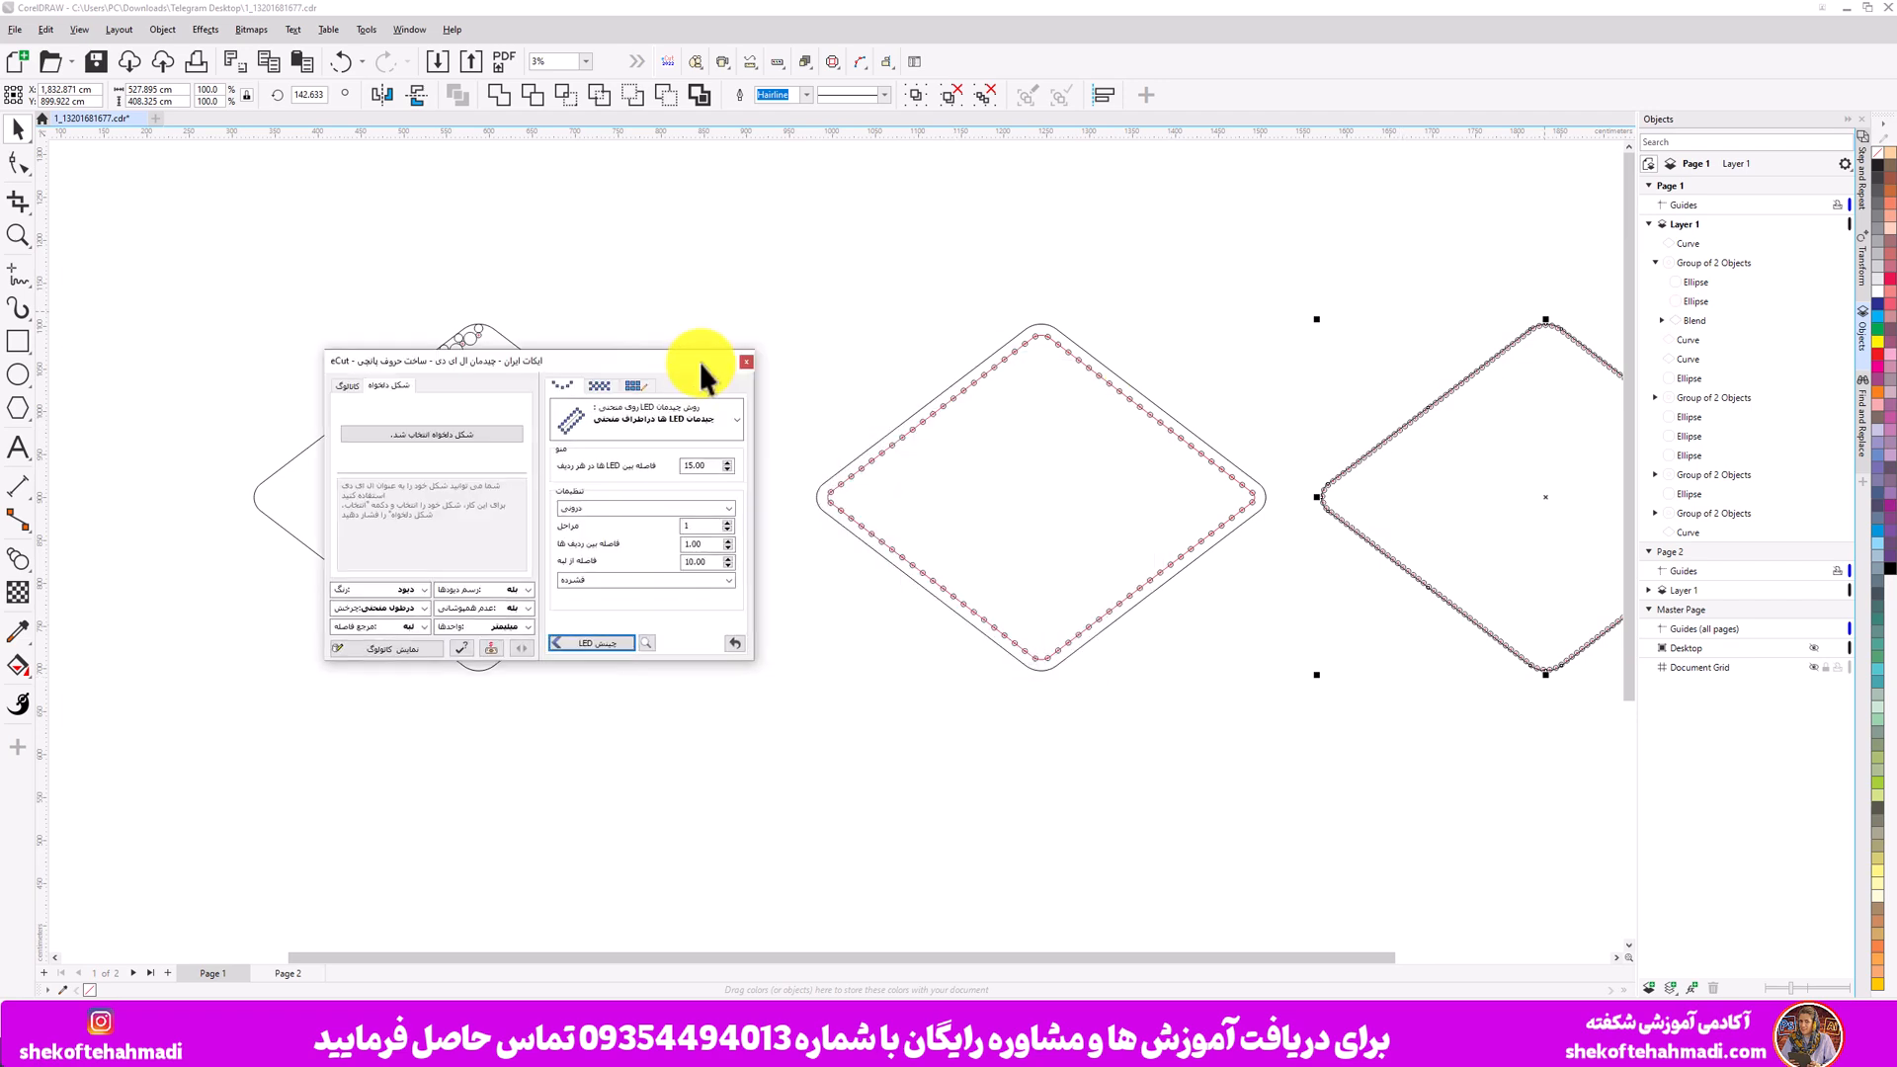
pyautogui.scroll(5, 1382, 462)
pyautogui.scroll(2, 1186, 514)
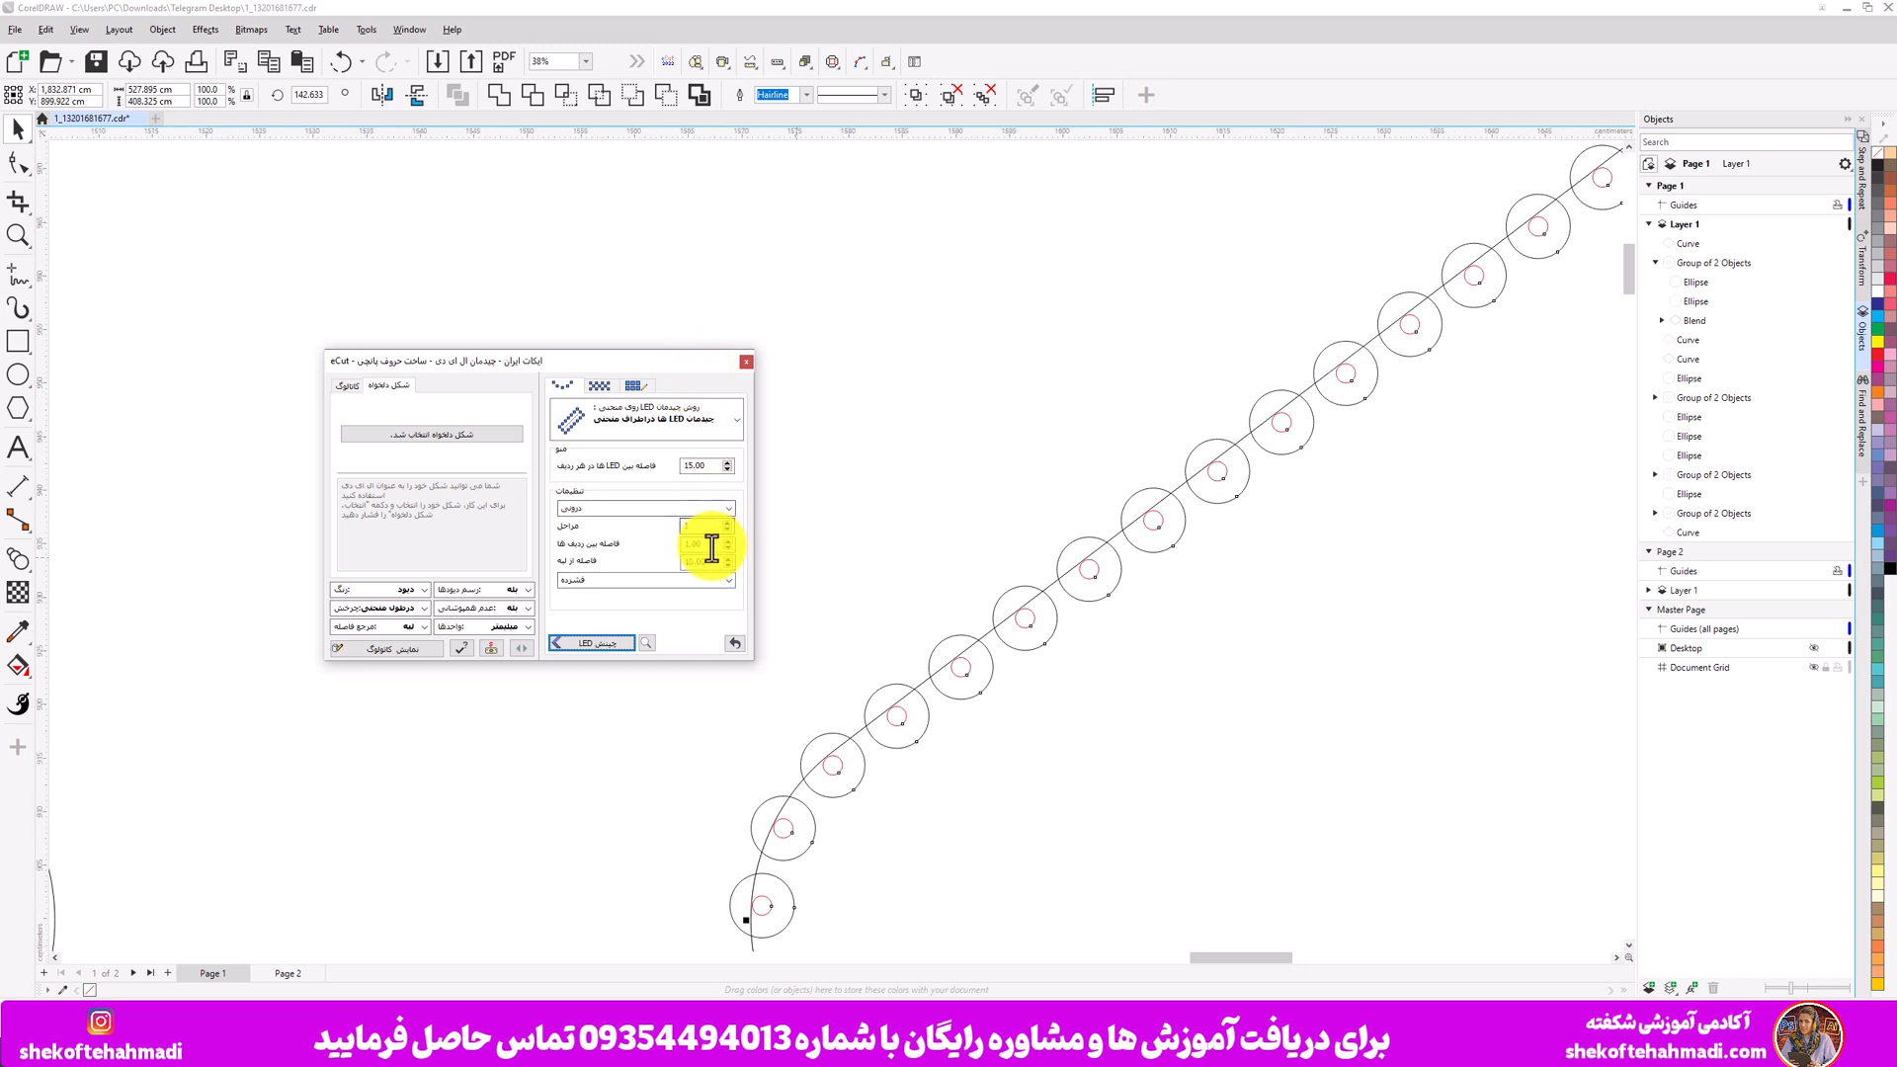
pyautogui.hotkey('ctrl', 'z')
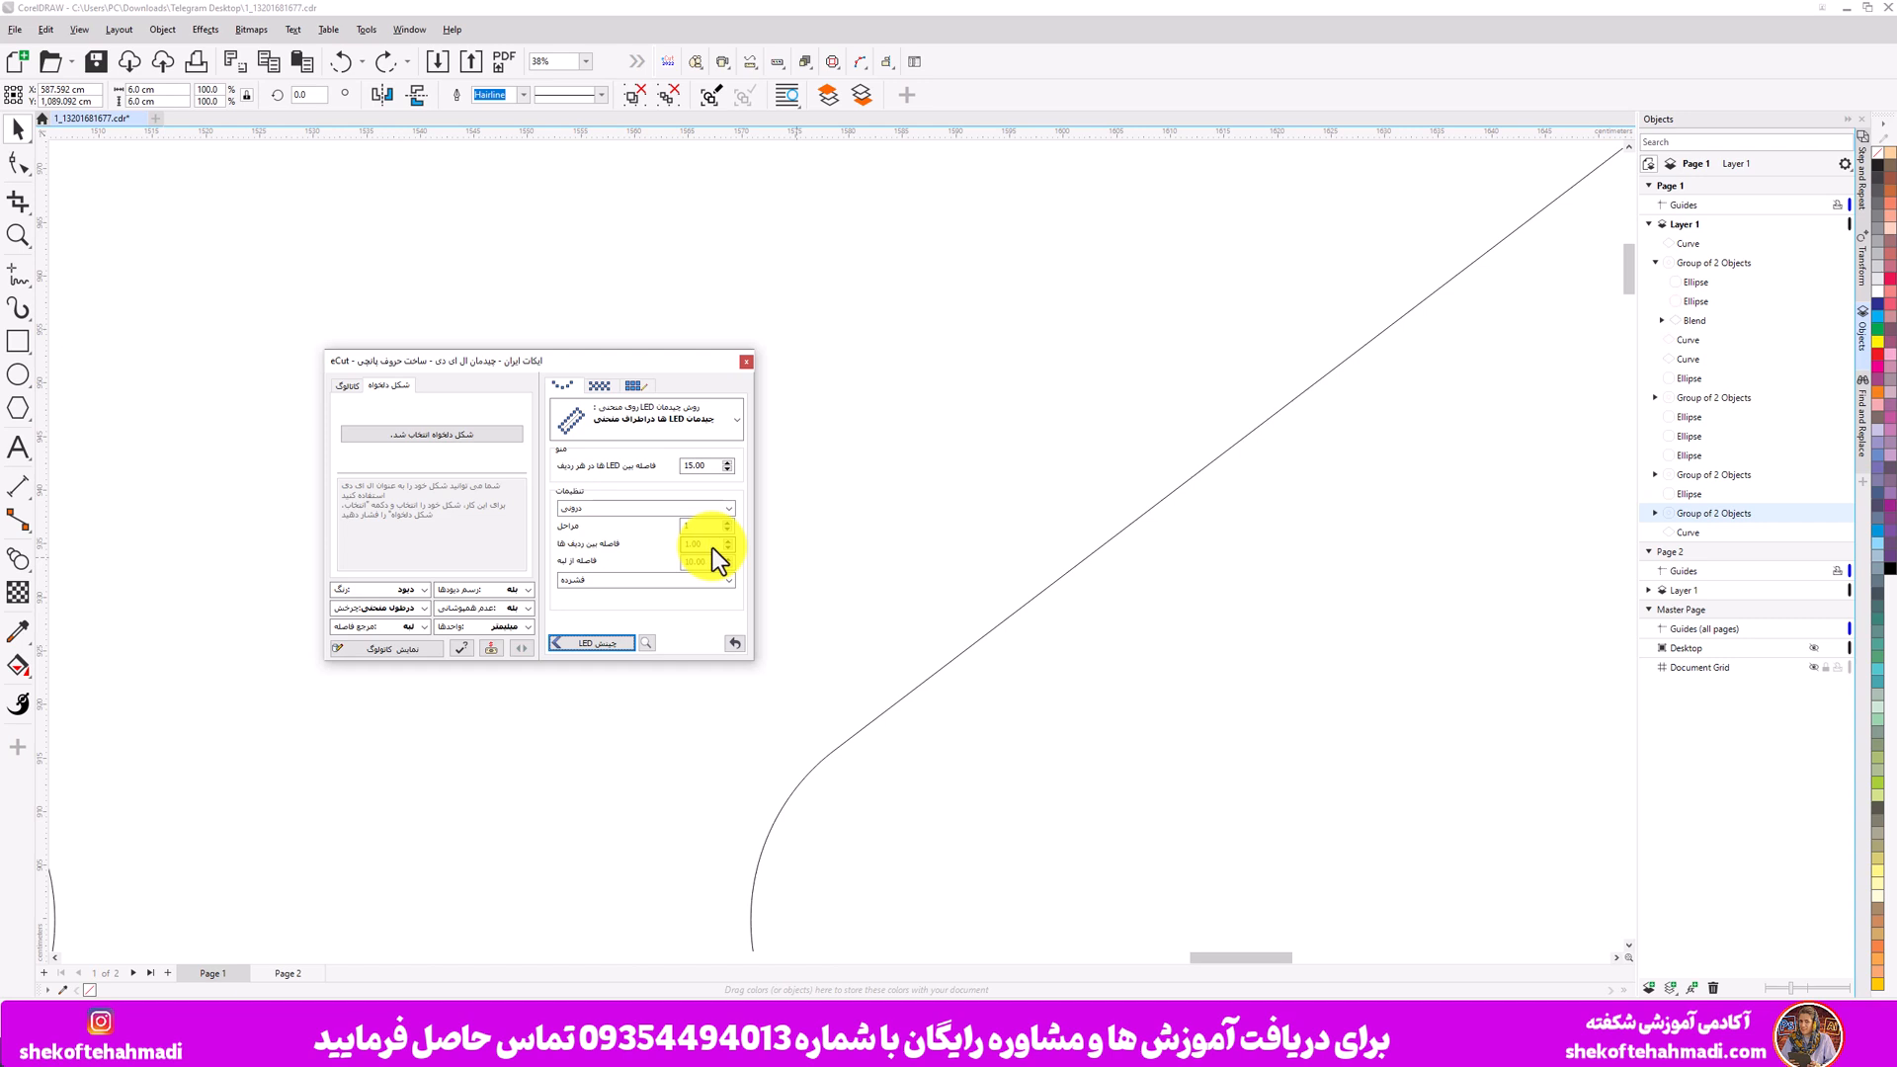
# - Set the row spacing to 15, arrange the LEDs along the copied diamond, and undo the result
pyautogui.click(713, 544)
pyautogui.write('15')
pyautogui.click(597, 644)
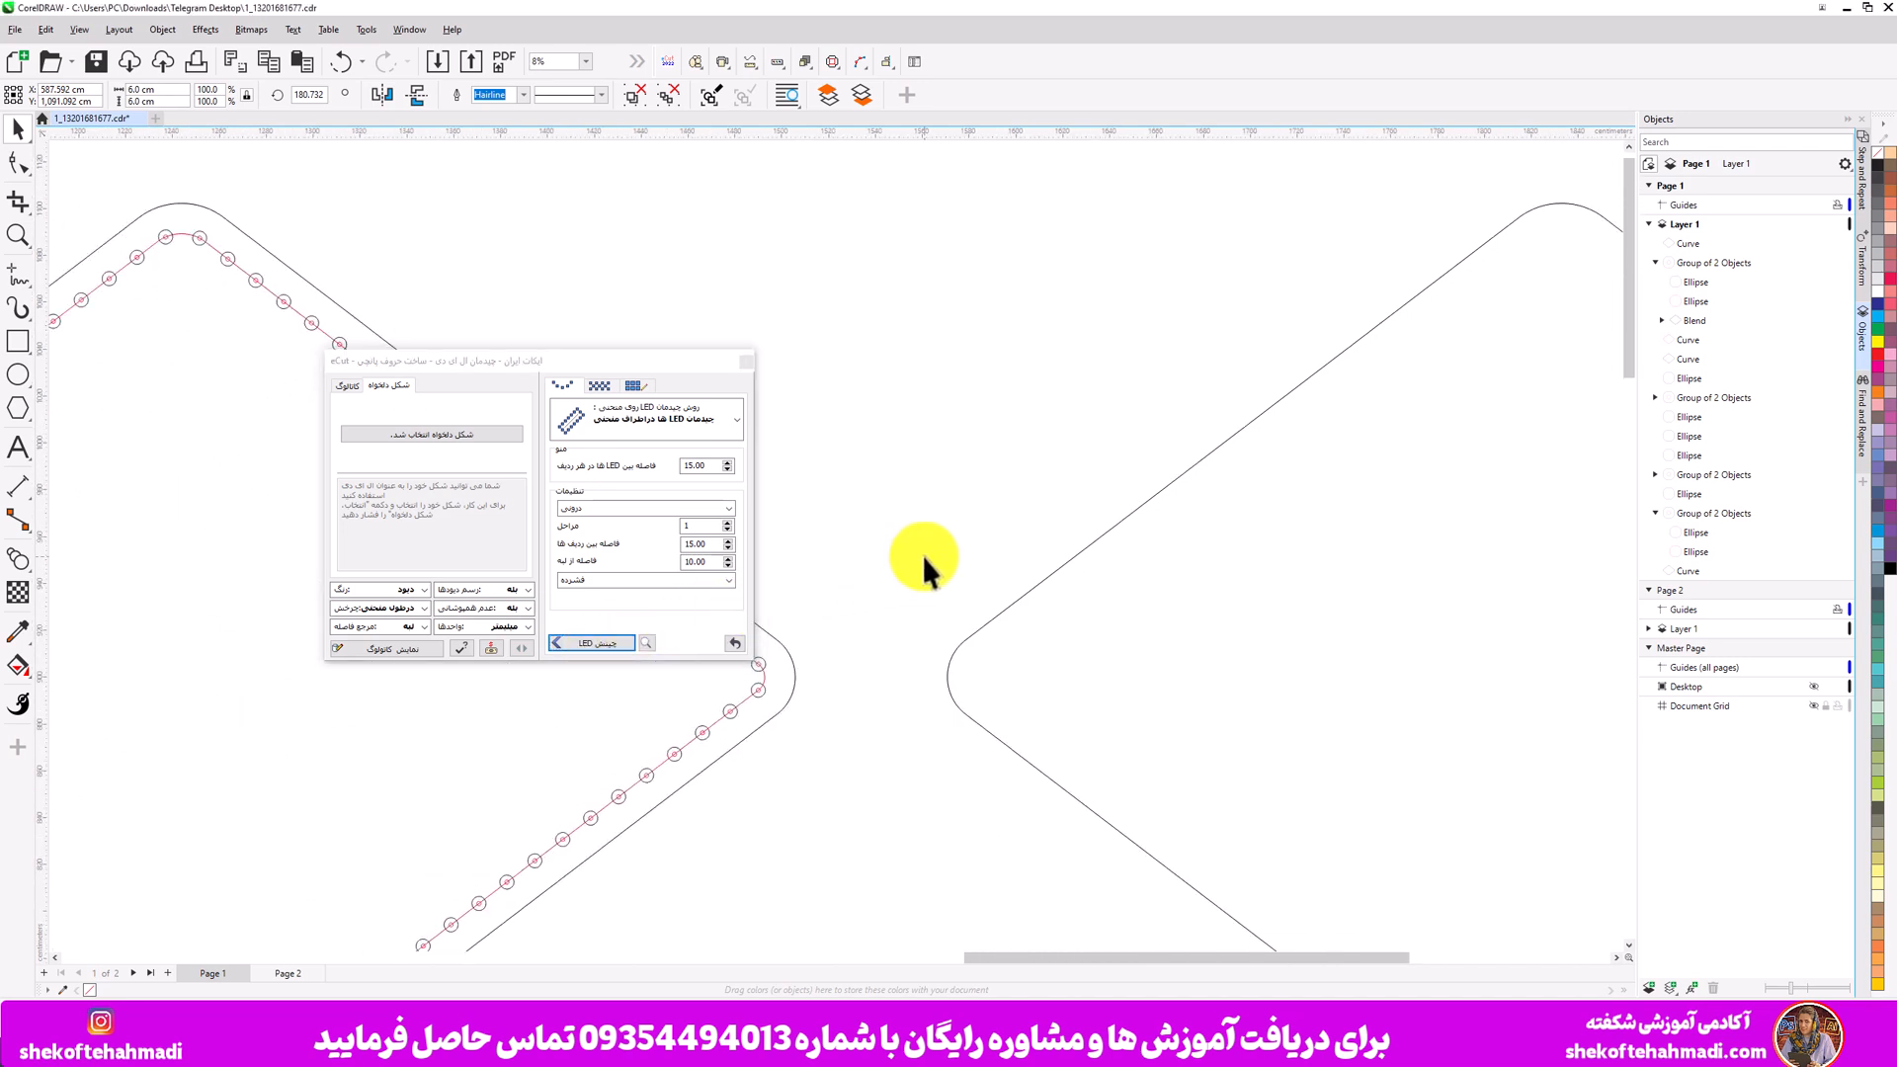
pyautogui.click(989, 616)
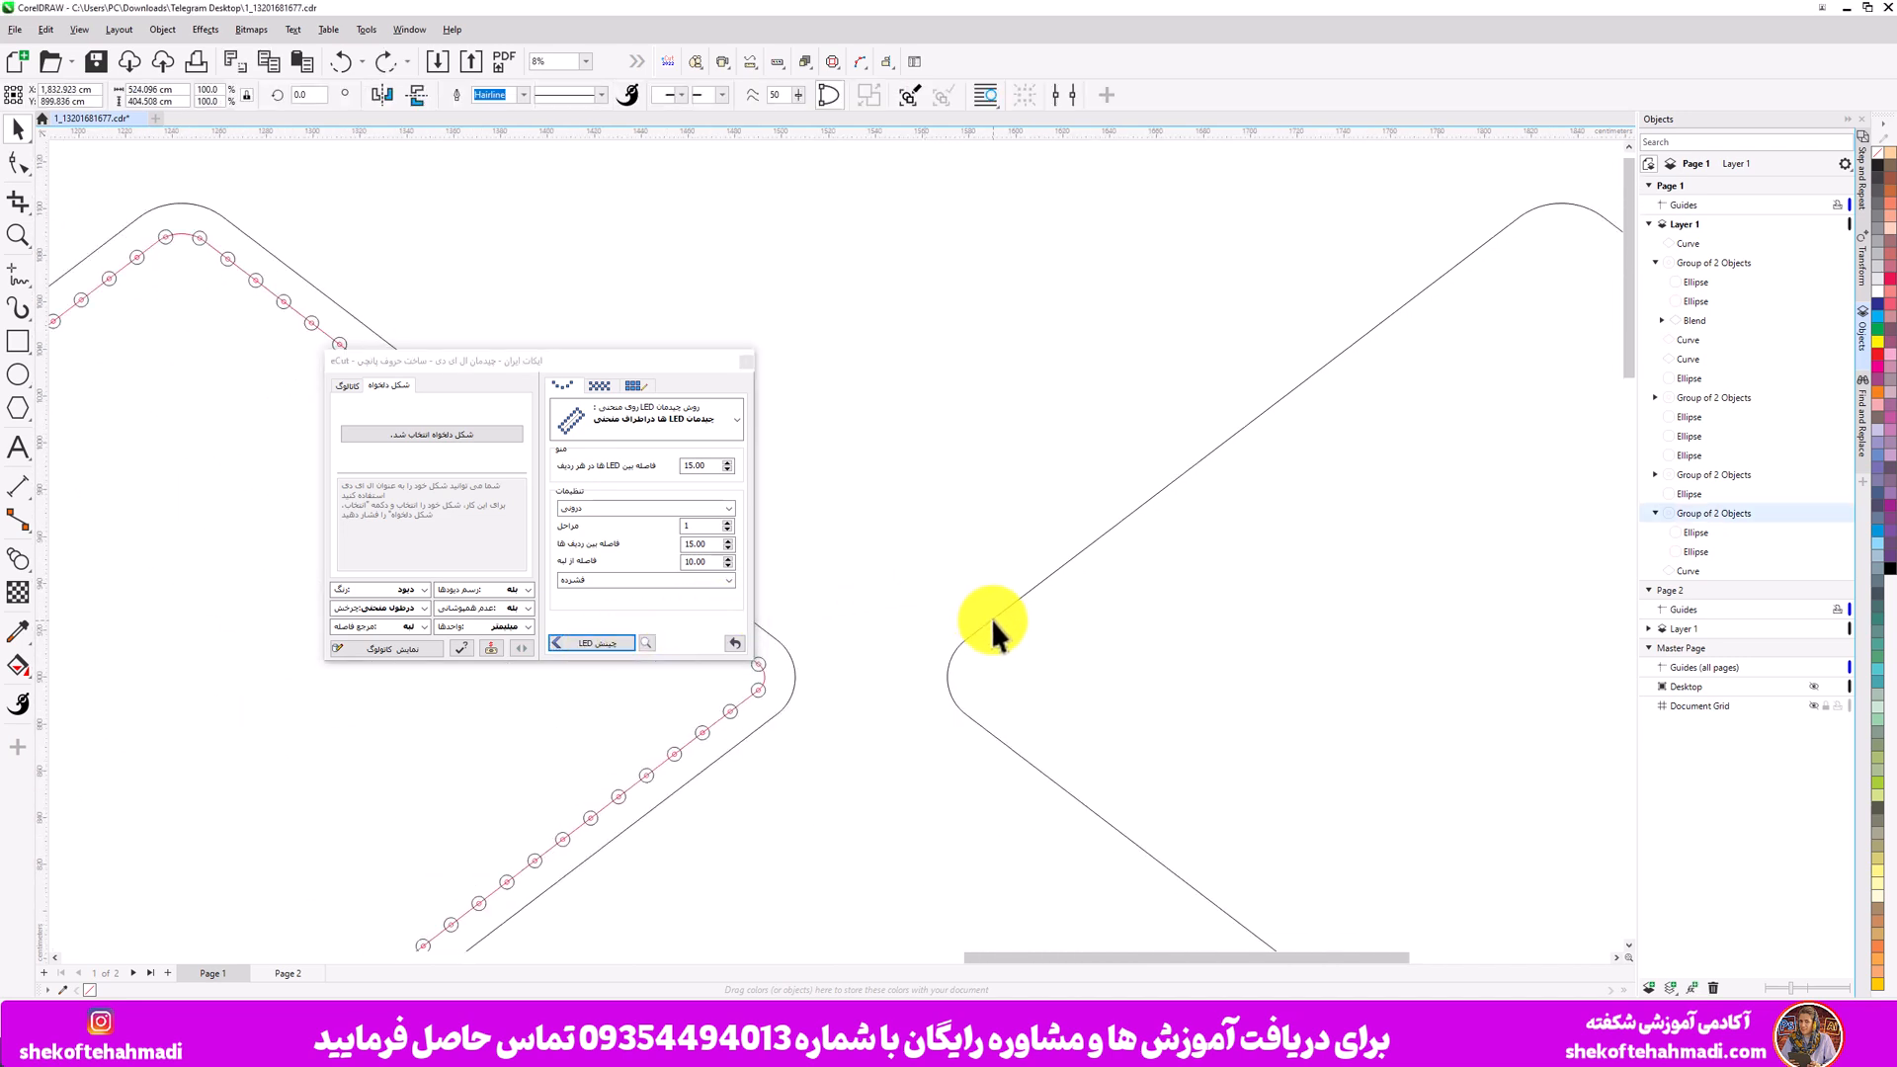
pyautogui.click(603, 645)
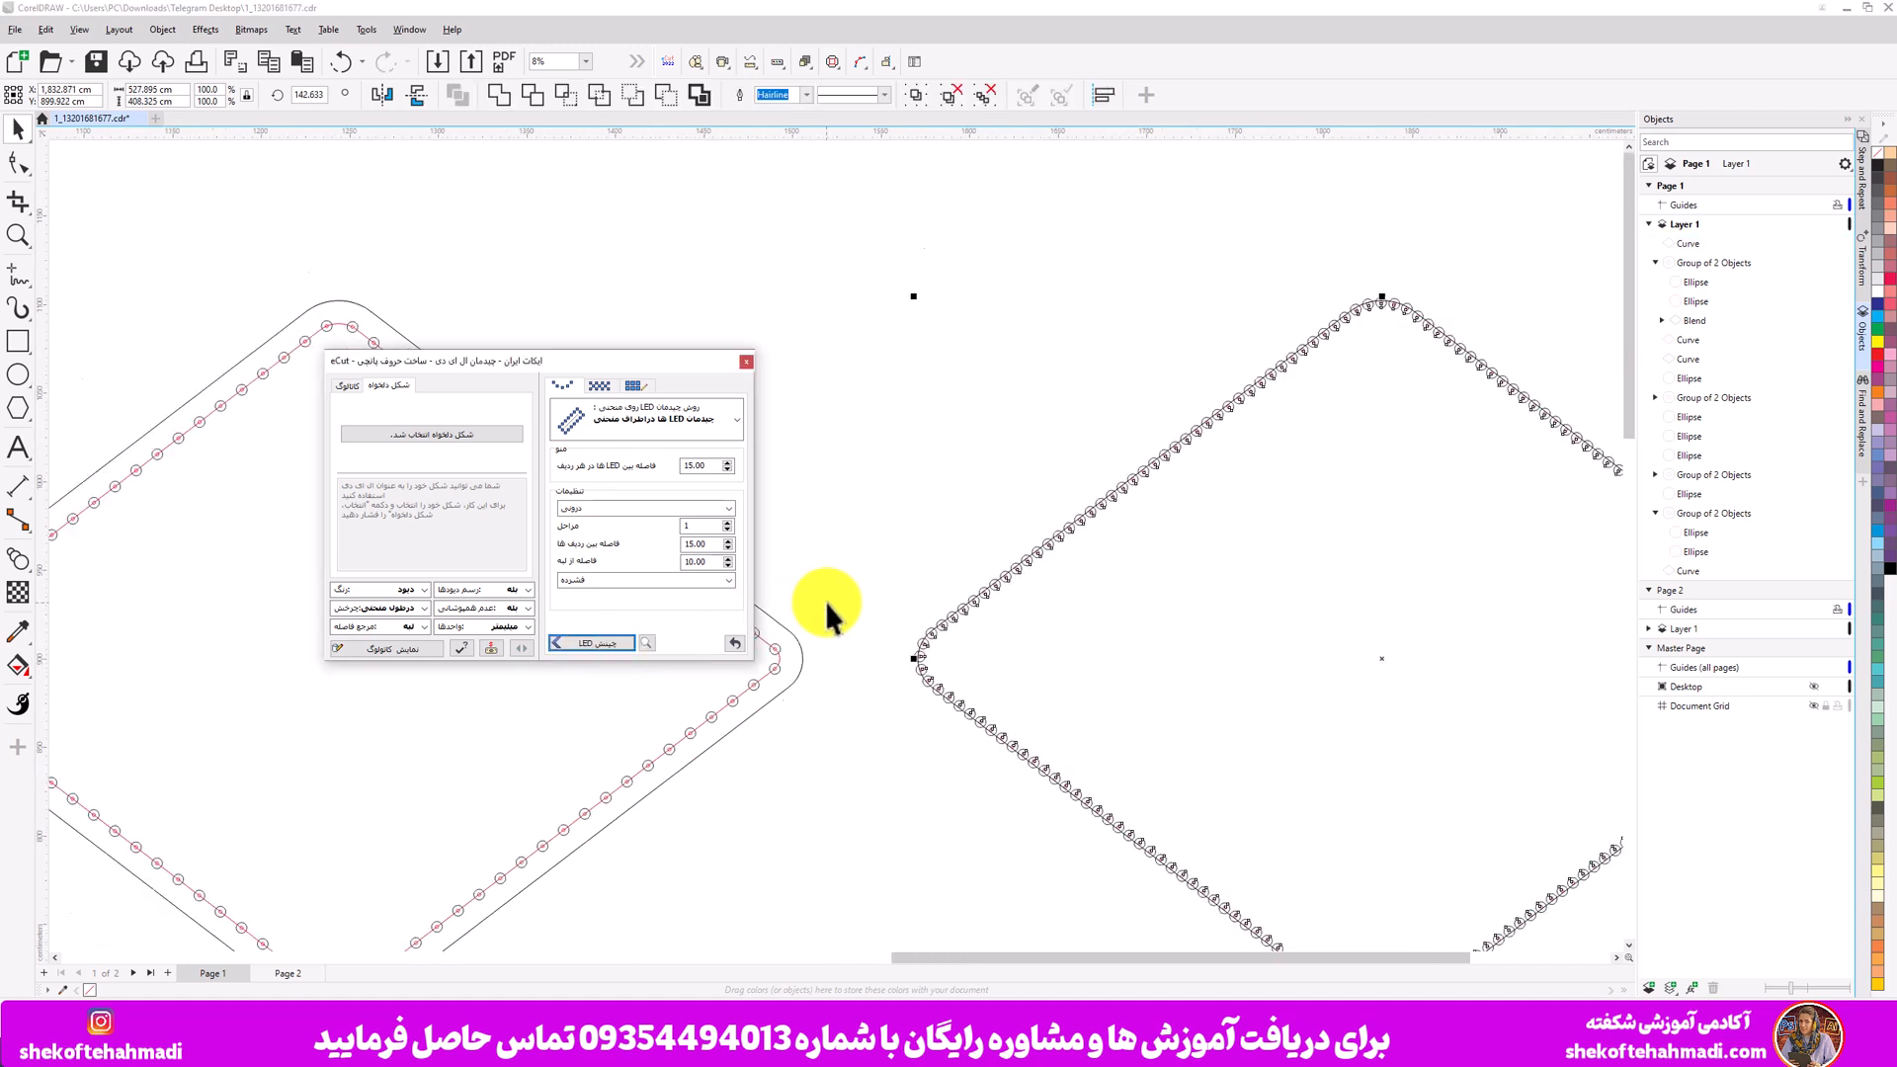
pyautogui.scroll(-1, 827, 601)
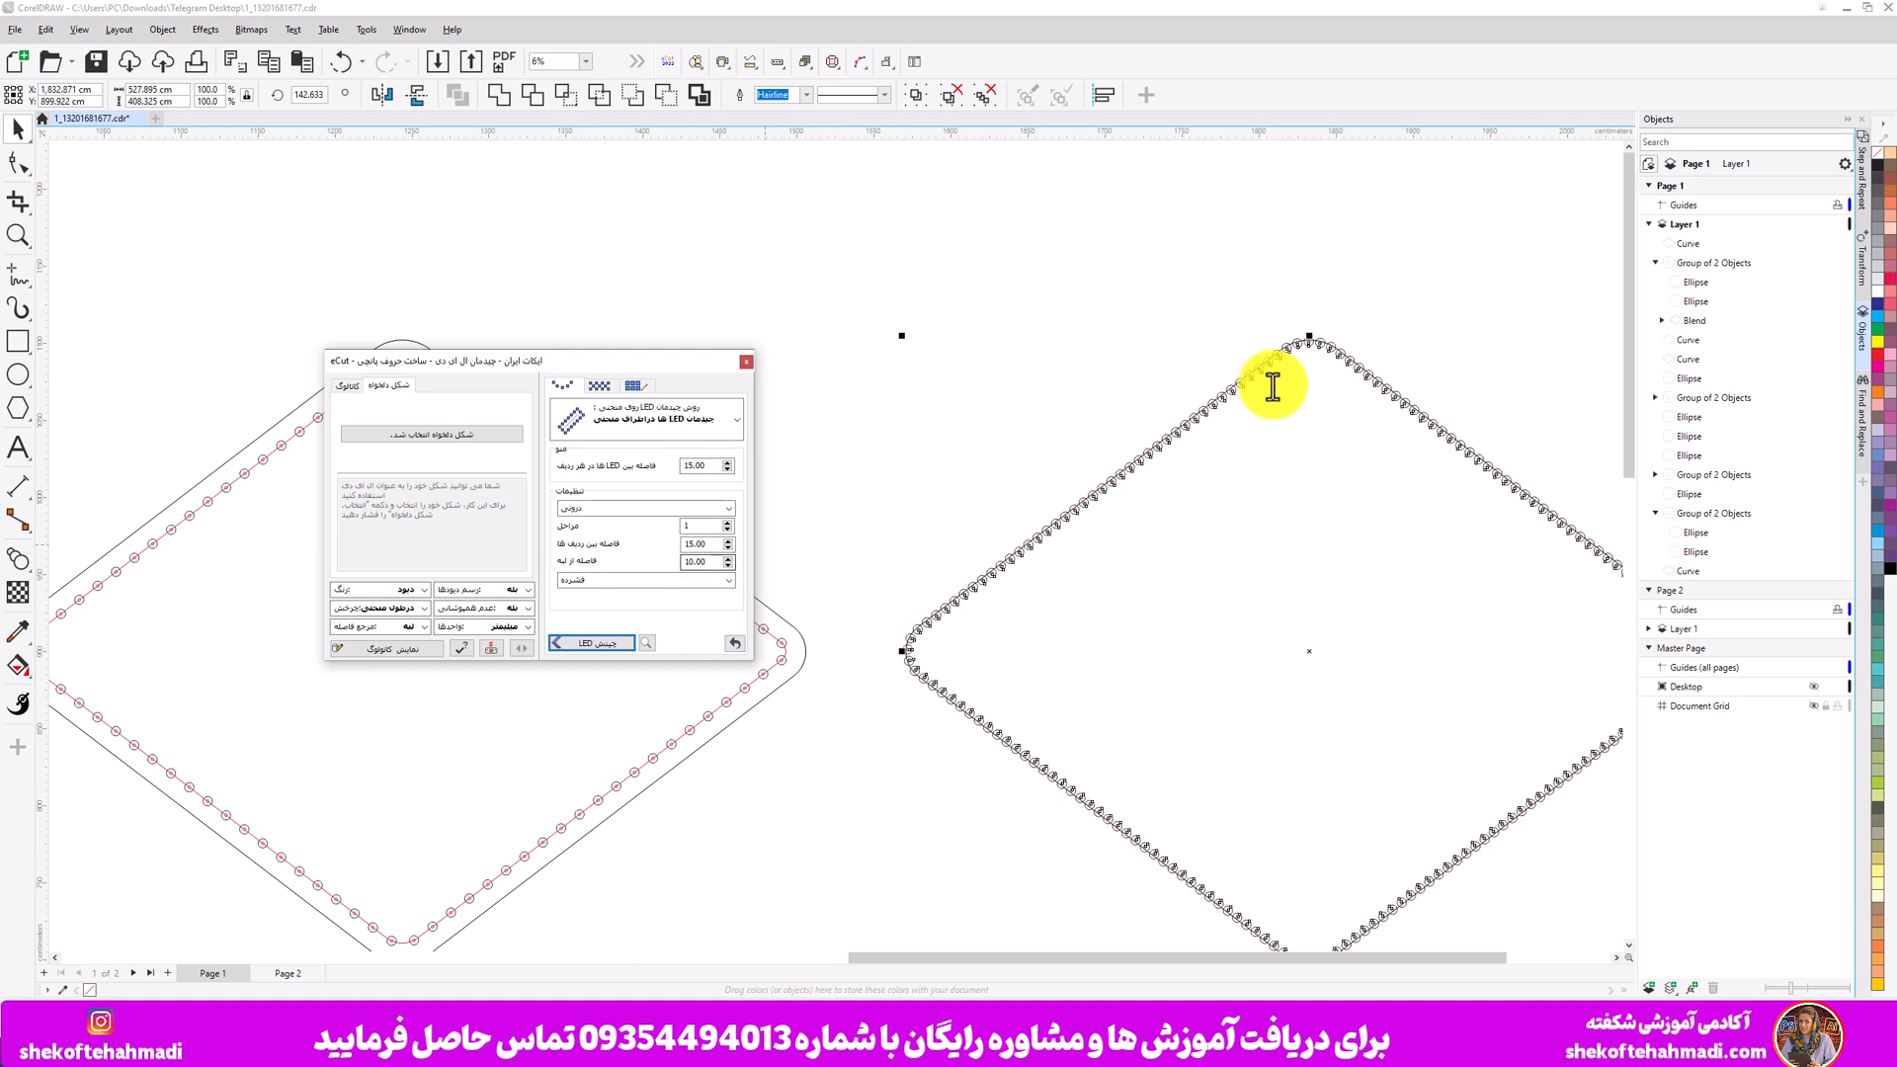
pyautogui.click(925, 518)
pyautogui.hotkey('ctrl', 'z')
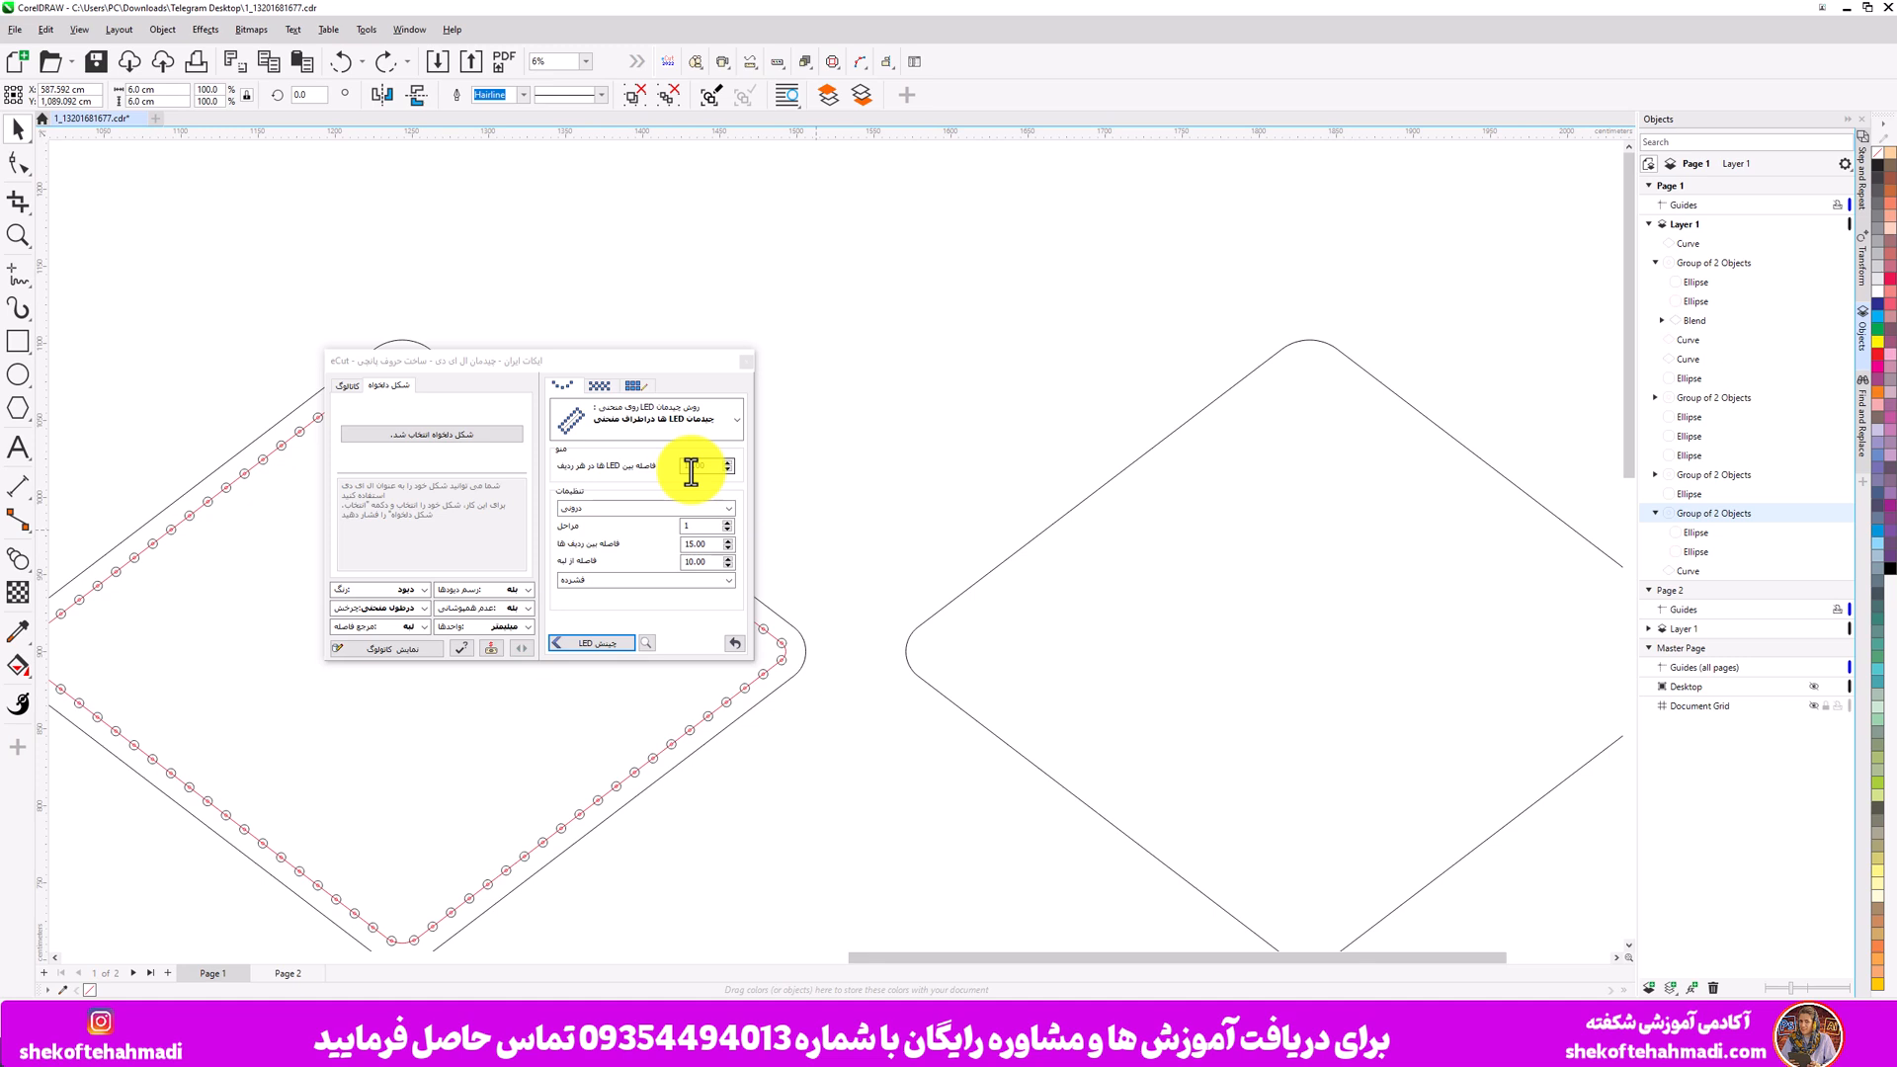
# - Set the LED spacing to 150 and edge distance to 100, then arrange the LEDs along the copied diamond
pyautogui.click(691, 472)
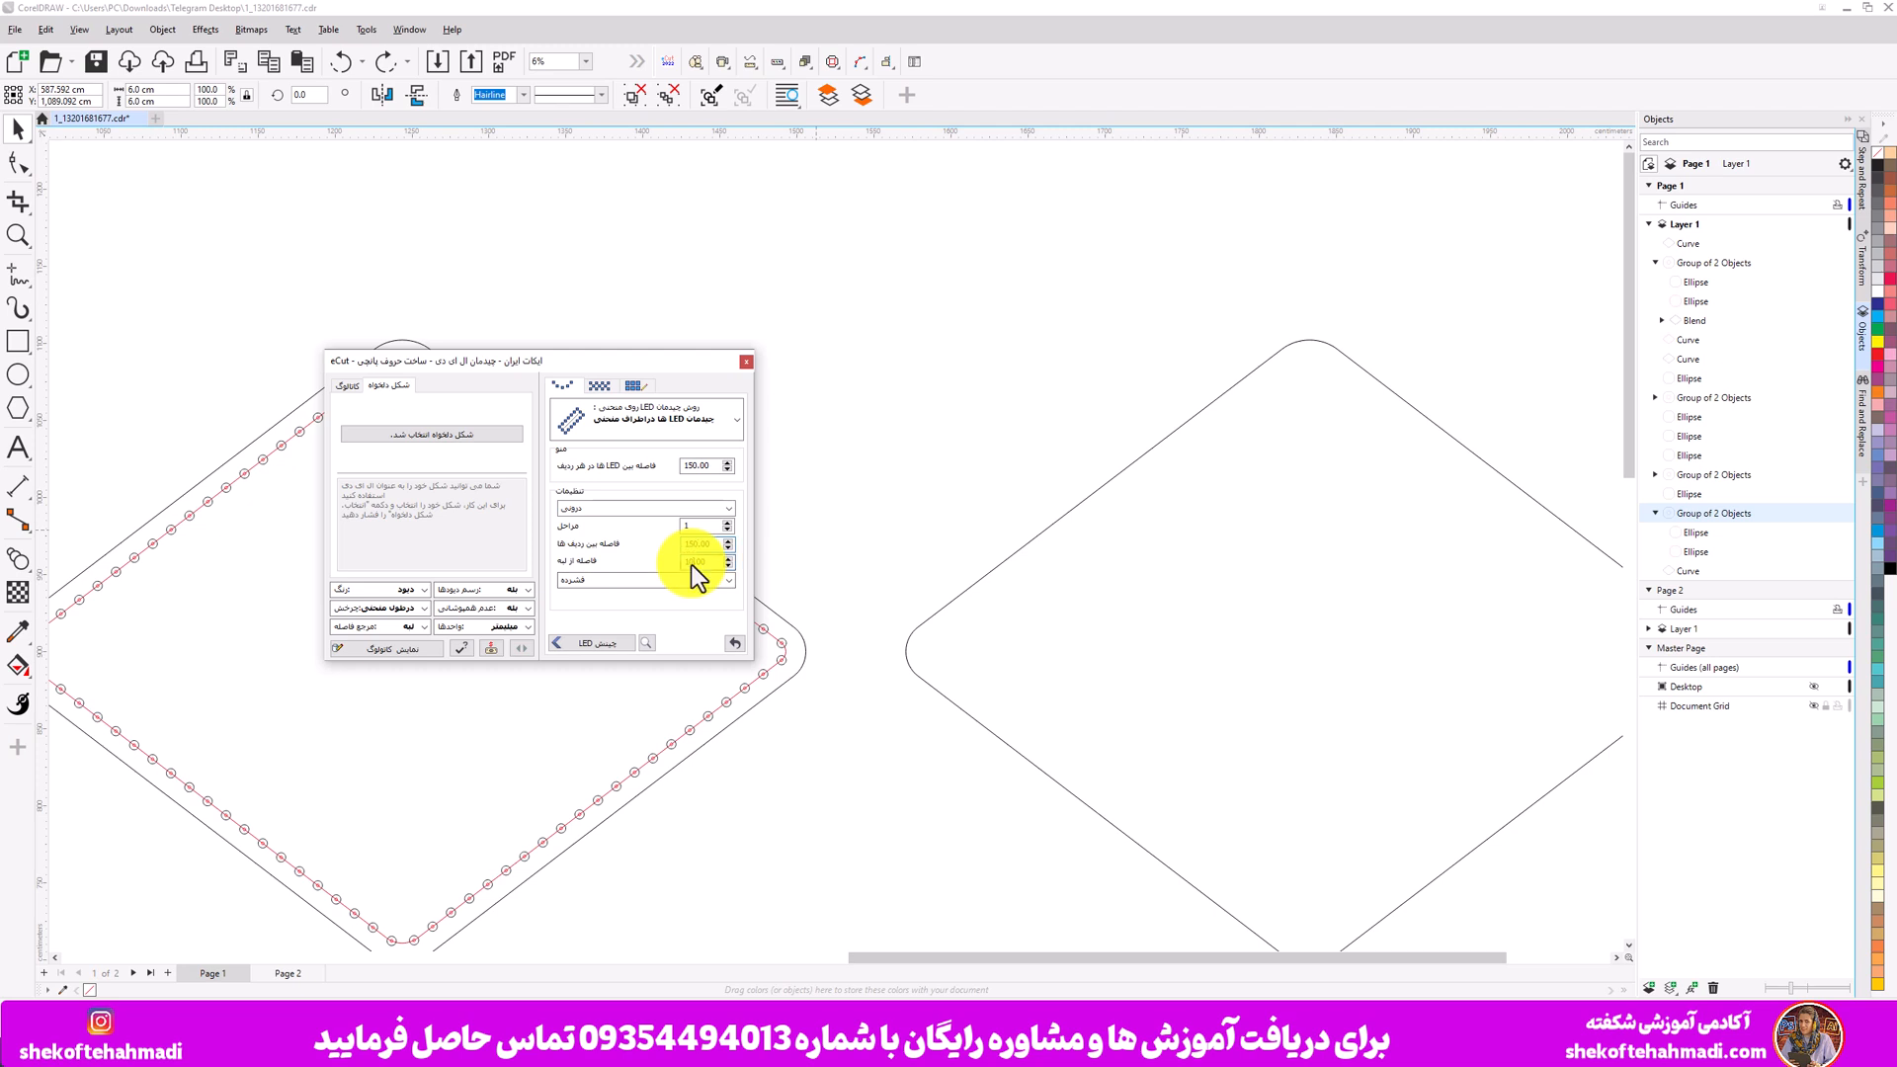
pyautogui.click(695, 563)
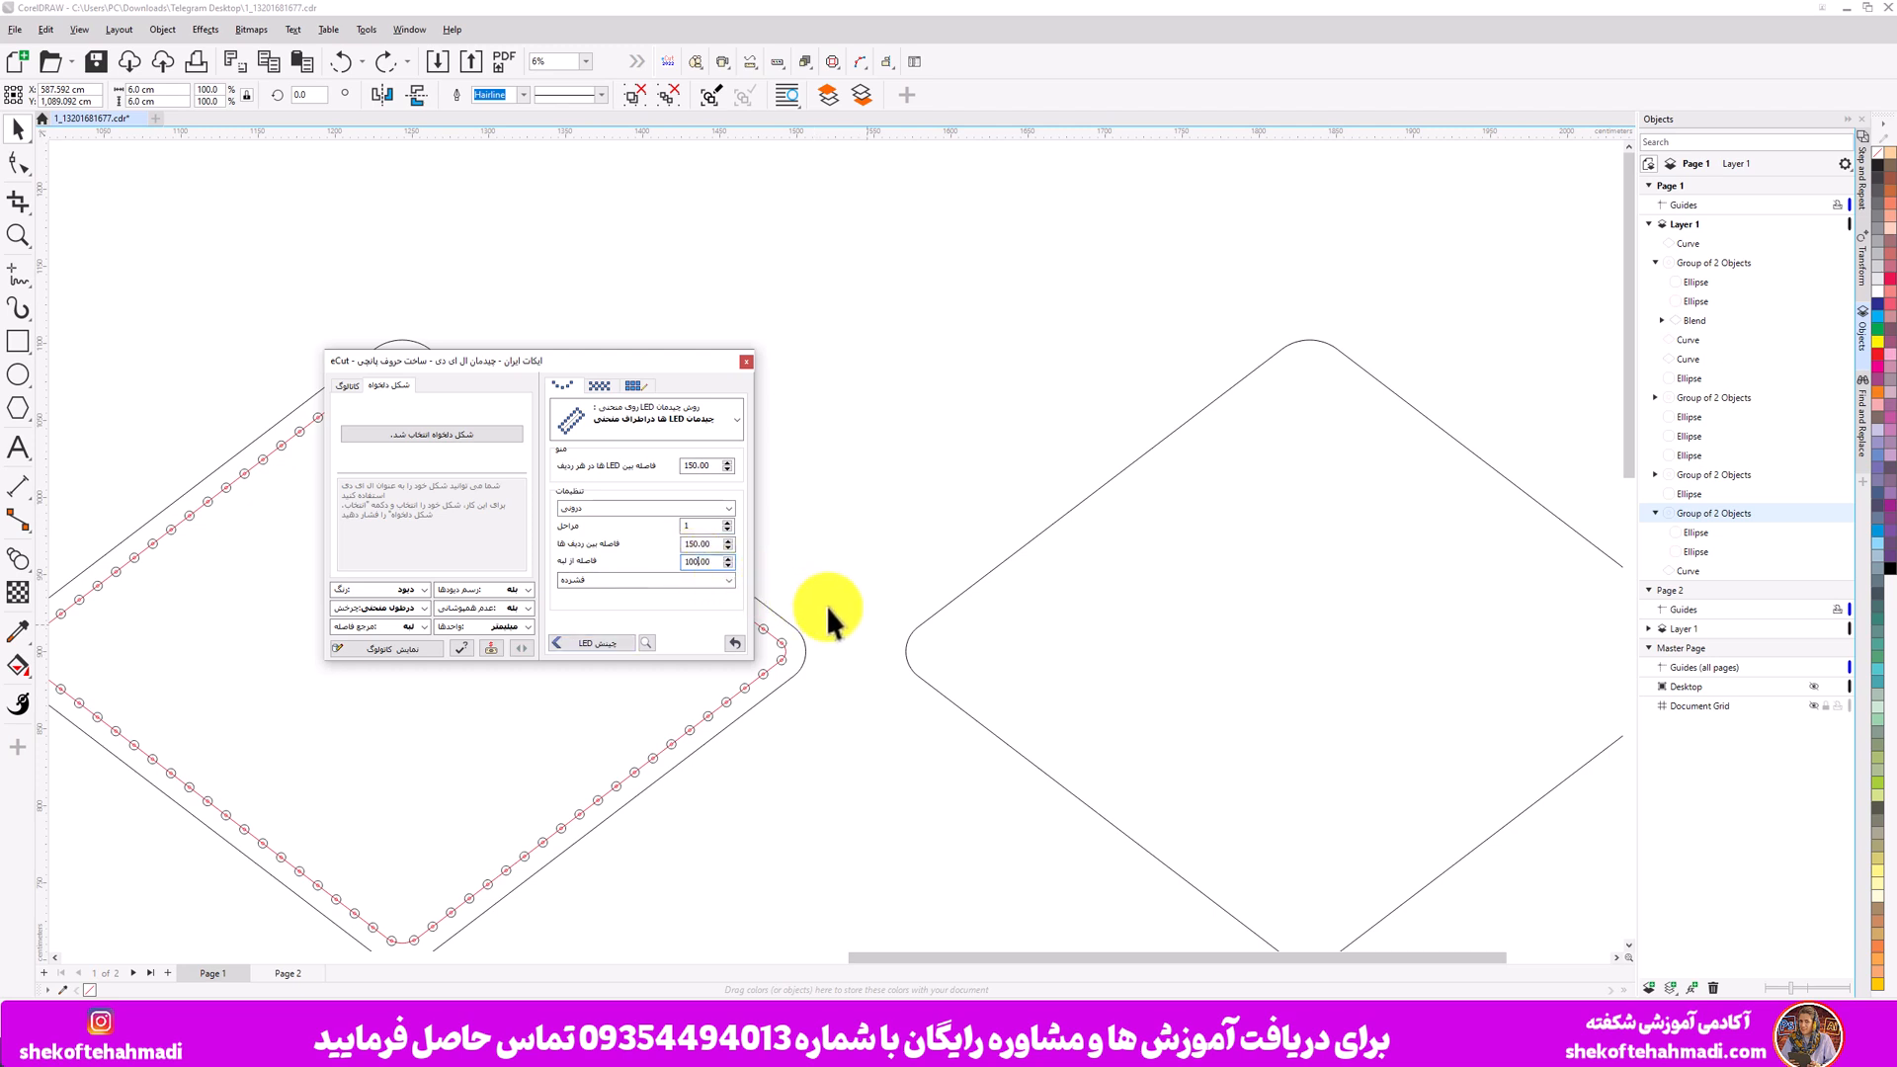
pyautogui.click(910, 637)
pyautogui.click(615, 645)
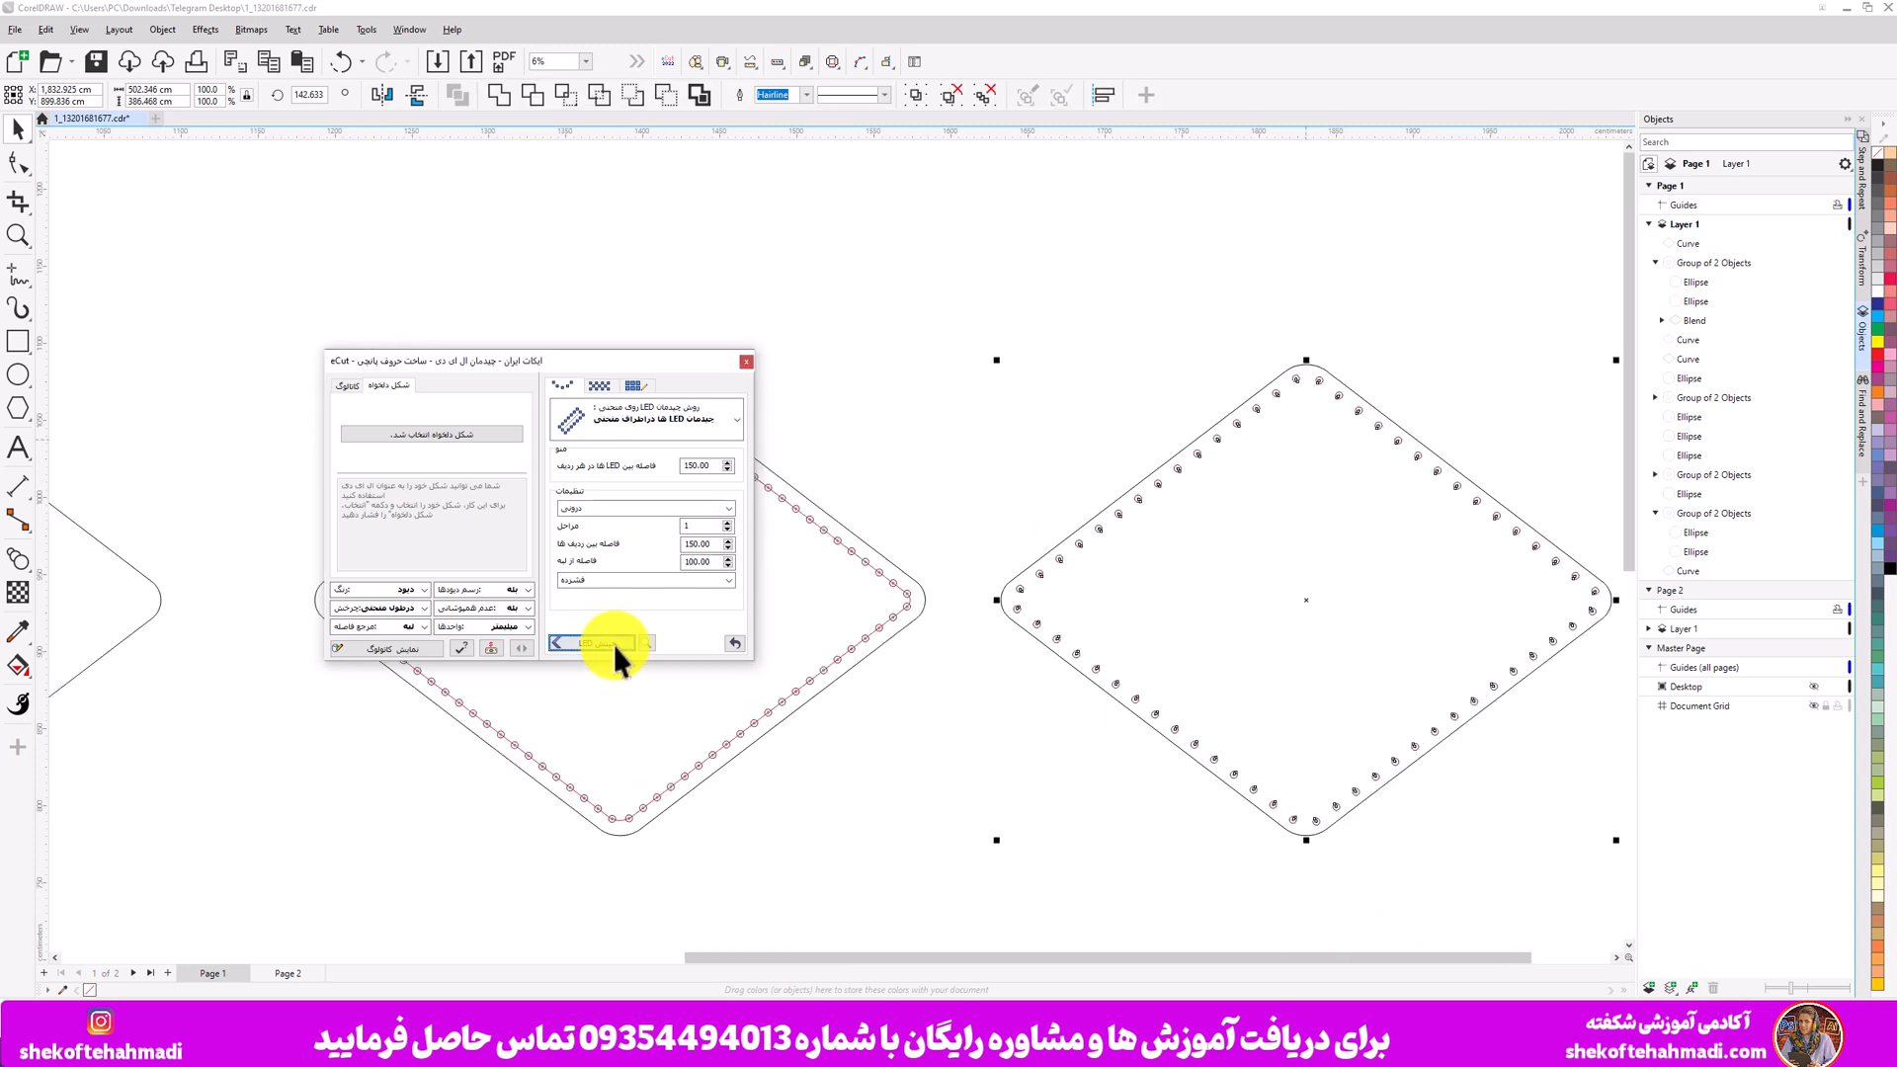
pyautogui.moveTo(572, 370); pyautogui.dragTo(1011, 162)
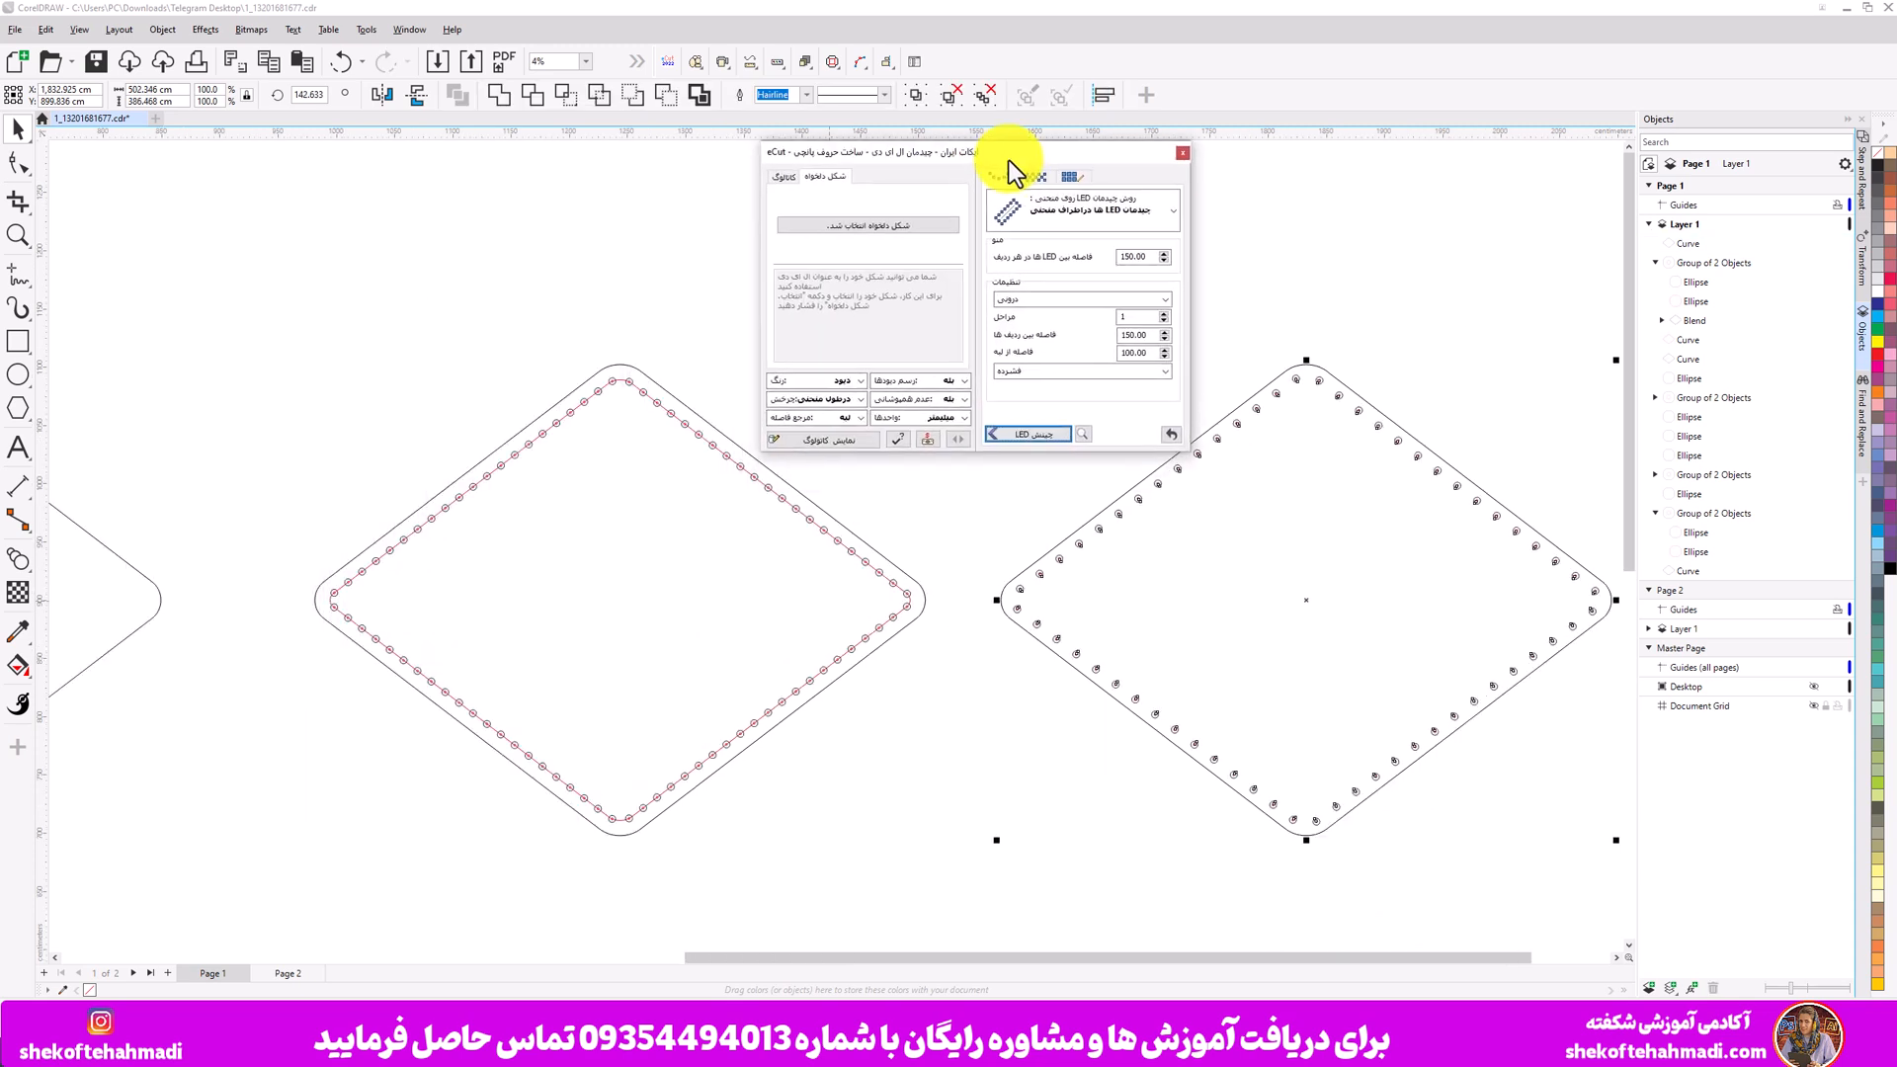
pyautogui.click(682, 295)
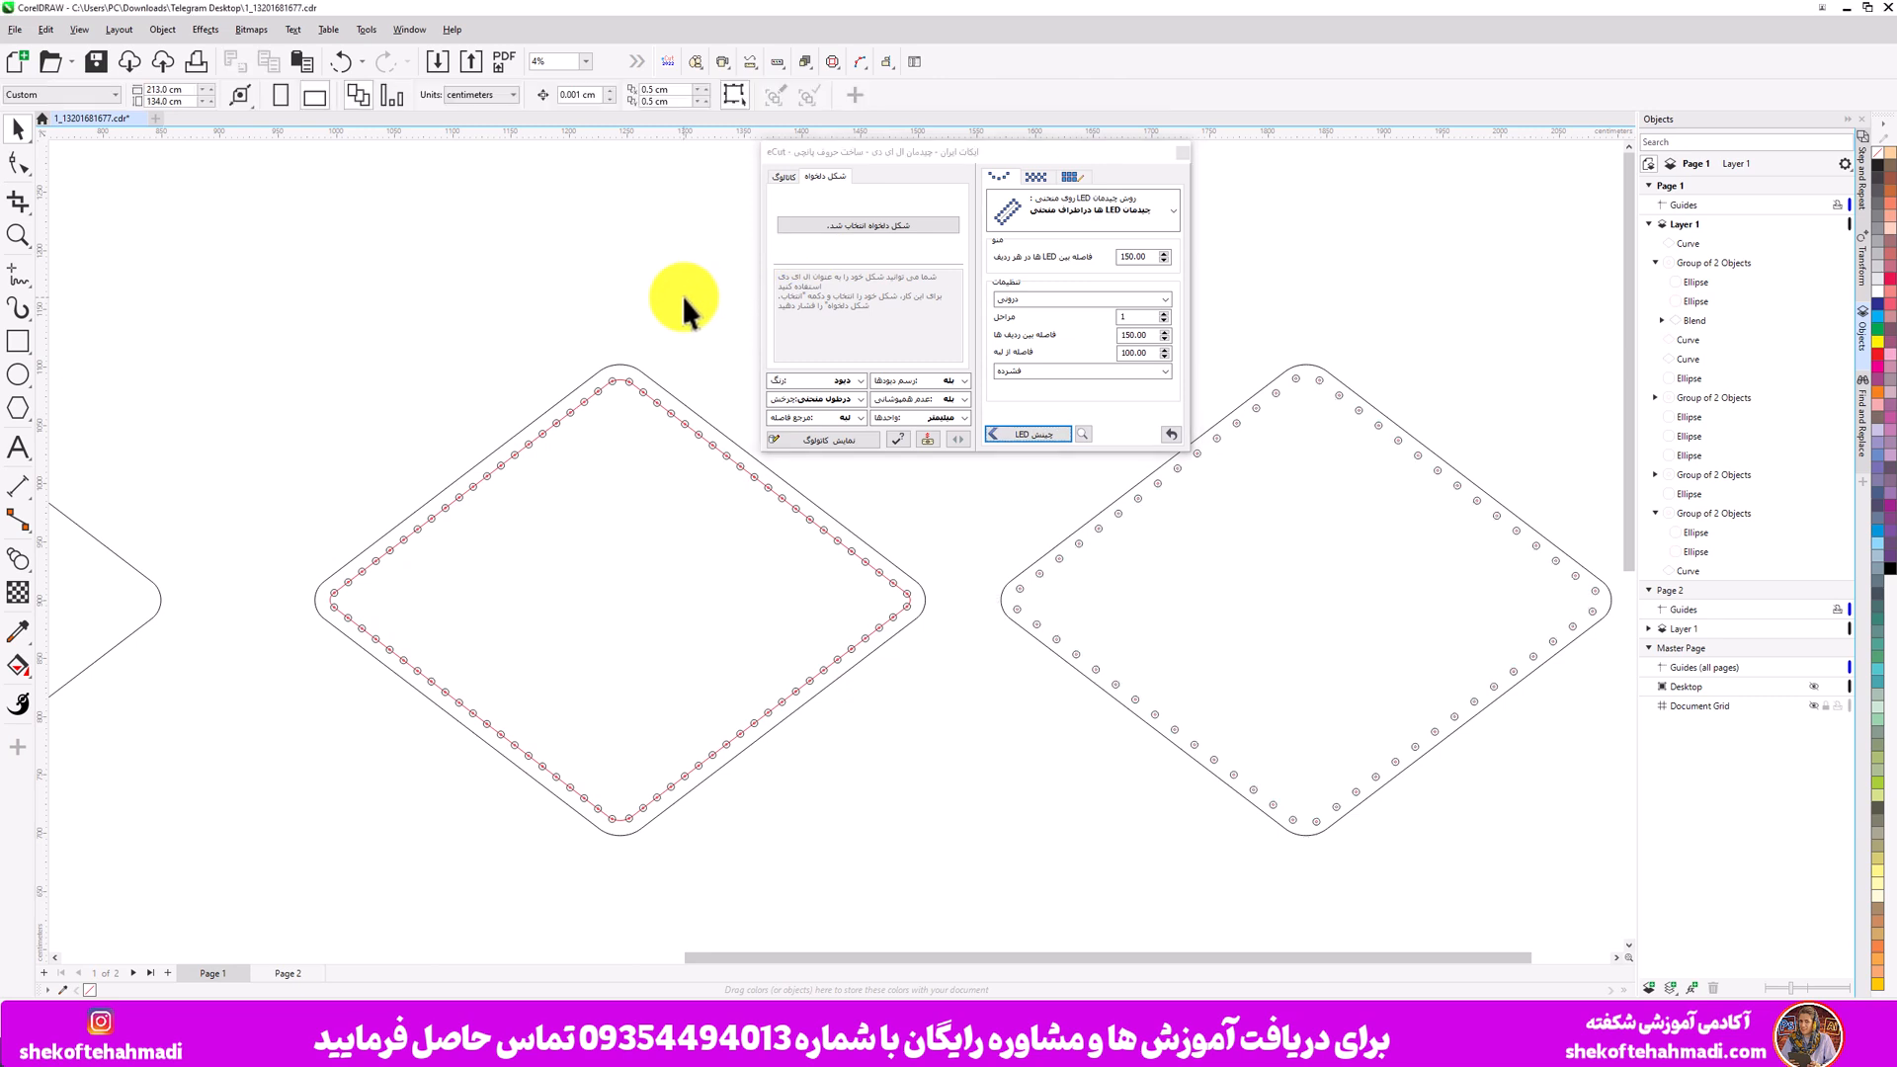
# - Break apart the blend on the contoured diamond and delete its inner path curve
pyautogui.click(846, 555)
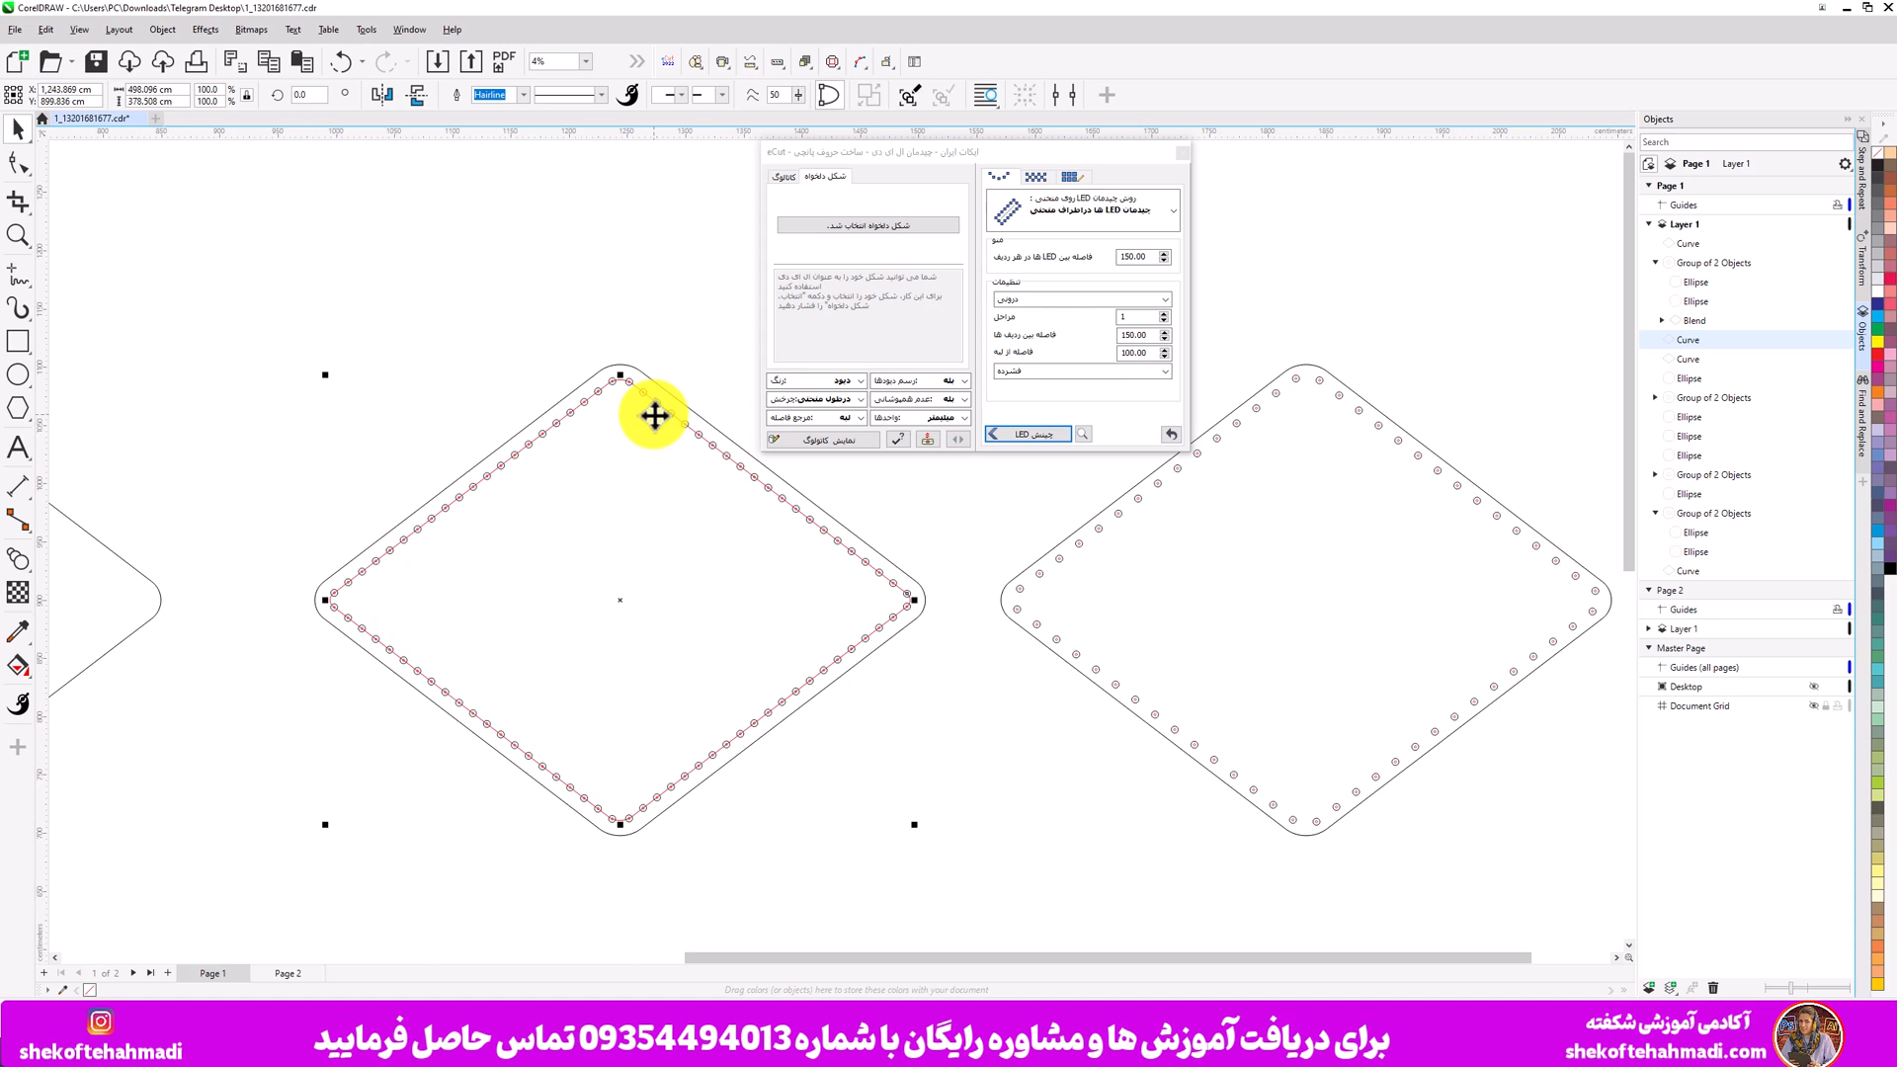
pyautogui.click(1692, 322)
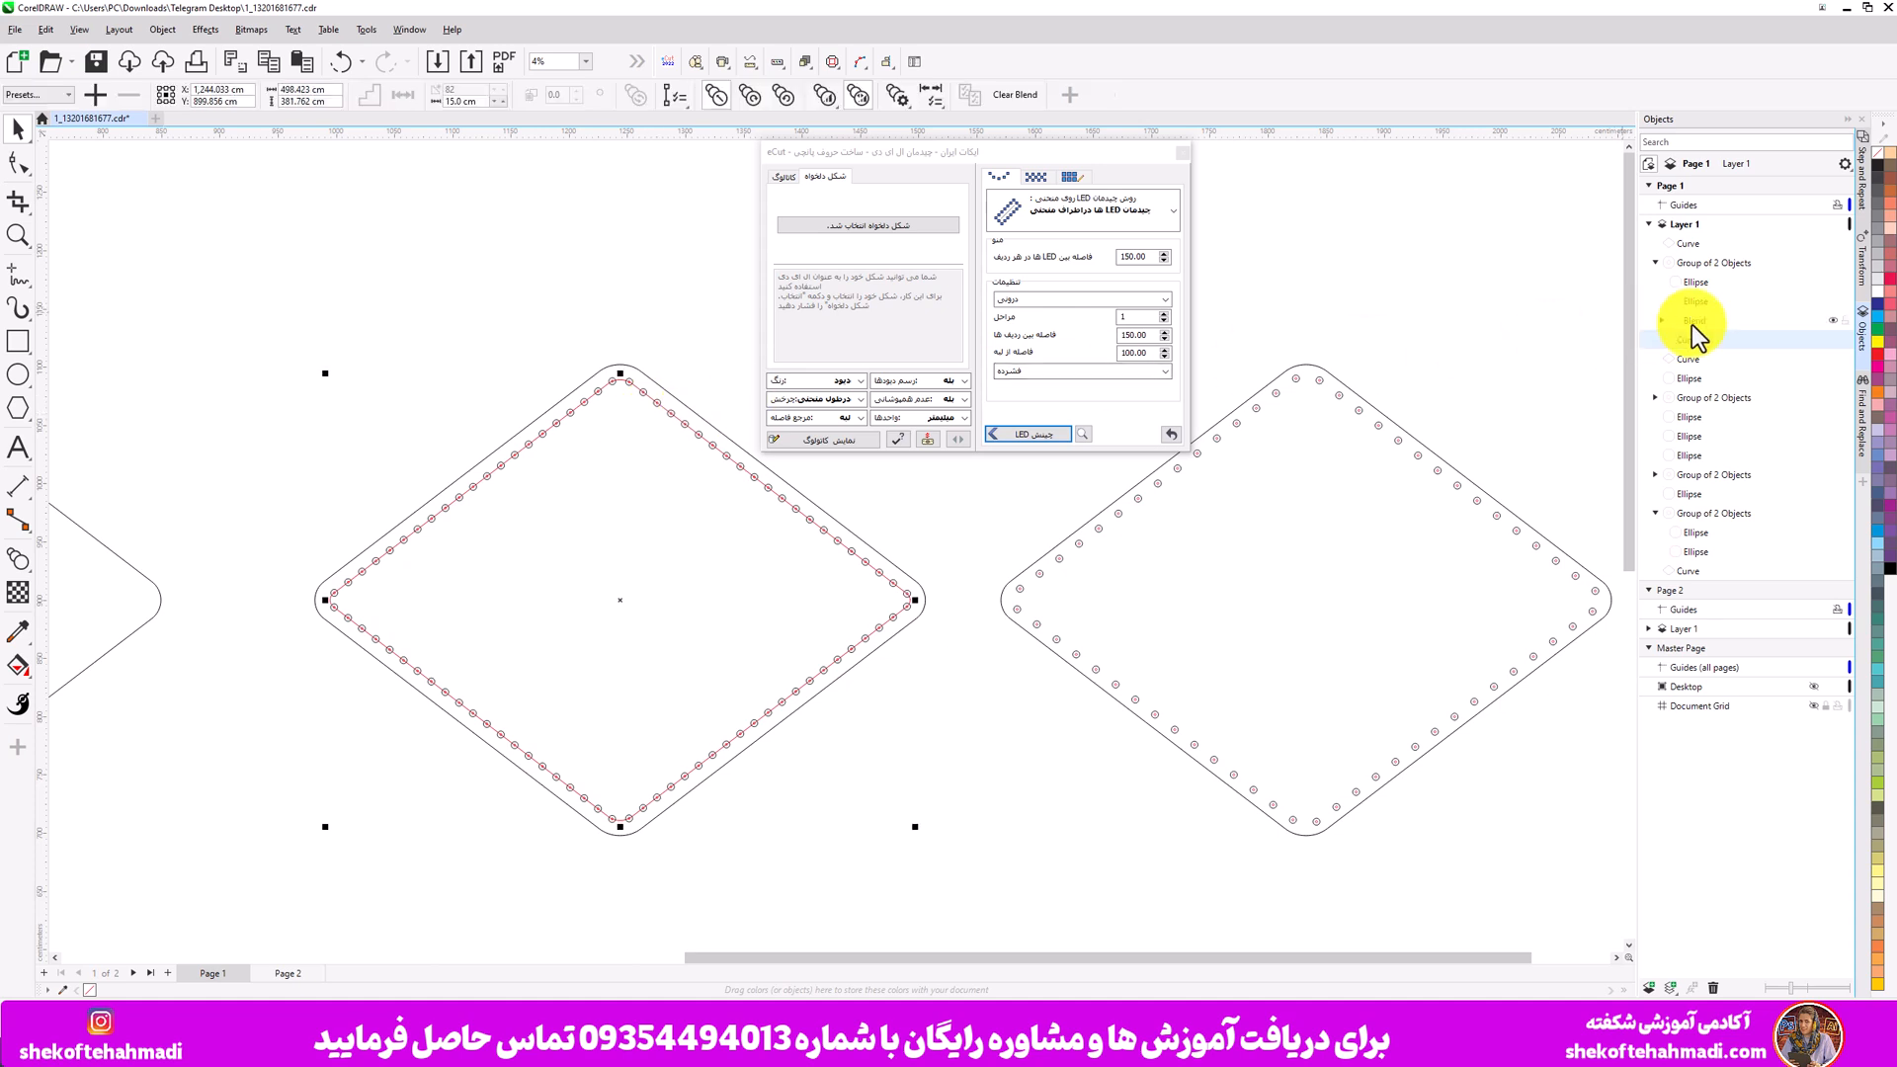
pyautogui.hotkey('ctrl', 'k')
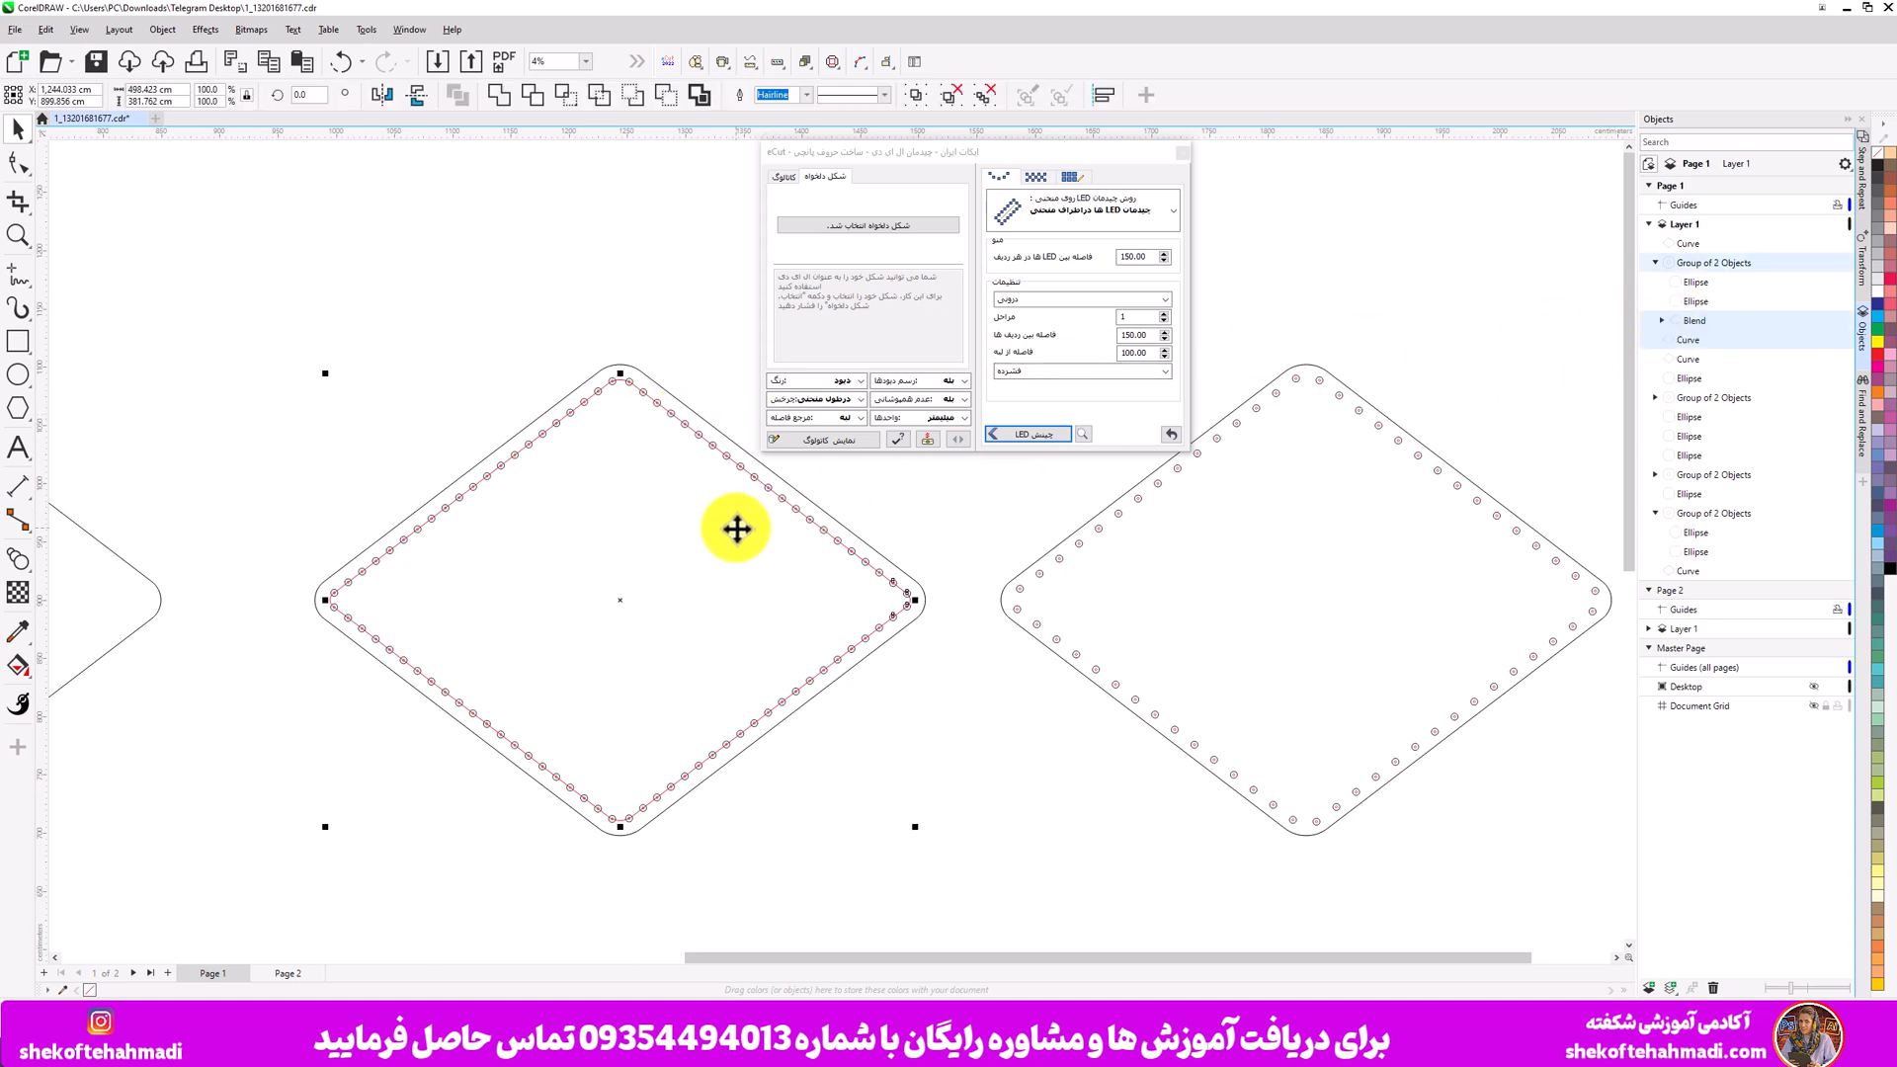
pyautogui.click(559, 298)
pyautogui.moveTo(619, 377); pyautogui.dragTo(599, 689)
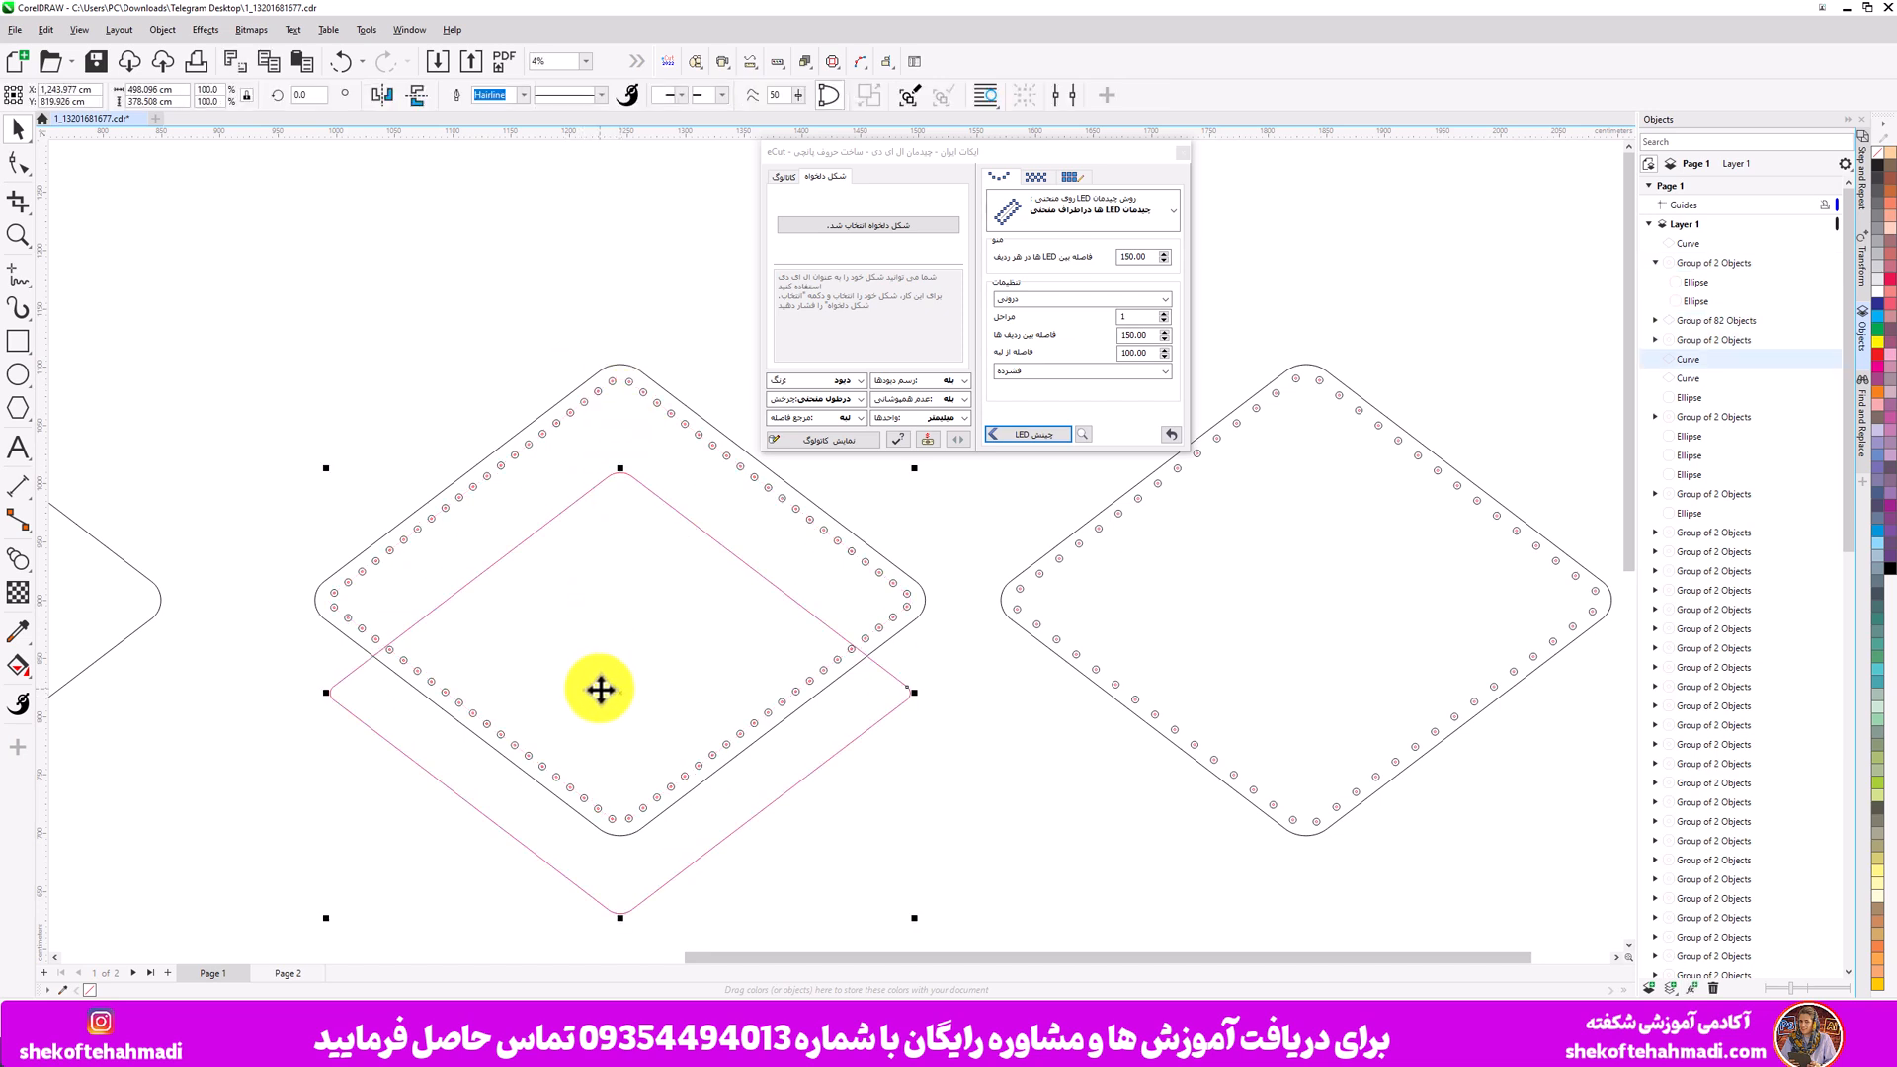
pyautogui.press('Delete')
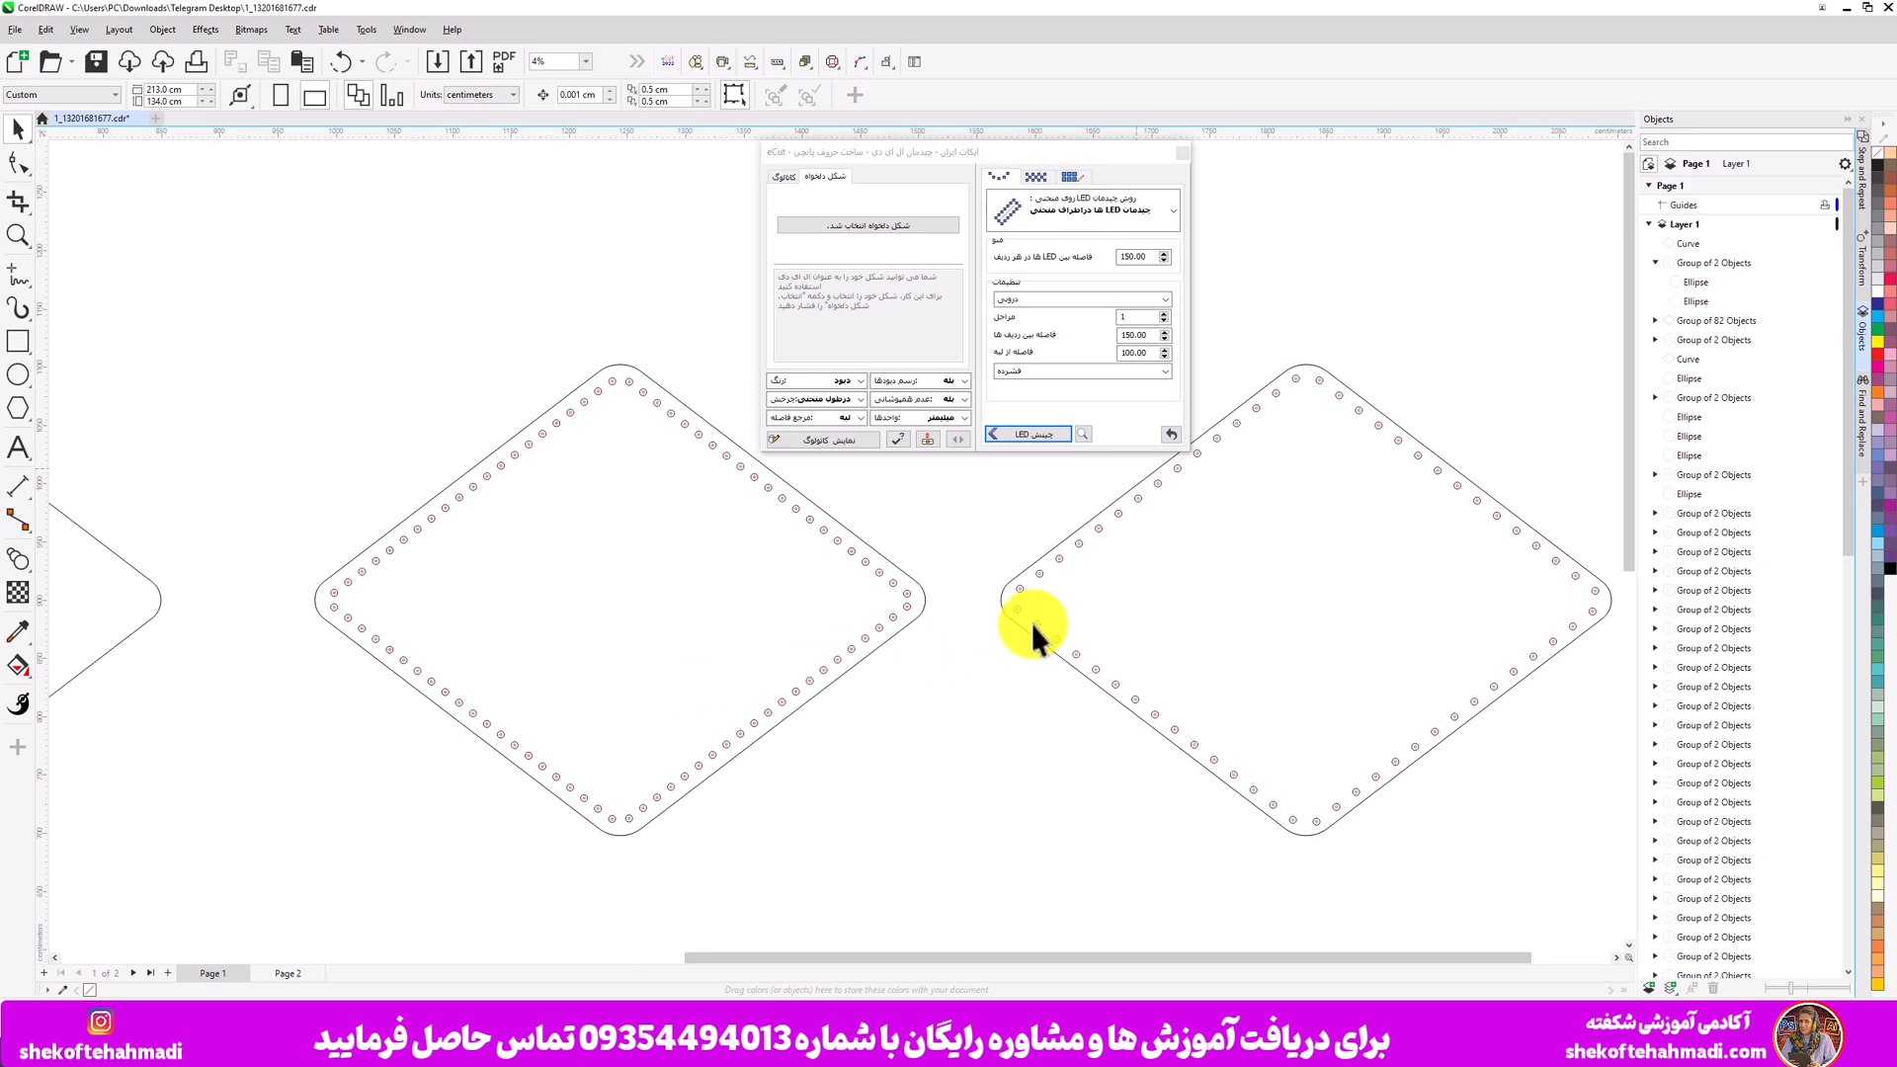
# - Measure the gaps between neighbouring circles on both diamonds with the dimension tool
pyautogui.scroll(2, 852, 556)
pyautogui.scroll(1, 852, 555)
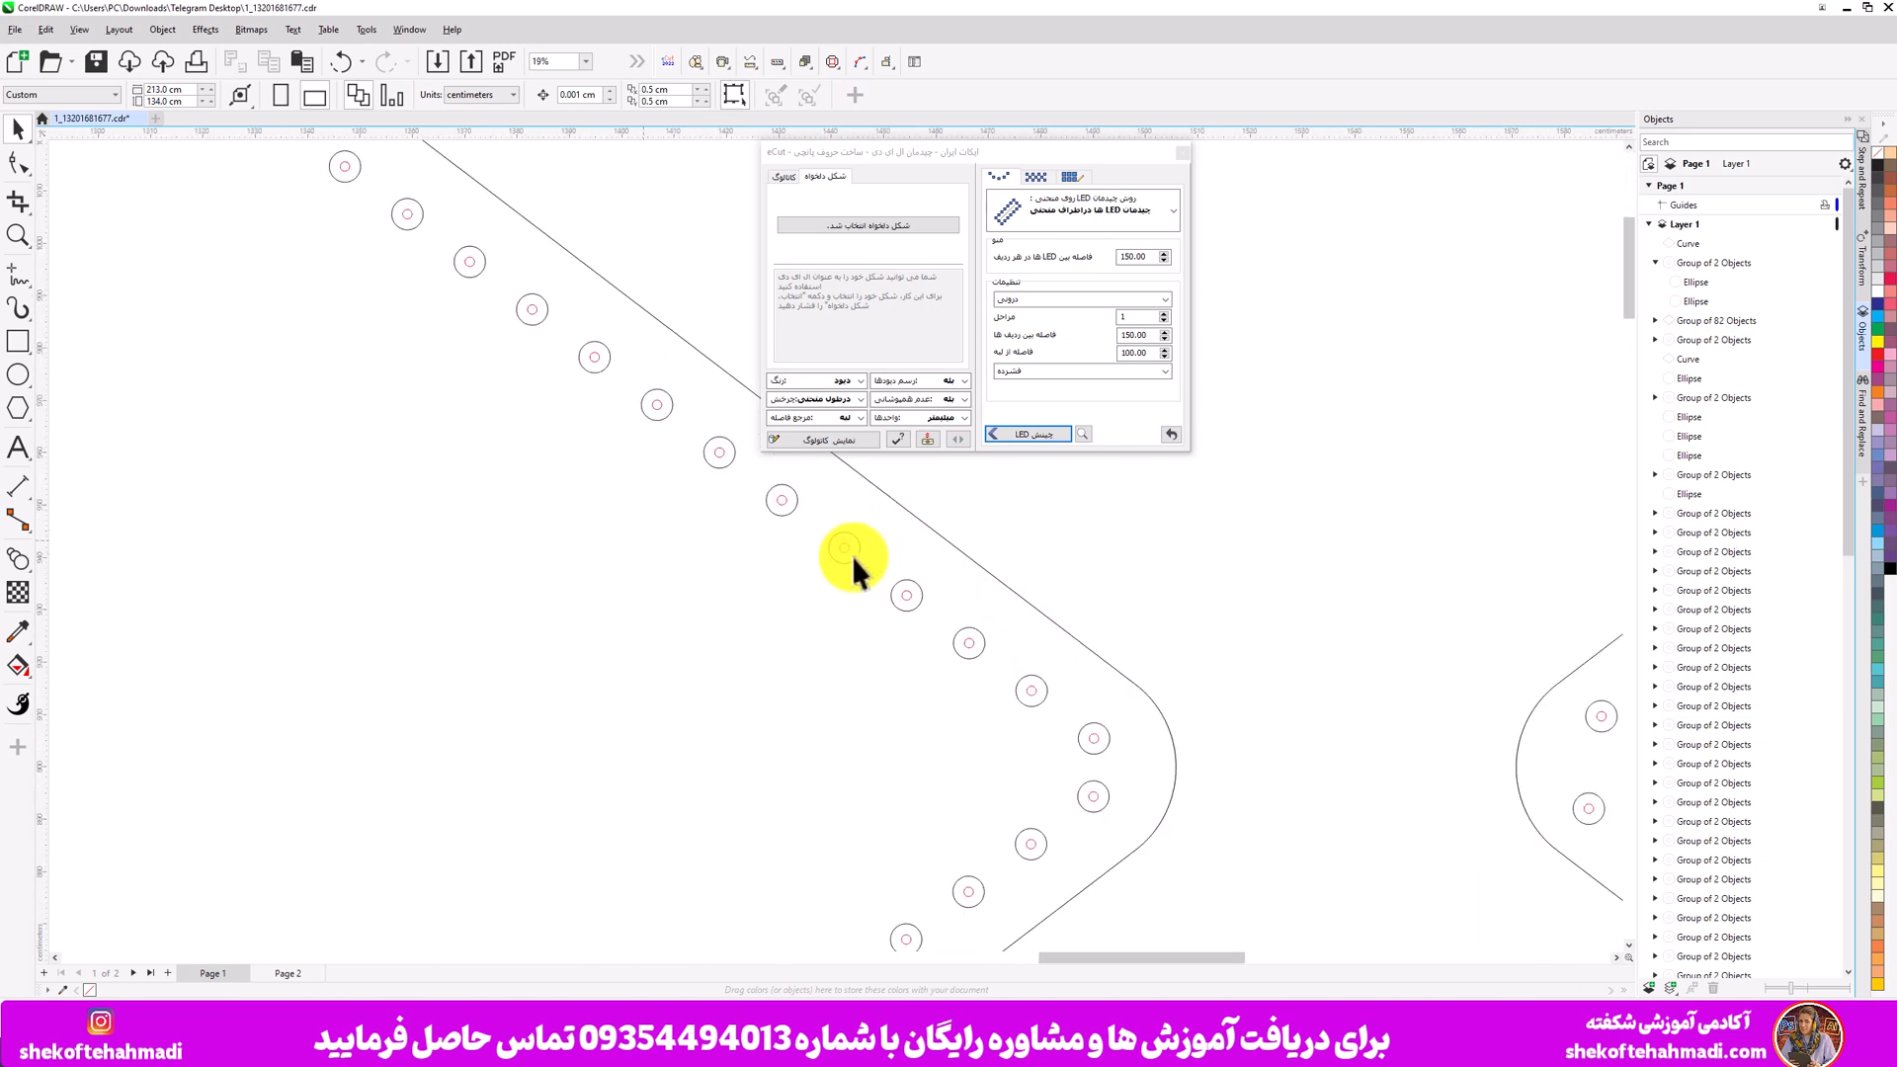
pyautogui.click(18, 488)
pyautogui.scroll(1, 18, 488)
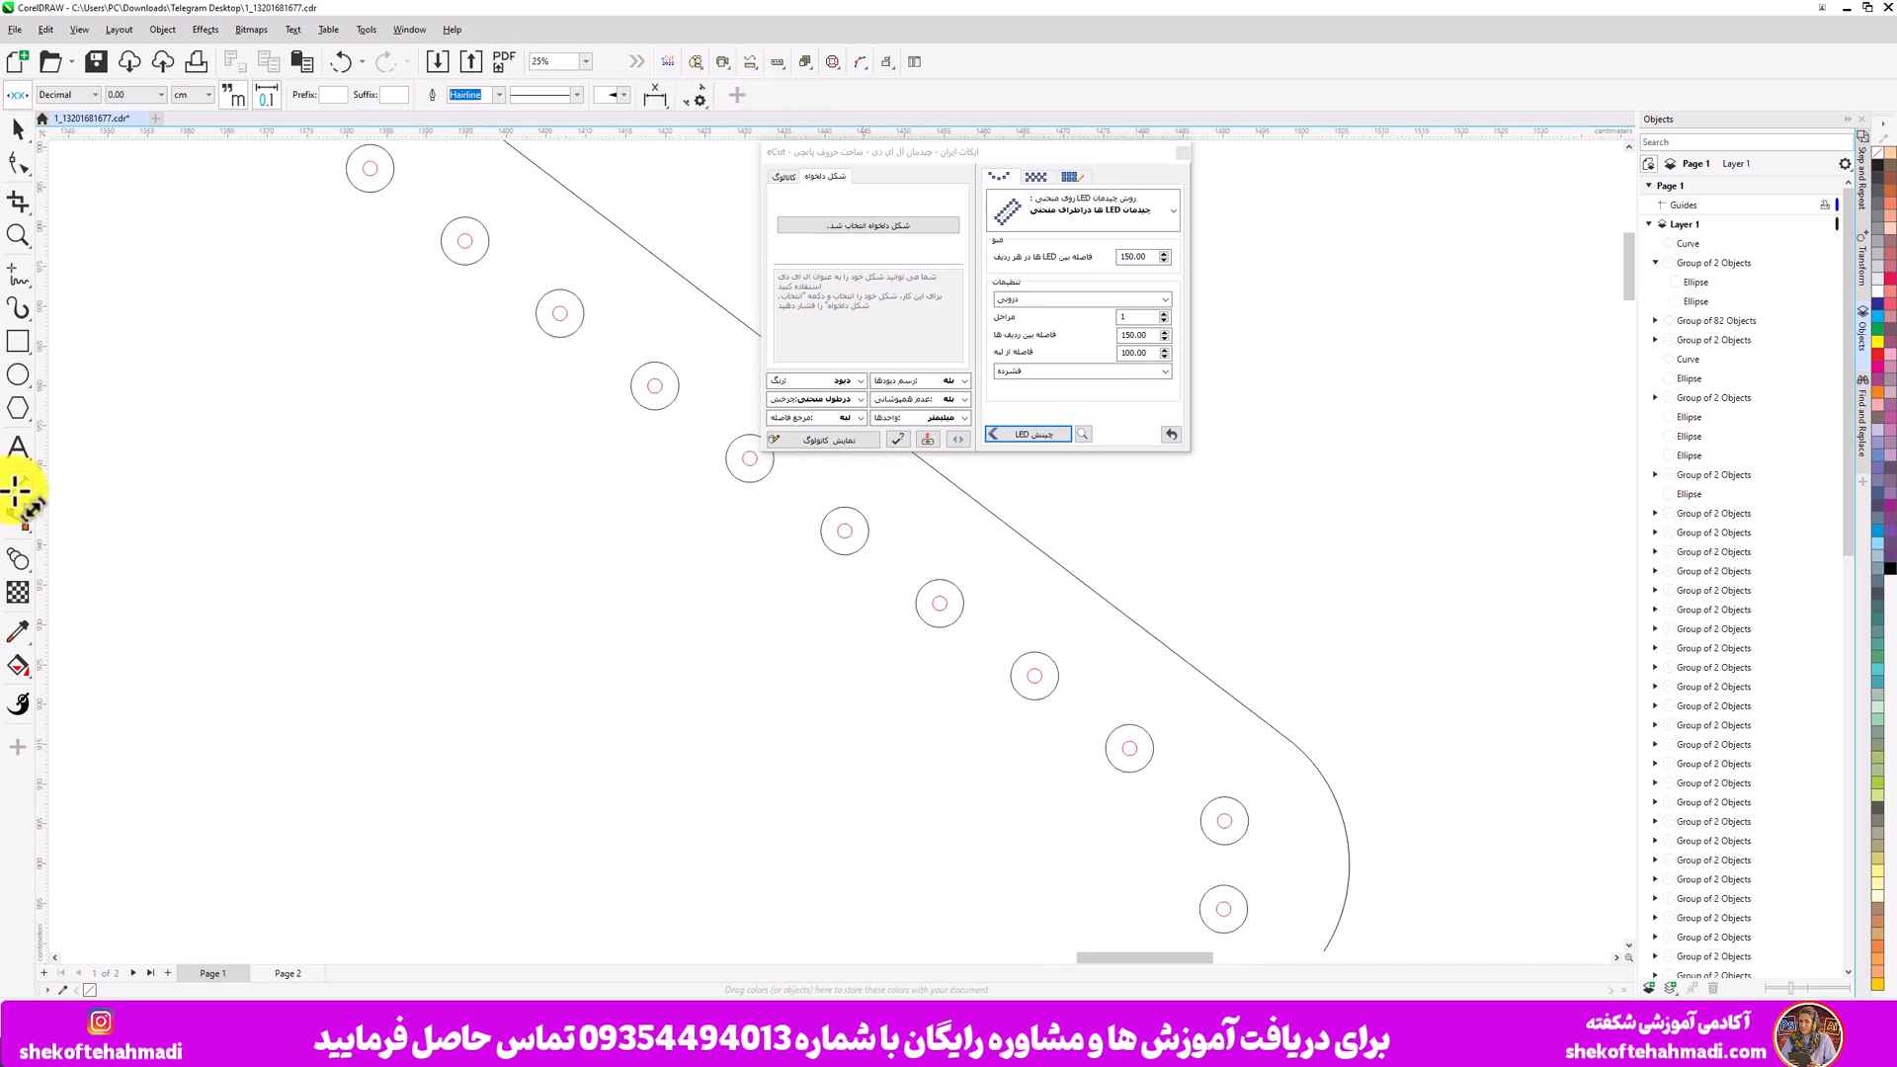
pyautogui.moveTo(922, 459); pyautogui.dragTo(941, 581)
pyautogui.press('Escape')
pyautogui.scroll(-5, 941, 581)
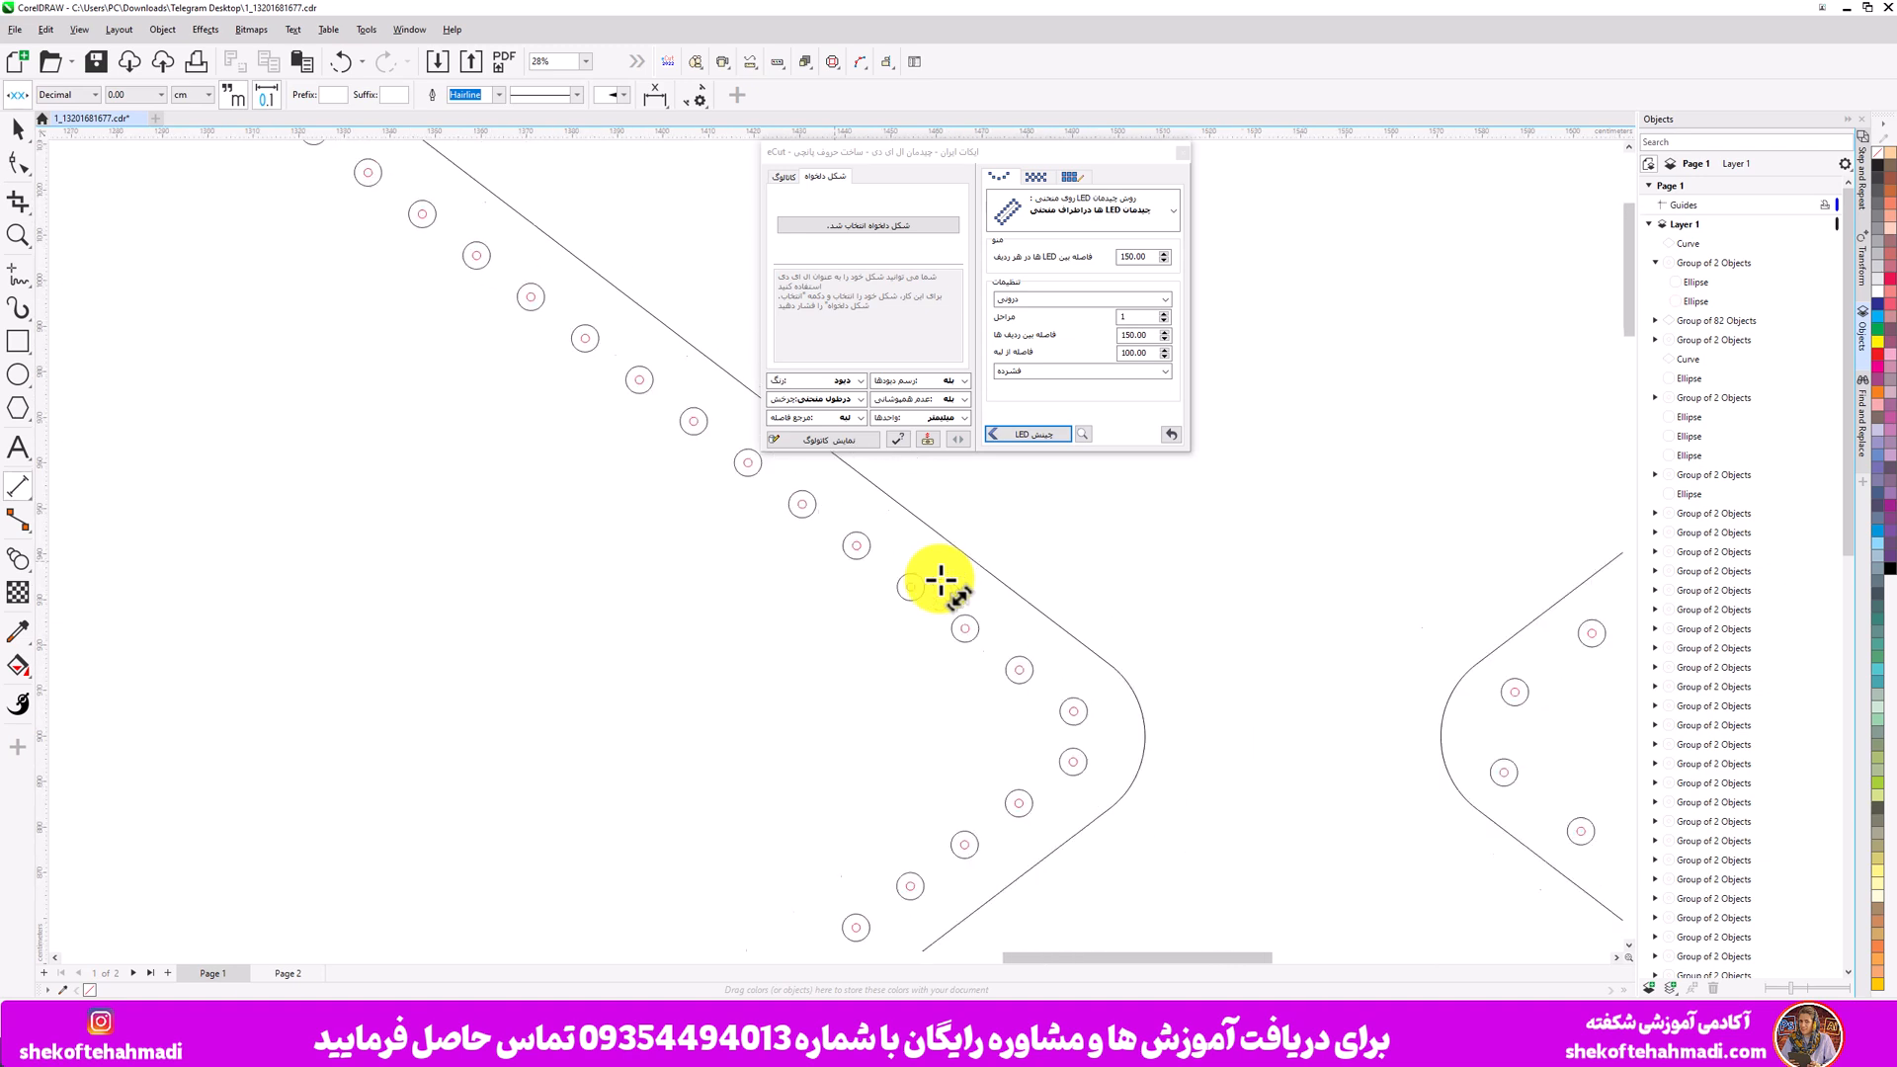
pyautogui.scroll(5, 1438, 504)
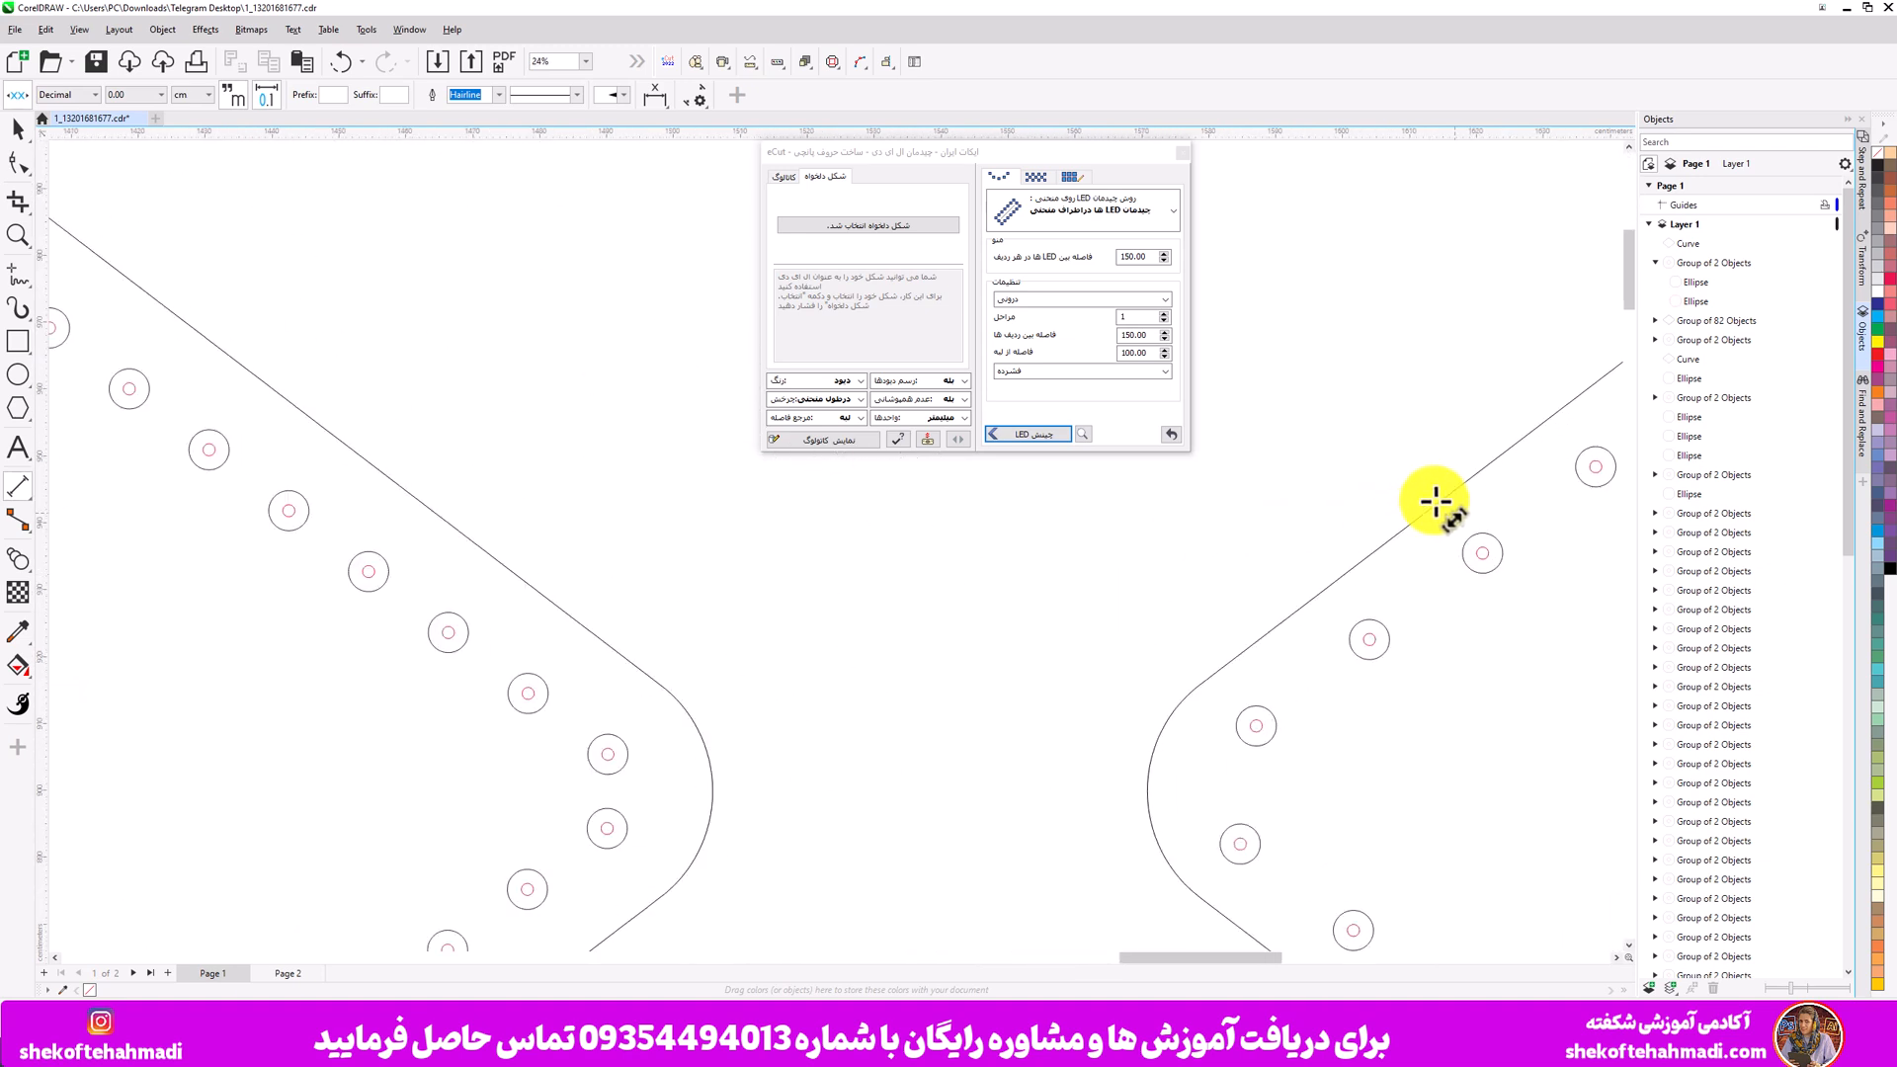
pyautogui.moveTo(1436, 502)
pyautogui.mouseDown()
pyautogui.moveTo(1487, 561)
pyautogui.moveTo(1442, 521)
pyautogui.mouseUp()
pyautogui.press('Escape')
# - Undo the last two gap dimensions drawn between the circles
pyautogui.doubleClick(1127, 336)
pyautogui.click(861, 606)
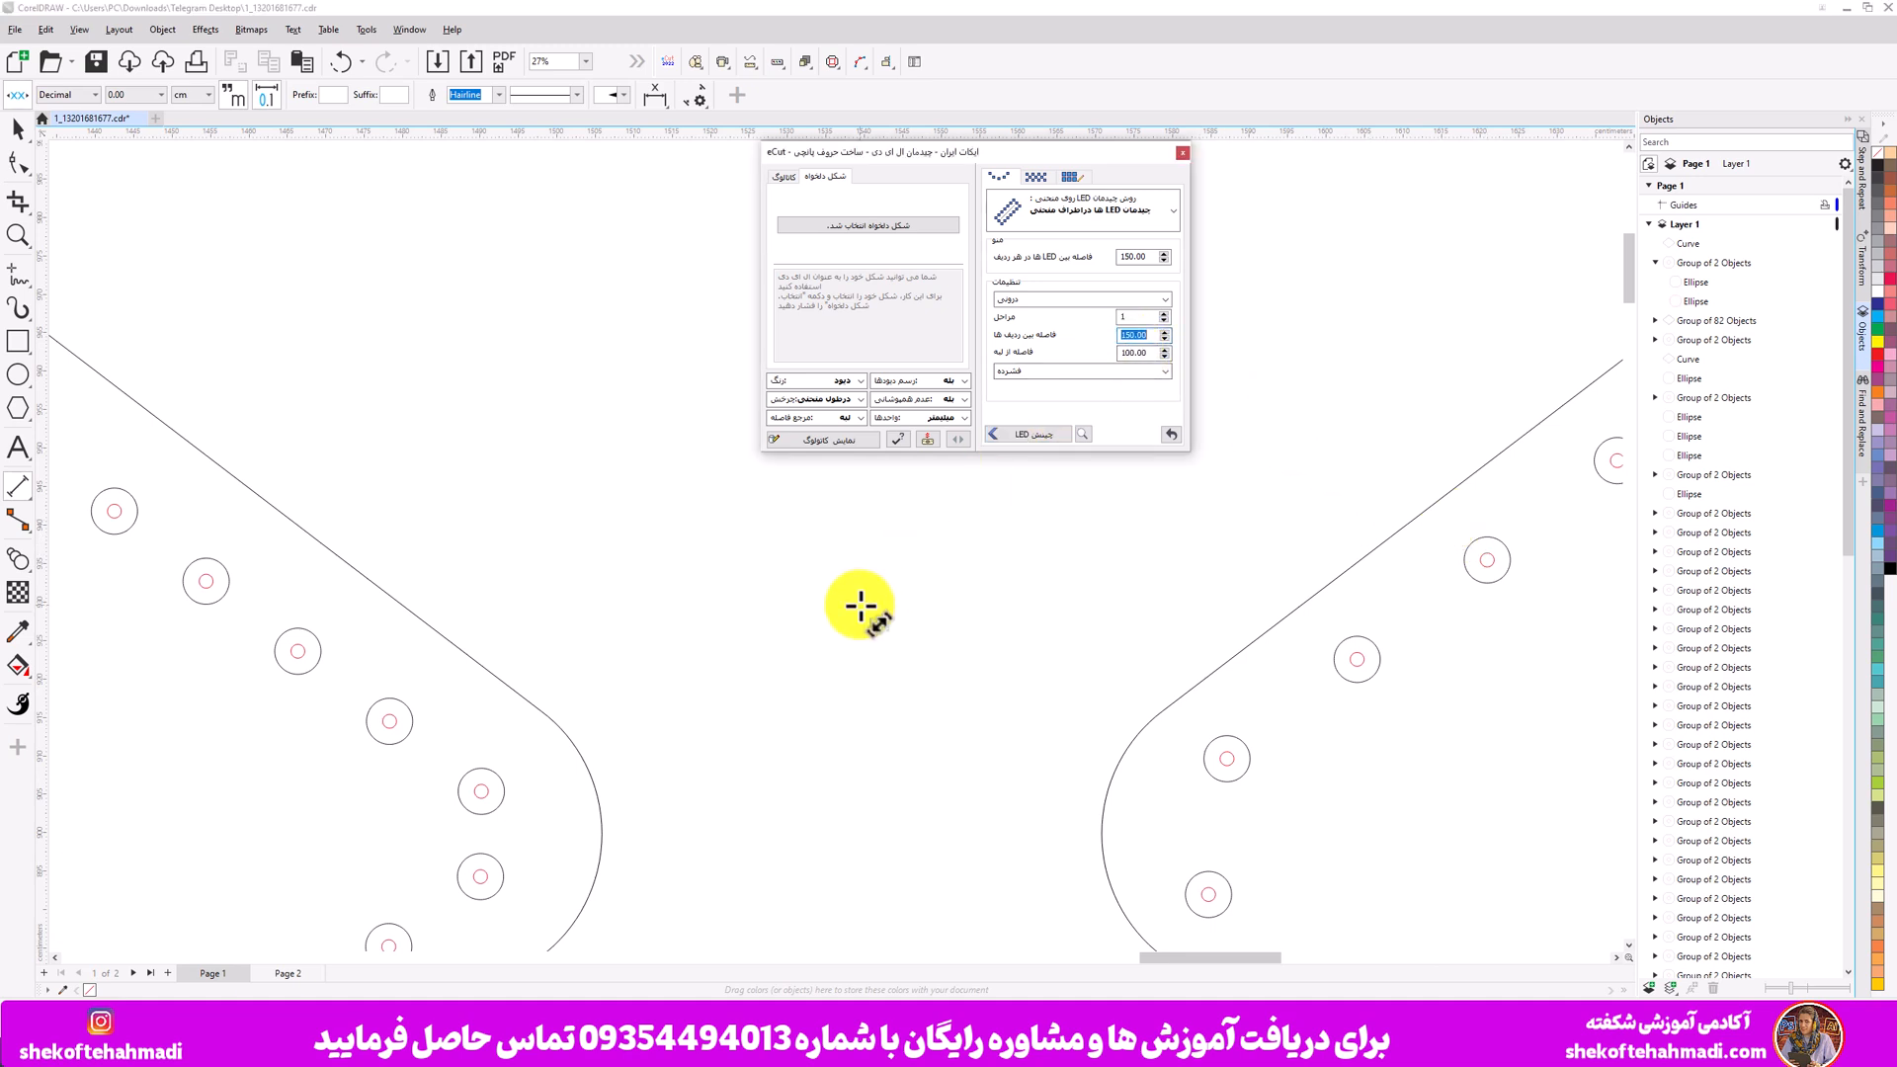
pyautogui.hotkey('ctrl', 'z')
pyautogui.click(860, 606)
pyautogui.hotkey('ctrl', 'z')
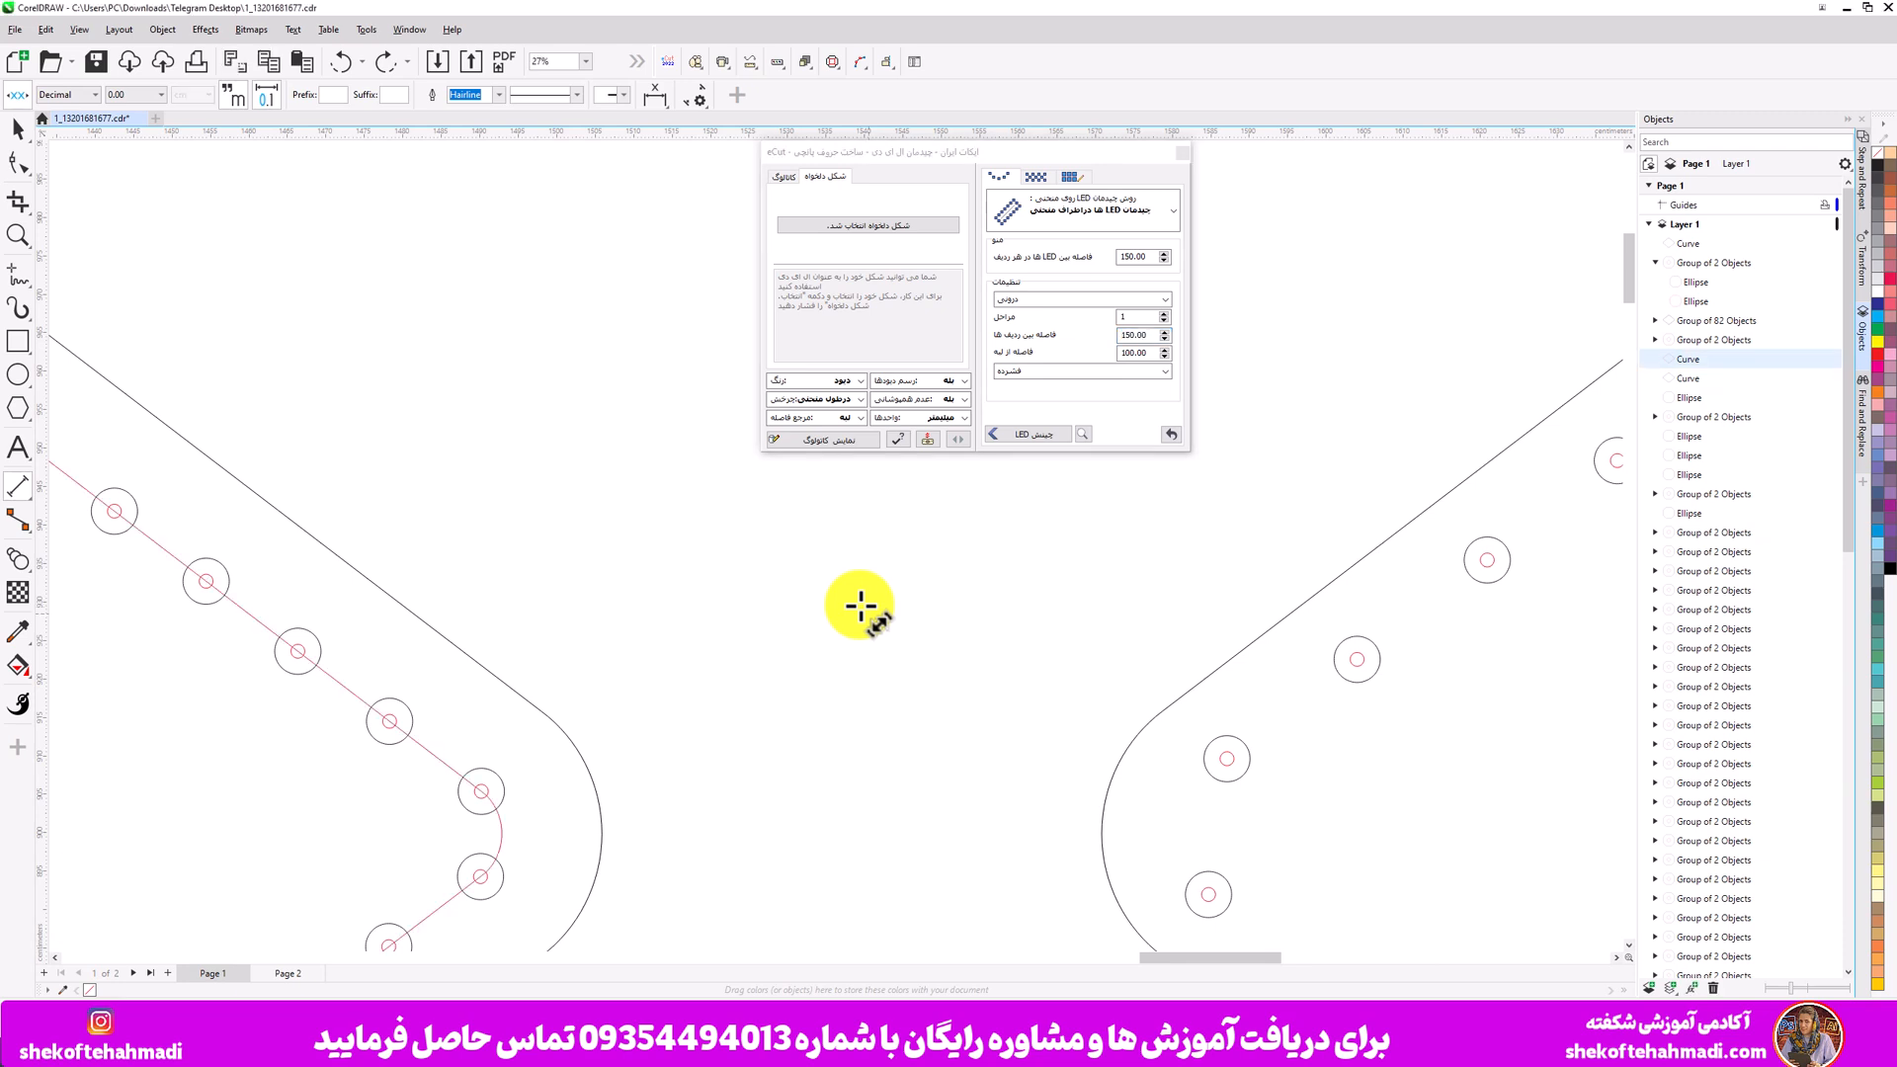
pyautogui.click(1344, 669)
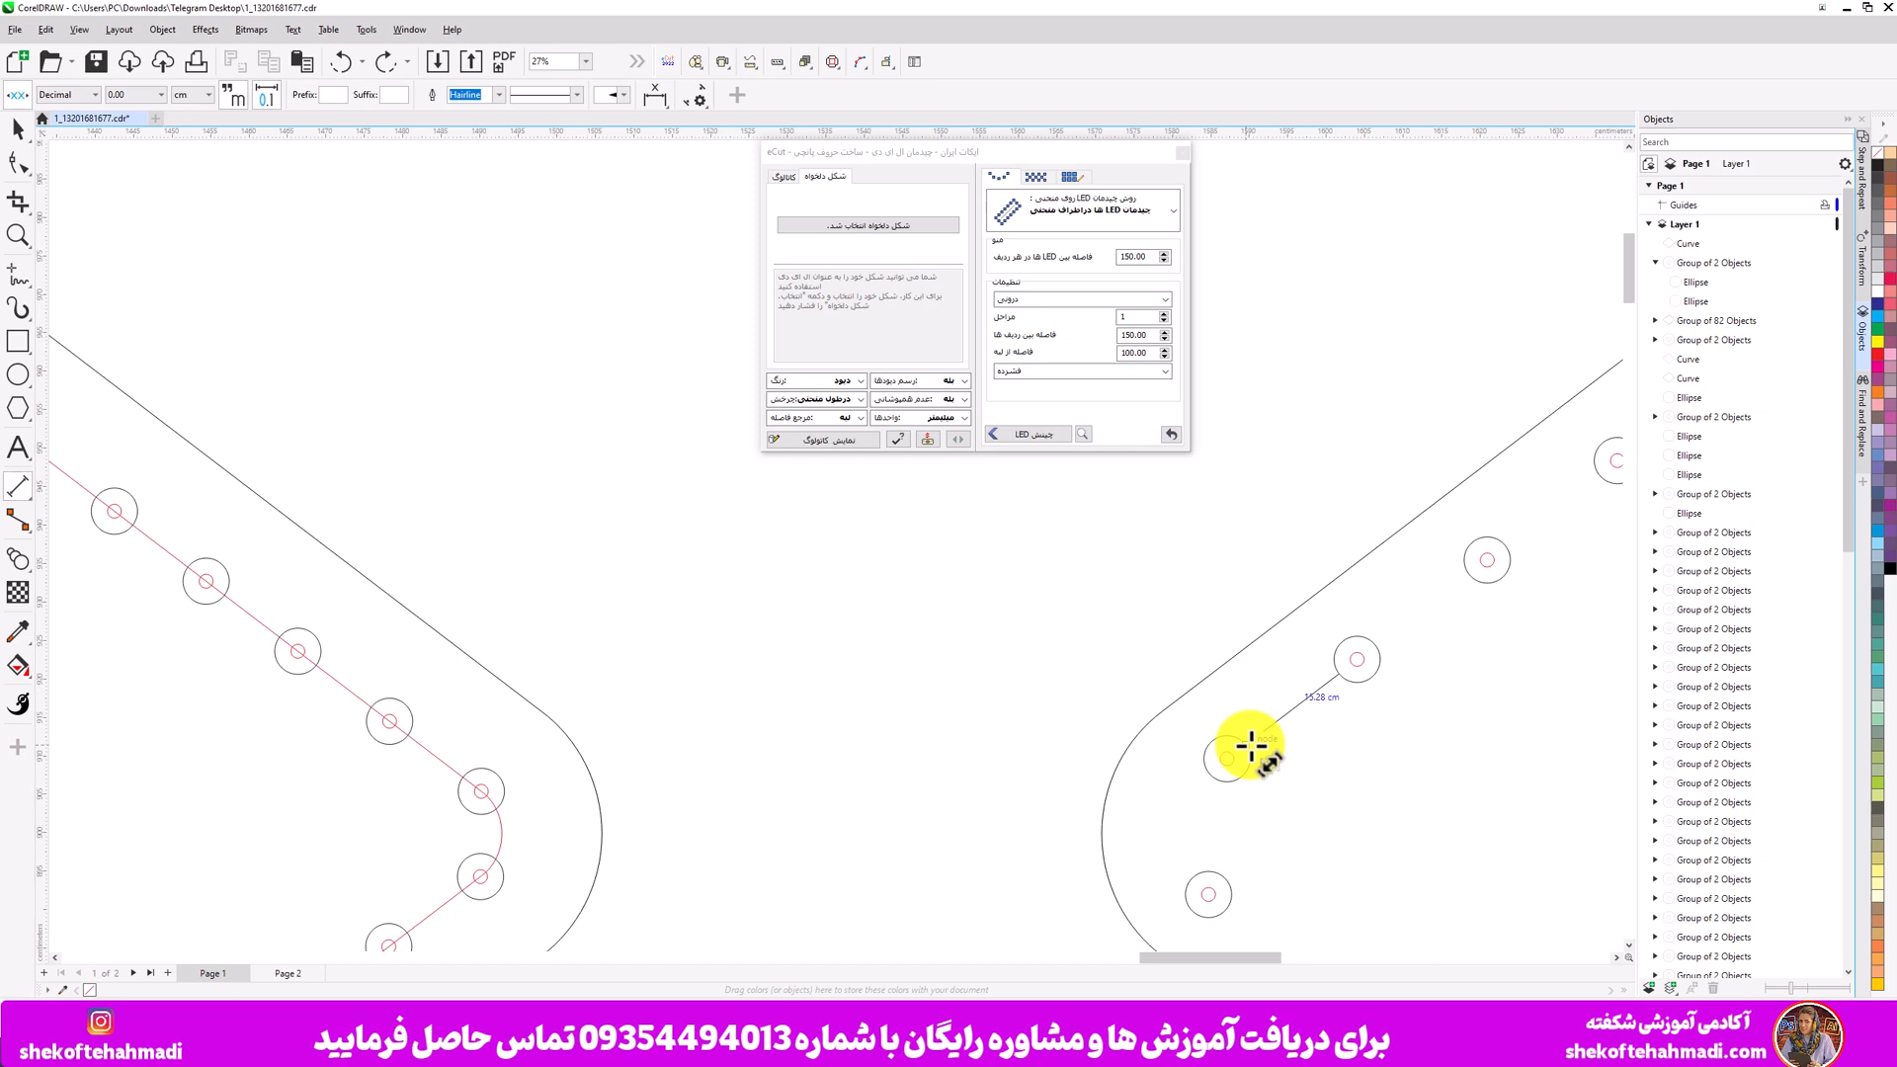
pyautogui.press('Escape')
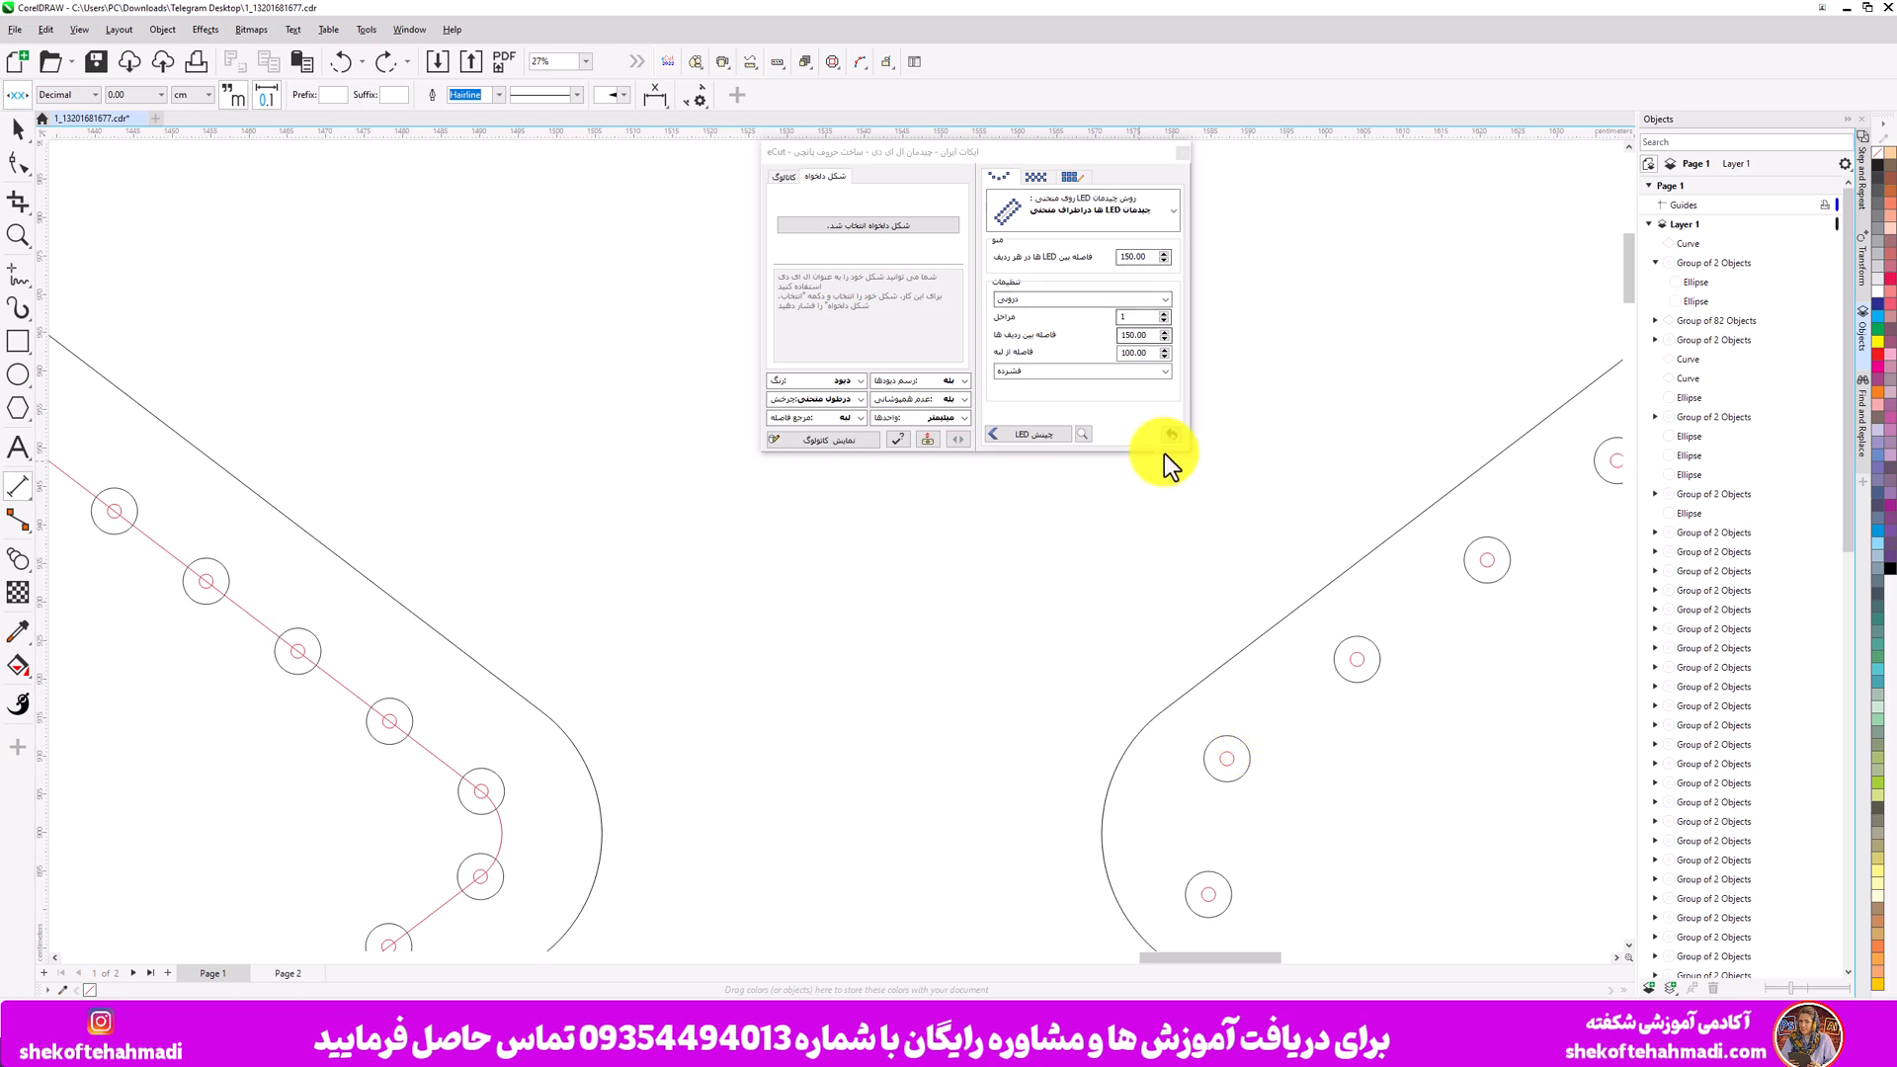
# - Set the edge distance to 130 and arrange the LEDs along the copied diamond on the right
pyautogui.click(1126, 353)
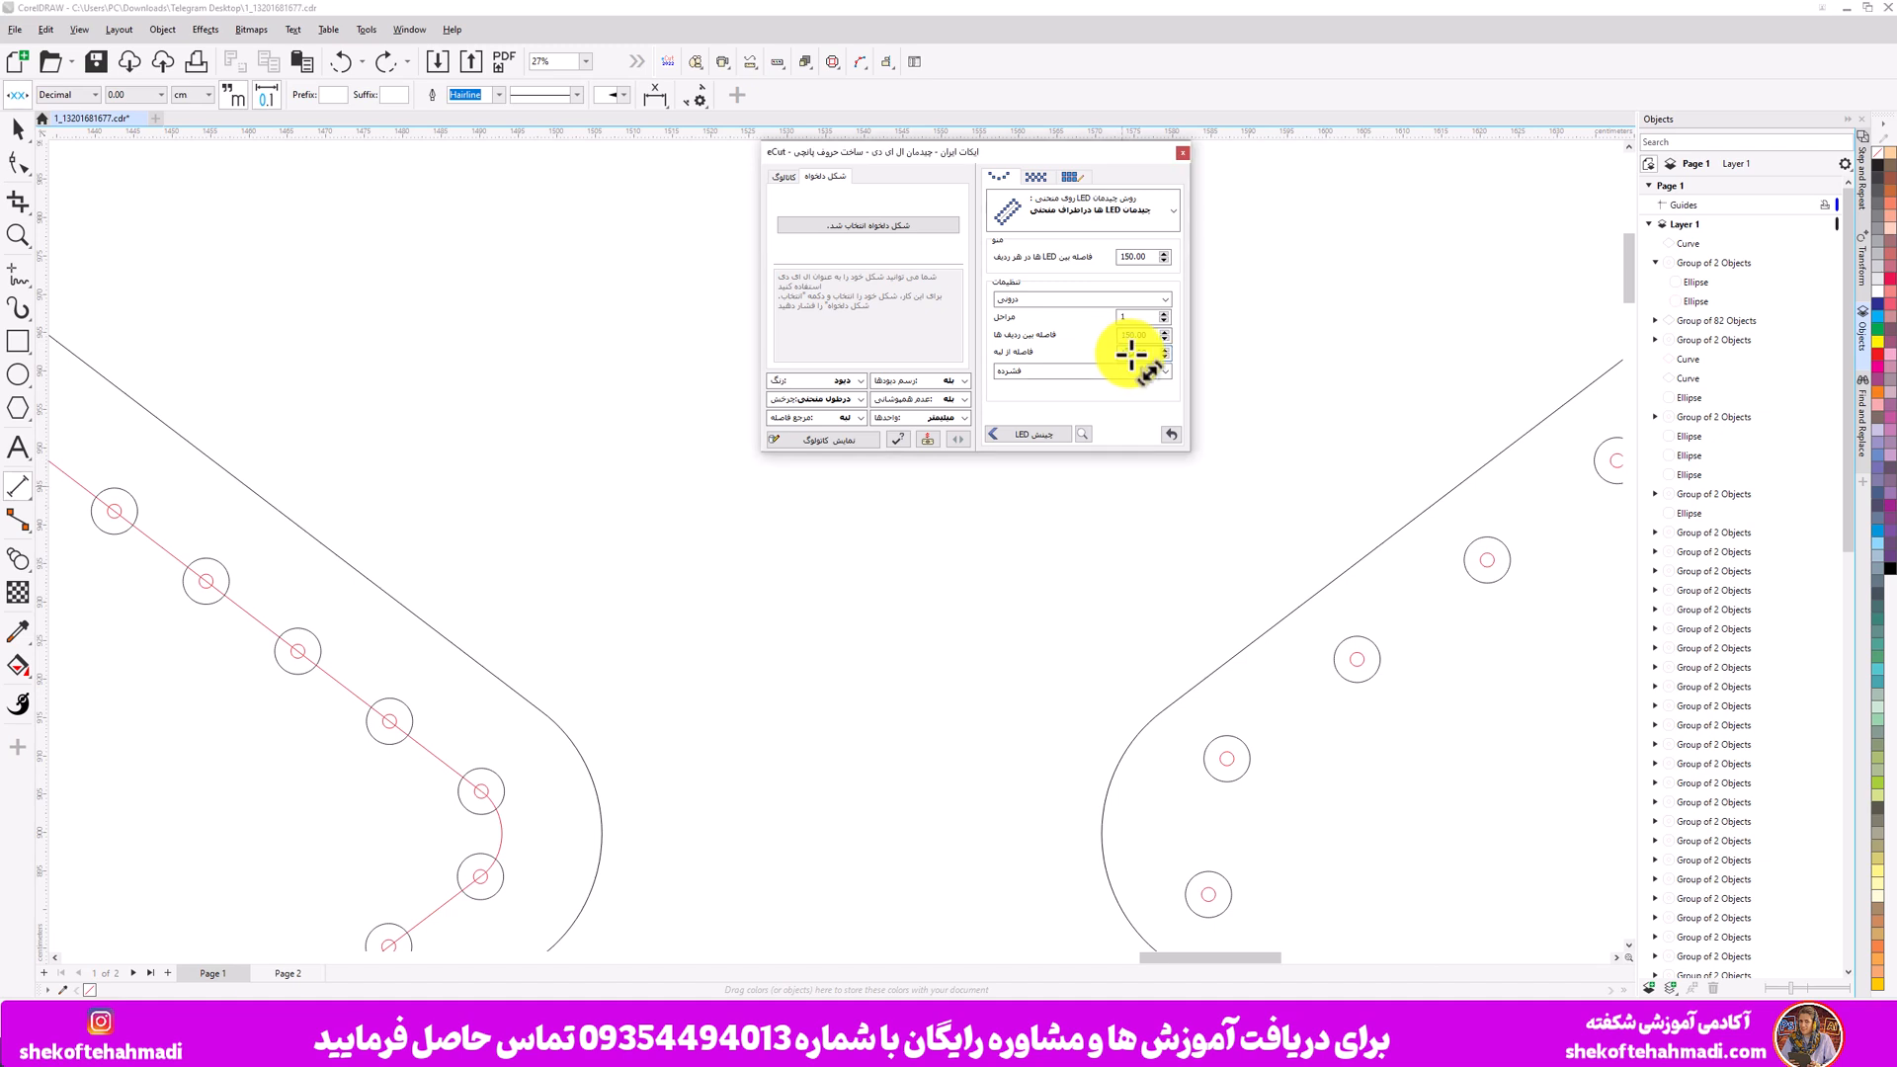
pyautogui.scroll(-4, 1132, 354)
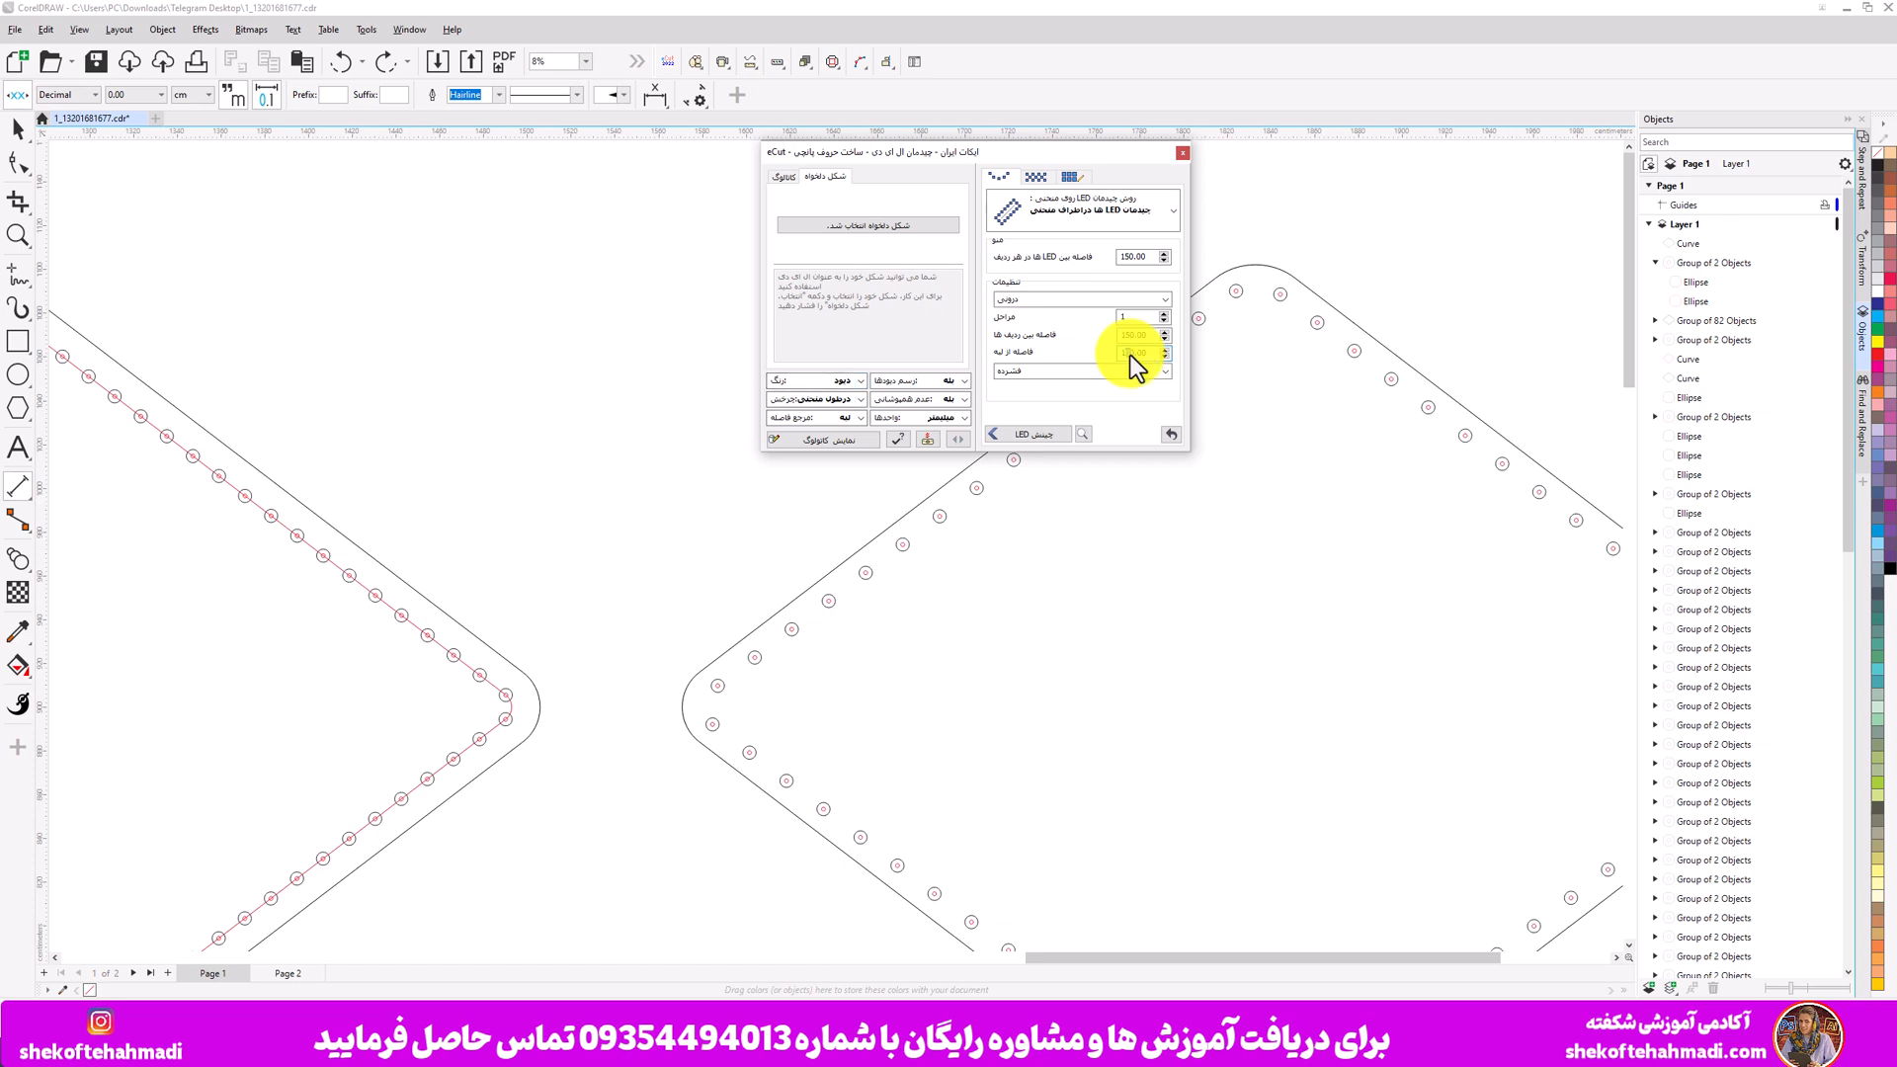
pyautogui.click(1131, 353)
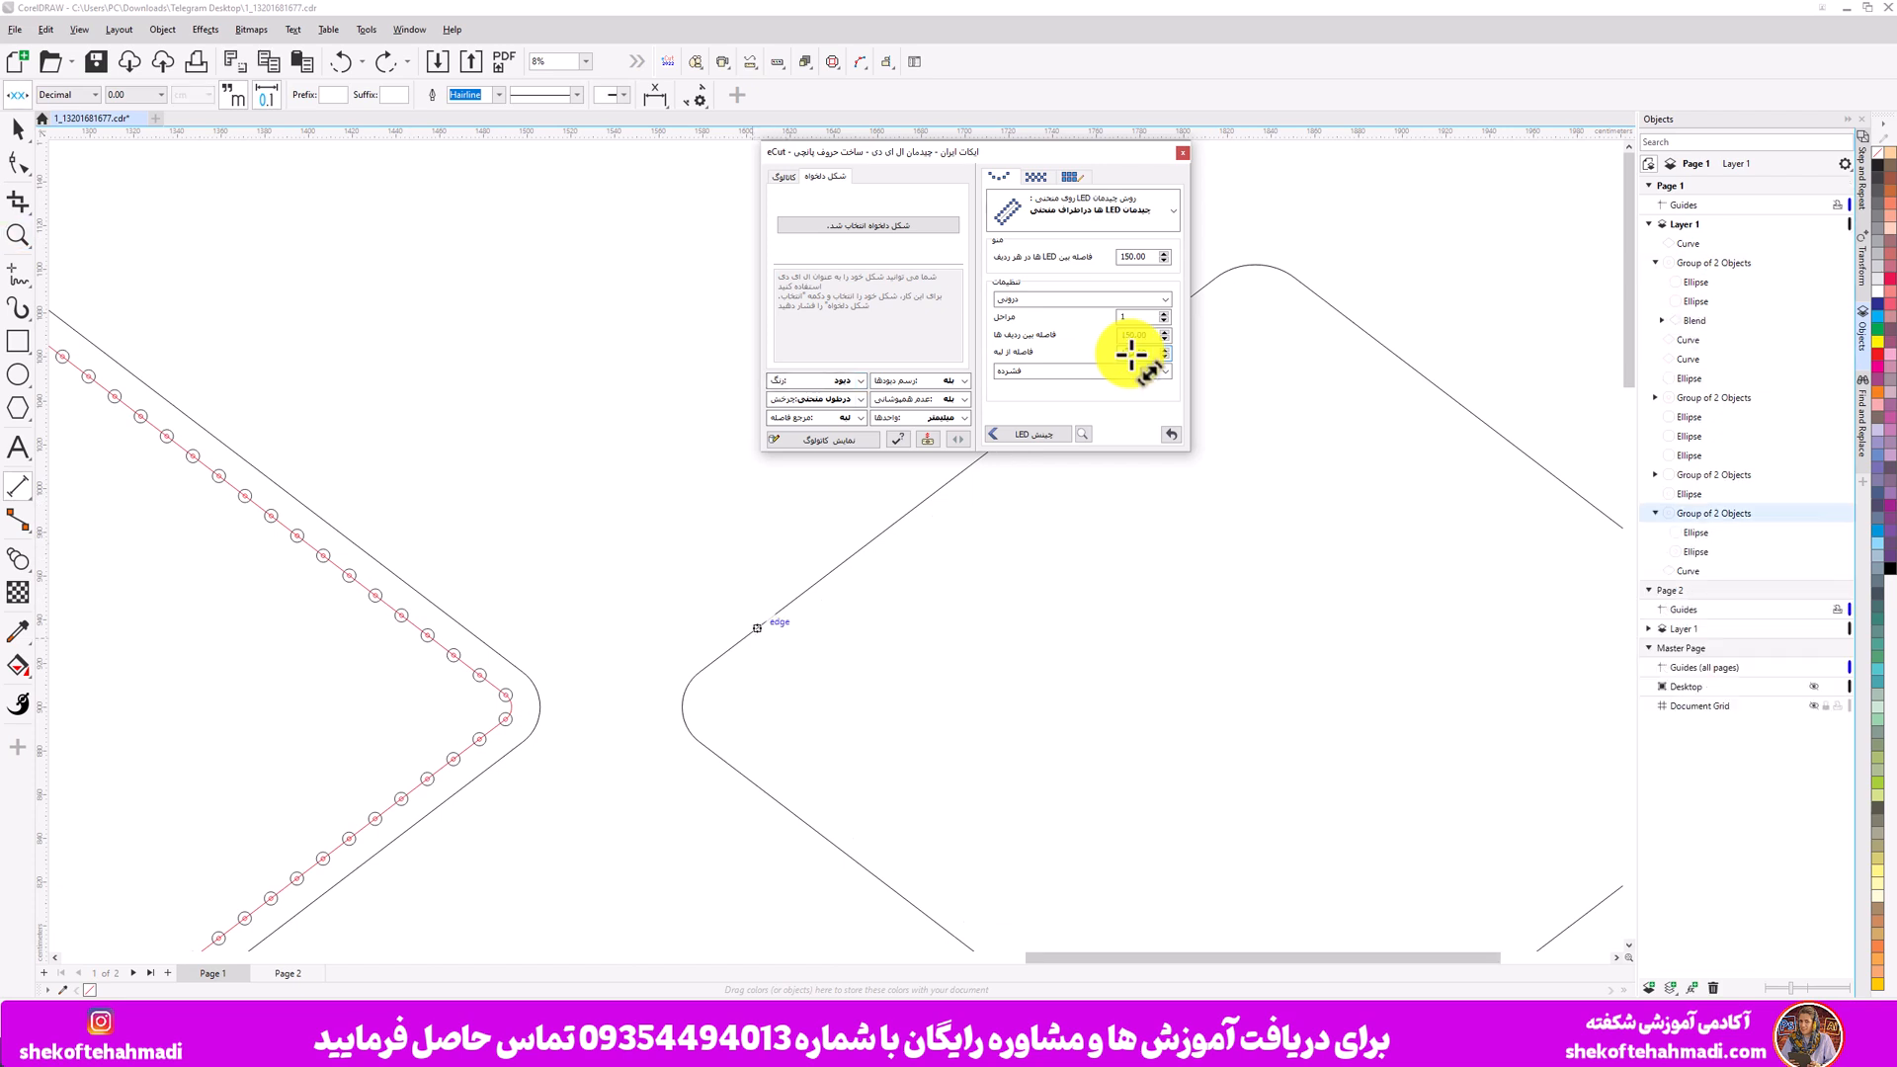
pyautogui.click(20, 134)
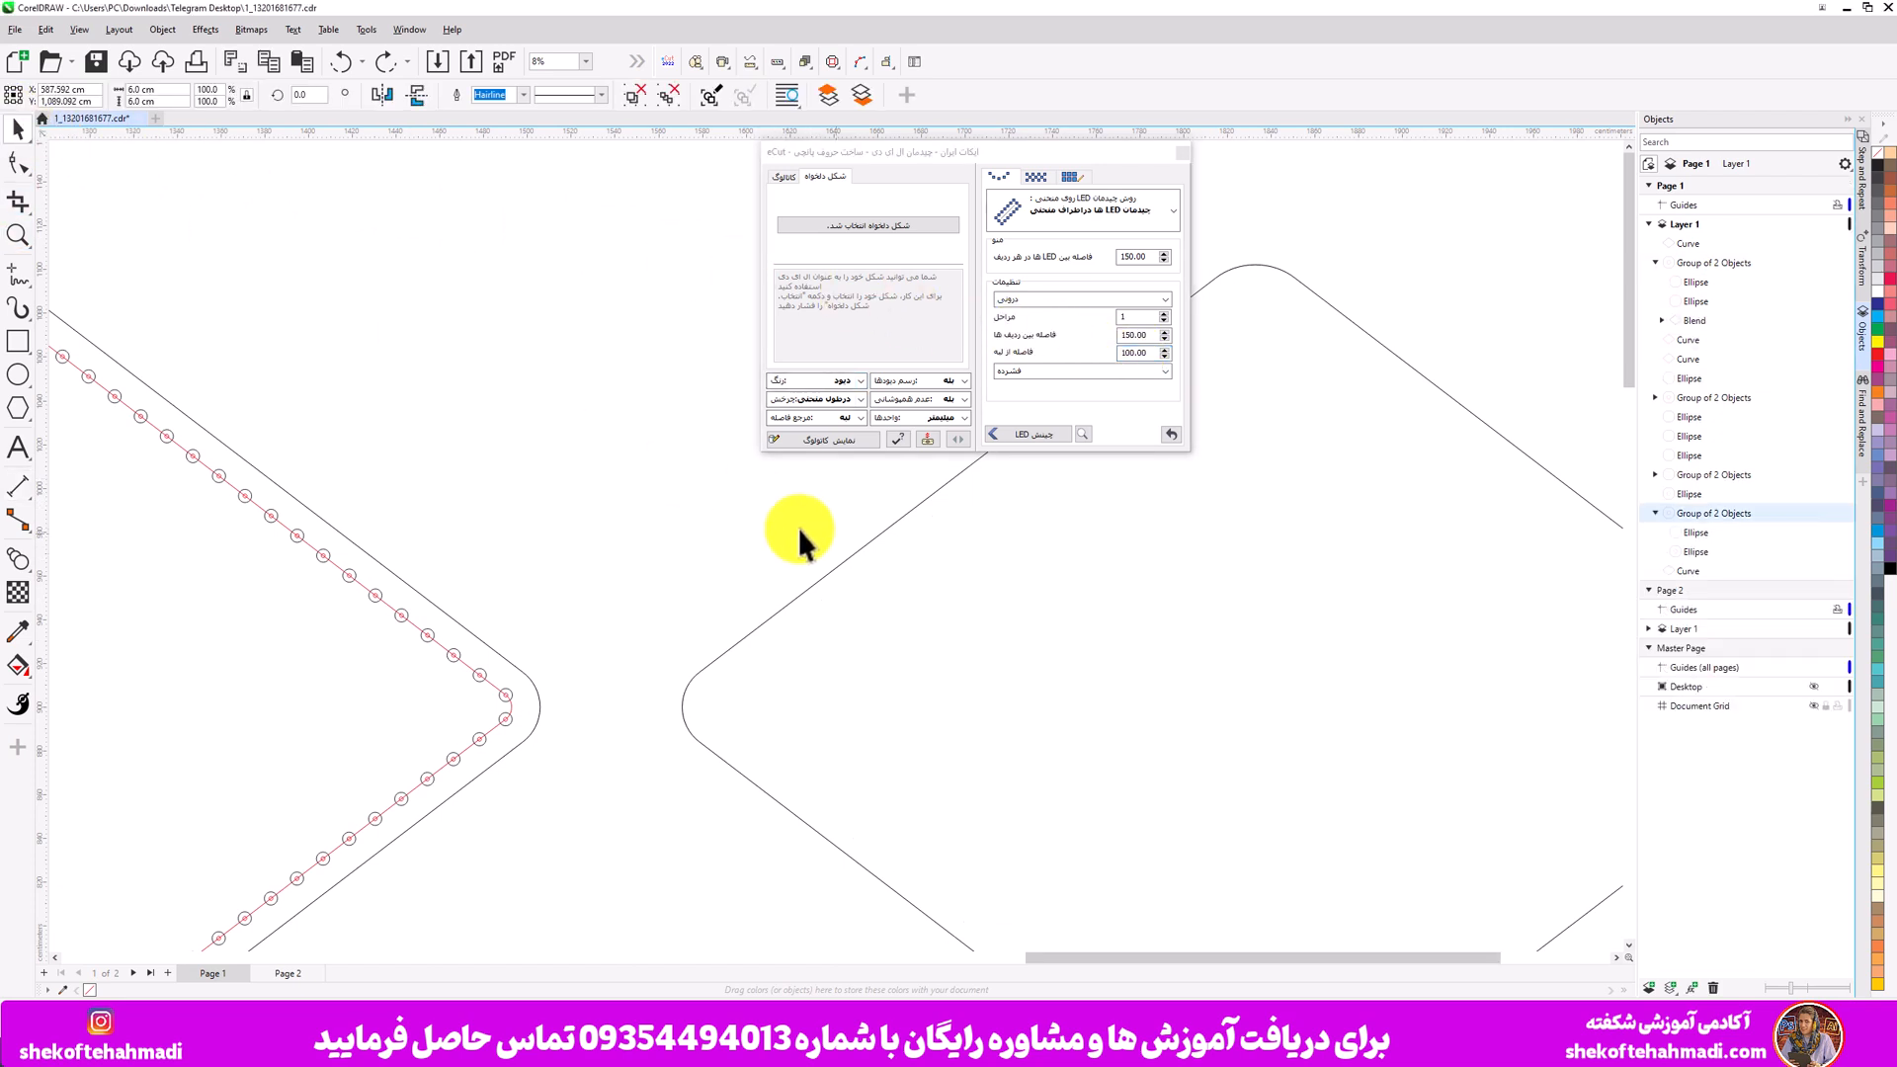
pyautogui.click(850, 555)
pyautogui.doubleClick(1133, 353)
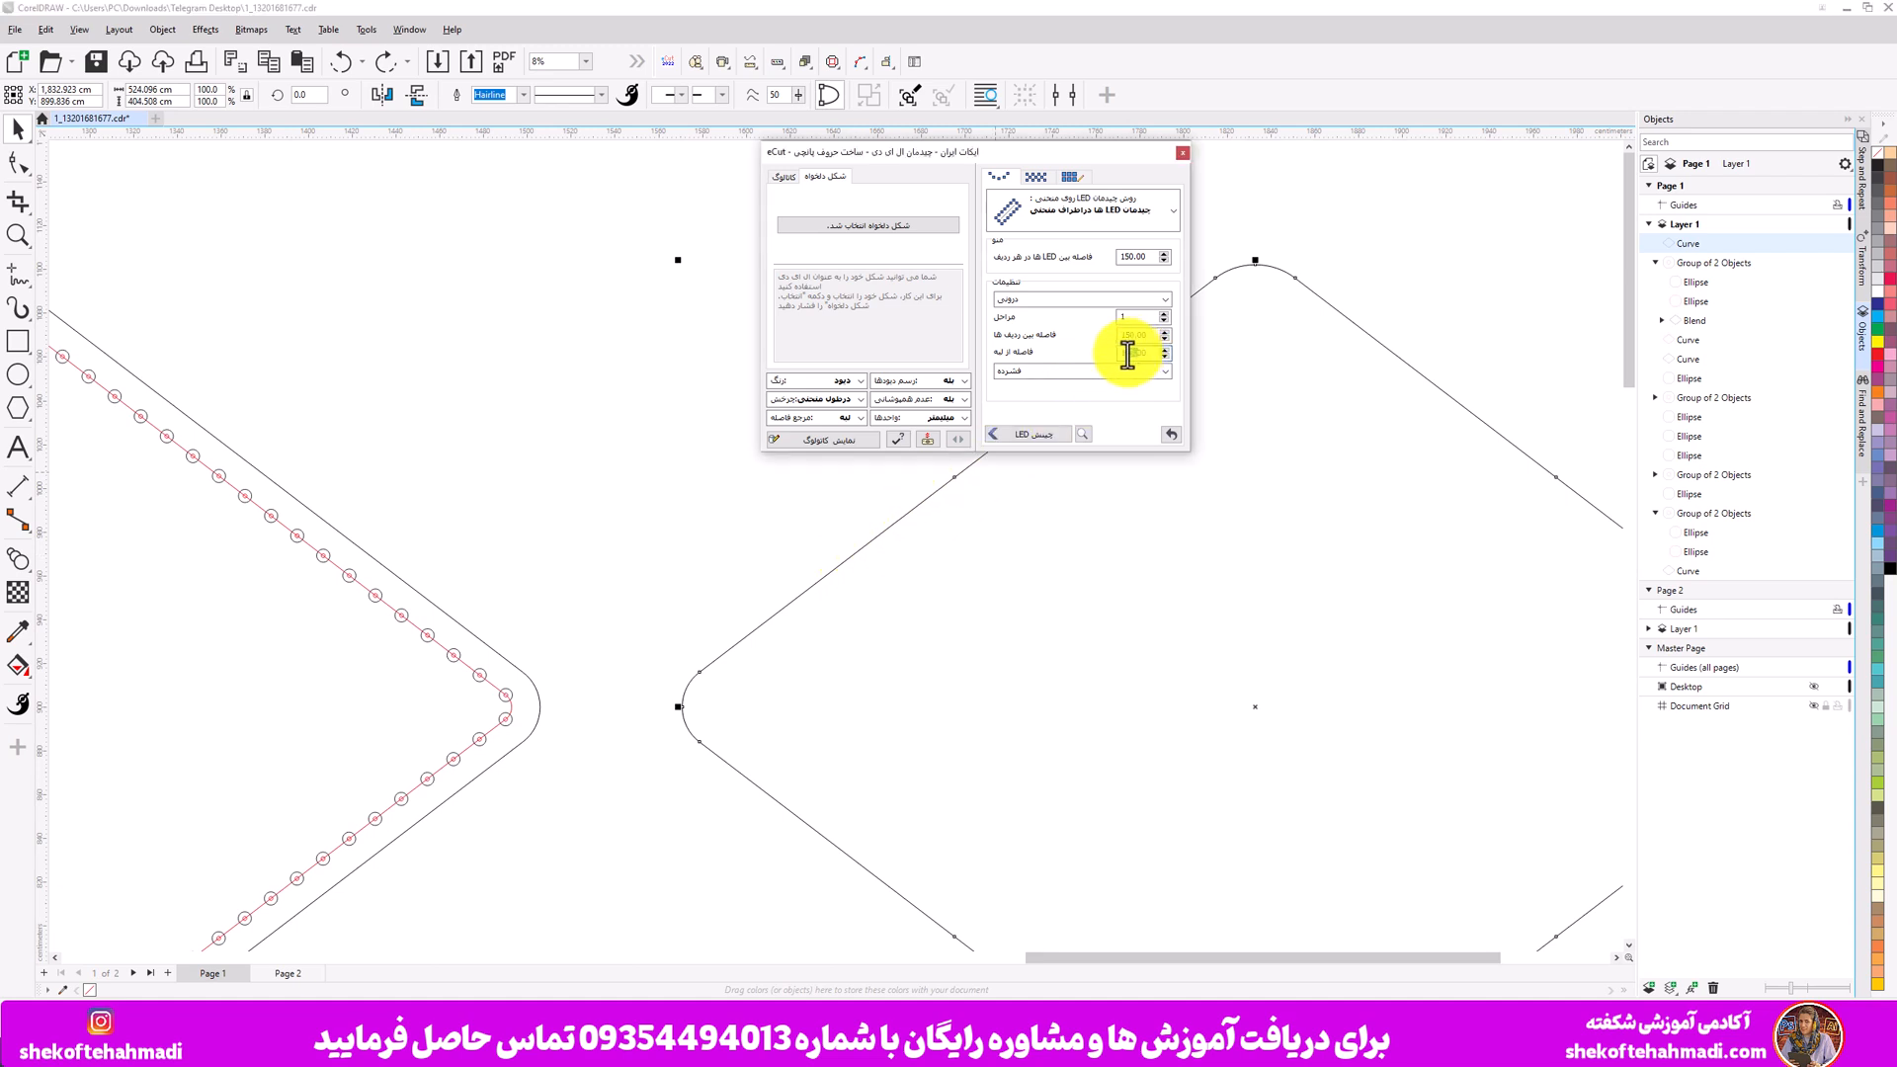
pyautogui.write('00')
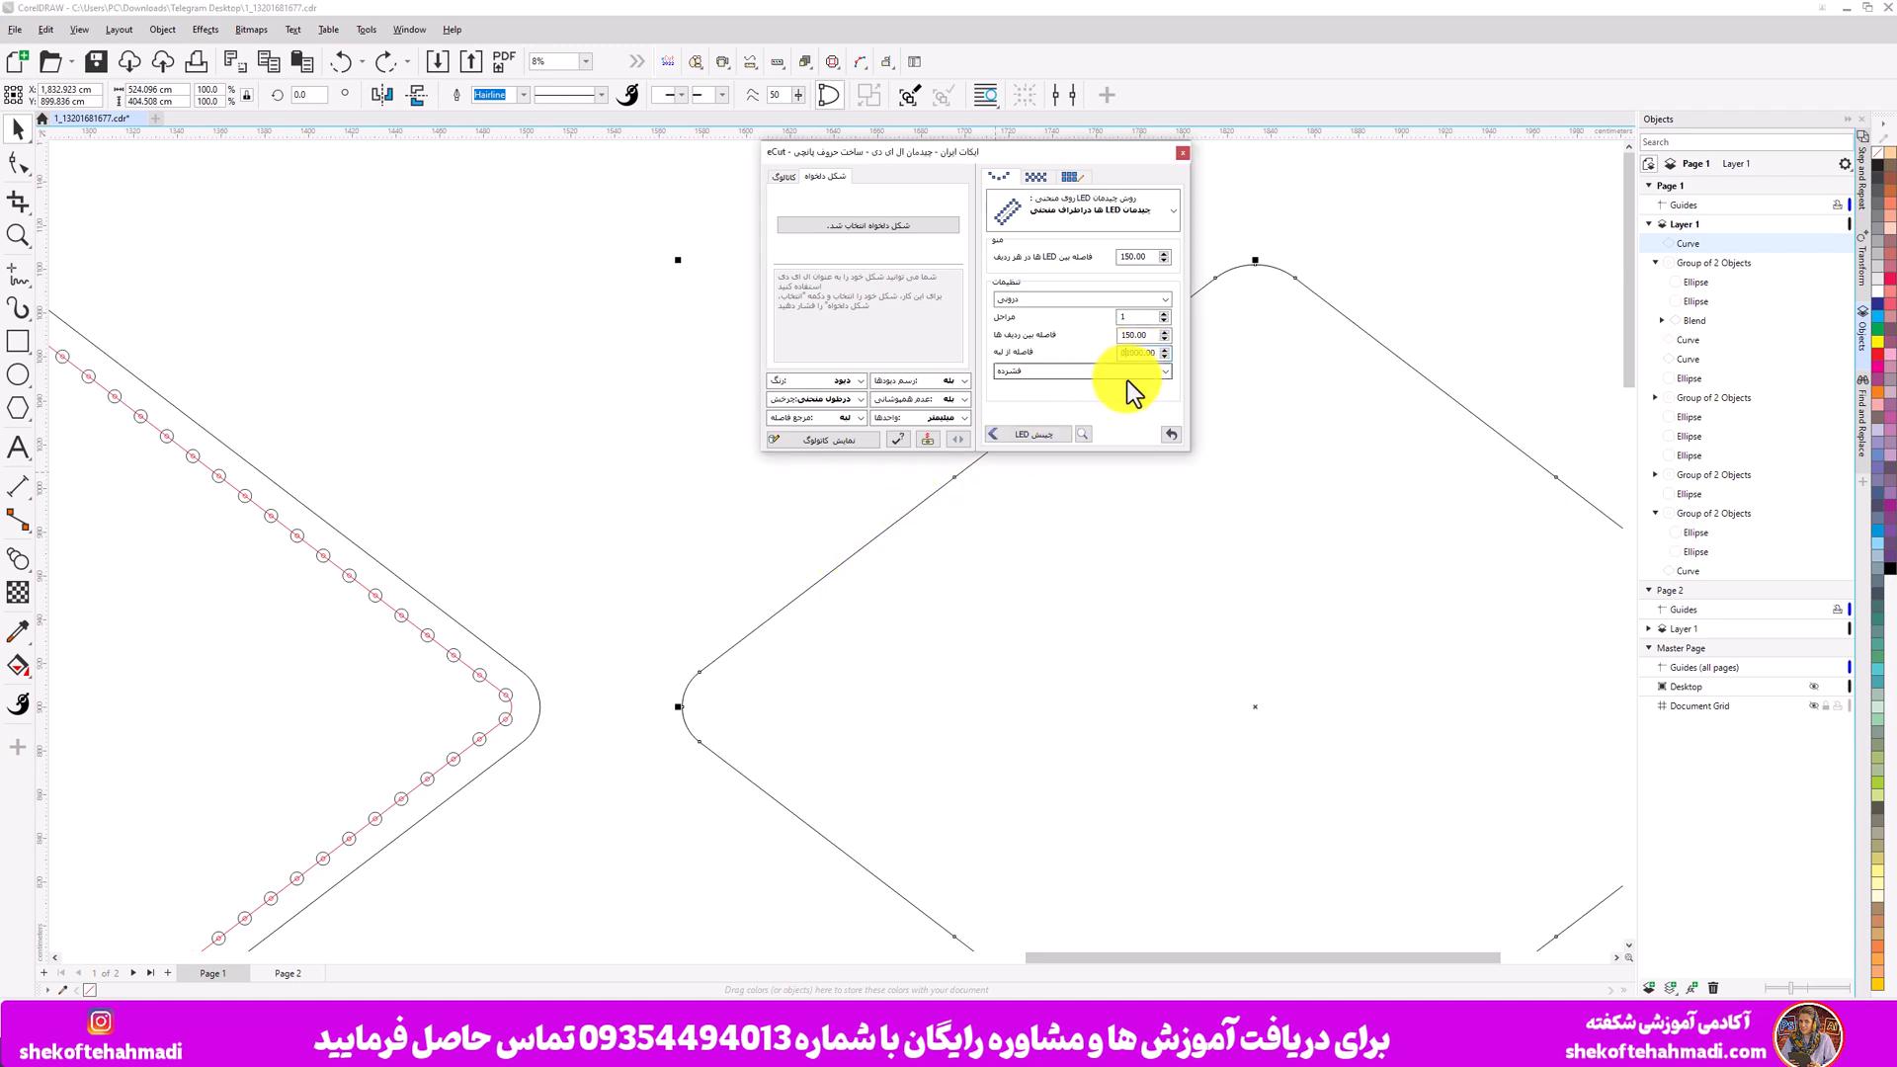
pyautogui.doubleClick(1122, 357)
pyautogui.write('10')
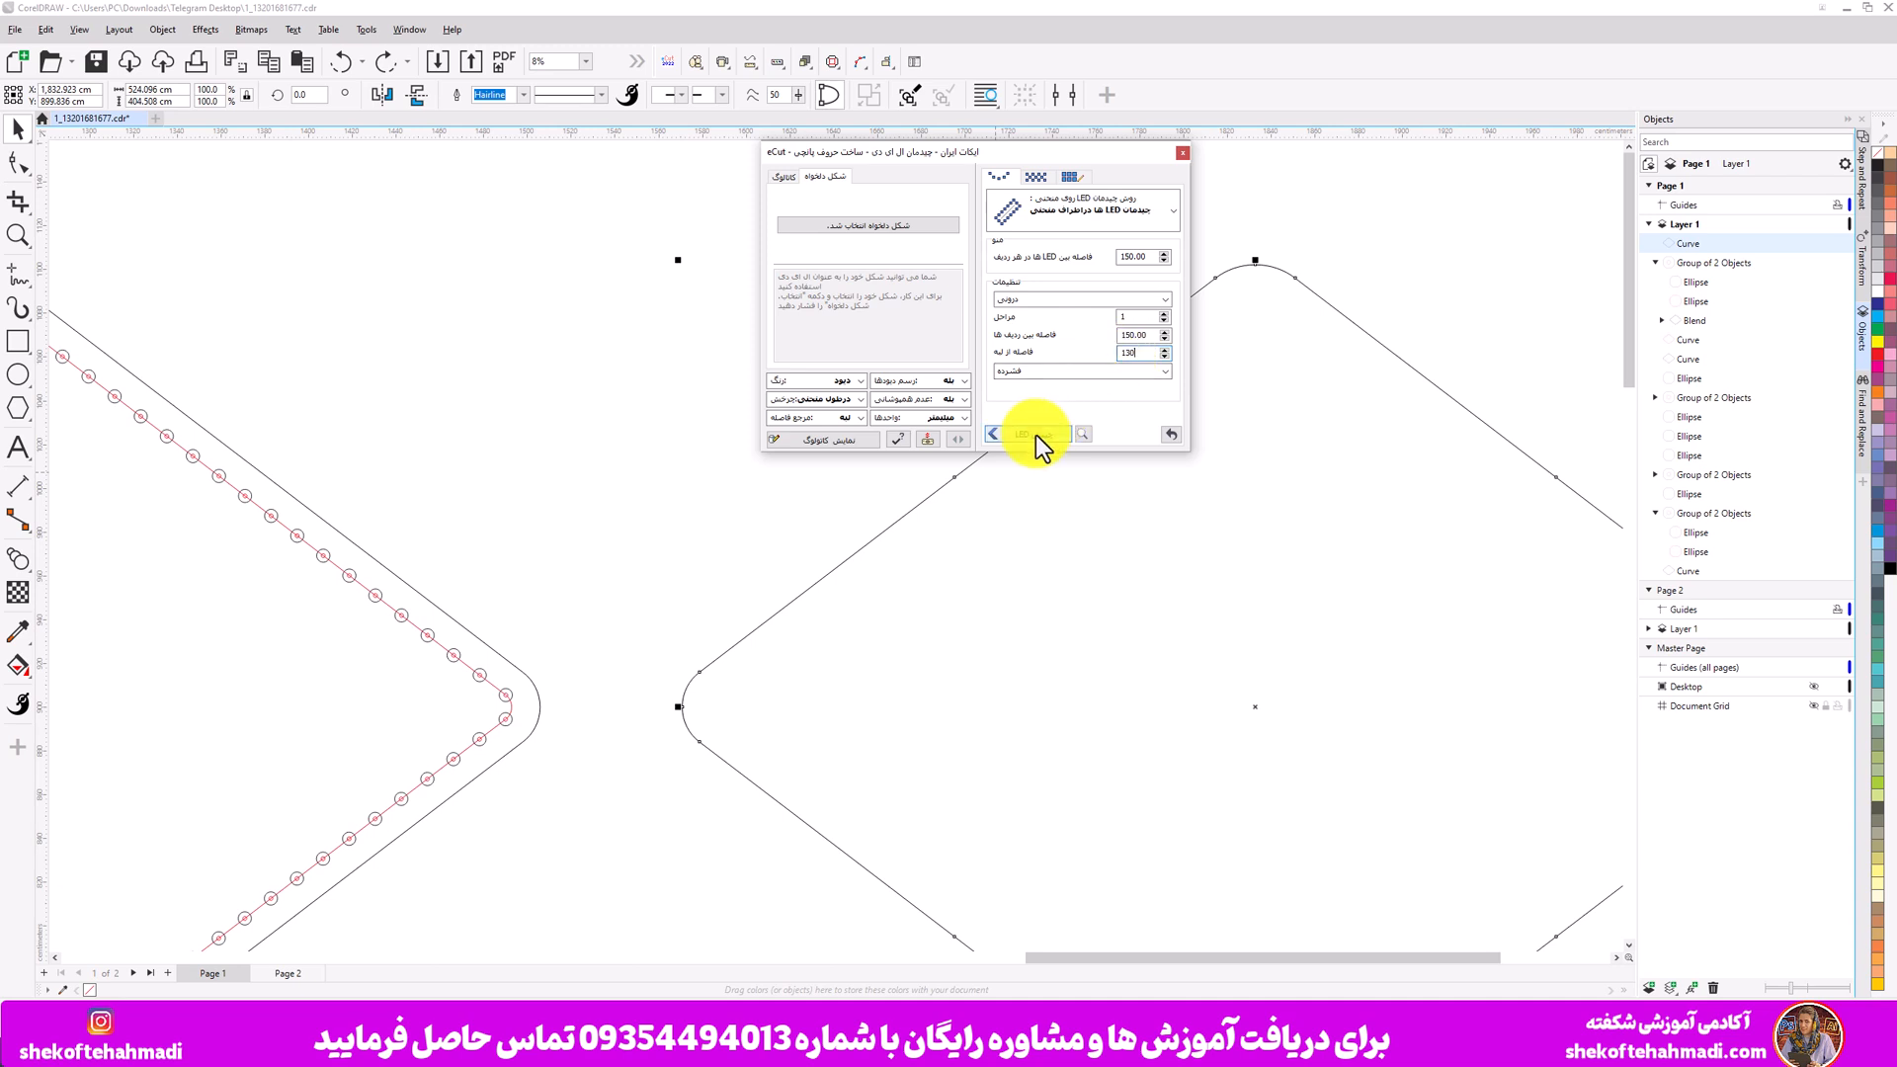
pyautogui.click(1035, 435)
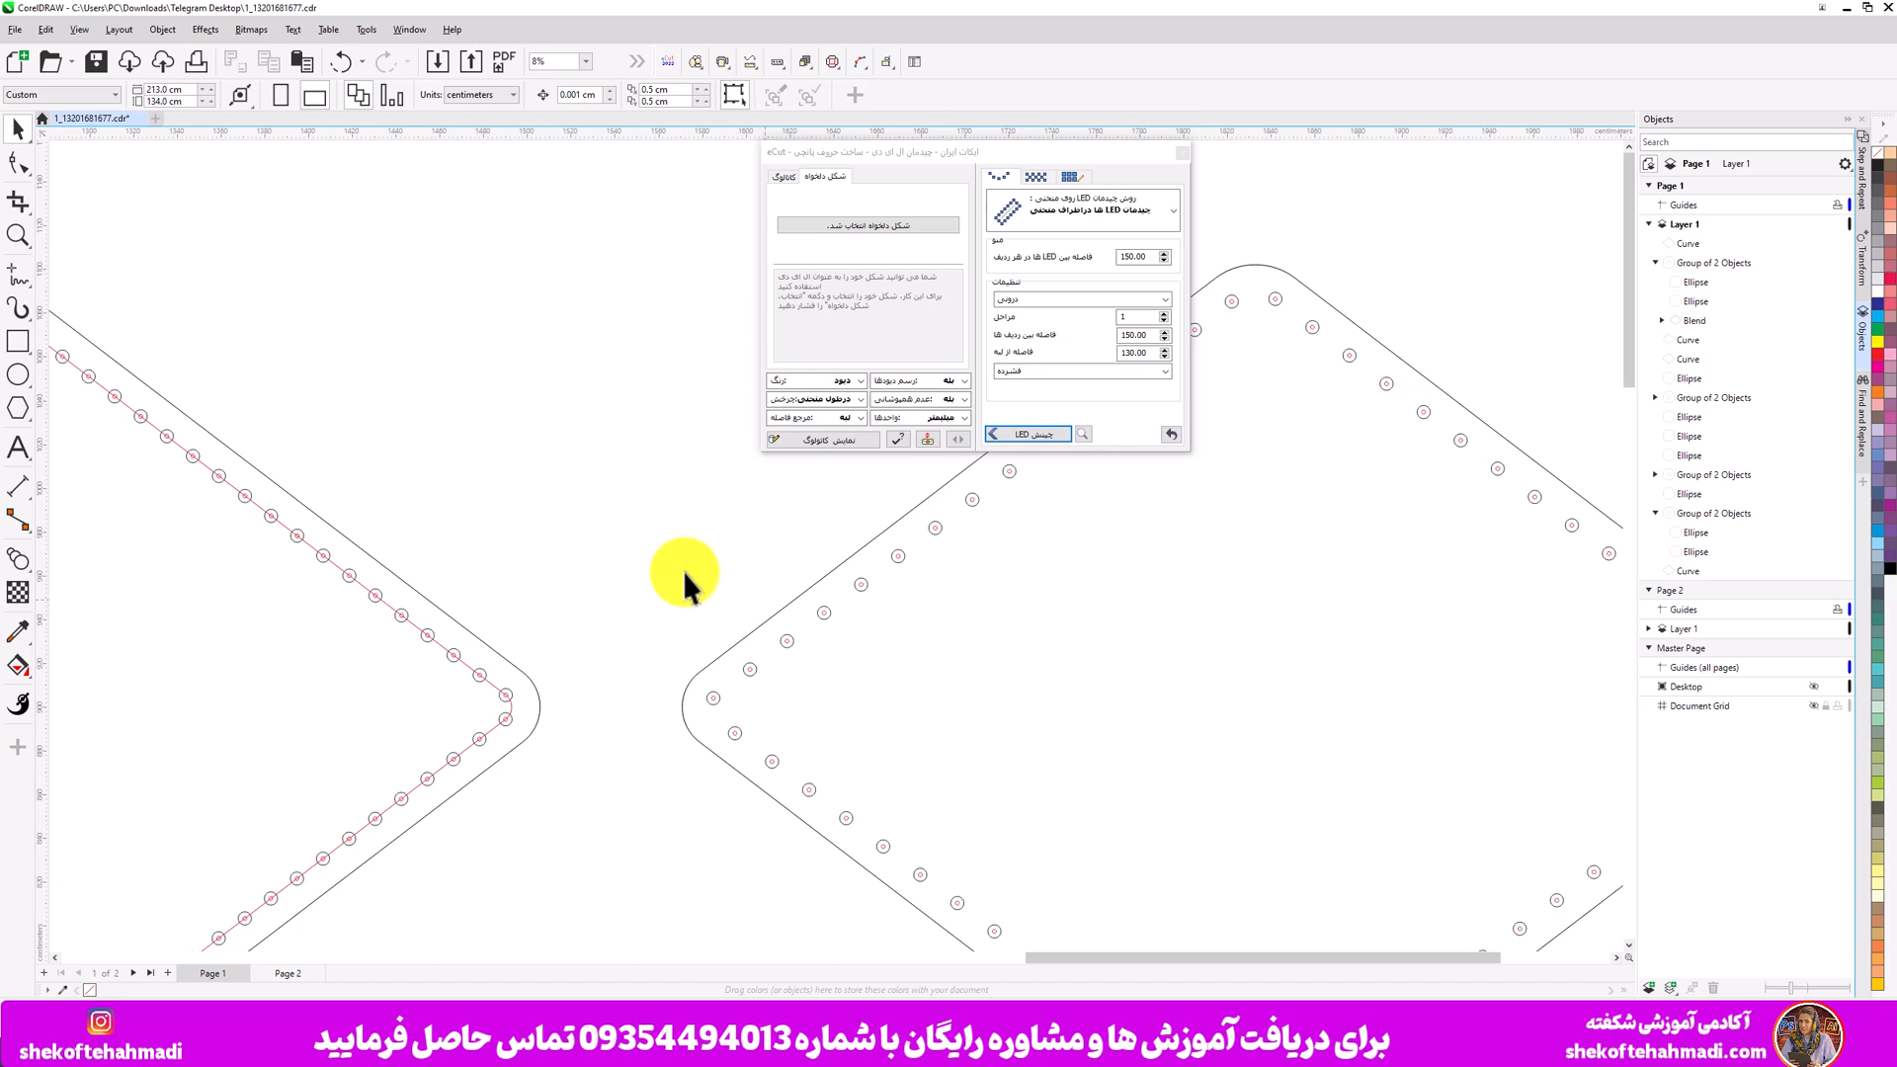
# - Select the blend on the left diamond and nudge its blend spacing up
pyautogui.scroll(-4, 684, 571)
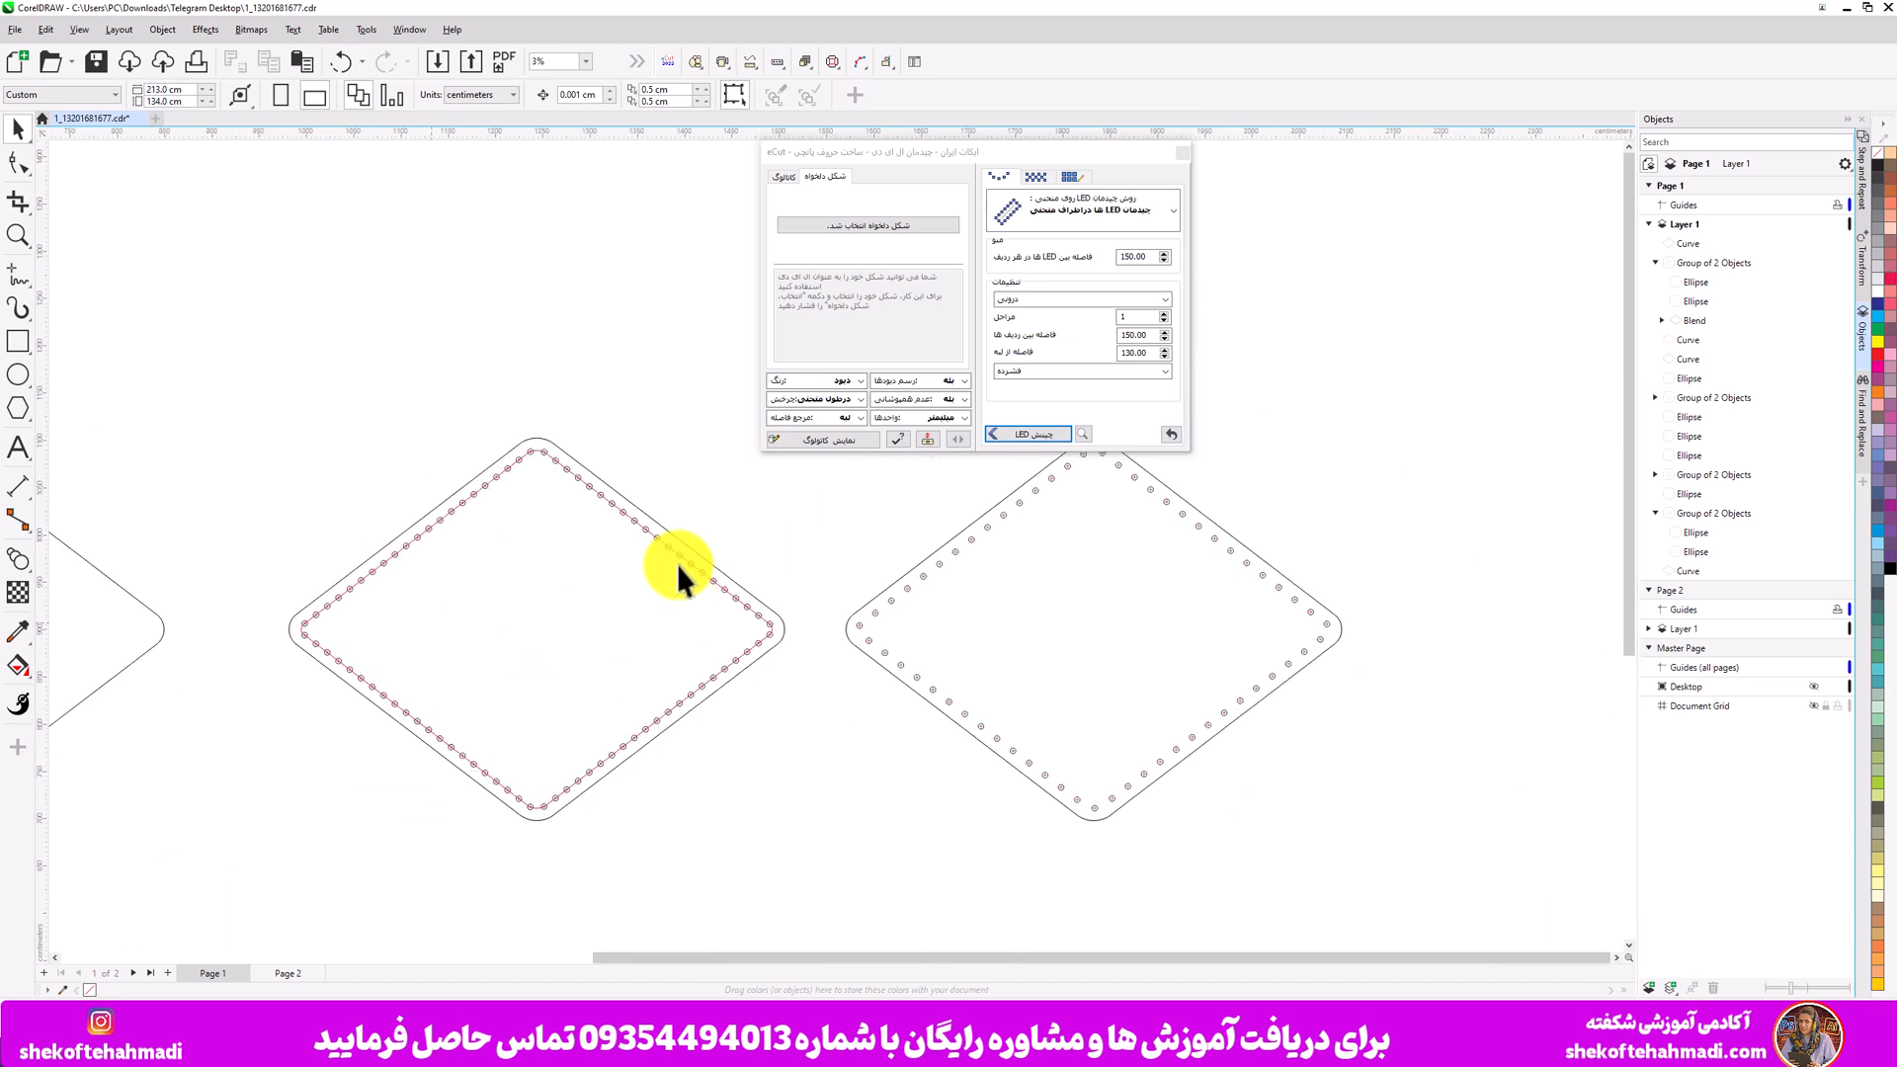
pyautogui.scroll(3, 680, 567)
pyautogui.click(502, 369)
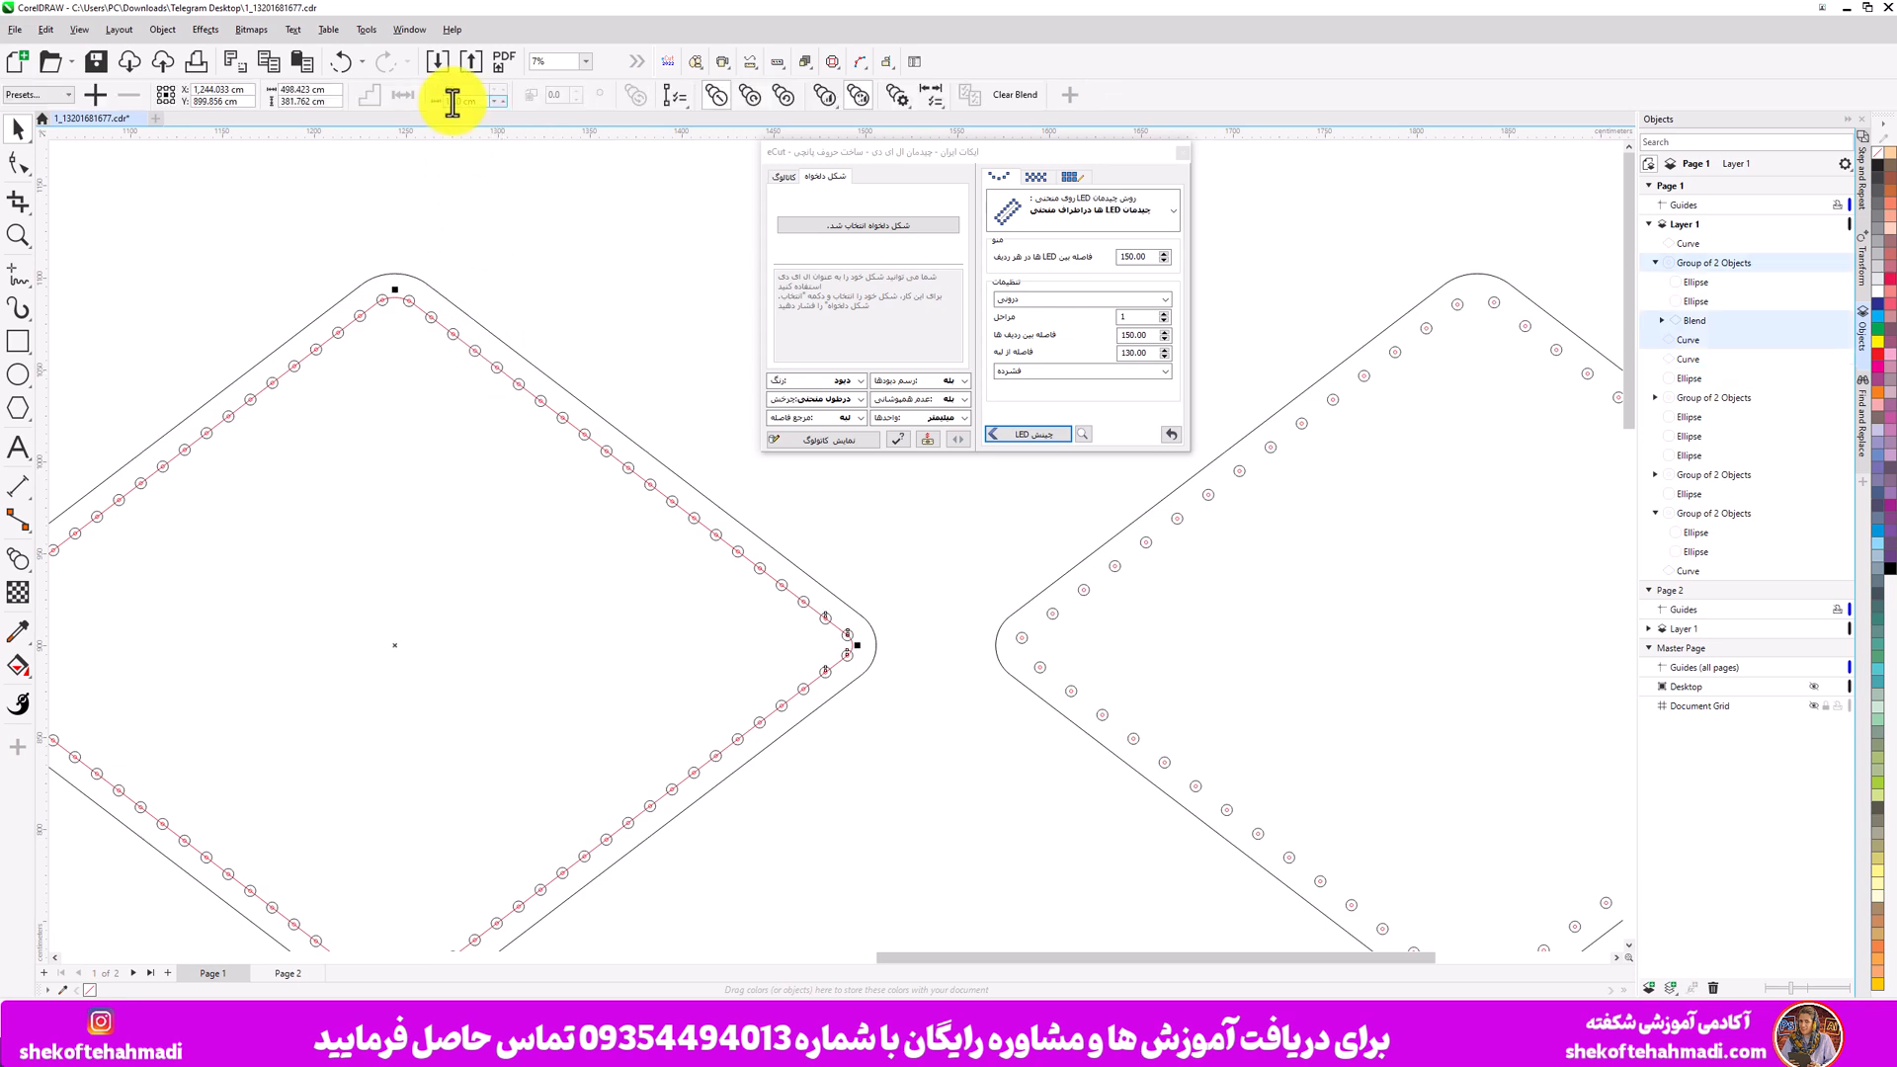
pyautogui.click(504, 102)
pyautogui.click(504, 102)
pyautogui.click(504, 102)
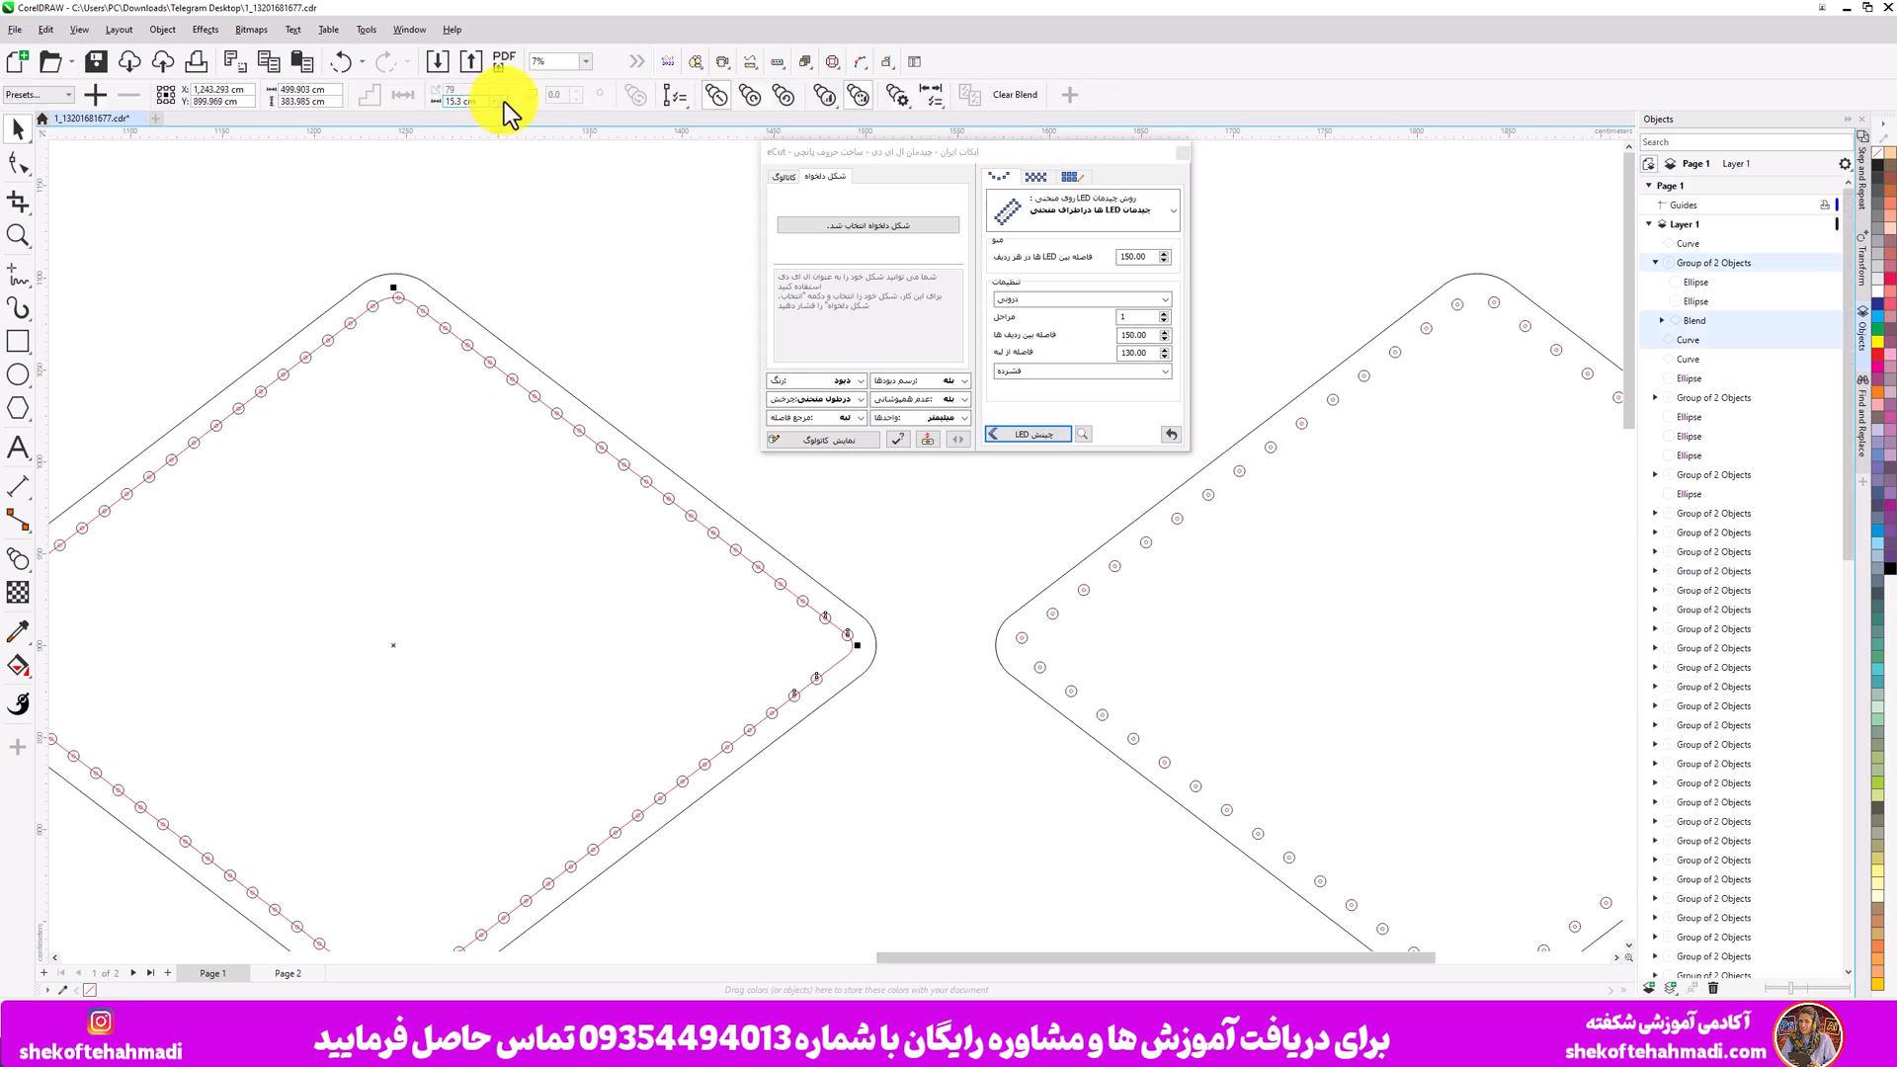
pyautogui.scroll(-3, 489, 105)
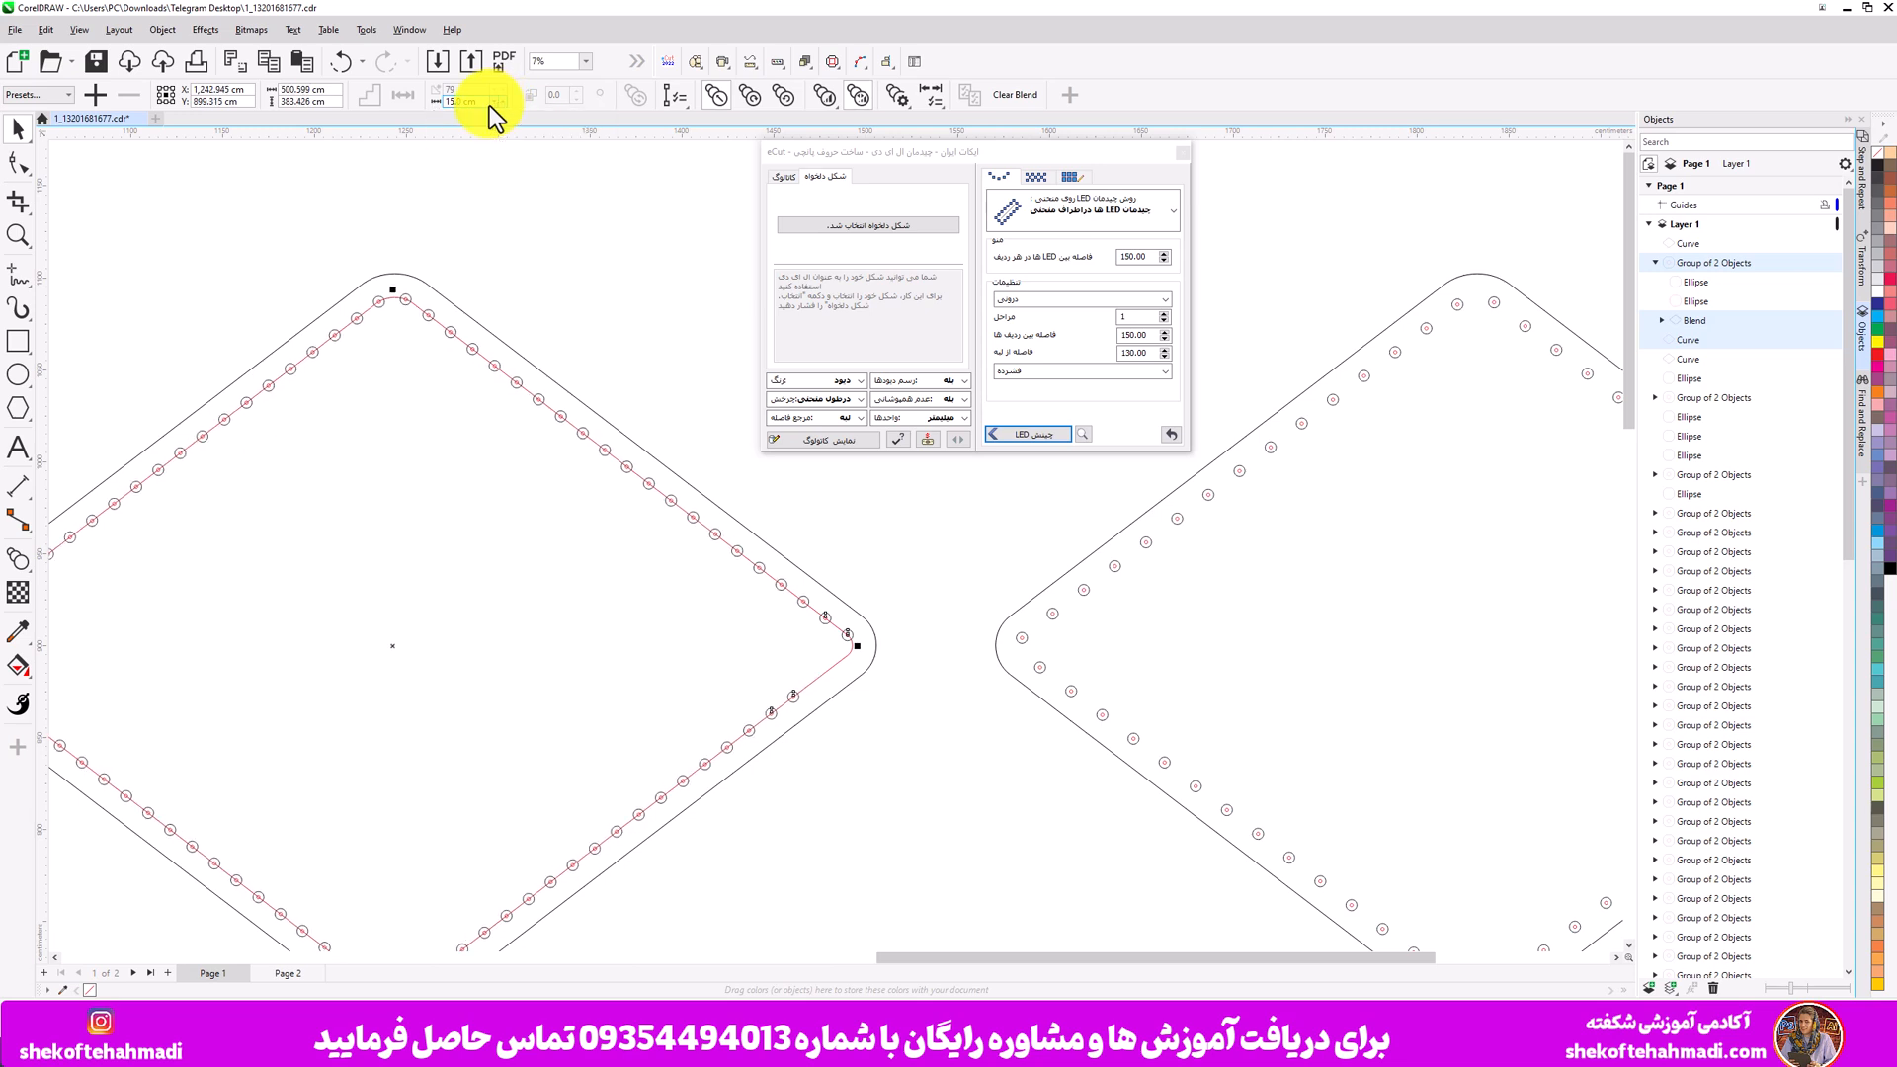
pyautogui.press('F4')
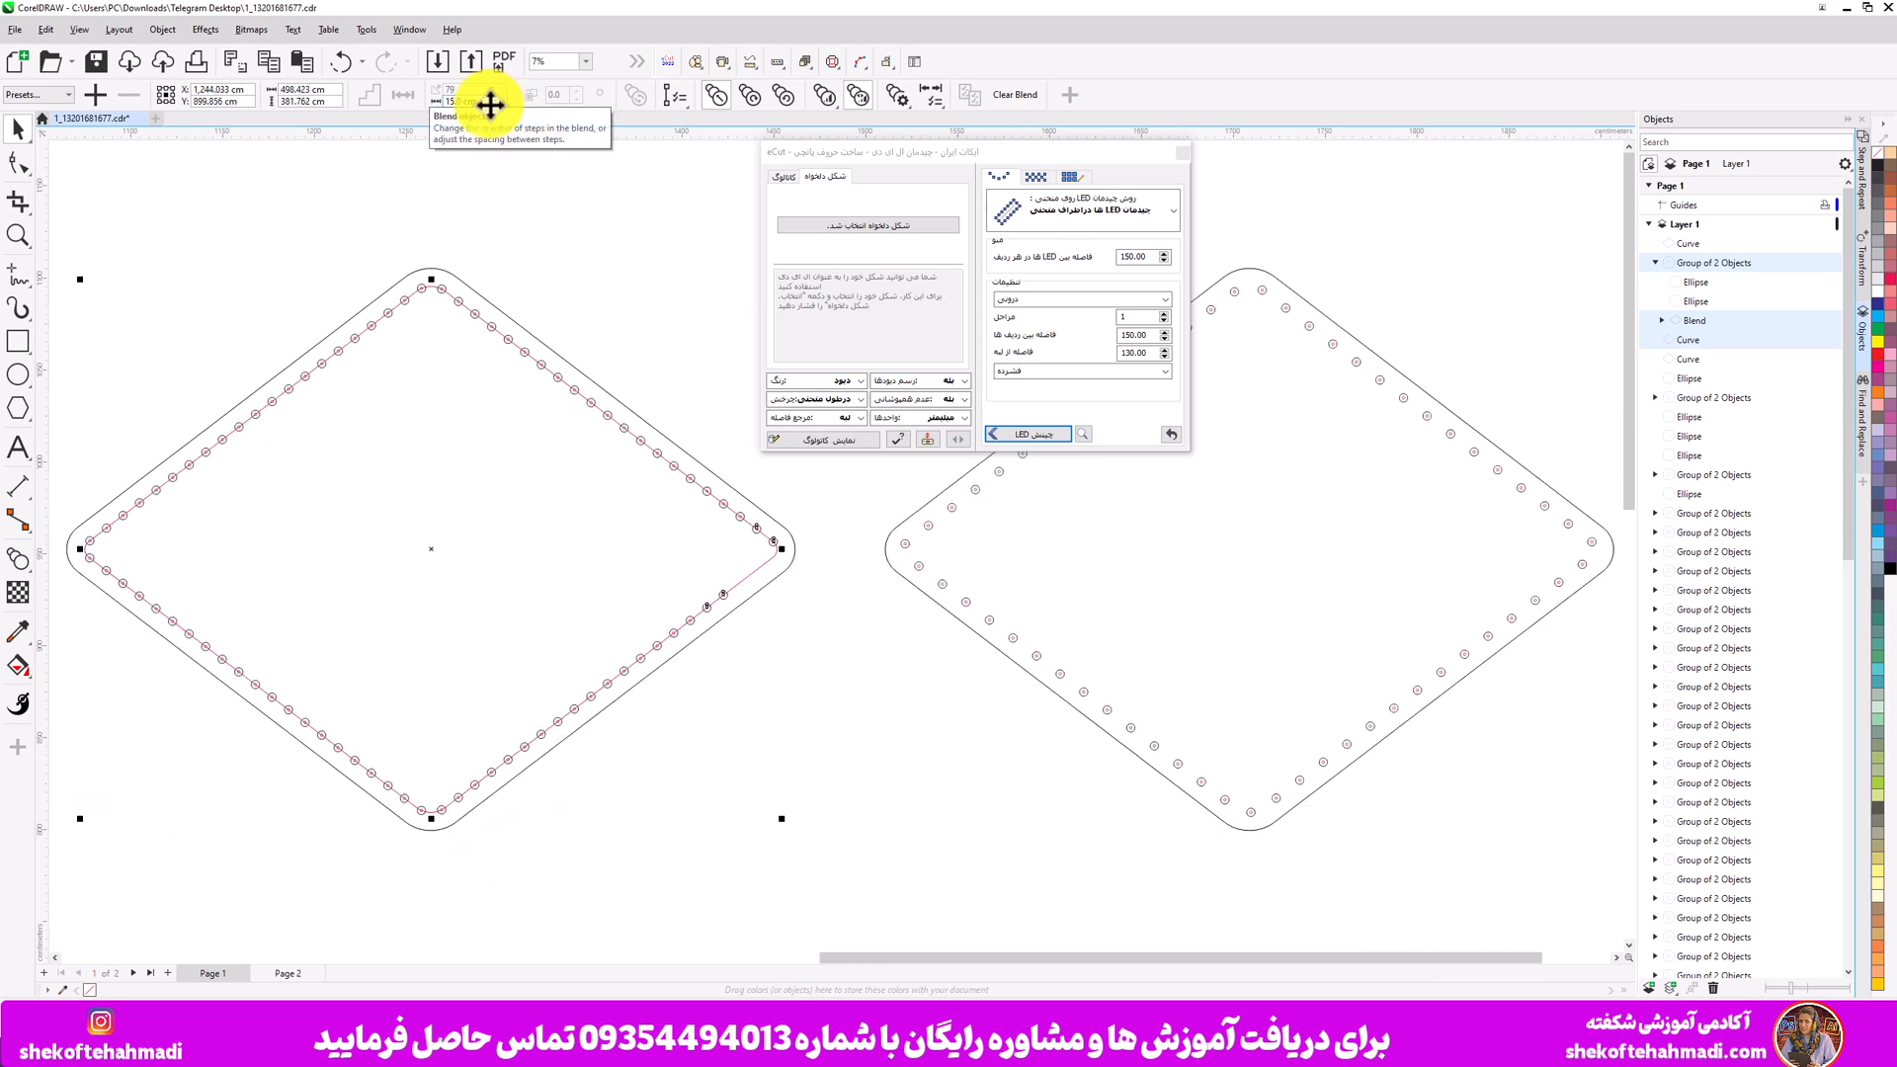
# - Move the eCut dialog aside and select the LEDs on the right diamond to inspect them
pyautogui.moveTo(987, 155); pyautogui.dragTo(477, 151)
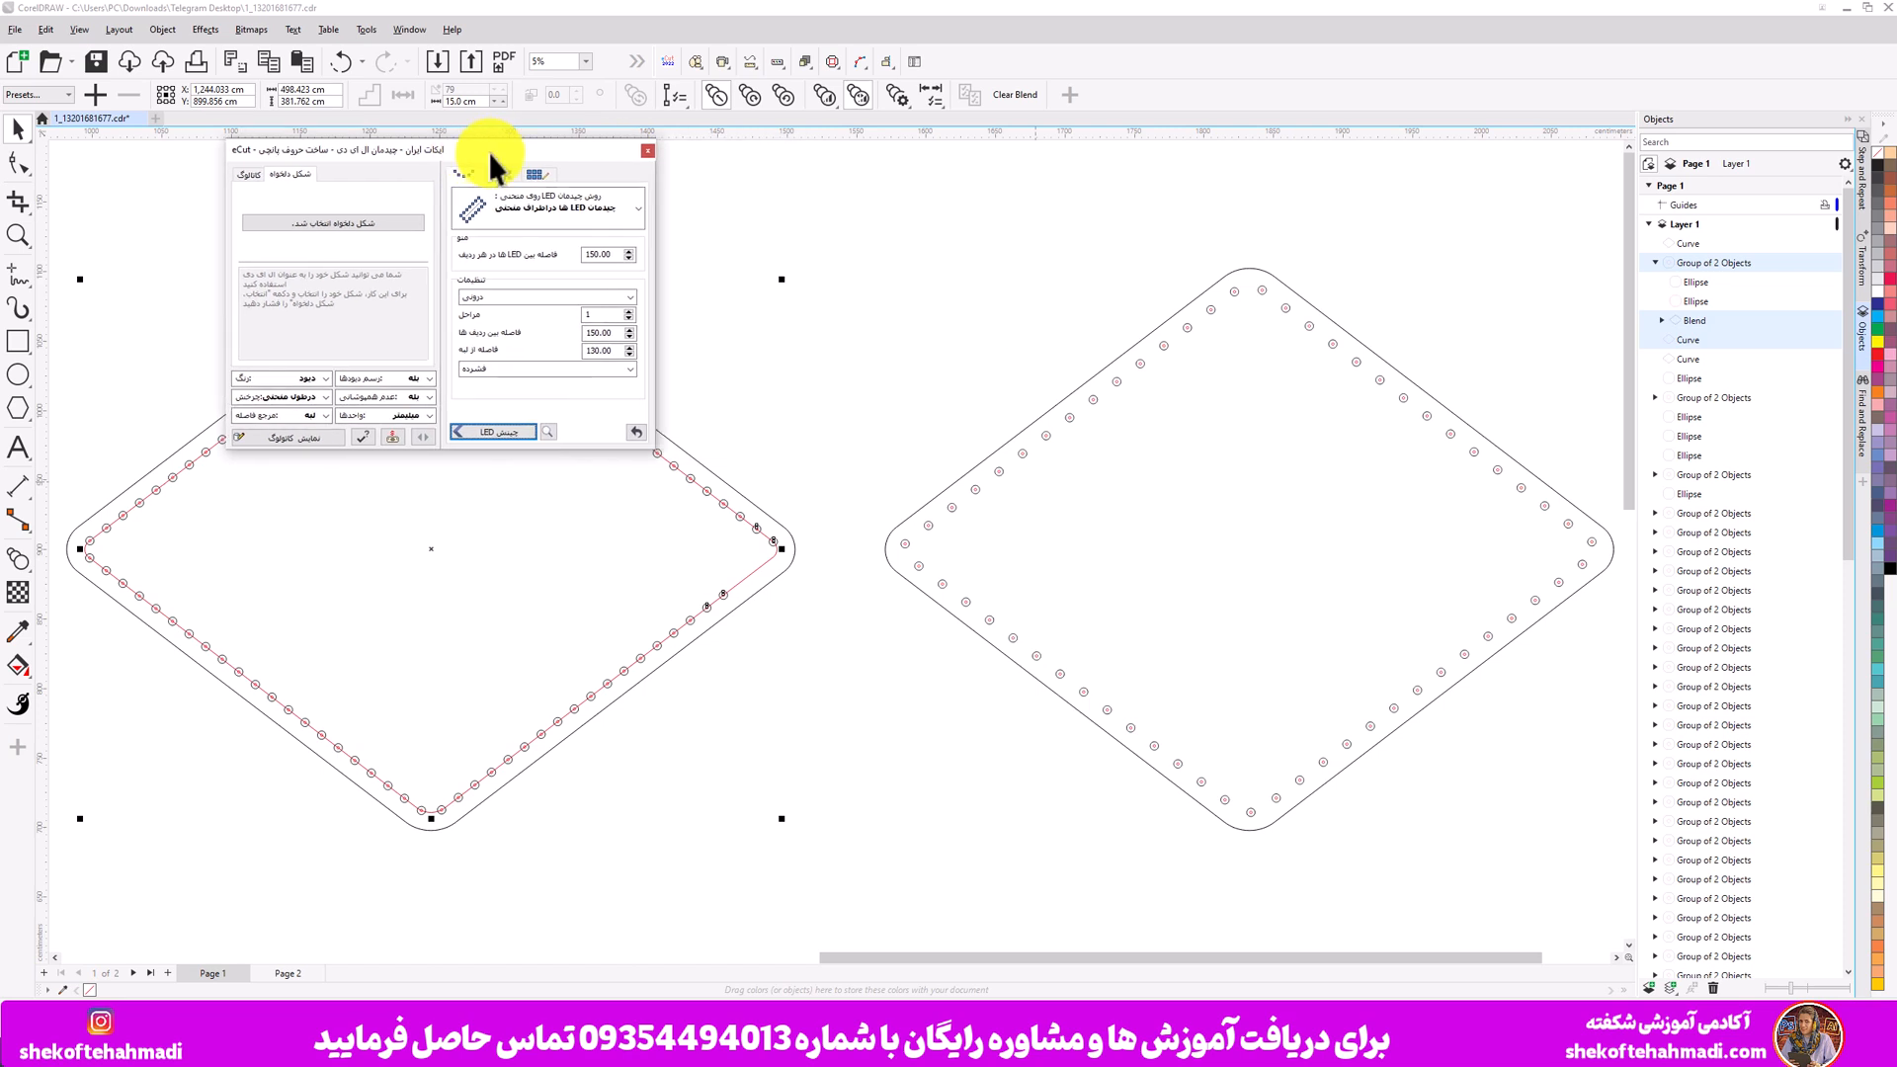
pyautogui.moveTo(825, 233); pyautogui.dragTo(1502, 667)
pyautogui.moveTo(1591, 774); pyautogui.dragTo(1595, 822)
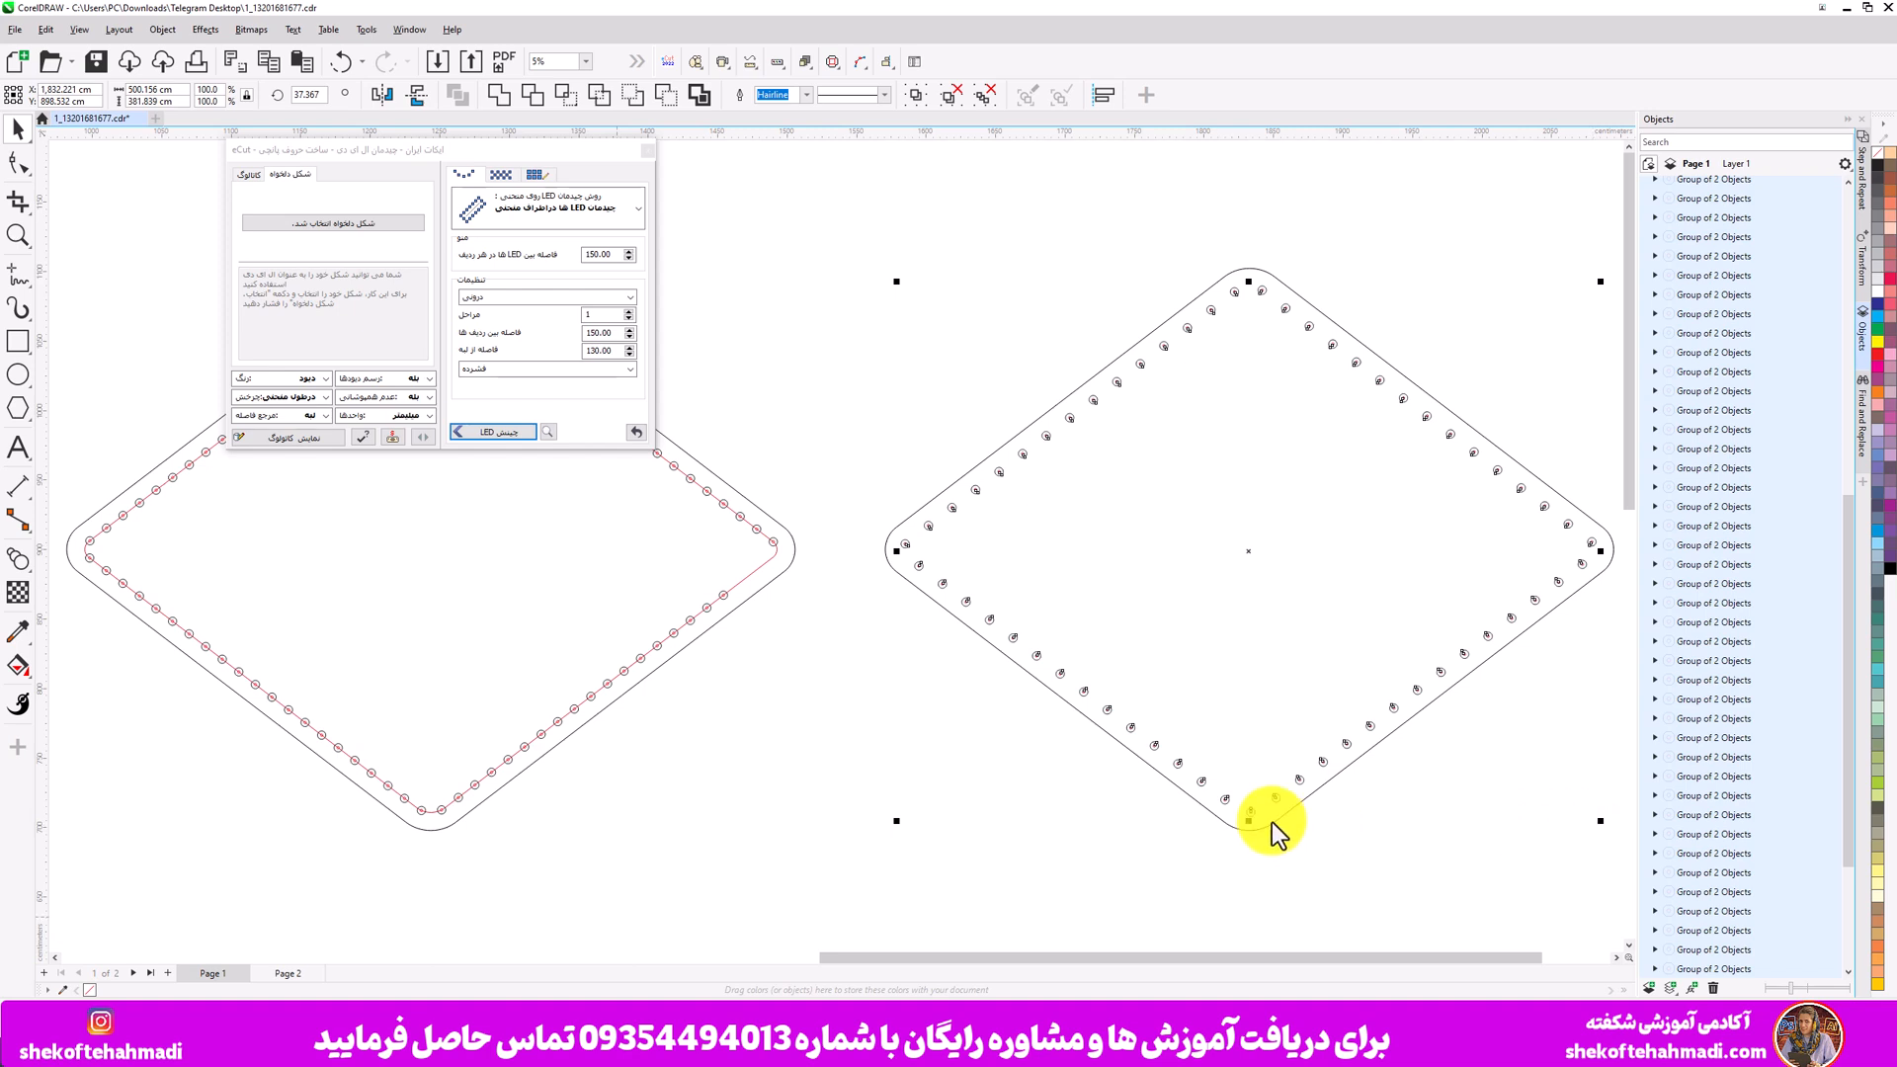
pyautogui.click(682, 813)
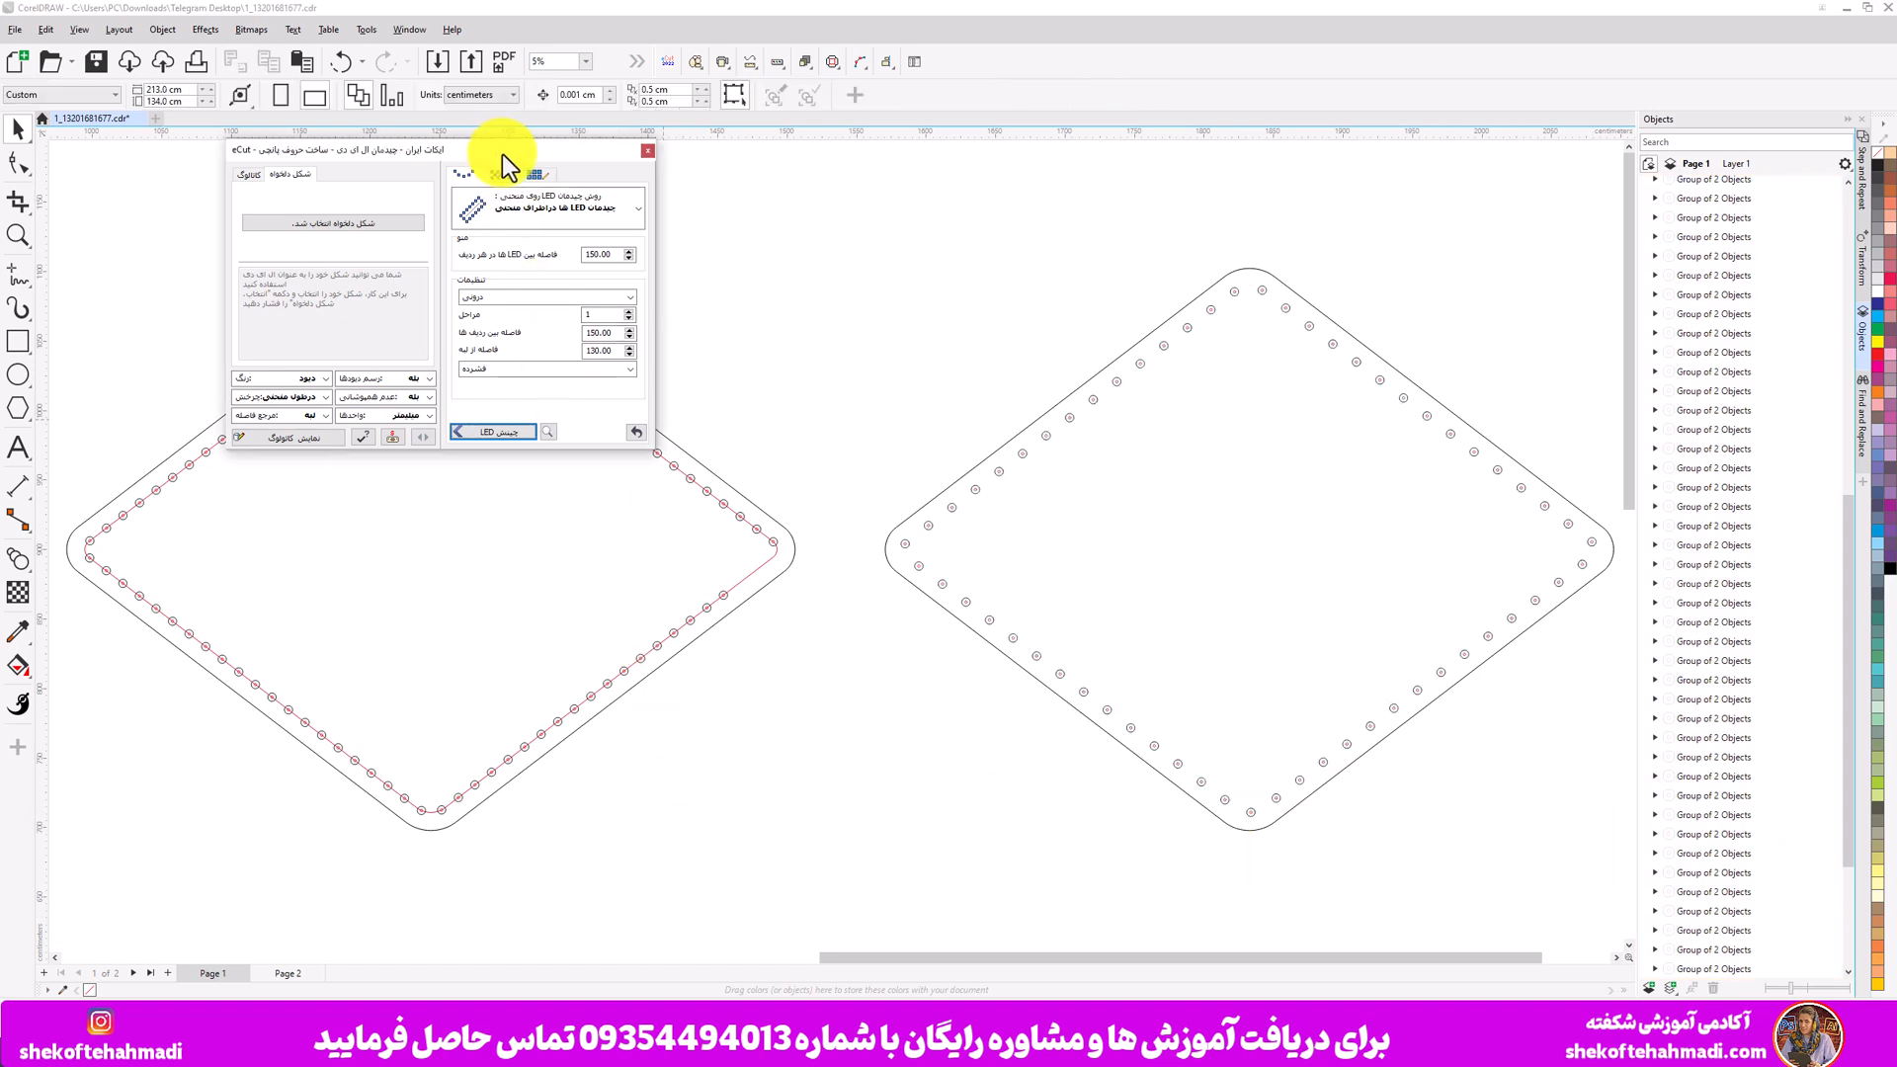
pyautogui.moveTo(500, 152); pyautogui.dragTo(1135, 150)
# - Set the blend spacing of the circles on the left diamond to 21 cm
pyautogui.click(589, 385)
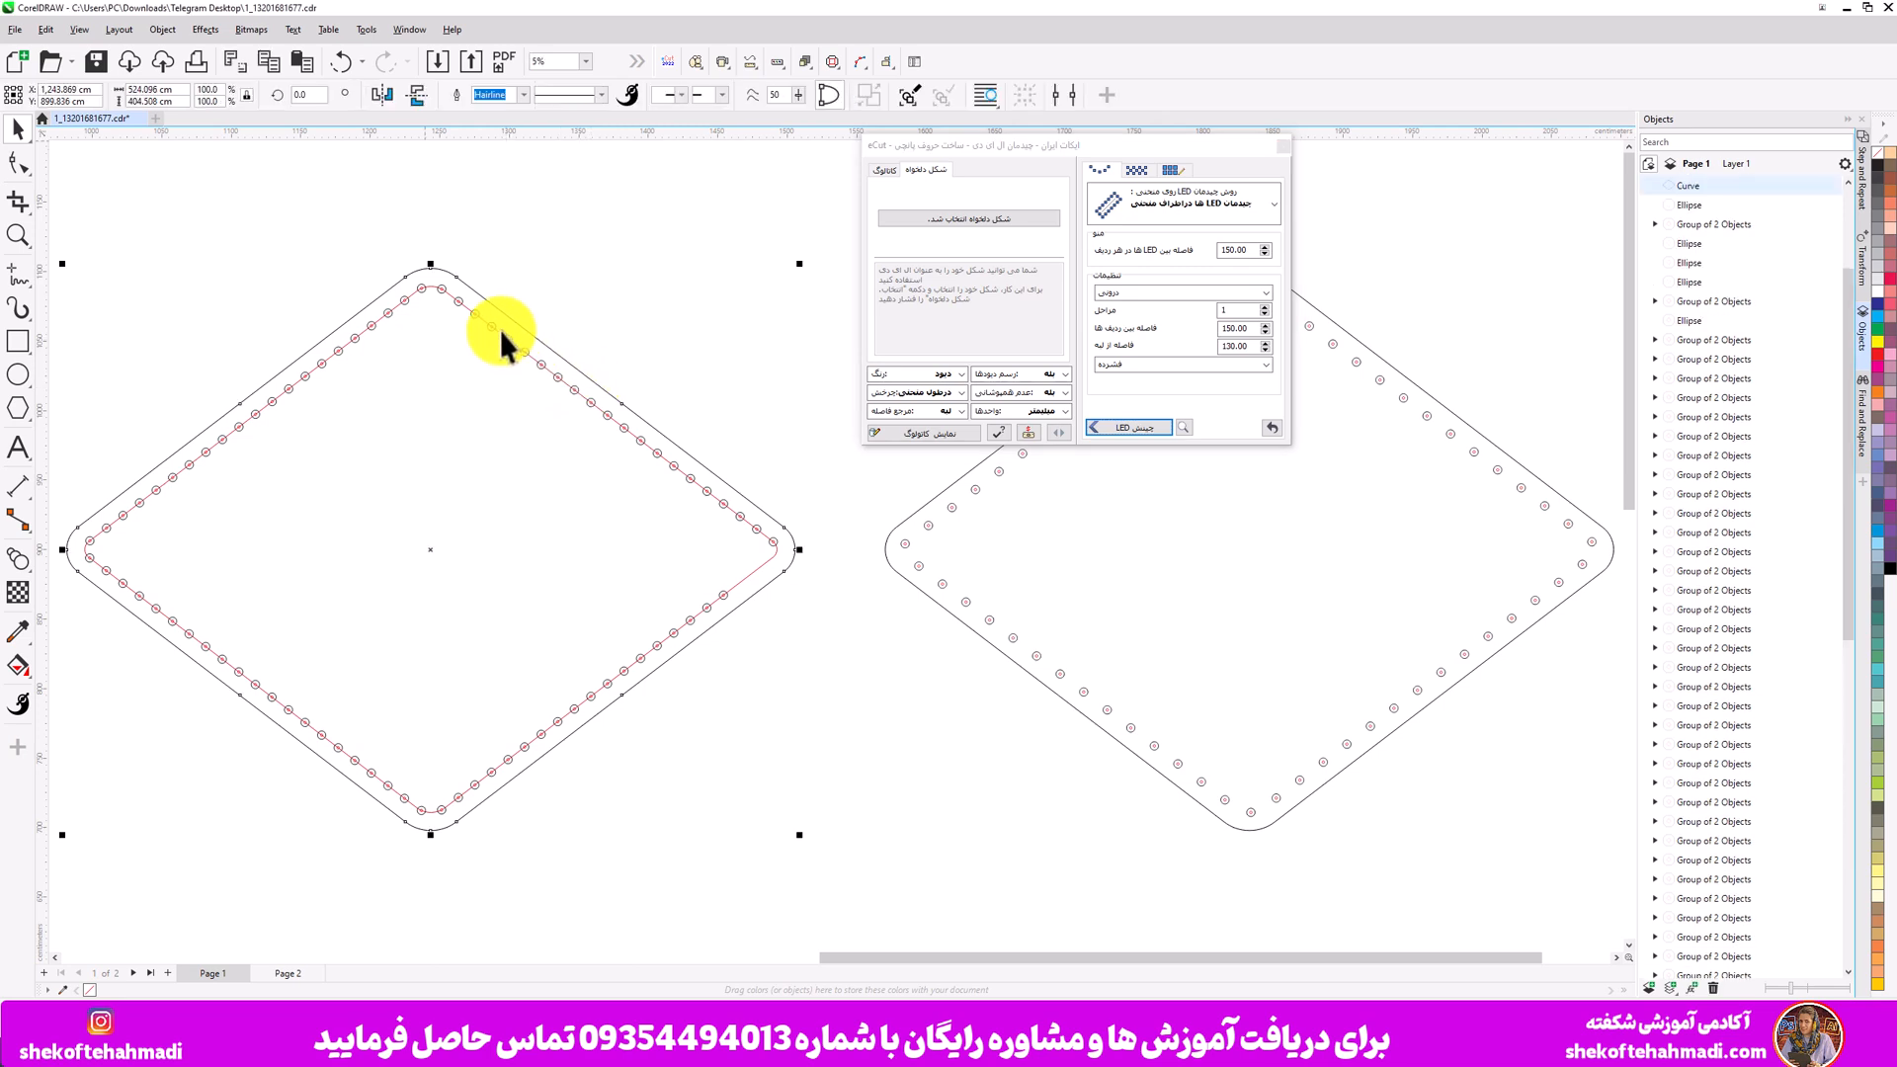
pyautogui.click(453, 304)
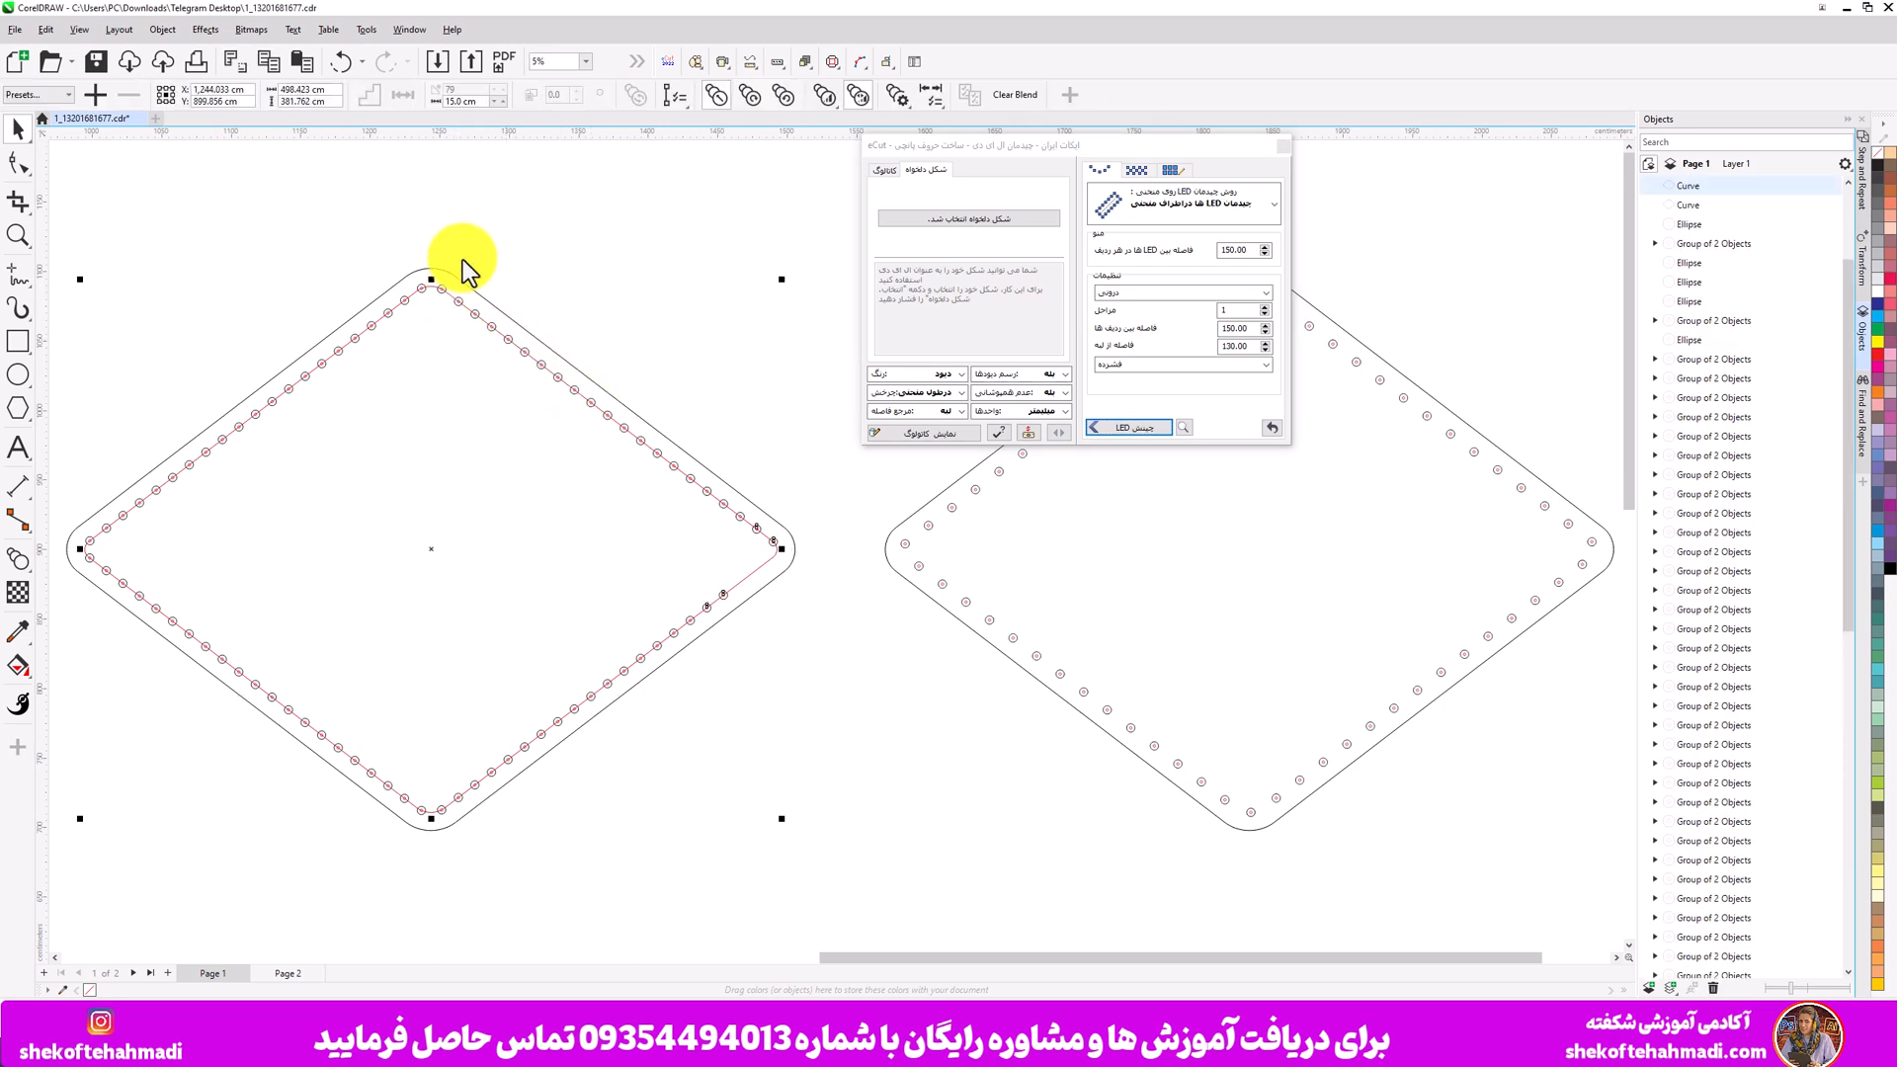
pyautogui.click(470, 101)
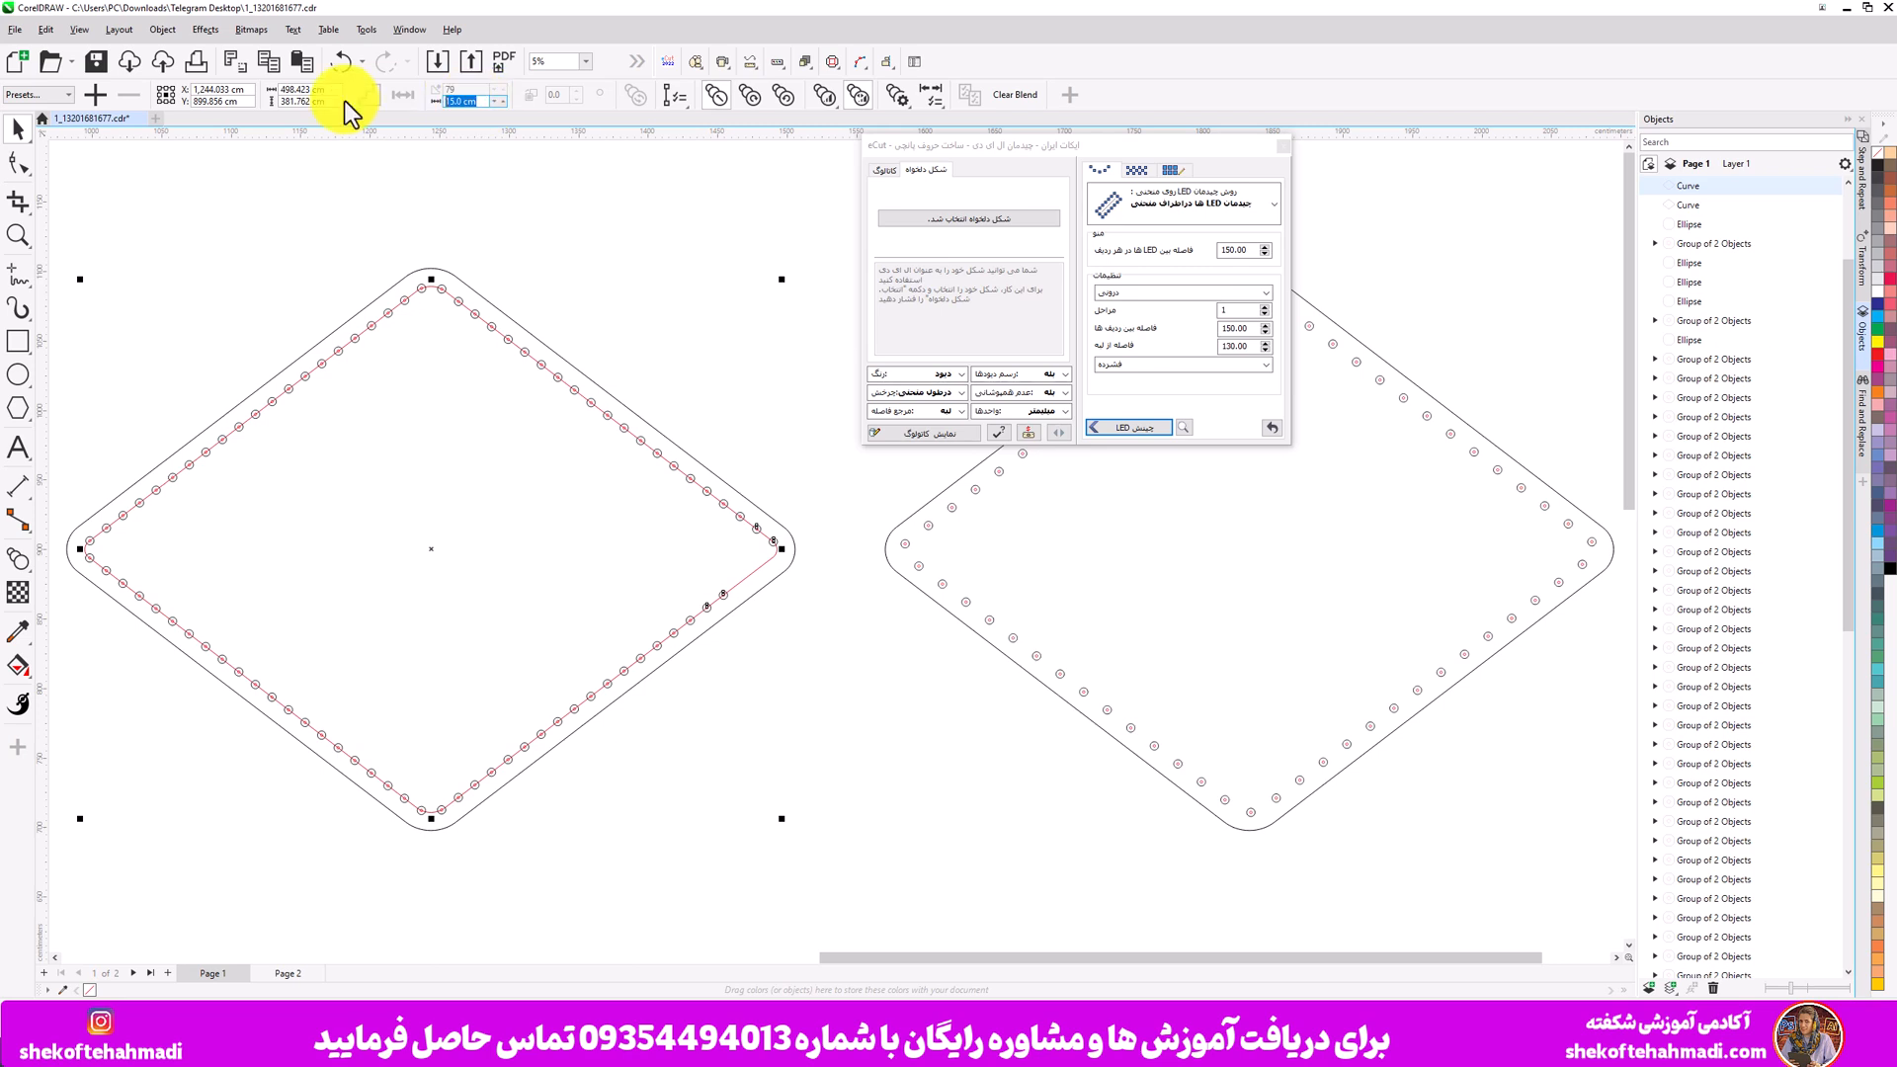
pyautogui.write('18')
pyautogui.press('Return')
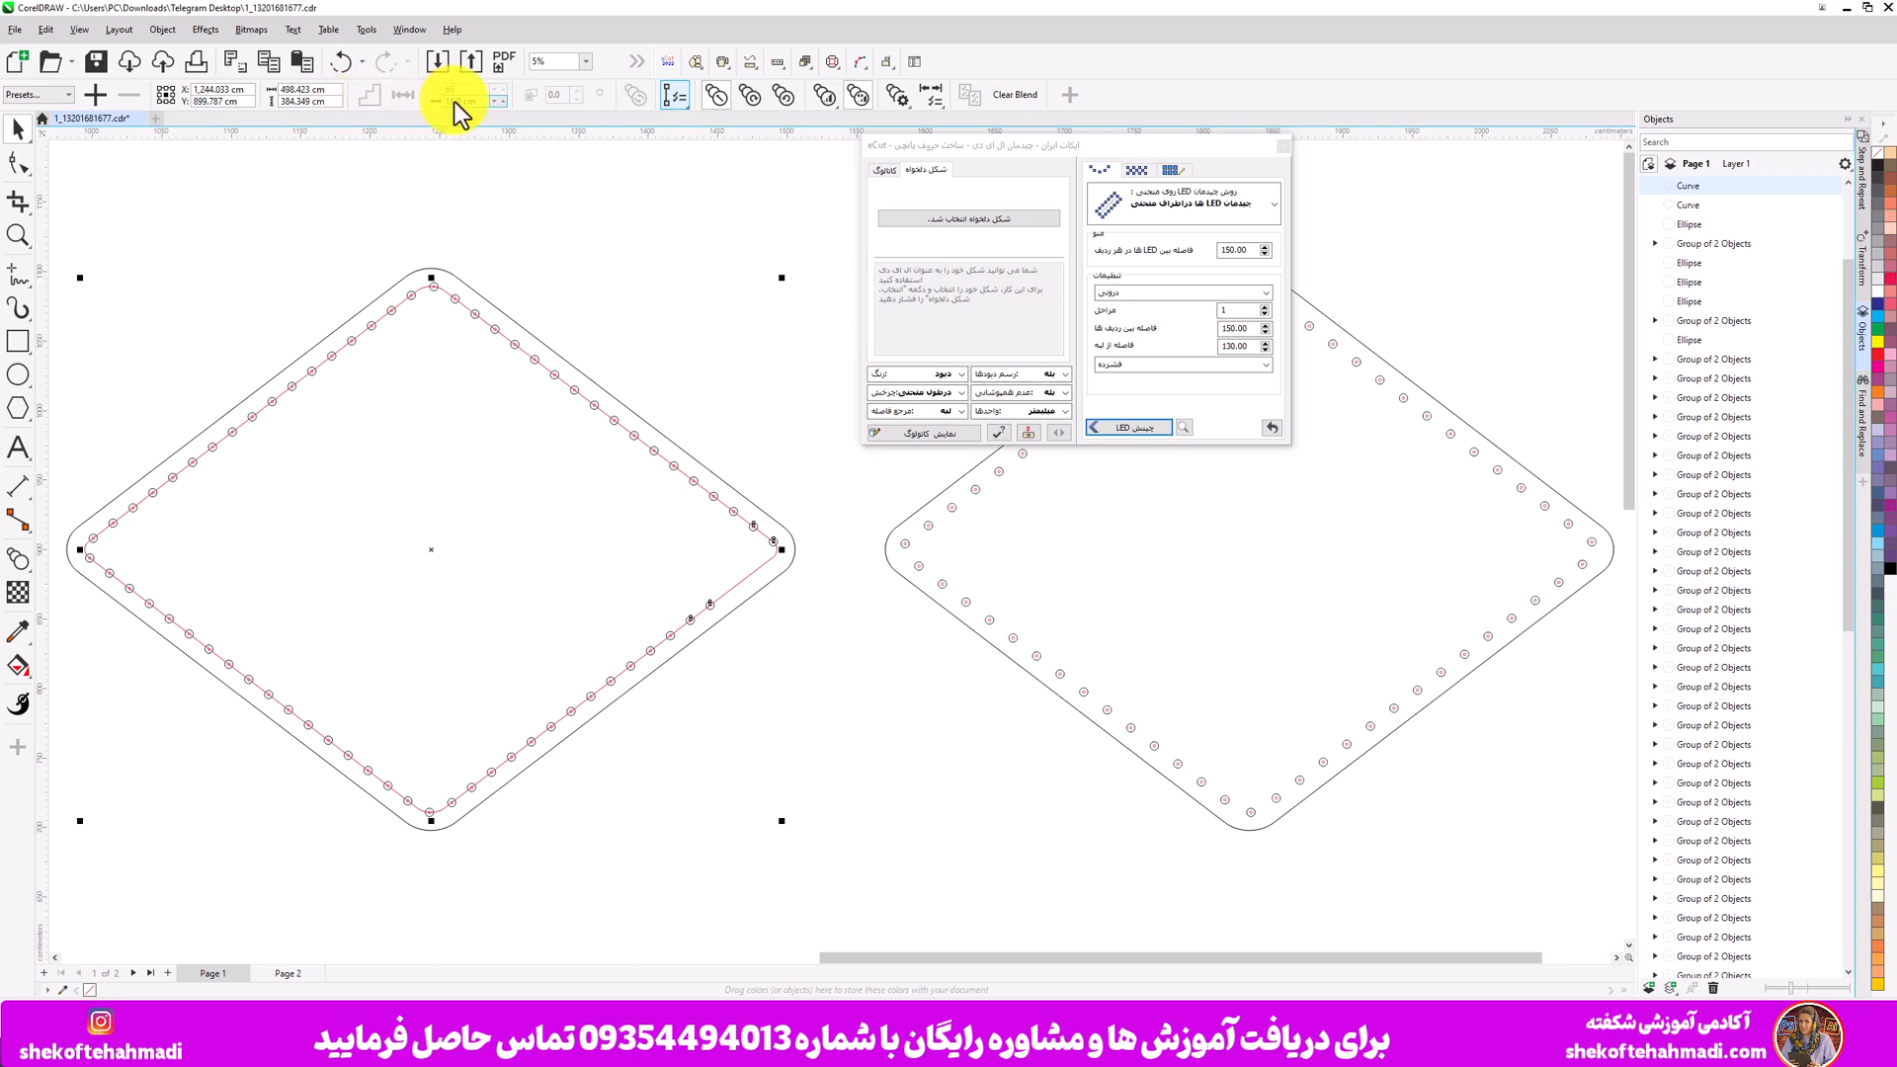
pyautogui.moveTo(454, 101); pyautogui.dragTo(421, 105)
pyautogui.write('21')
pyautogui.press('Return')
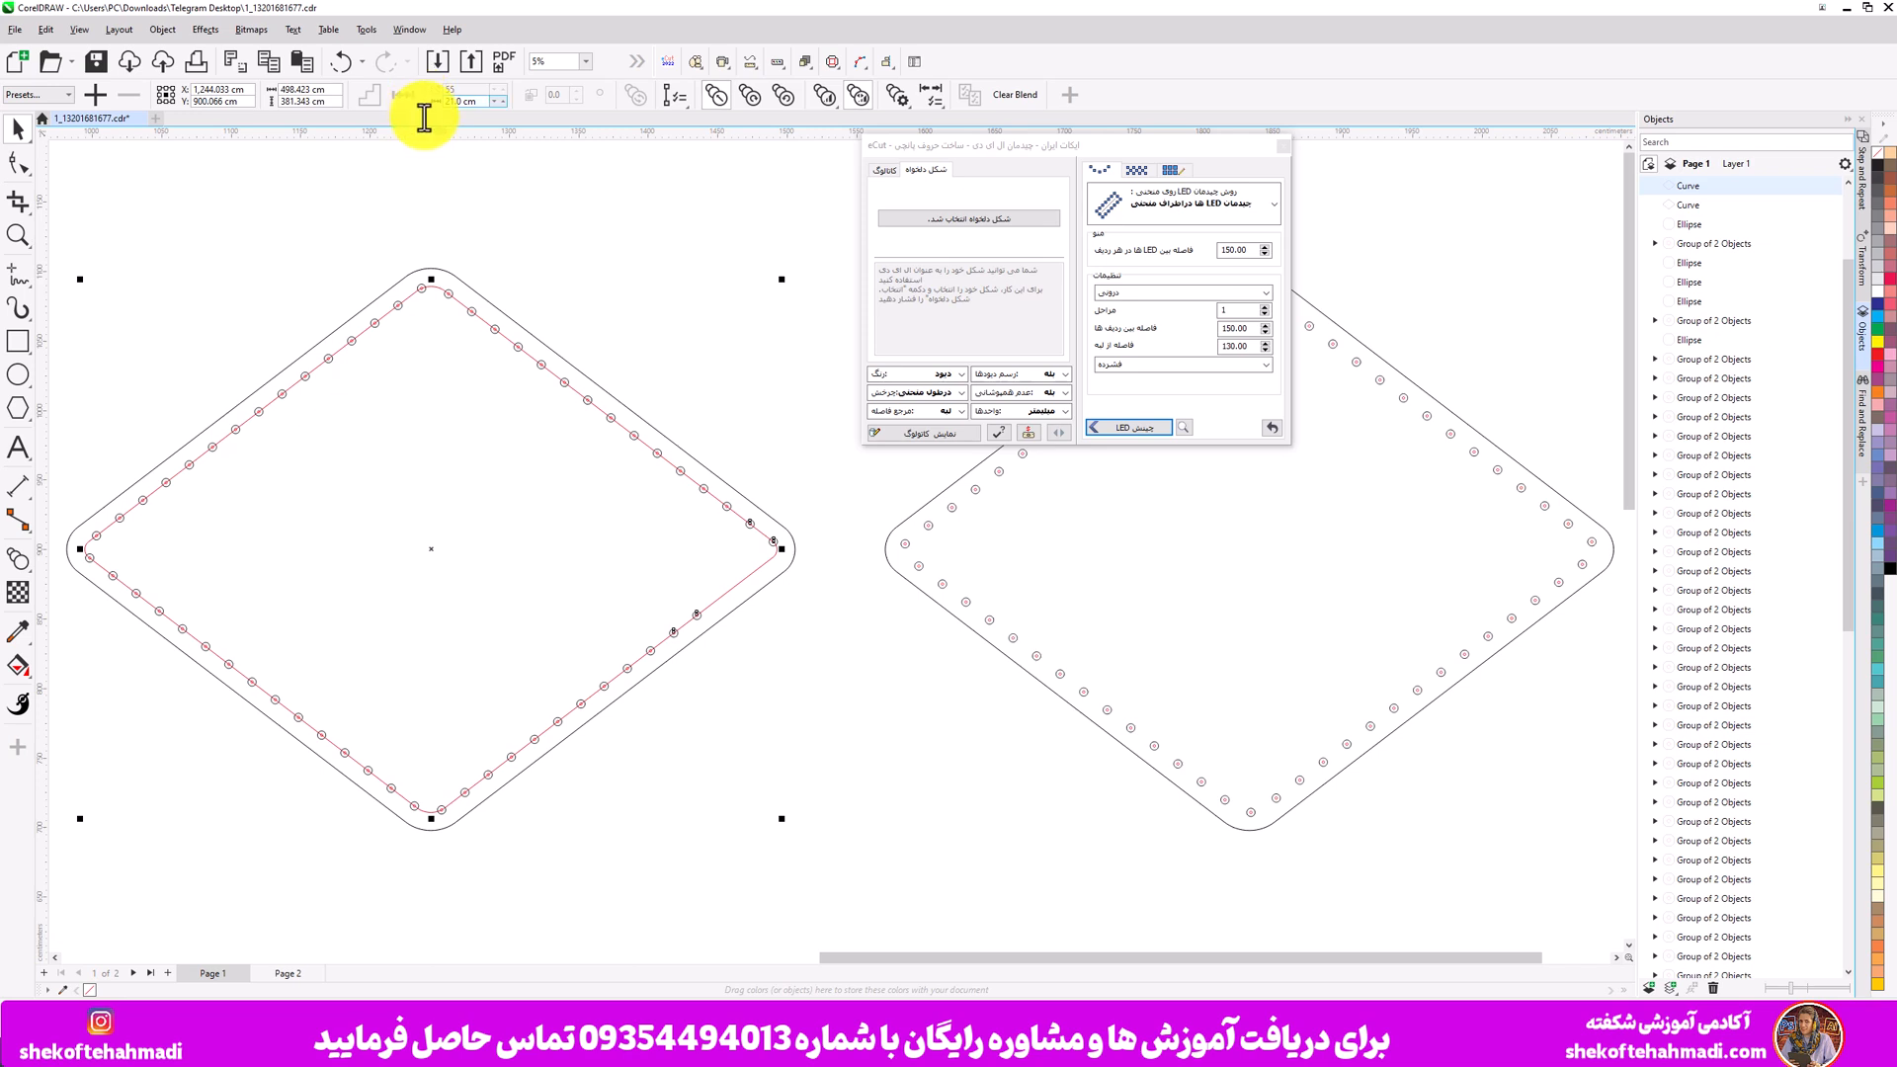
# - Inspect the blended circles near the left diamond's right corner and reselect the blend
pyautogui.click(486, 478)
pyautogui.click(565, 262)
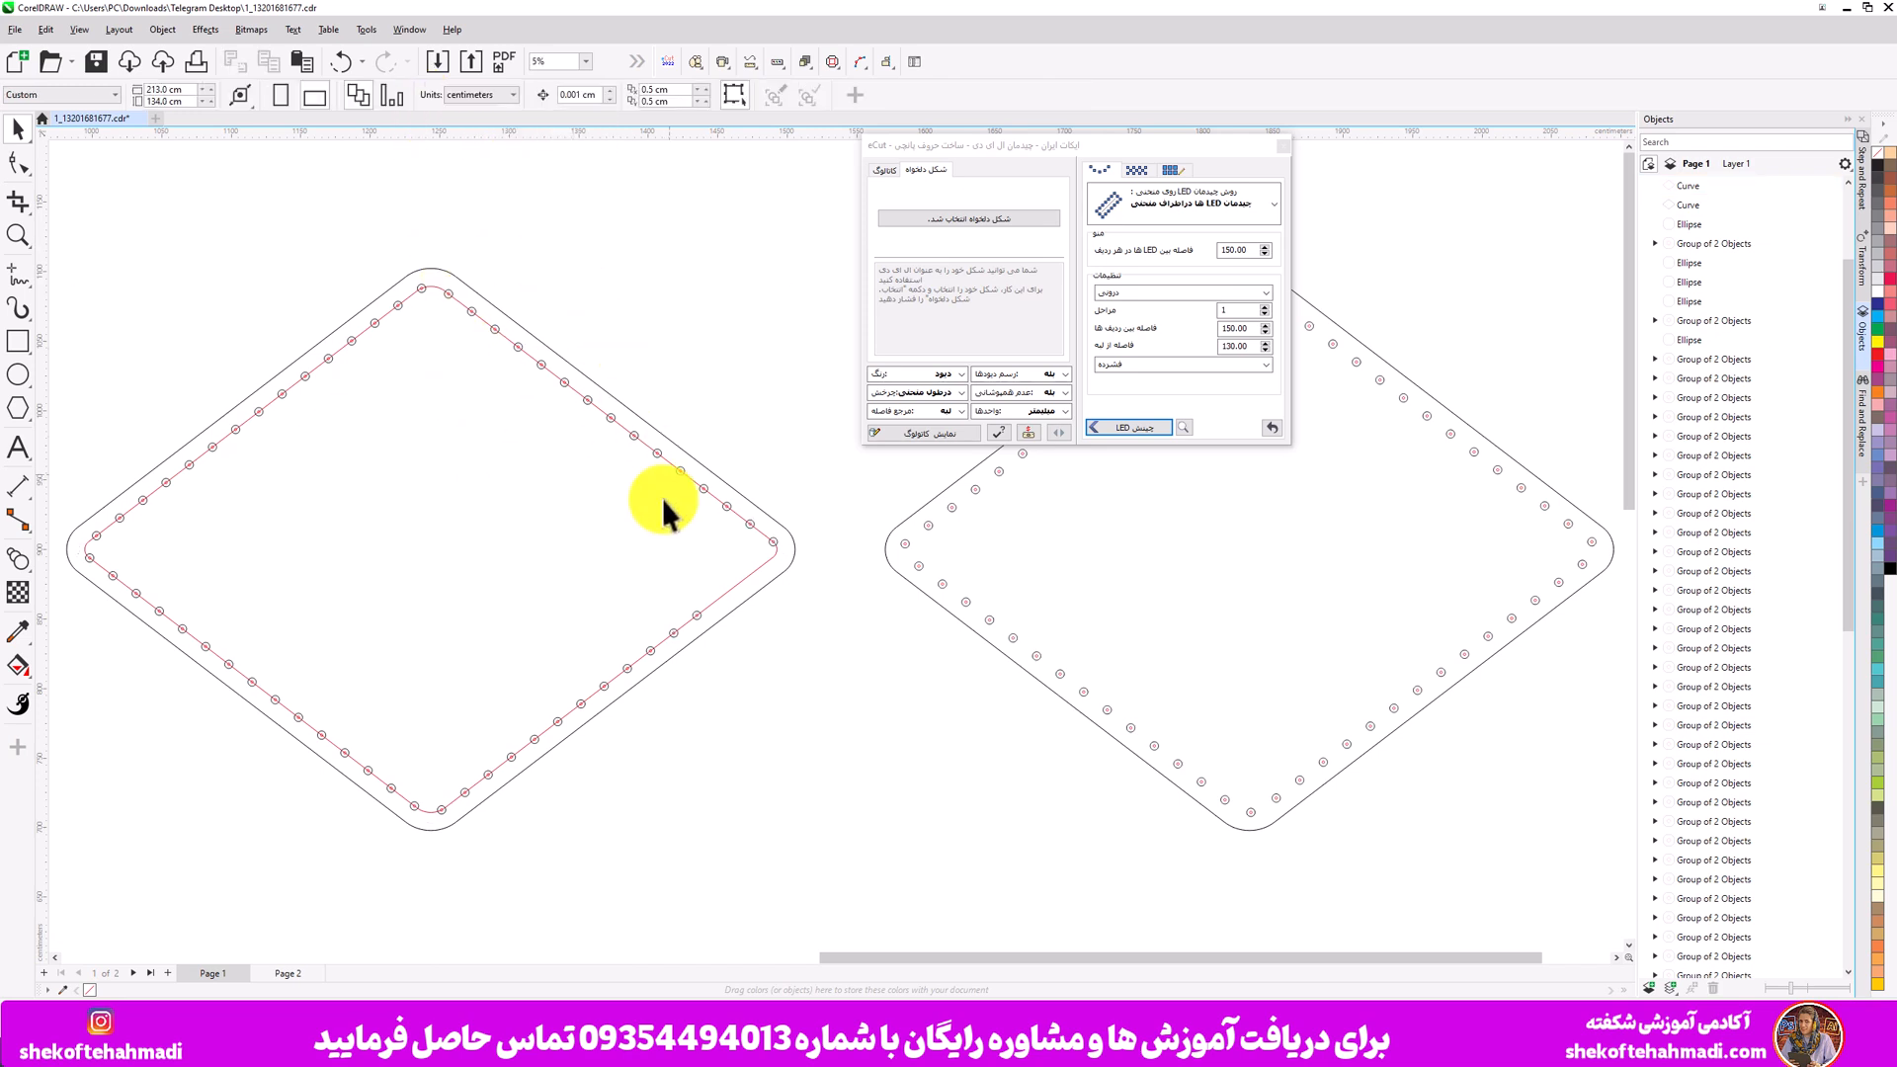
pyautogui.click(694, 609)
pyautogui.click(735, 584)
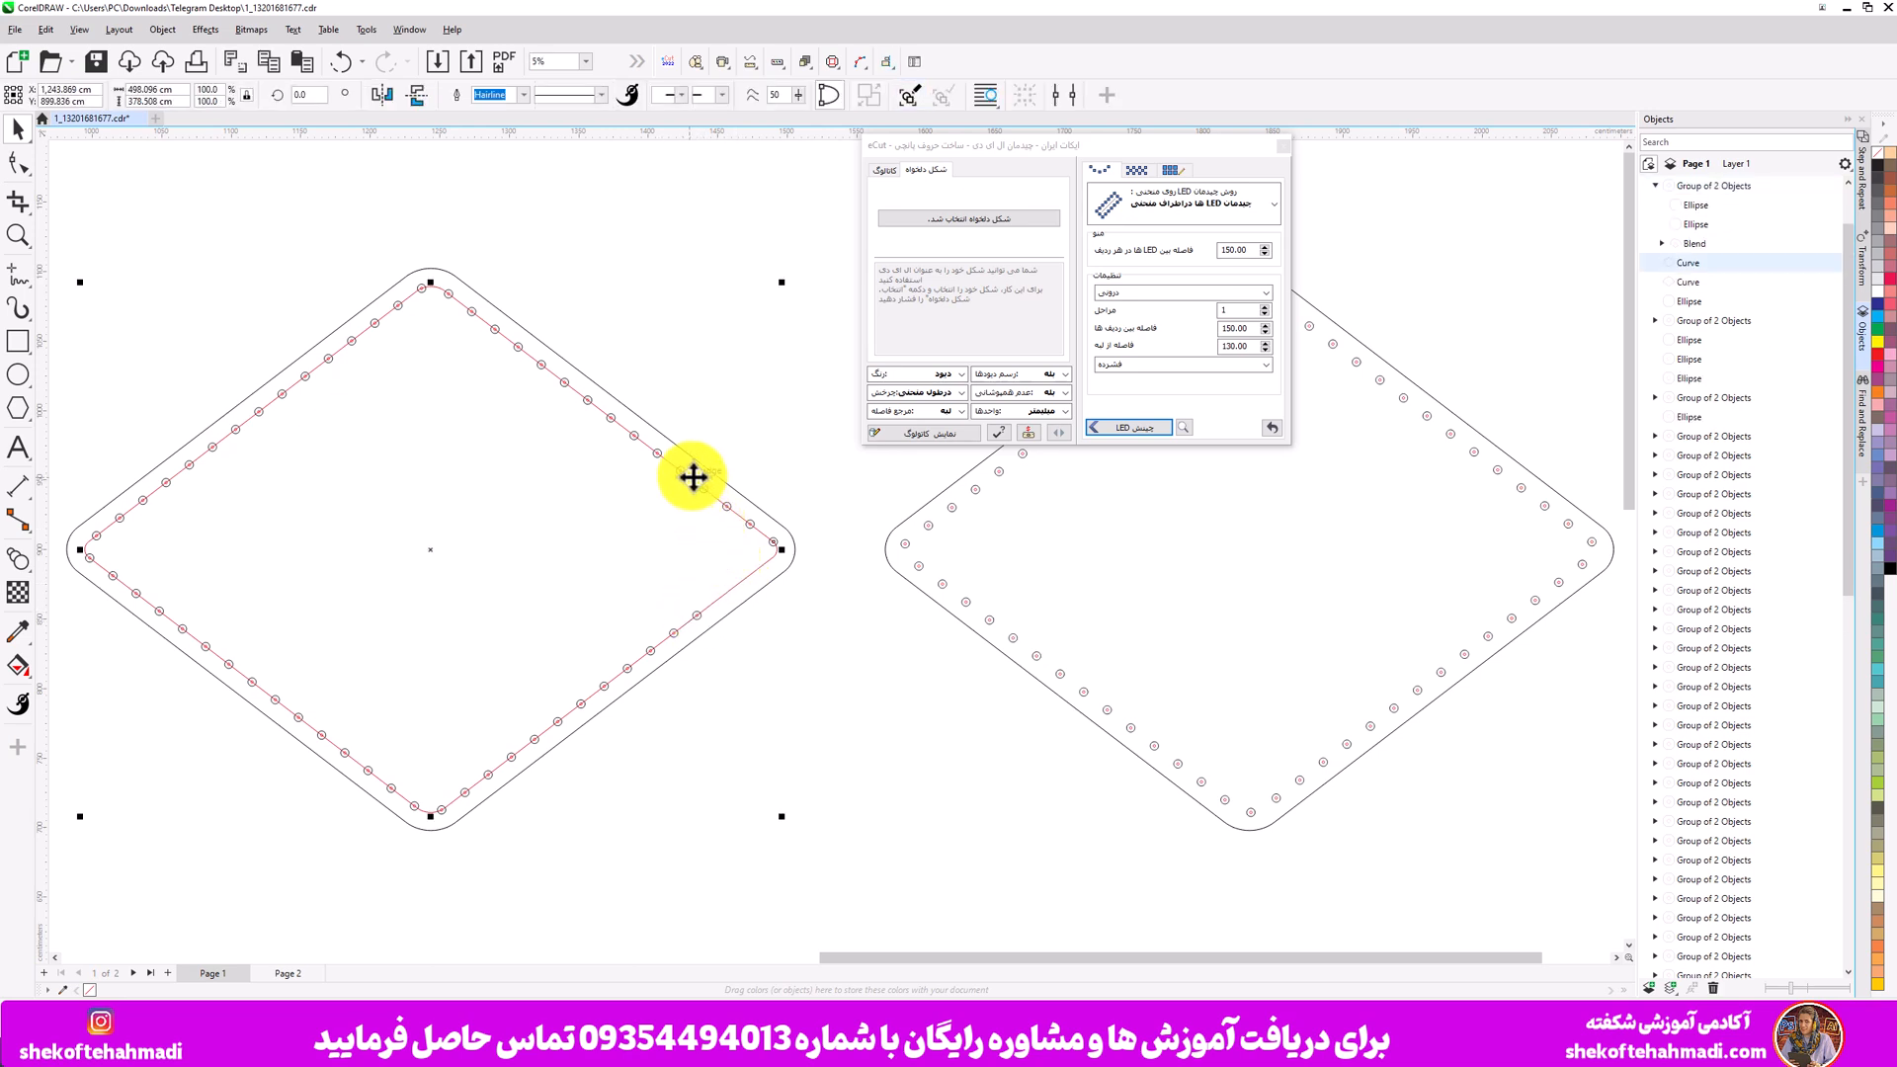
pyautogui.click(686, 481)
pyautogui.click(681, 472)
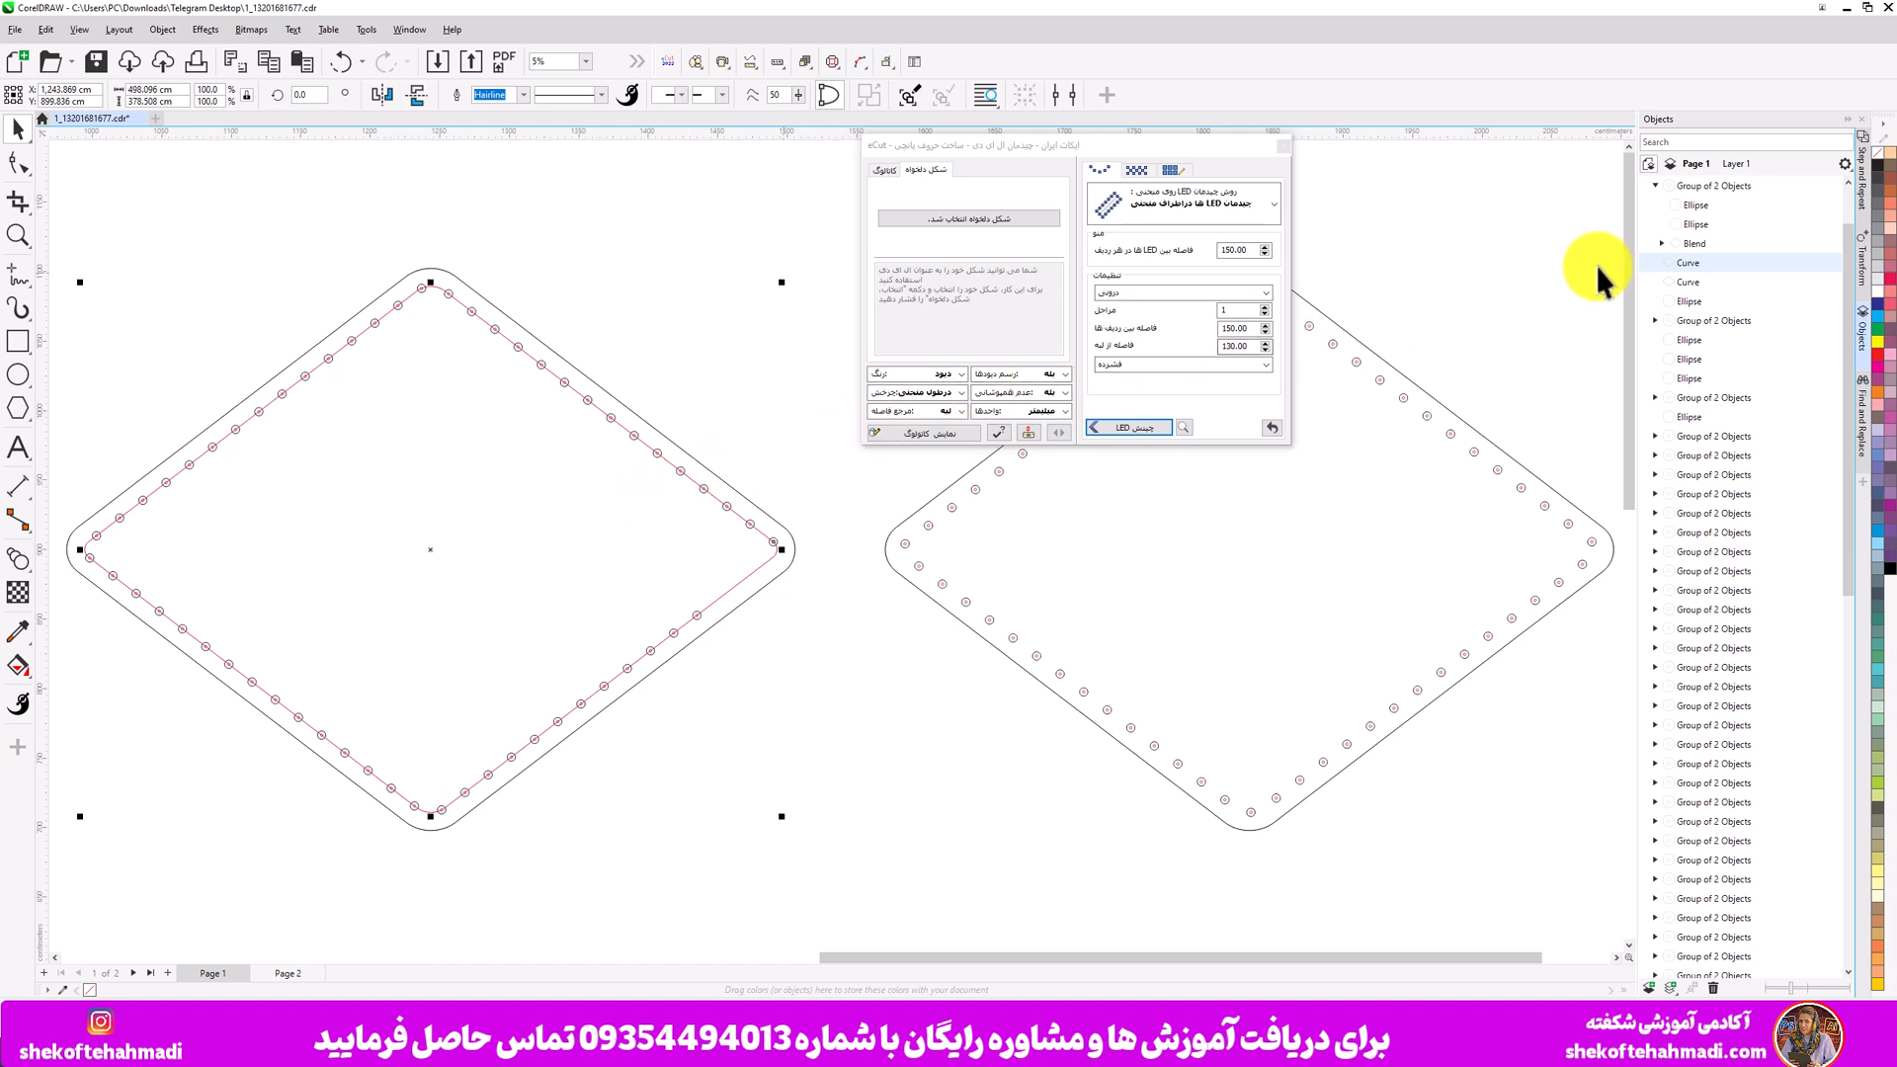
pyautogui.click(1688, 246)
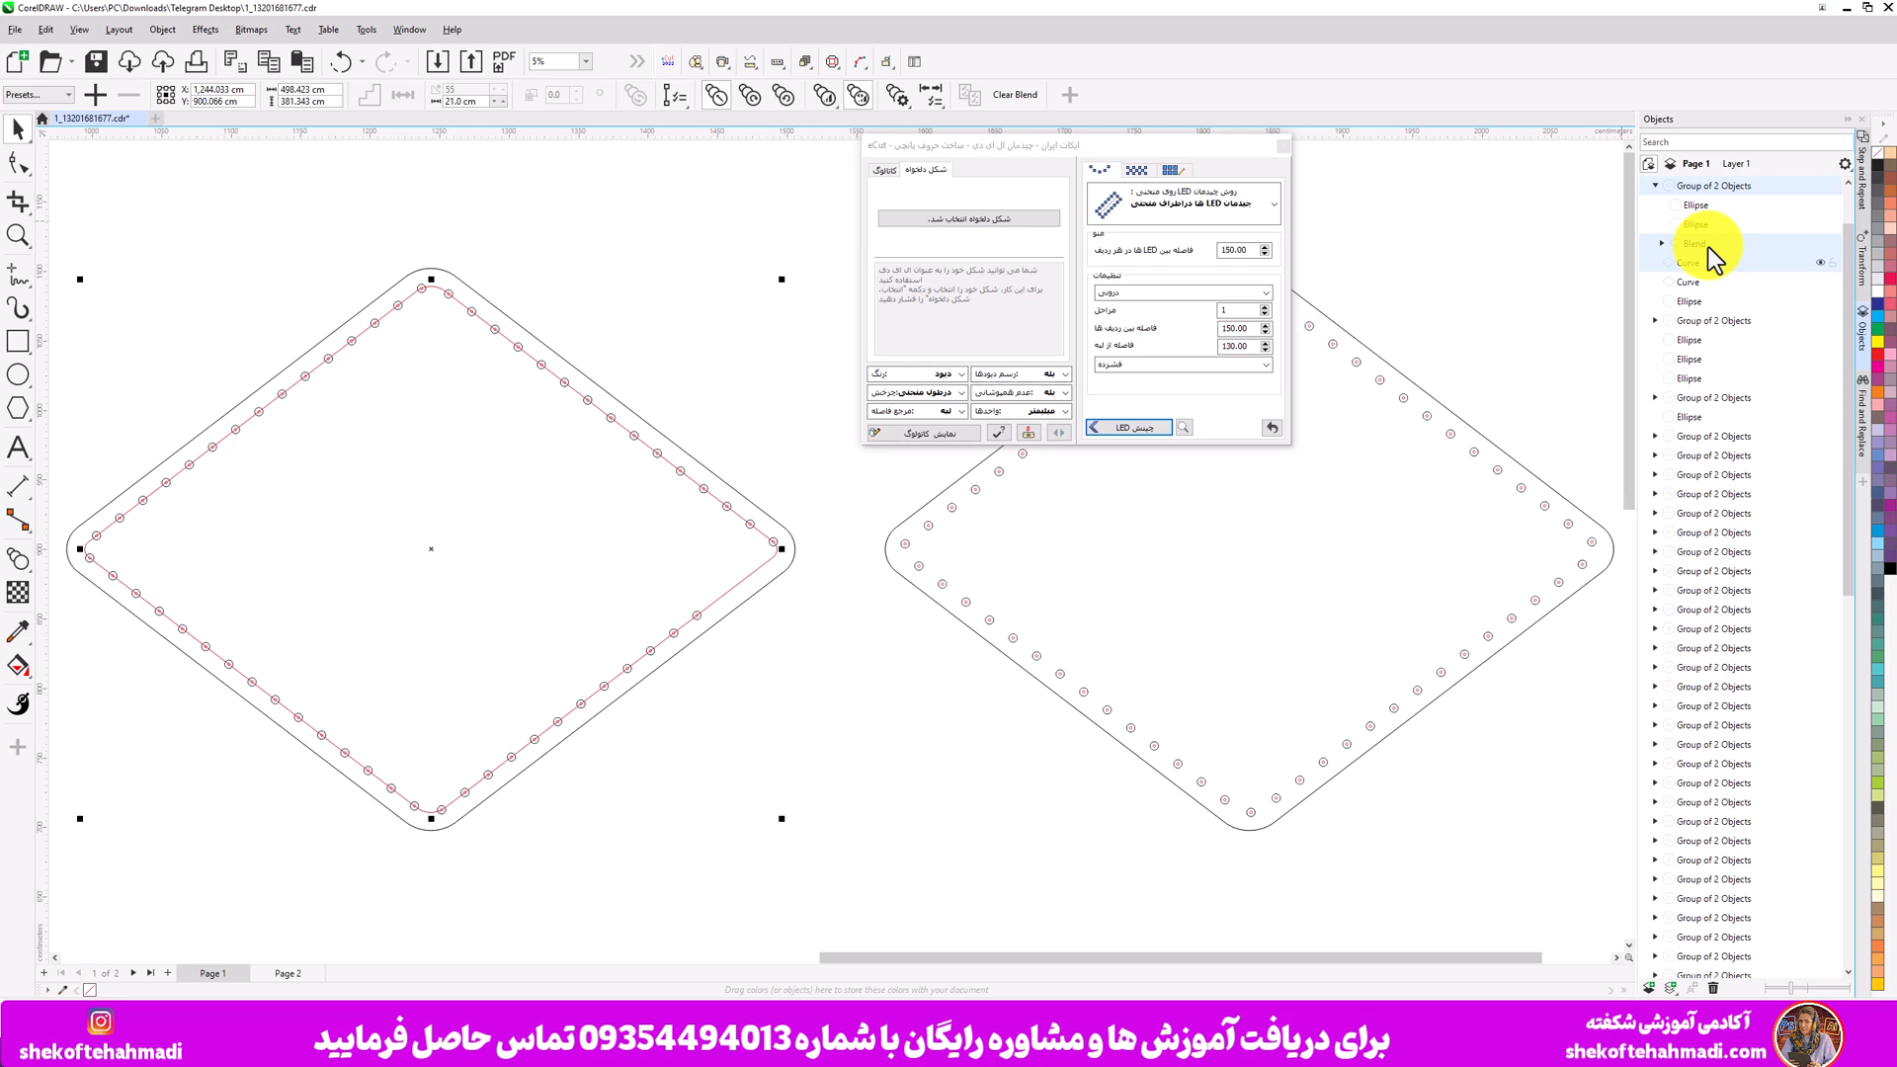
# - Toggle the blend's Blend along full path option off and back on
pyautogui.click(897, 98)
pyautogui.moveTo(959, 147); pyautogui.dragTo(1159, 191)
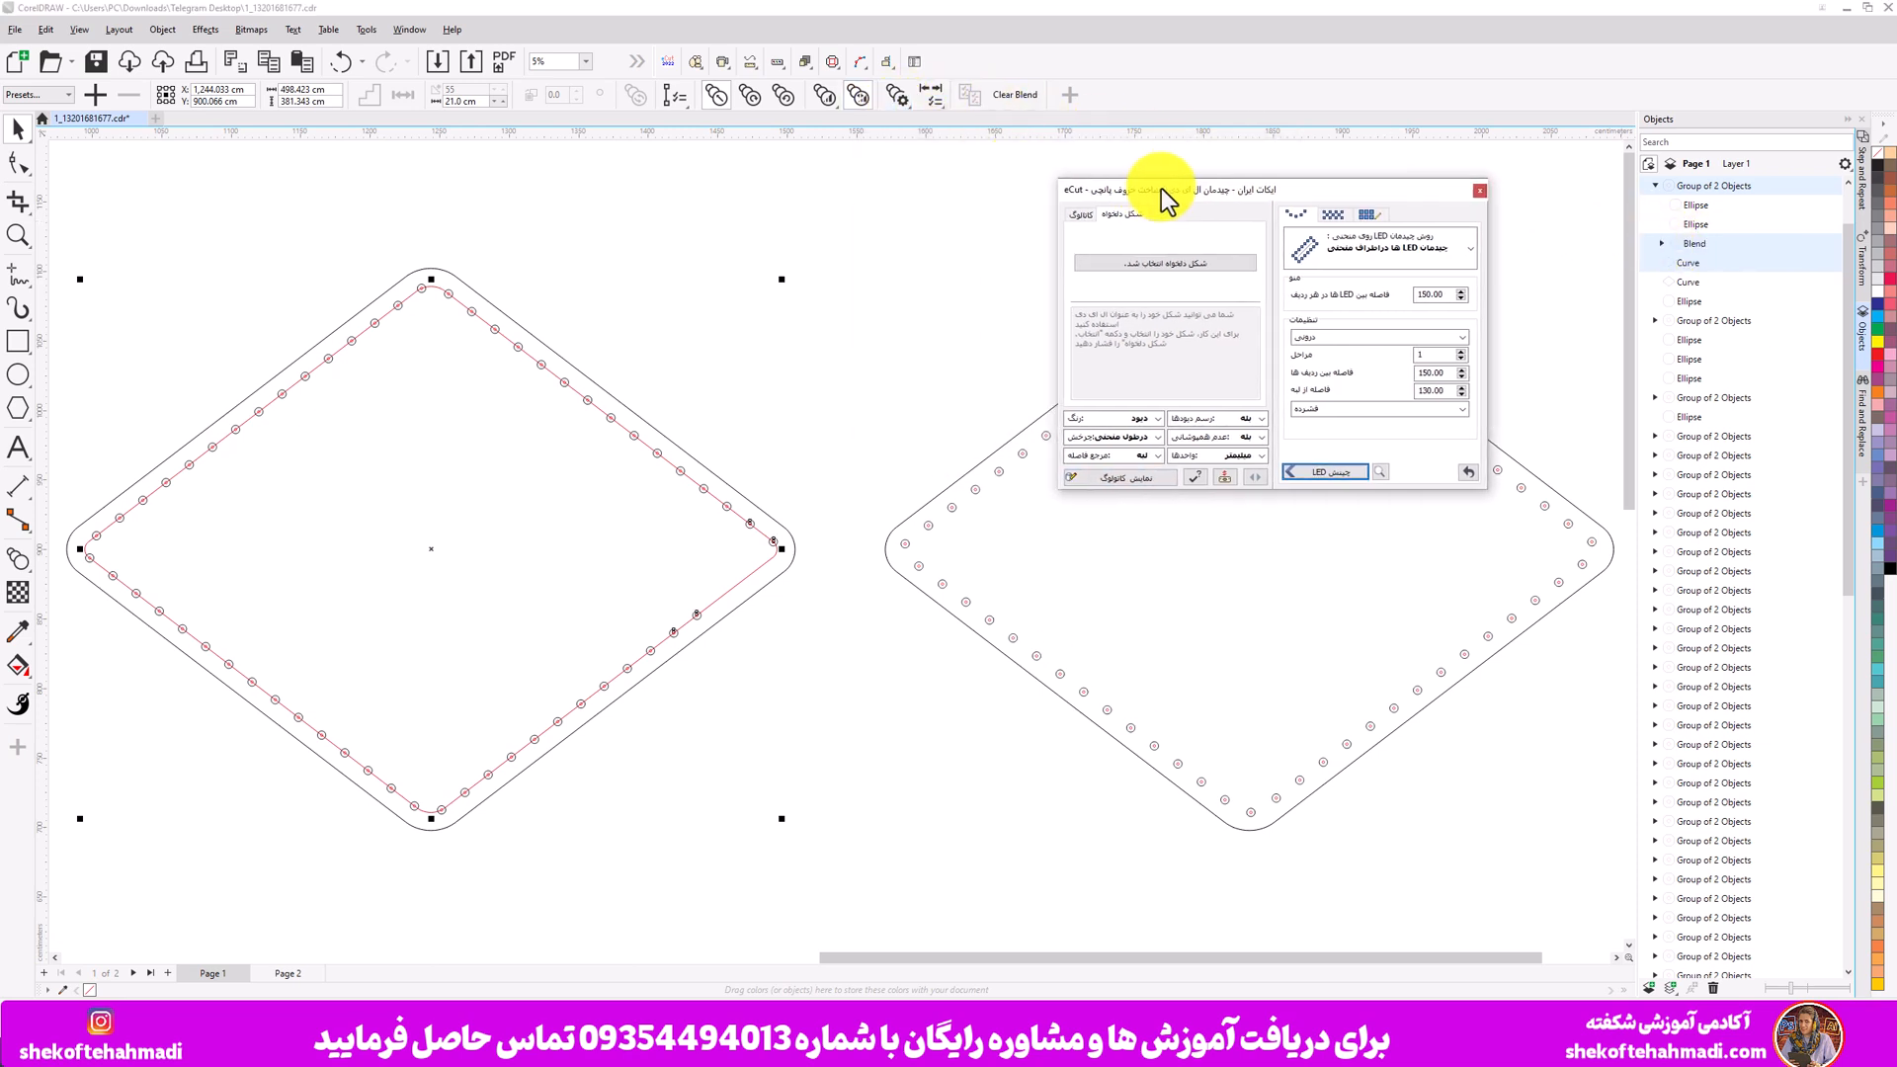
pyautogui.click(896, 95)
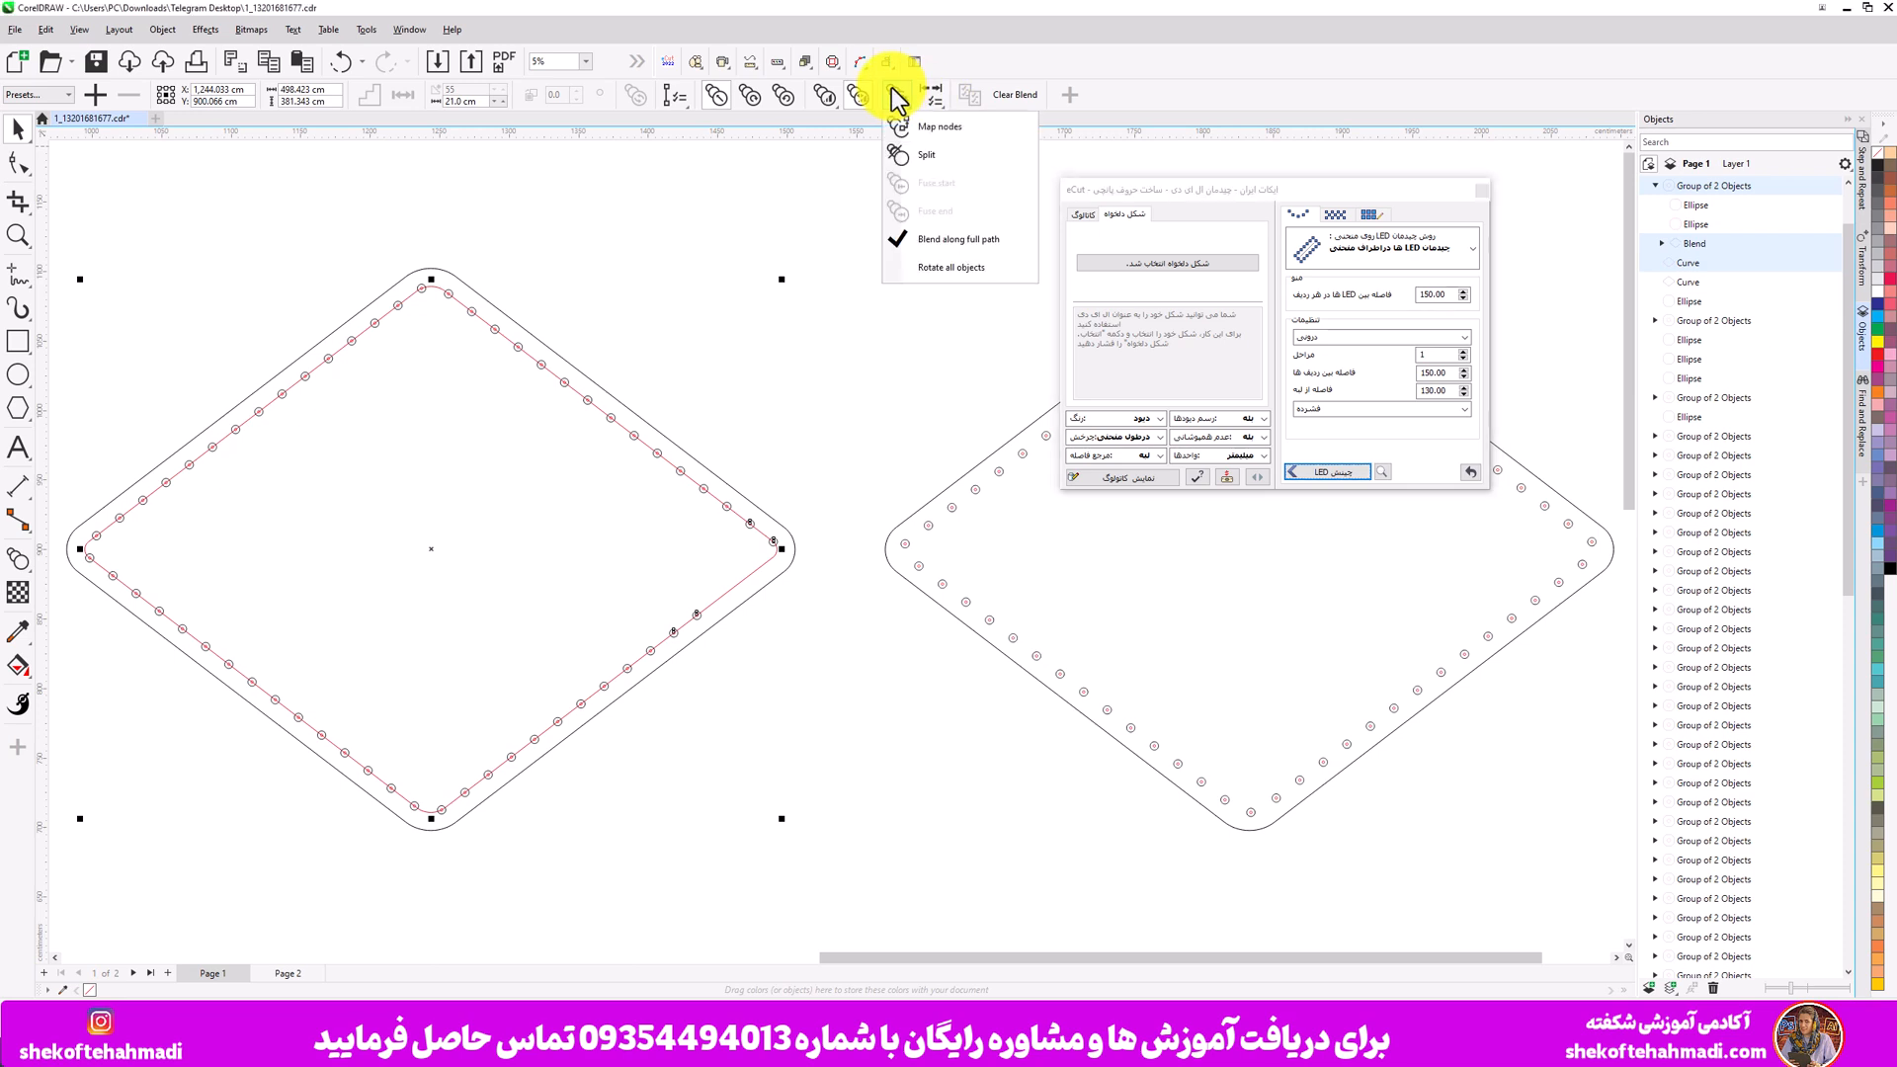
pyautogui.click(959, 240)
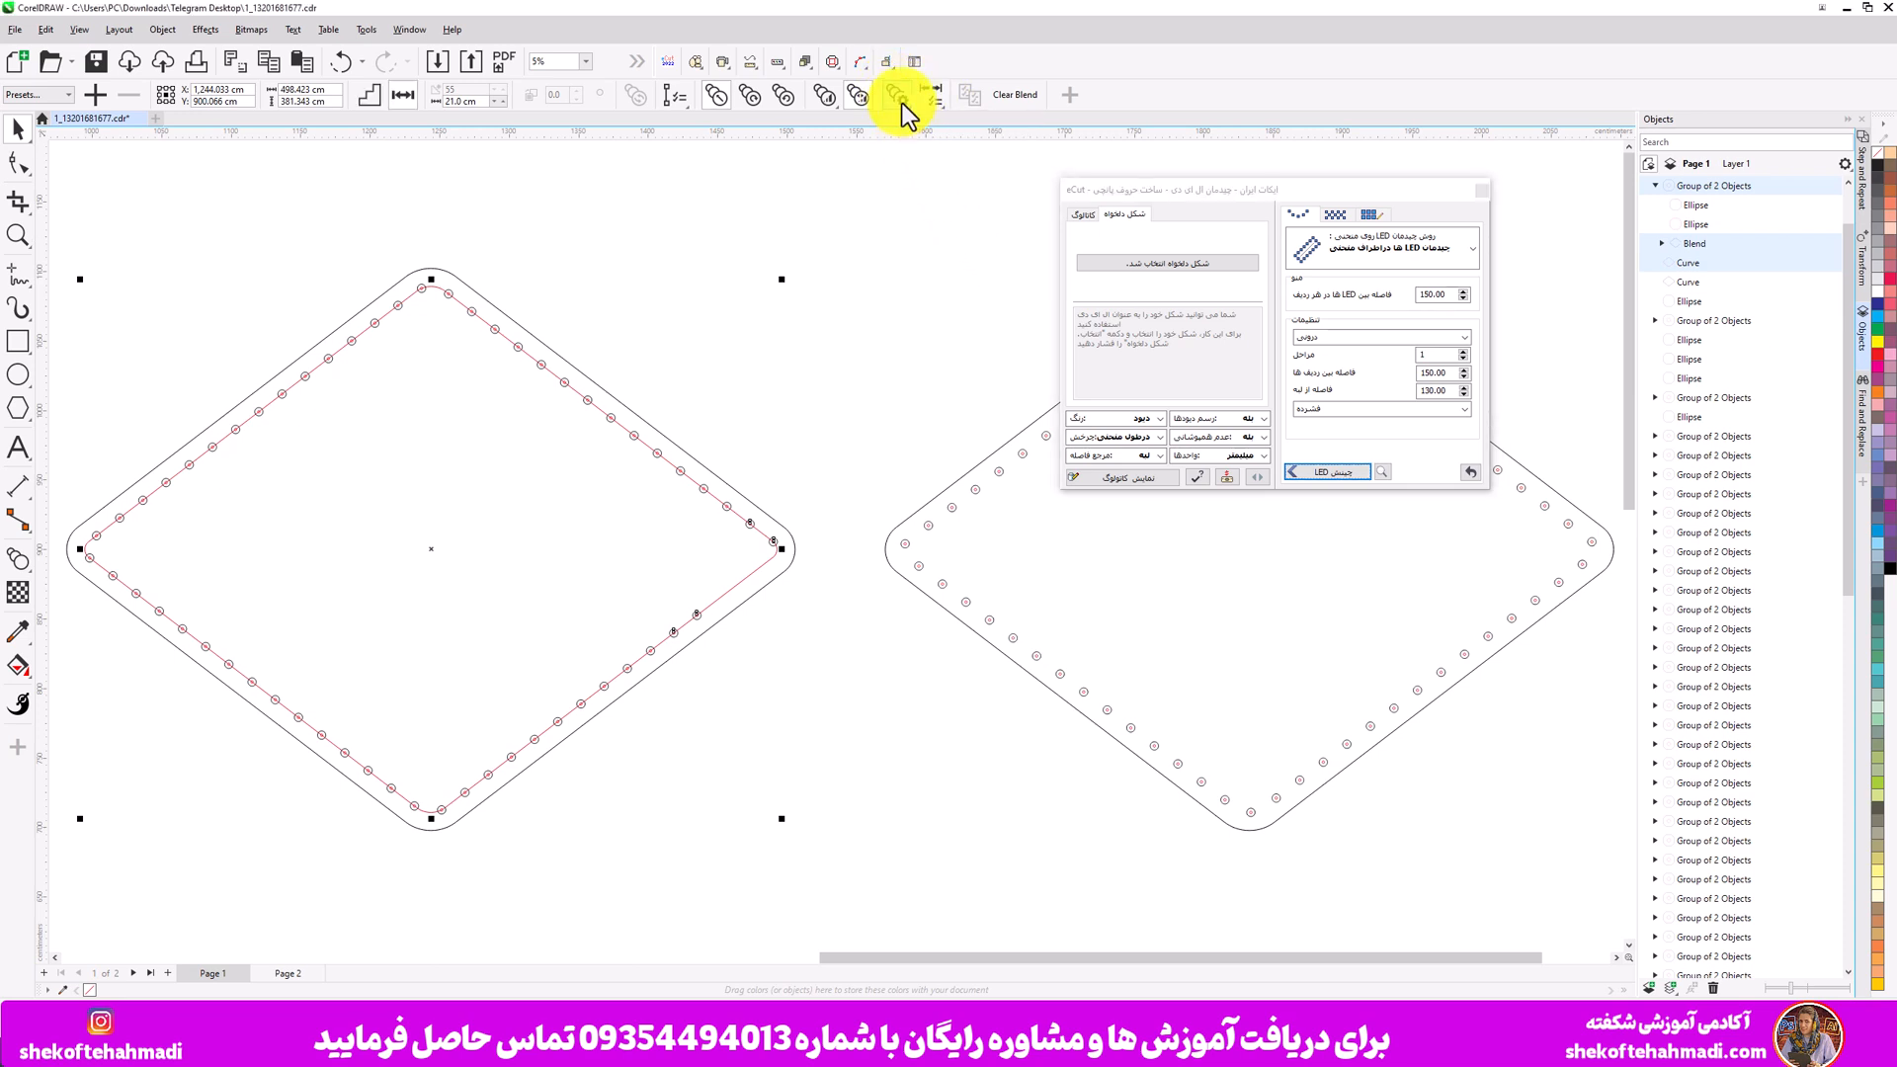
pyautogui.click(897, 97)
pyautogui.click(934, 239)
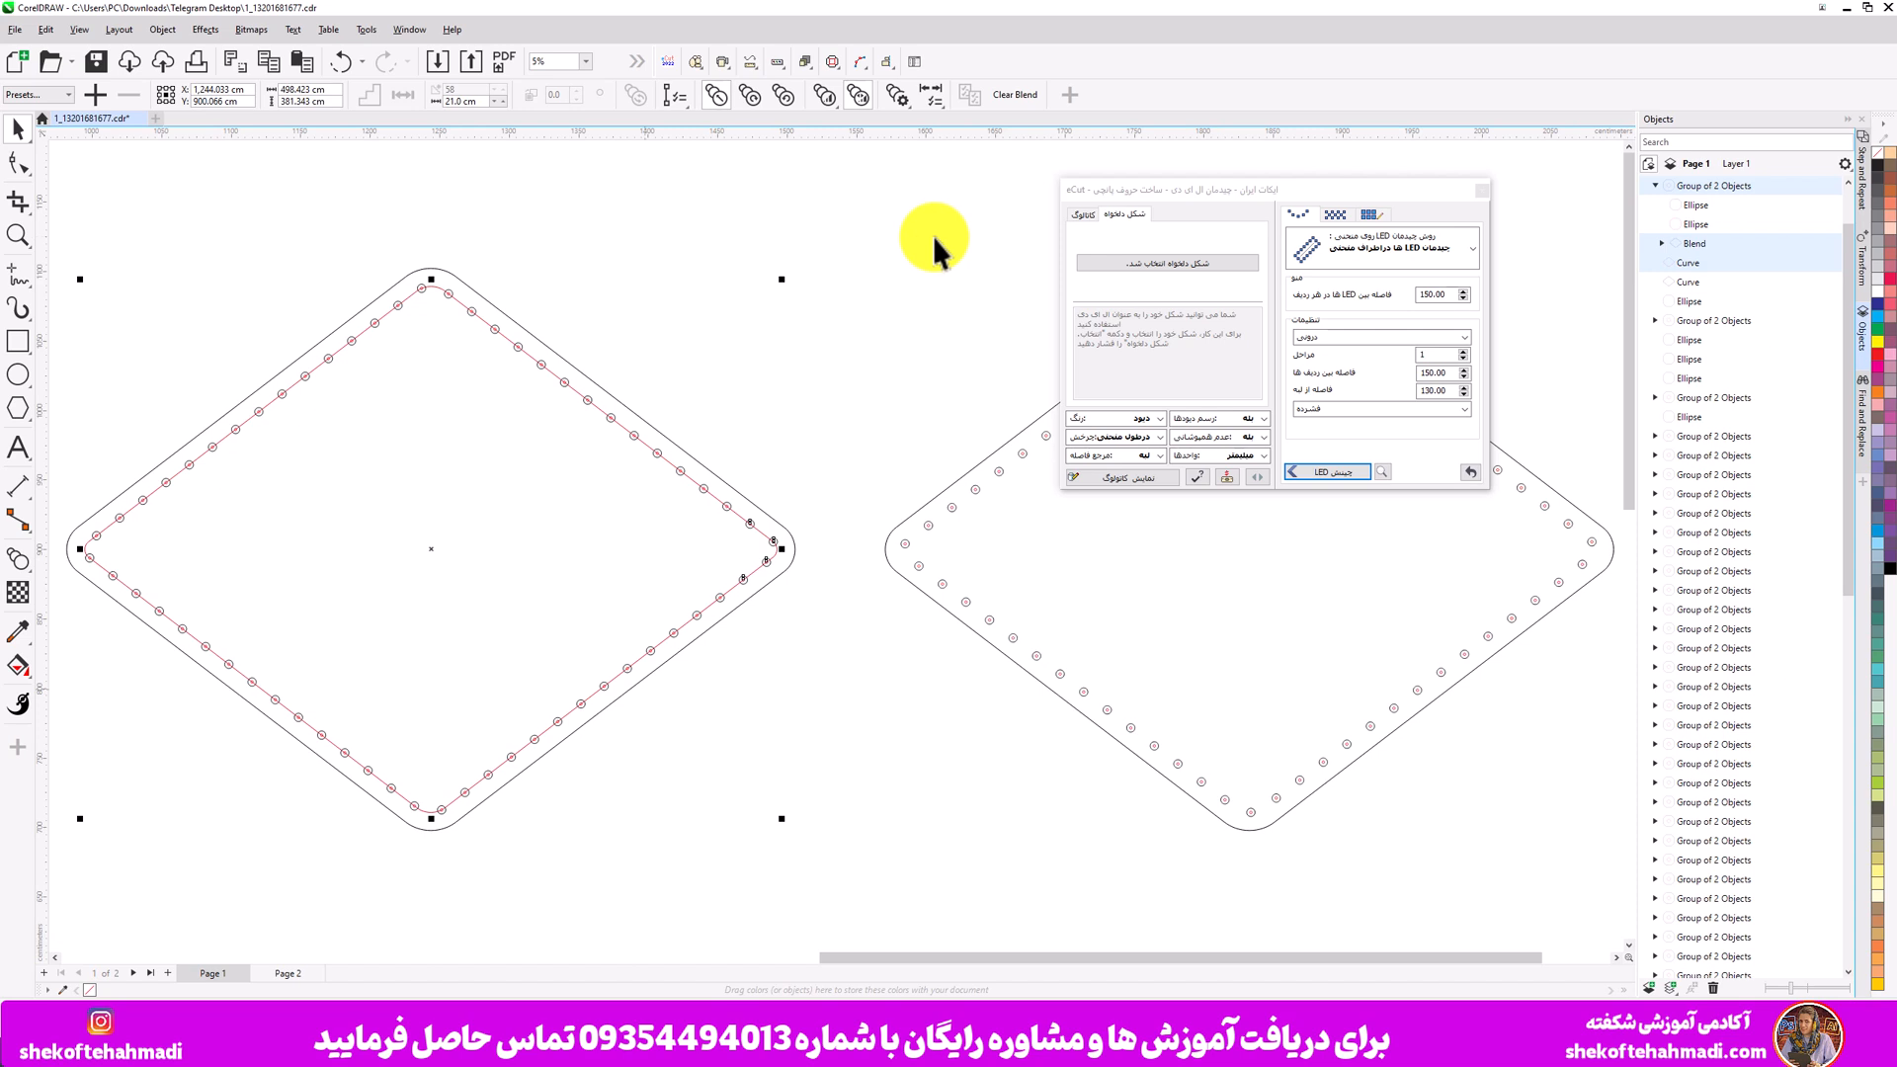
pyautogui.click(675, 347)
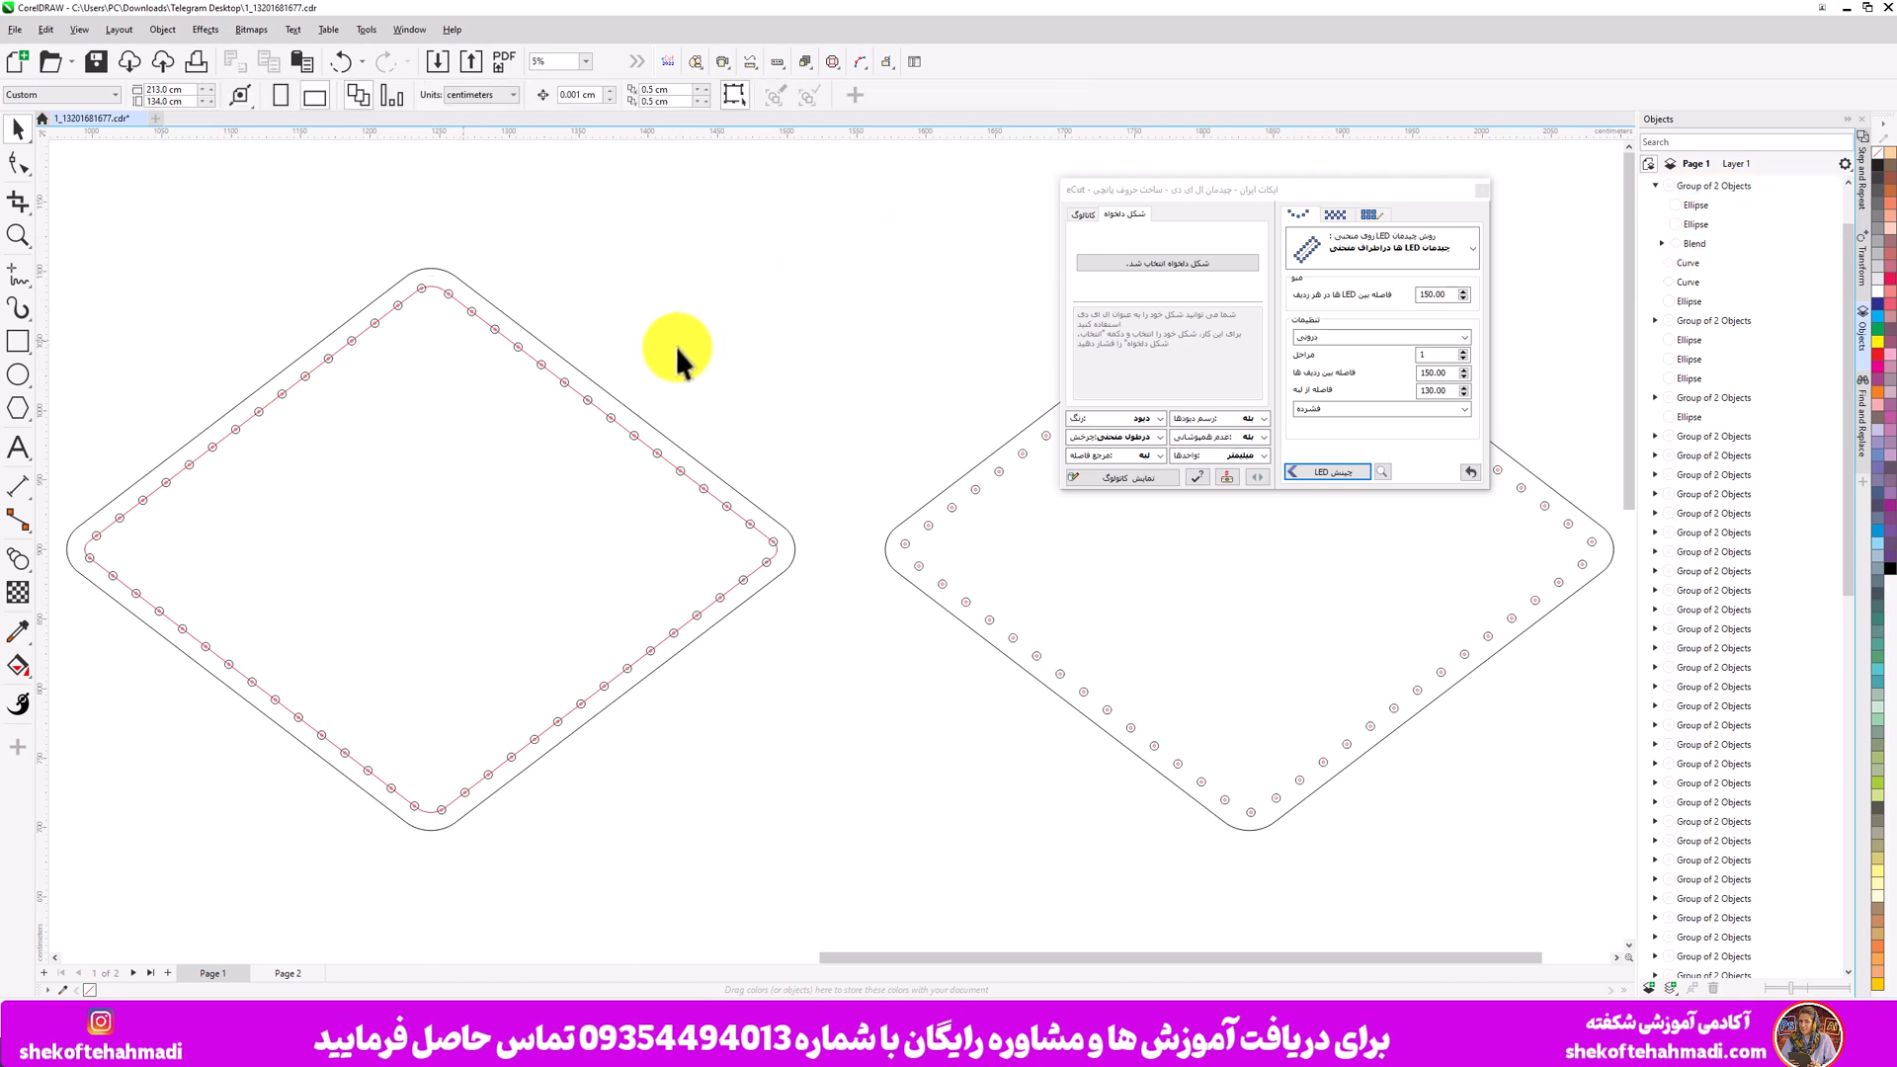
pyautogui.moveTo(1178, 190); pyautogui.dragTo(892, 305)
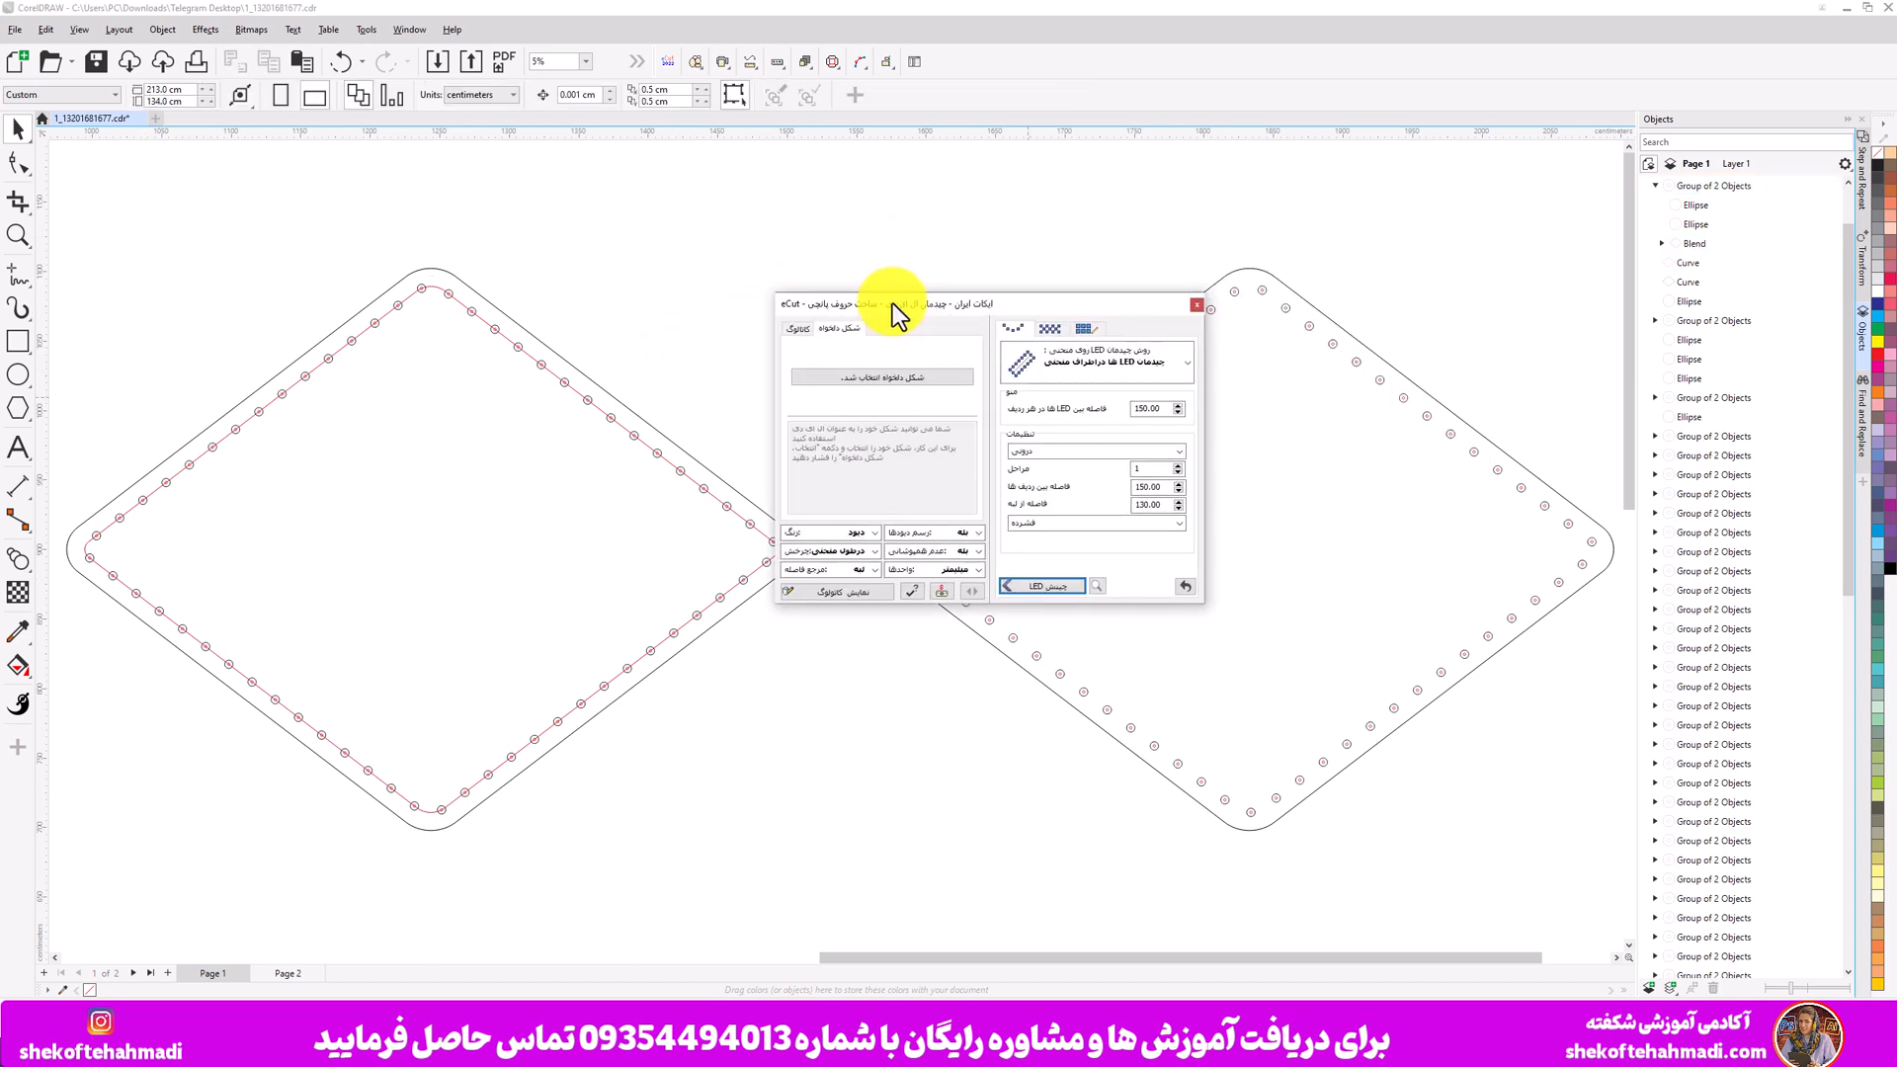
# - Close and reopen the eCut LED plugin dialog, then move it above the left diamond
pyautogui.click(1196, 304)
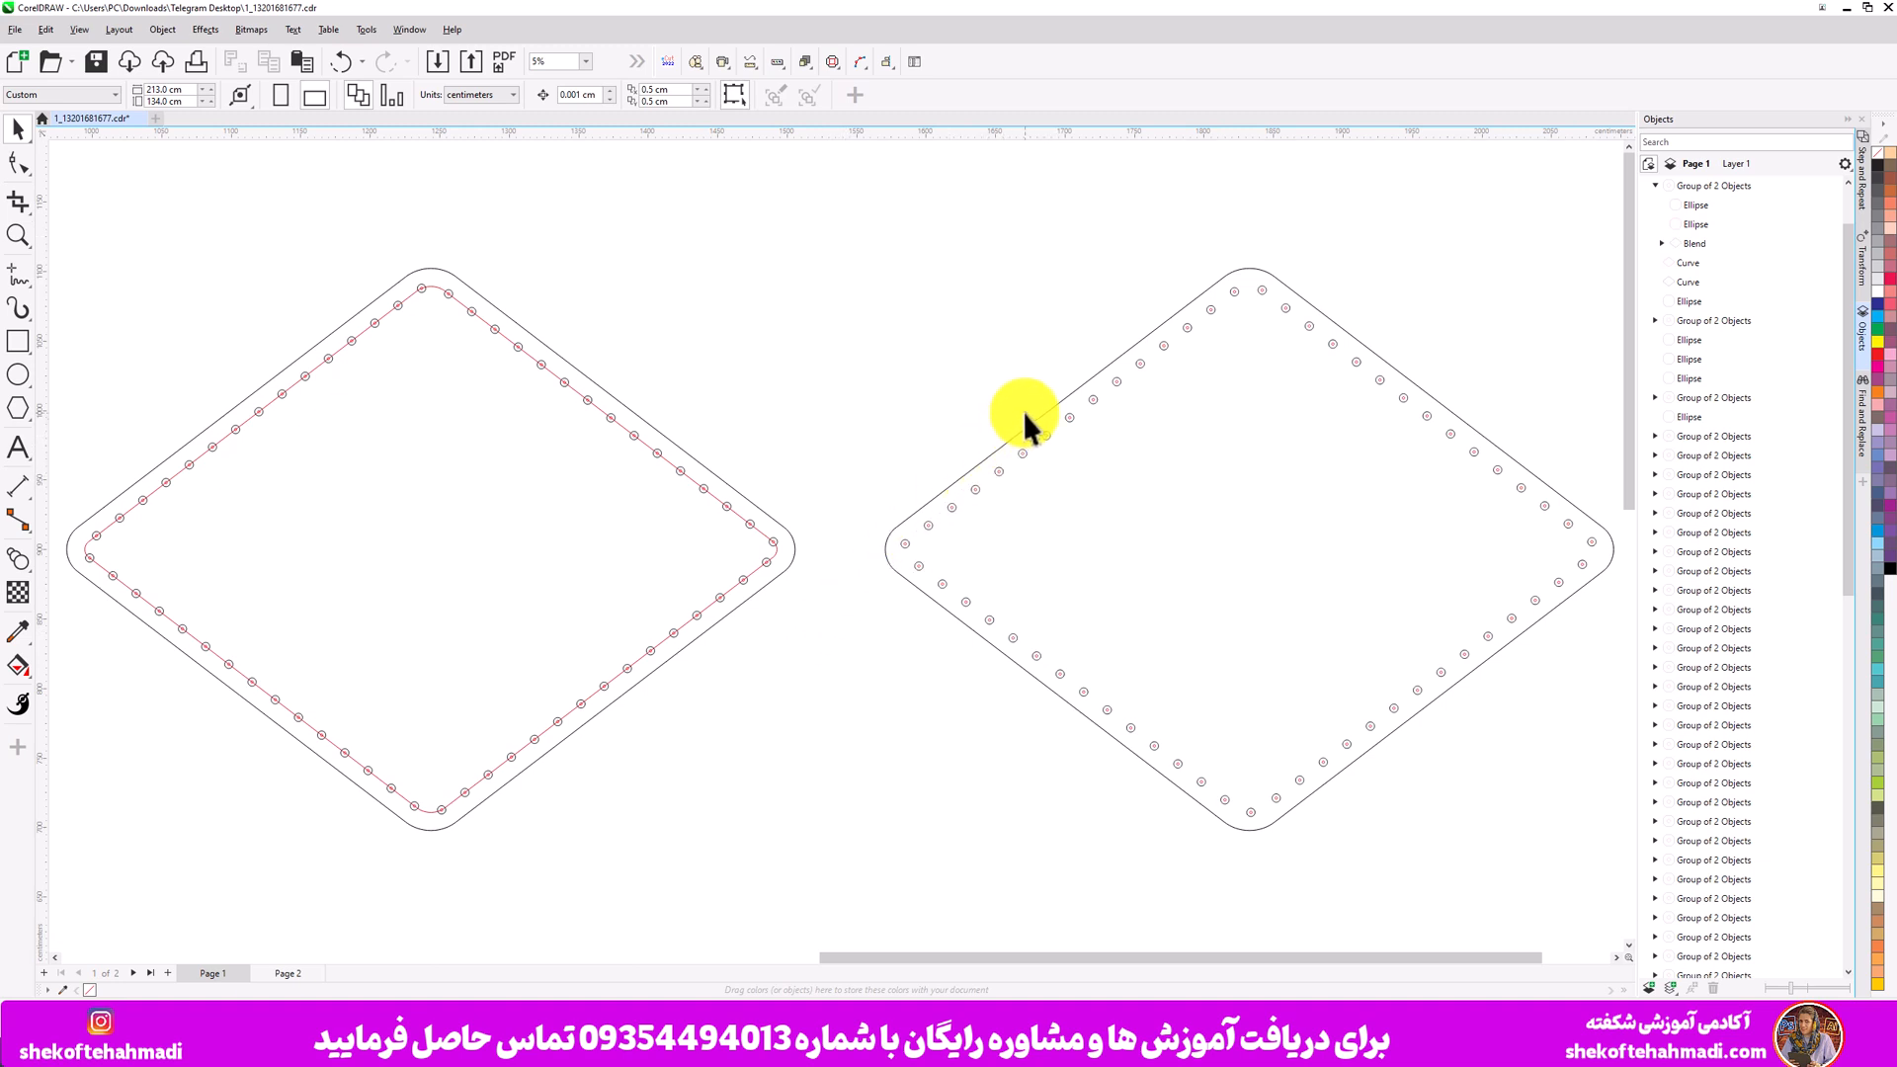
pyautogui.click(781, 61)
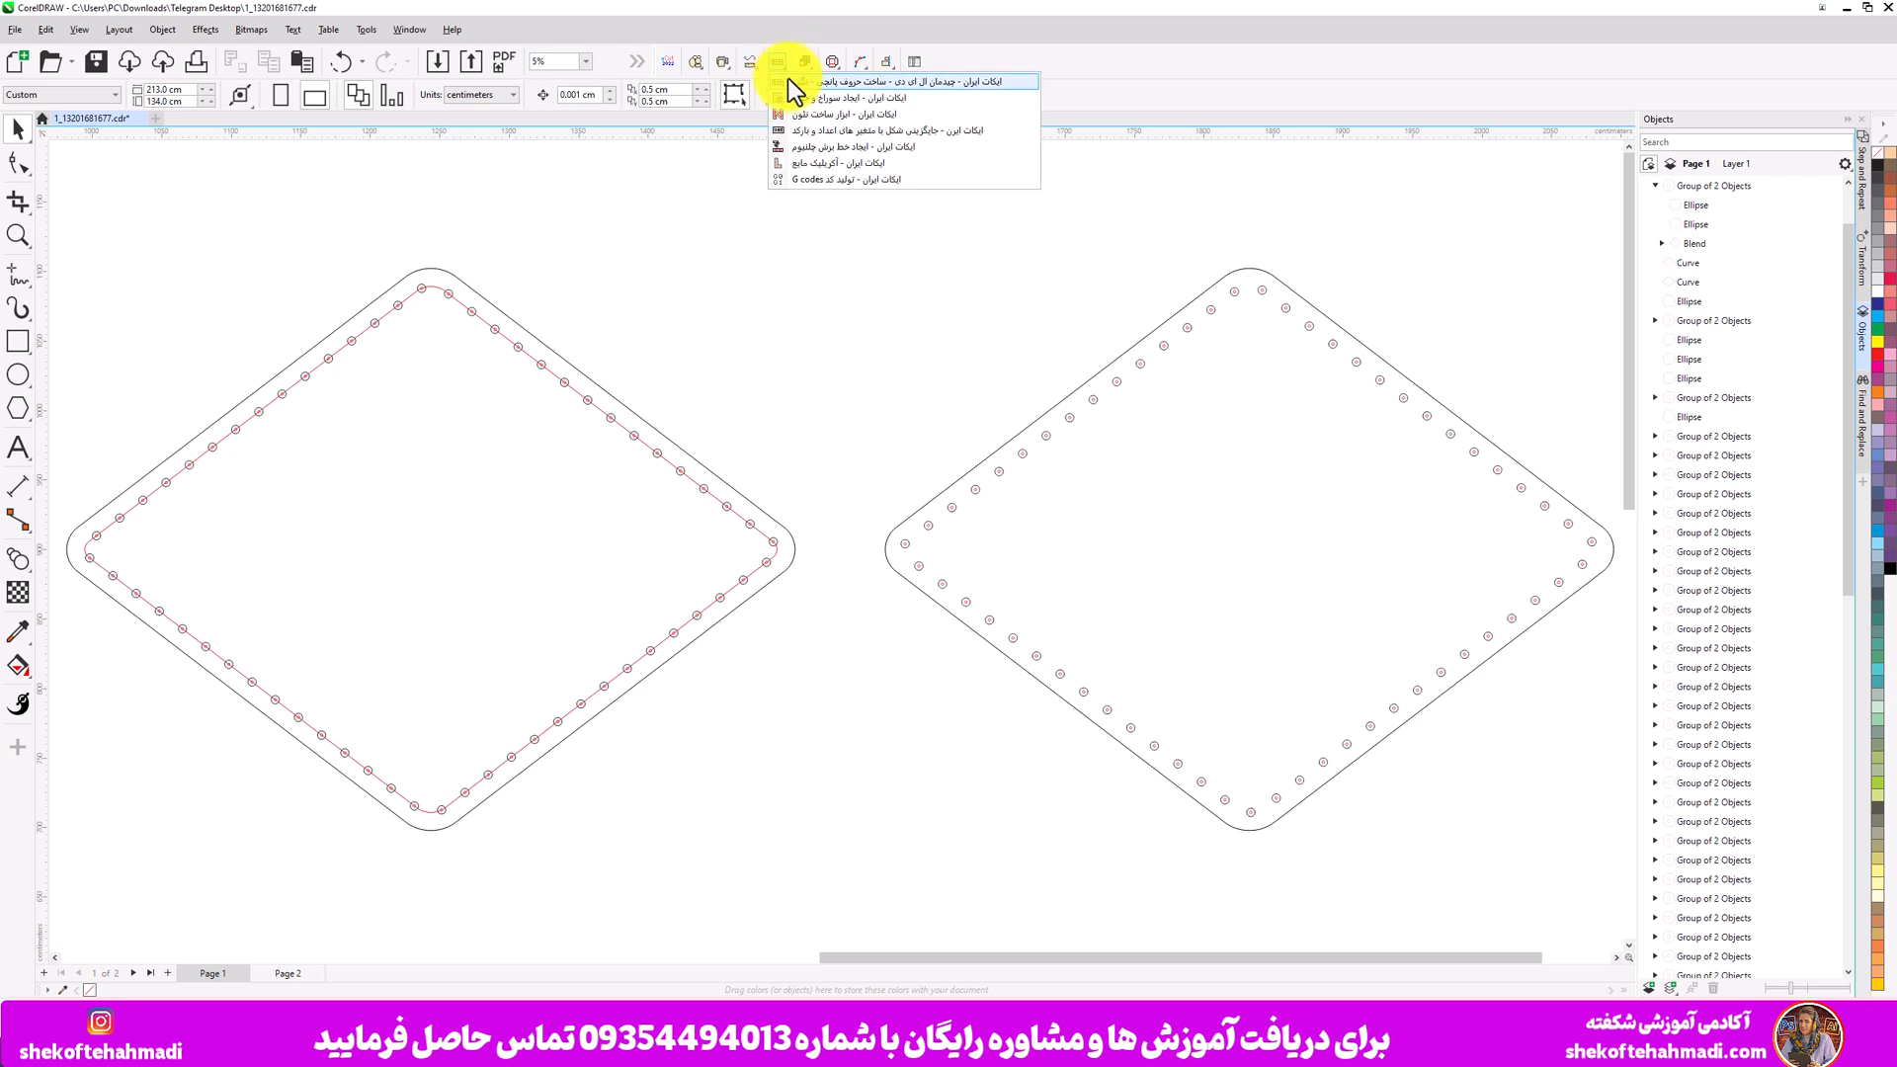
pyautogui.click(789, 81)
pyautogui.moveTo(1018, 300); pyautogui.dragTo(755, 144)
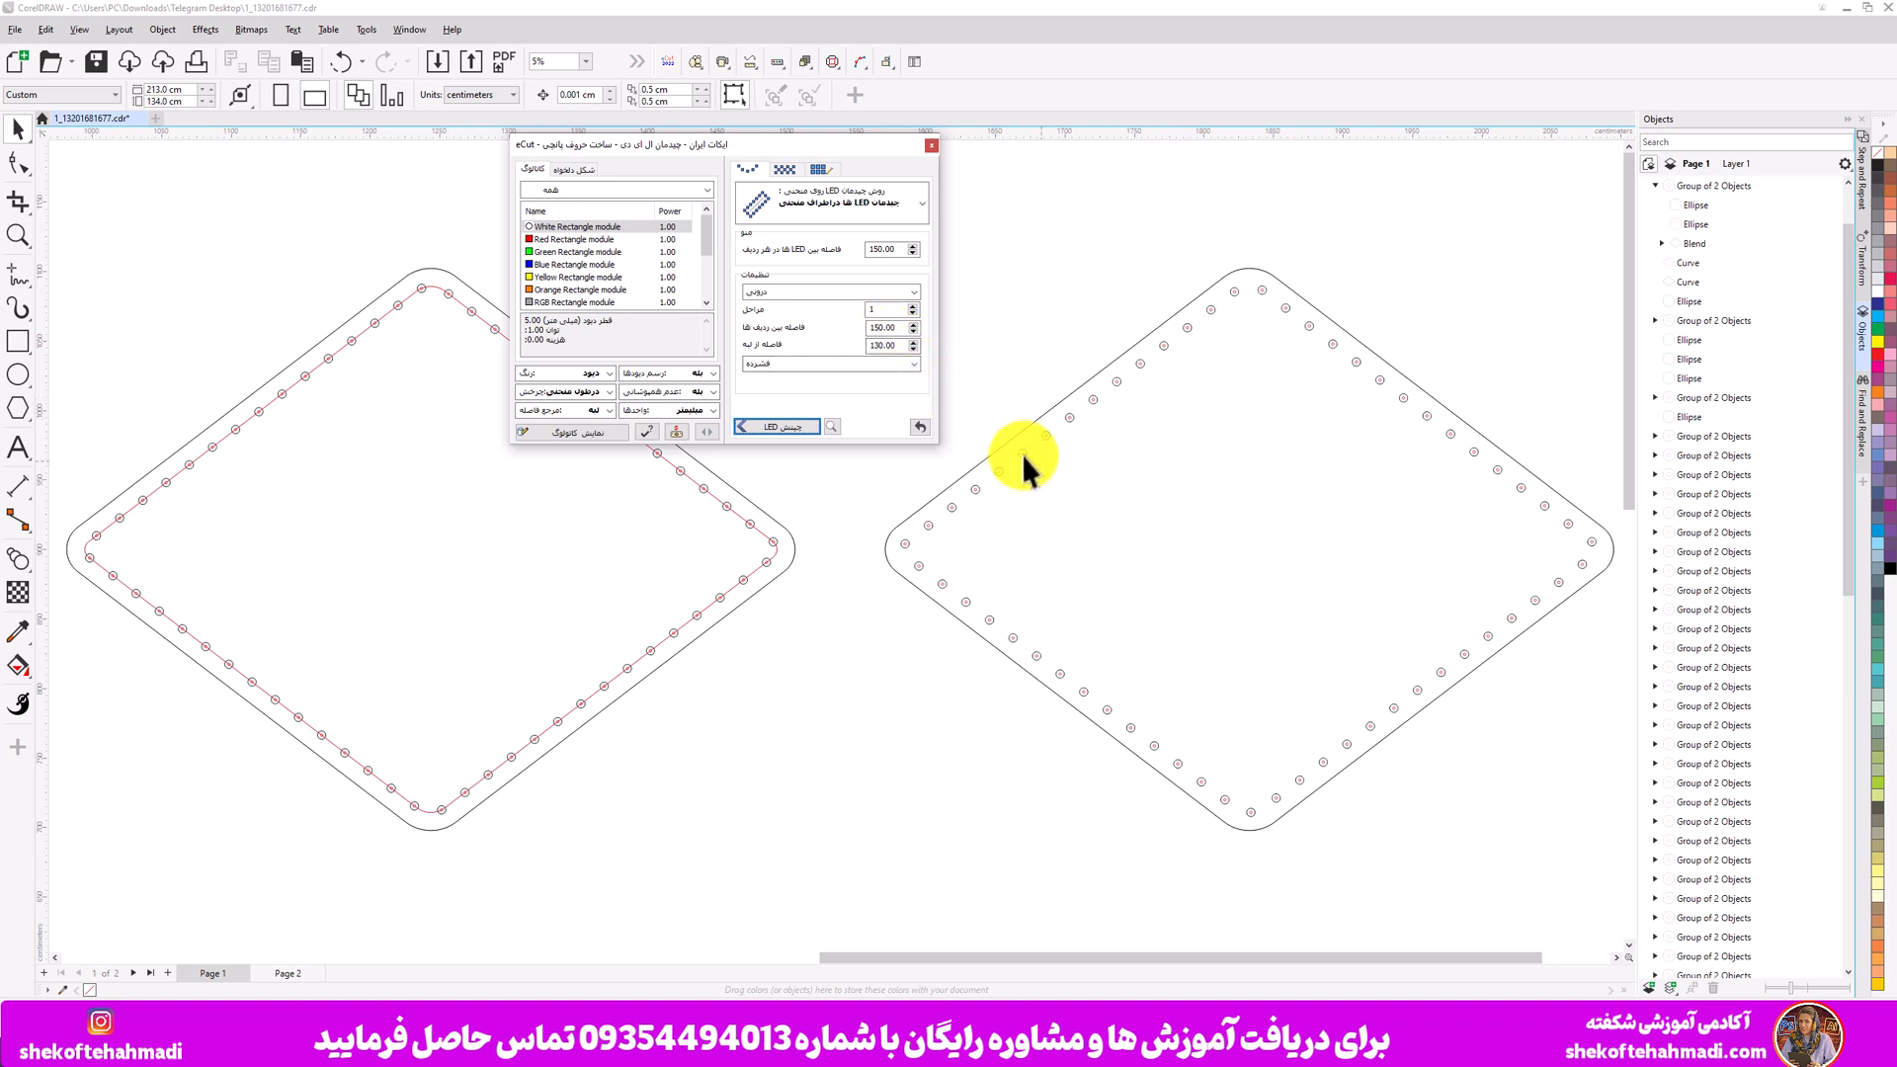
pyautogui.moveTo(902, 350); pyautogui.dragTo(878, 352)
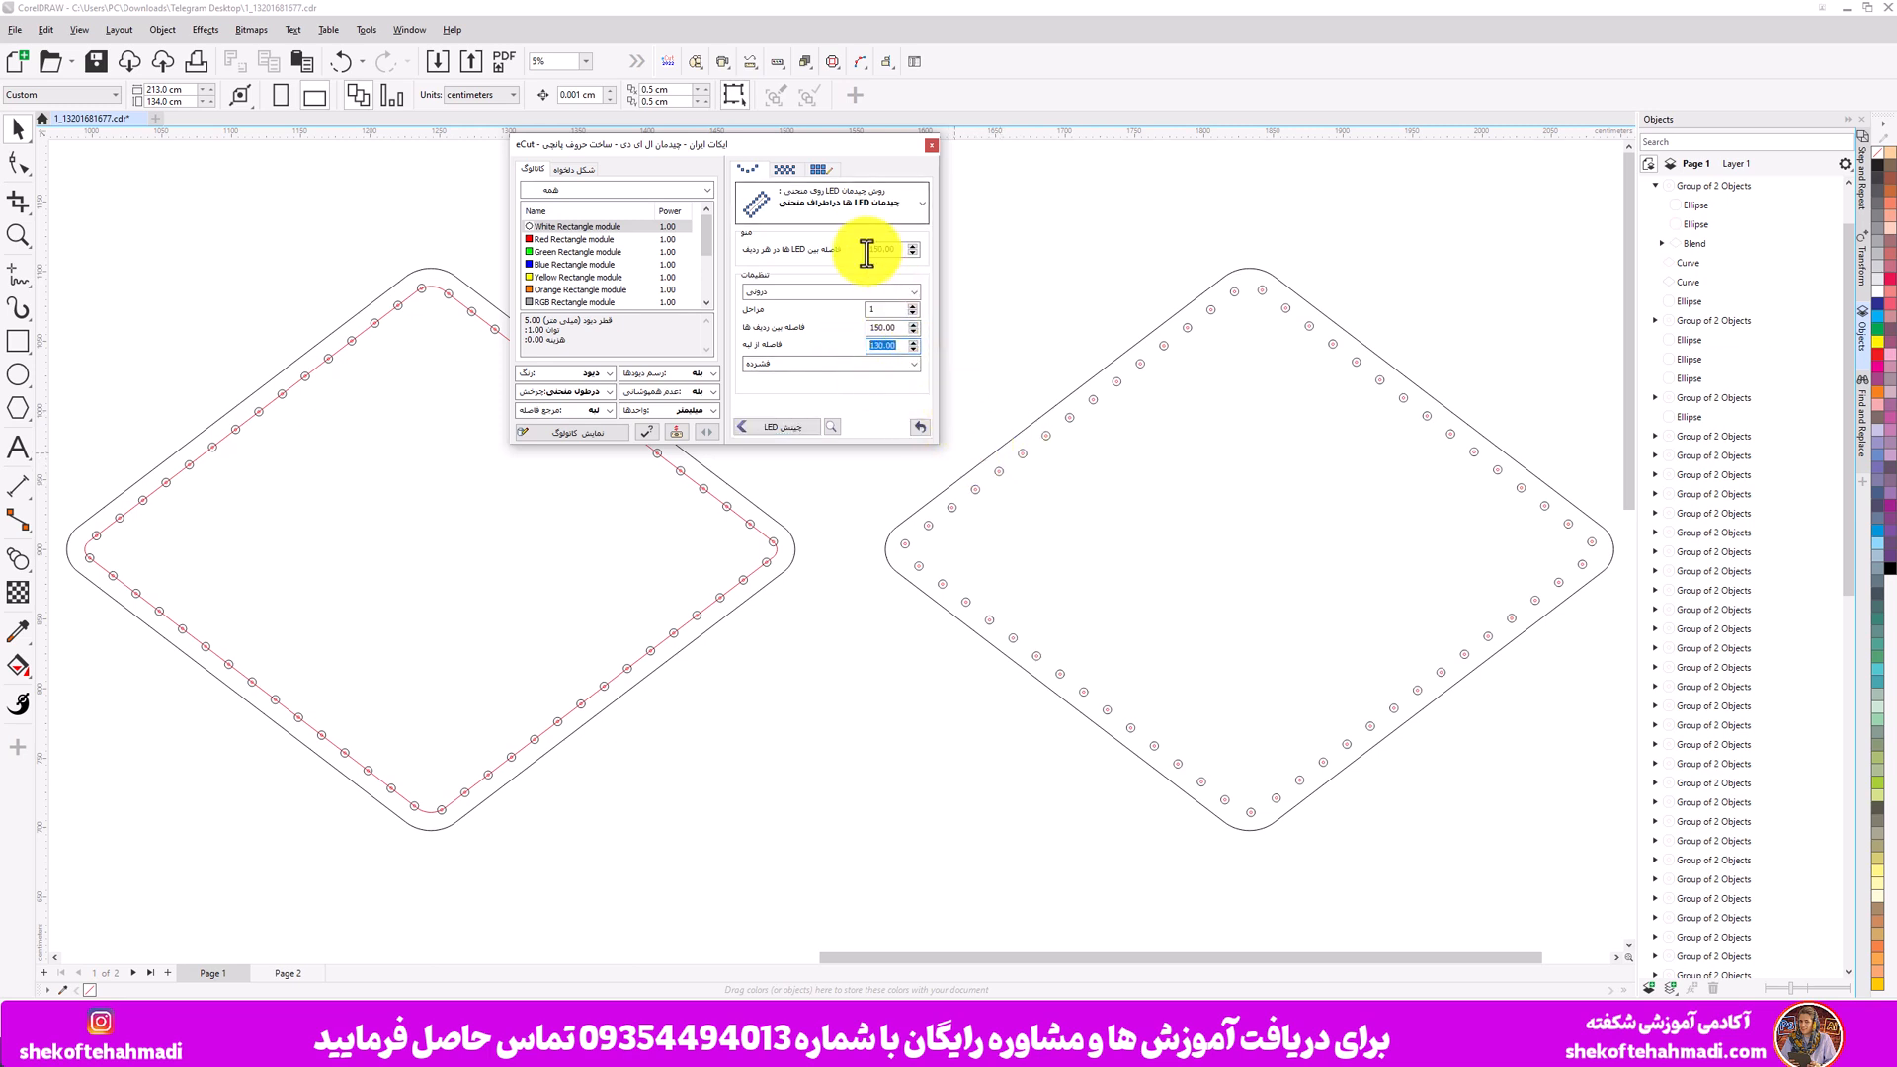
pyautogui.moveTo(744, 151); pyautogui.dragTo(945, 170)
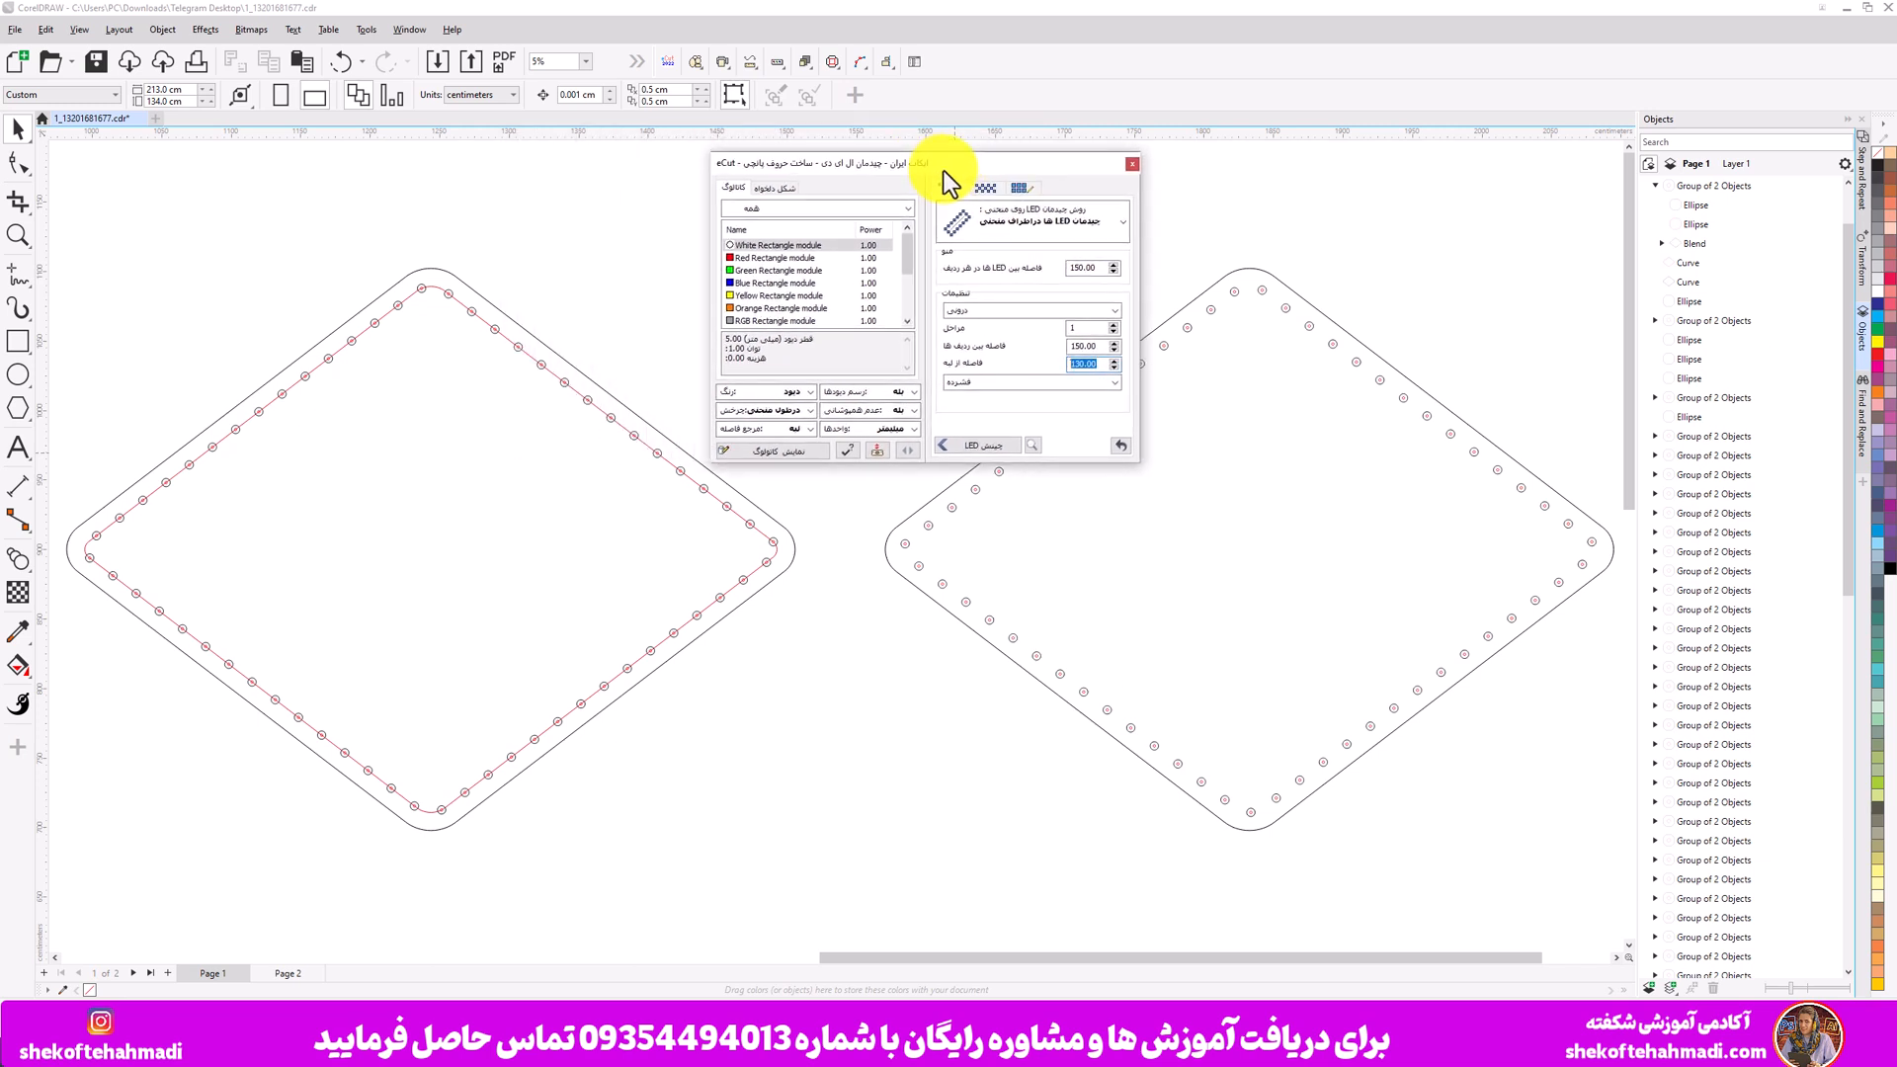
# - Switch the eCut dialog to its custom shape tab, select the left diamond's circle path, and close the dialog
pyautogui.click(780, 189)
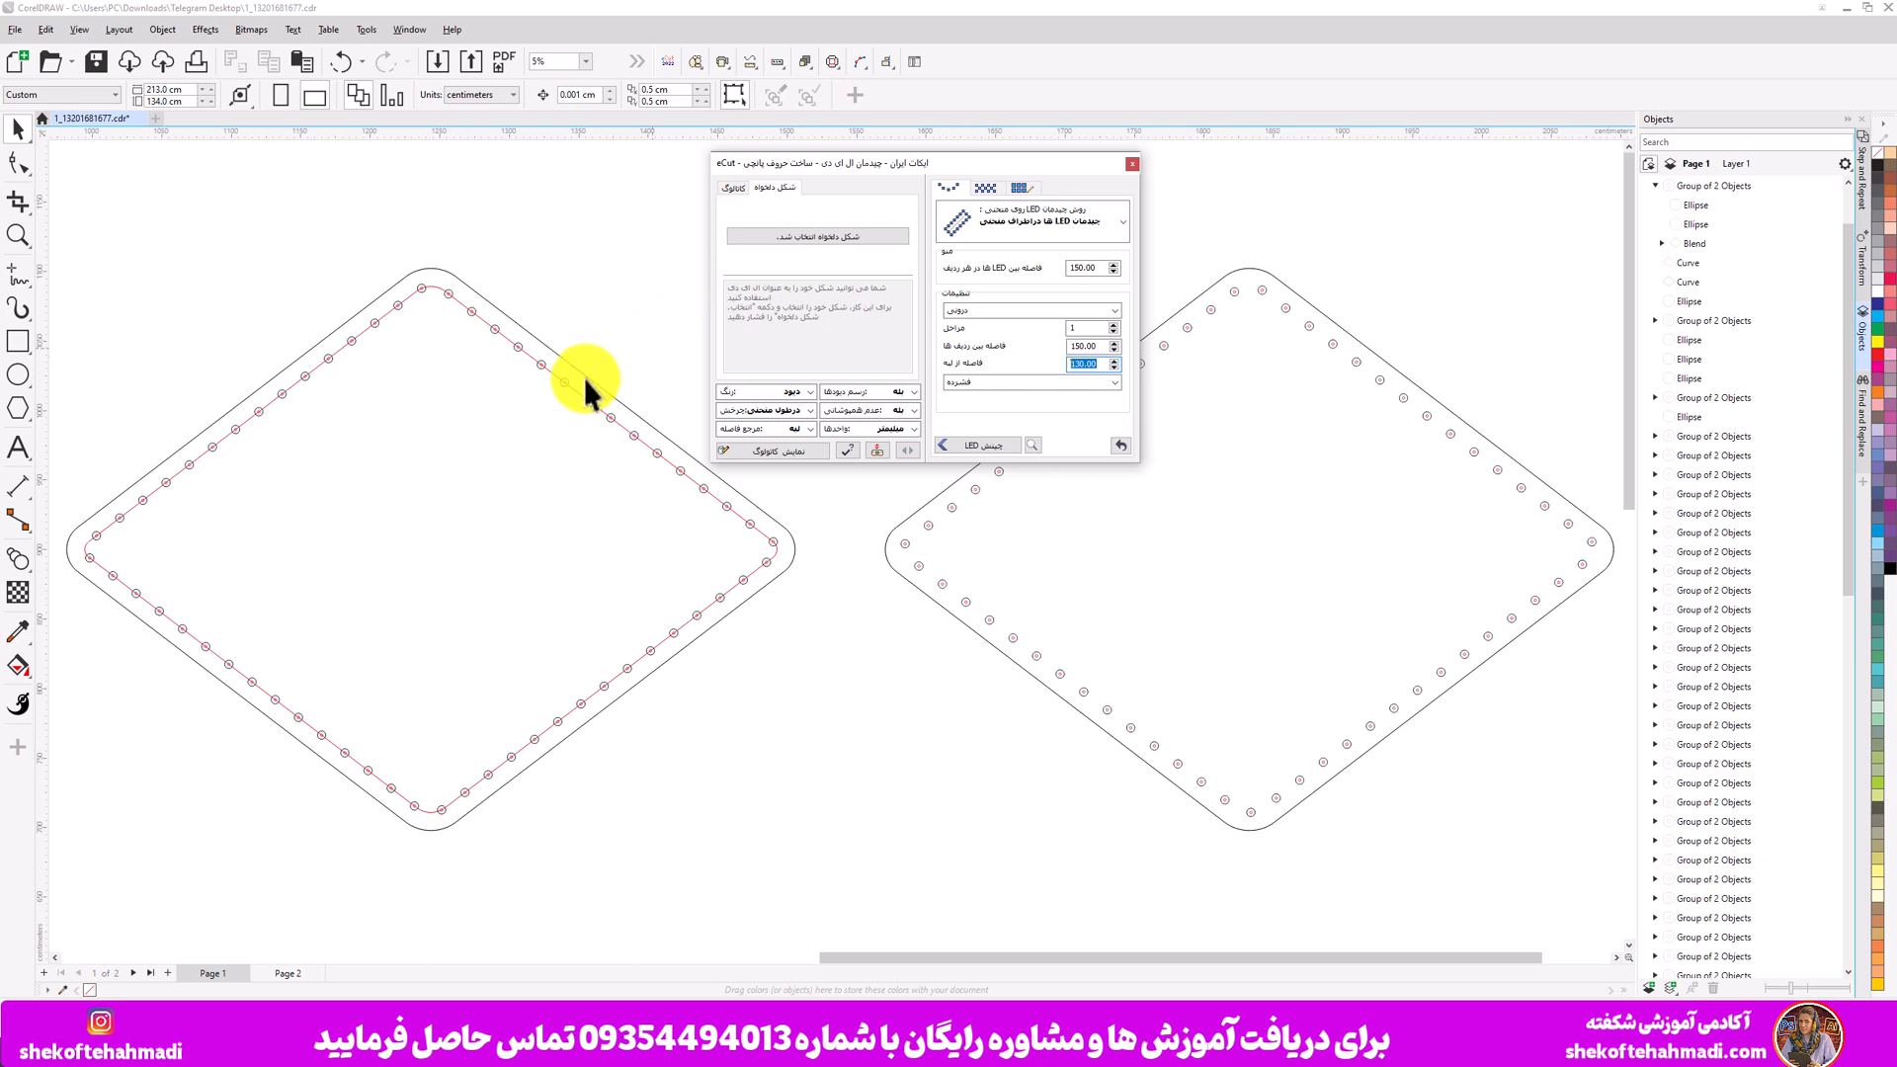
pyautogui.click(586, 325)
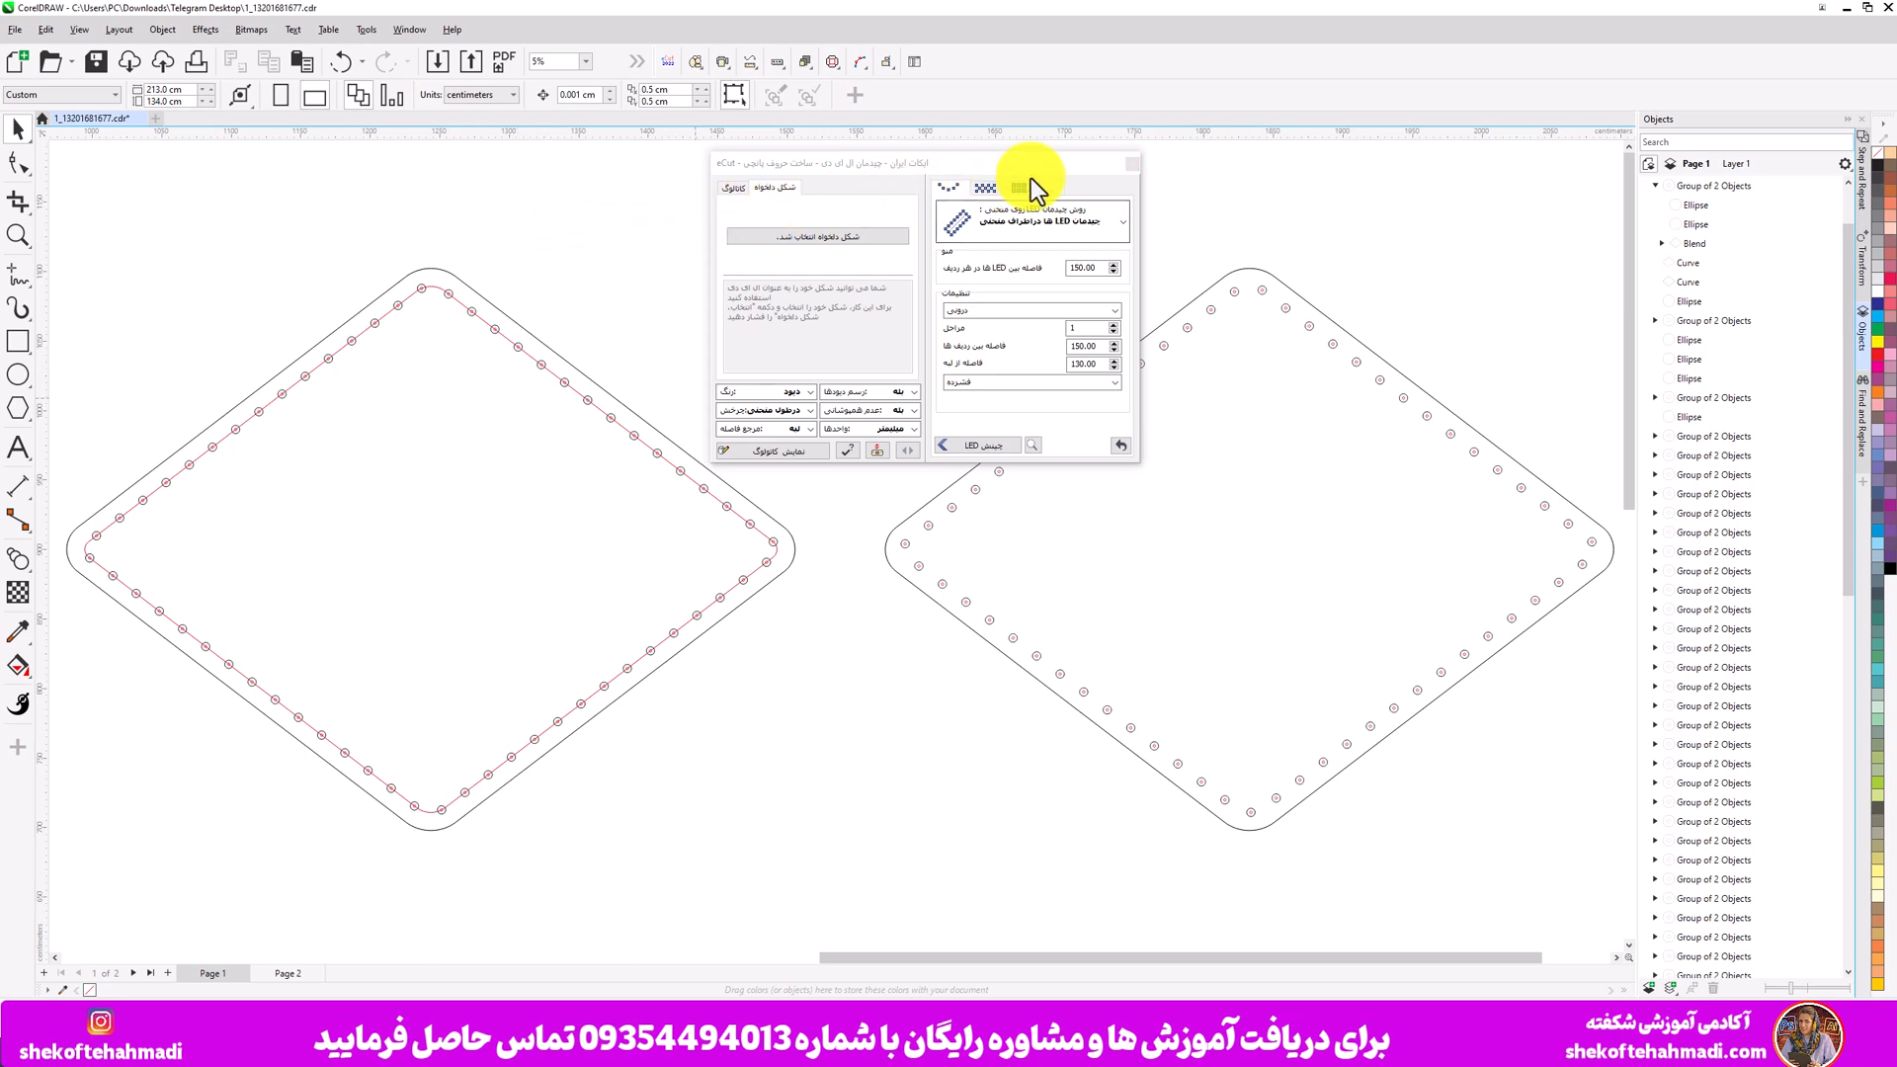
pyautogui.click(1132, 163)
pyautogui.scroll(-2, 684, 390)
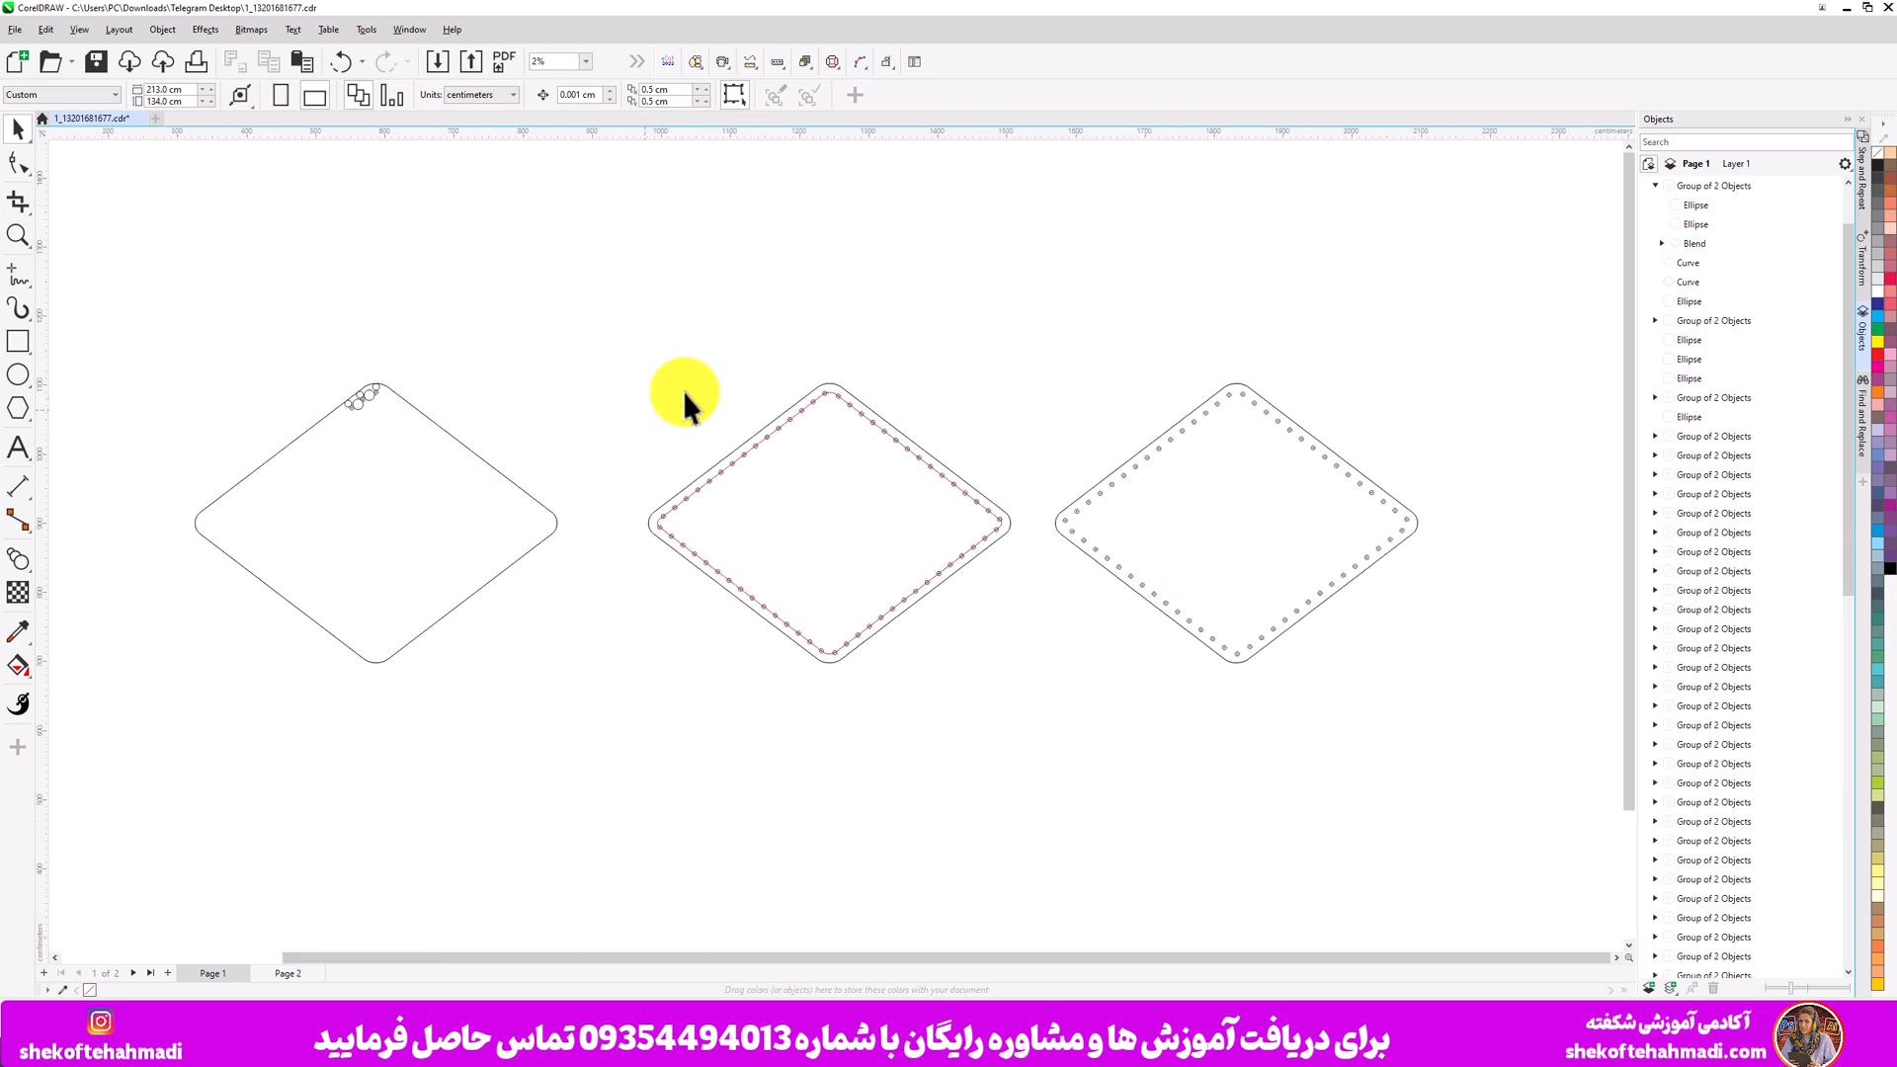
pyautogui.scroll(2, 388, 625)
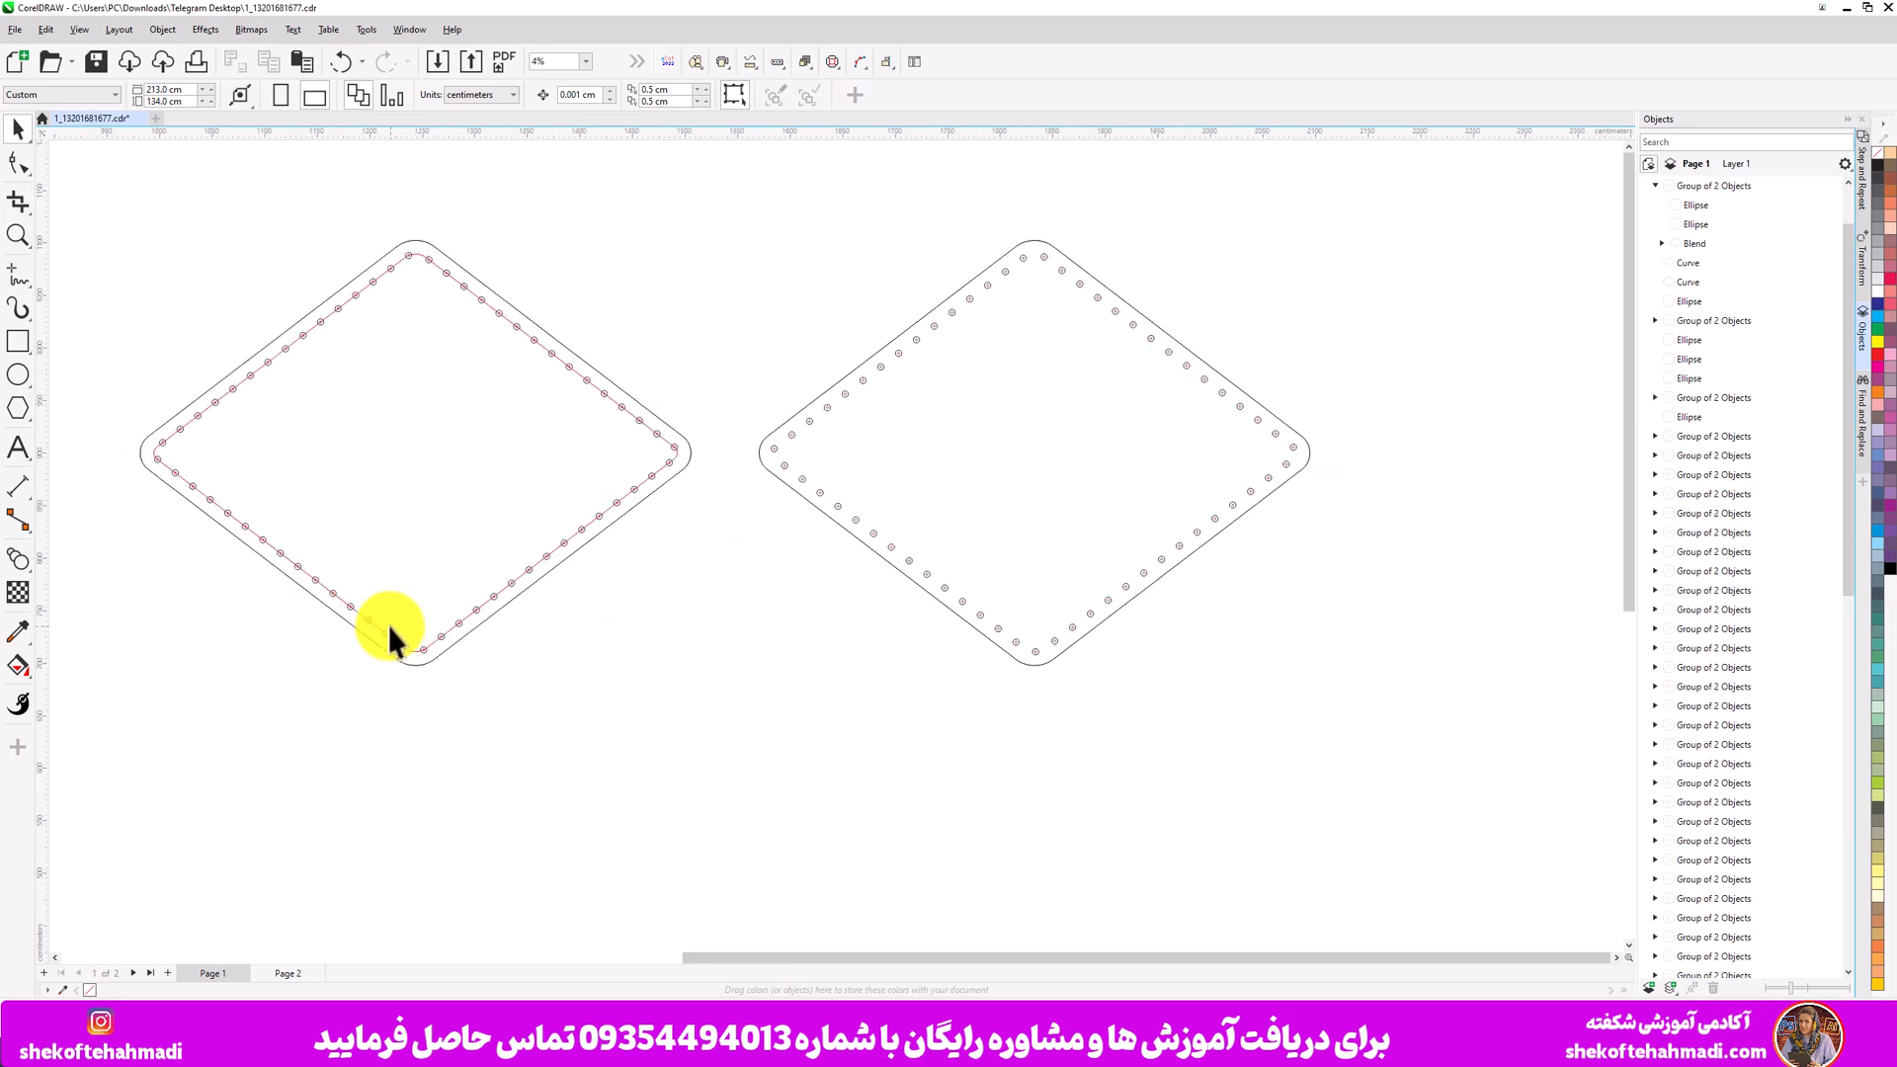
pyautogui.scroll(-1, 387, 625)
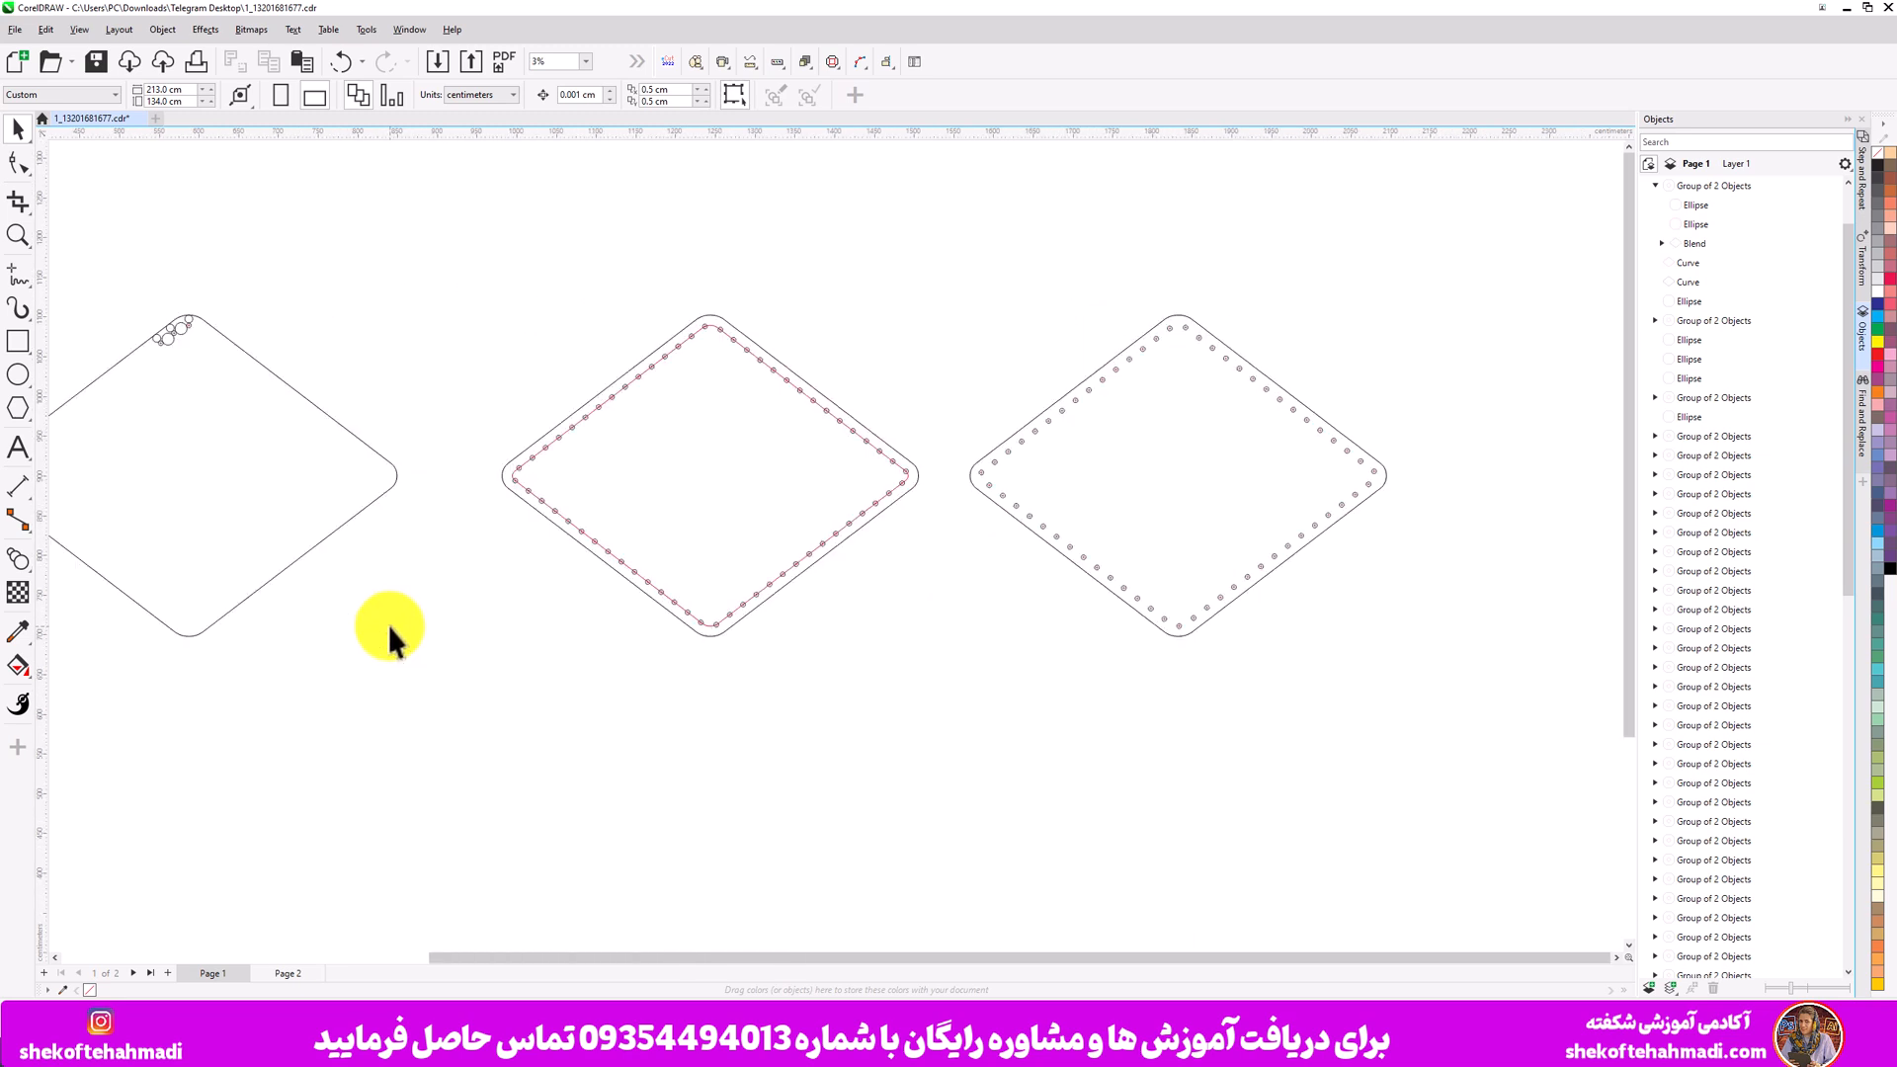